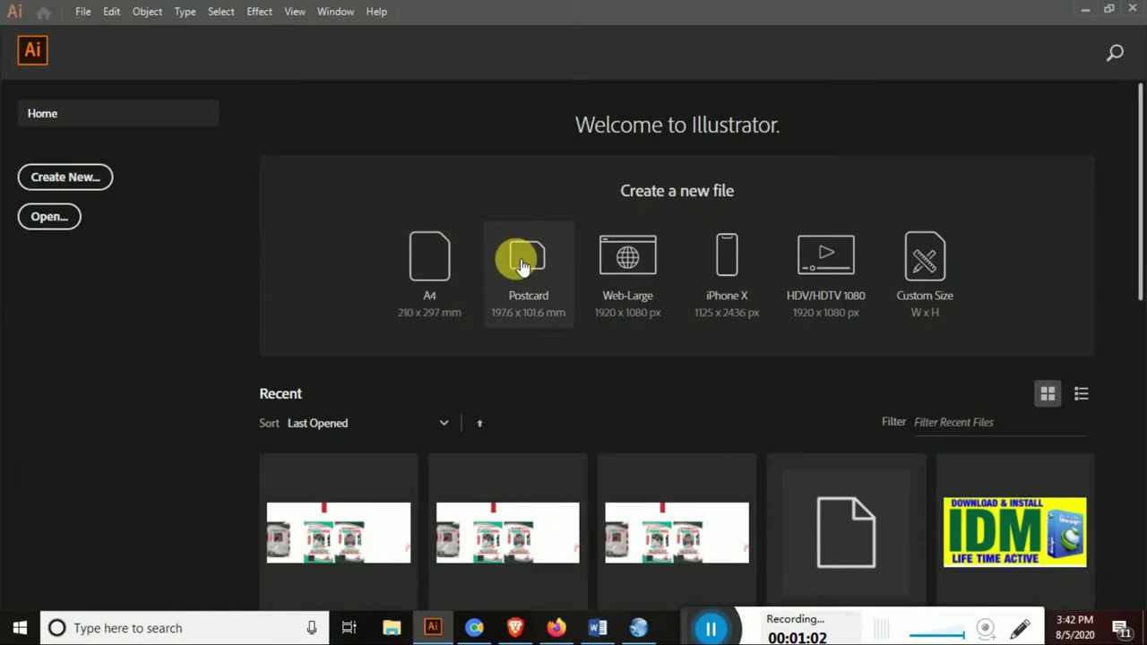
Create a new blank Postcard-size document from the Welcome screen
click(525, 265)
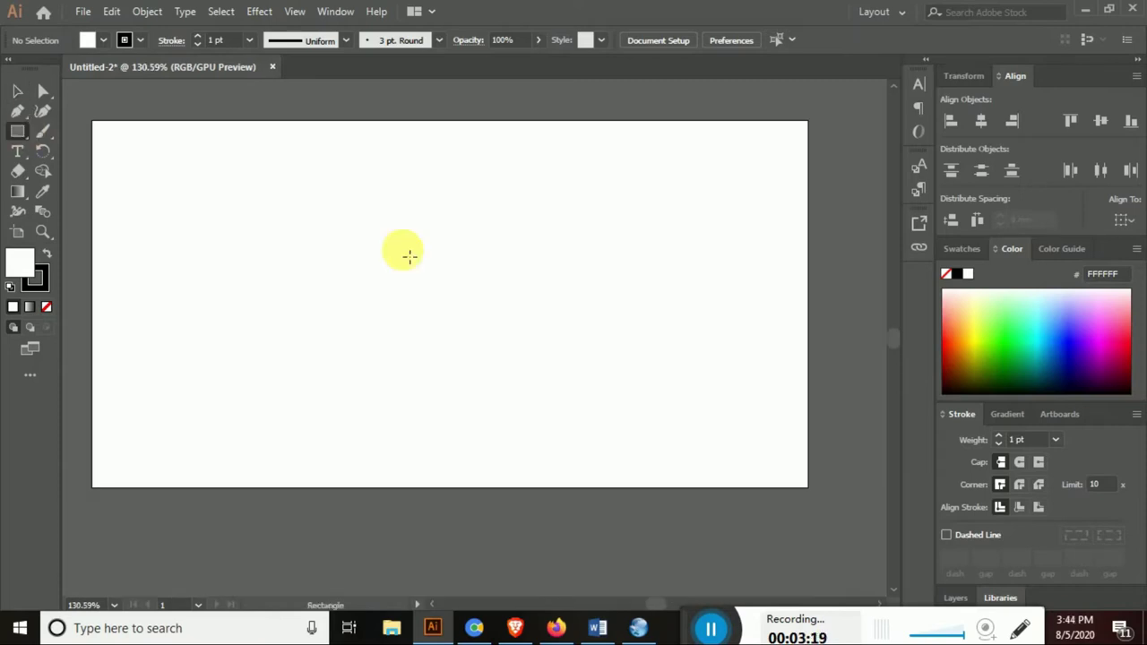
Draw a rectangle of exact size, 13 in wide by 10 tall, on the artboard
click(404, 252)
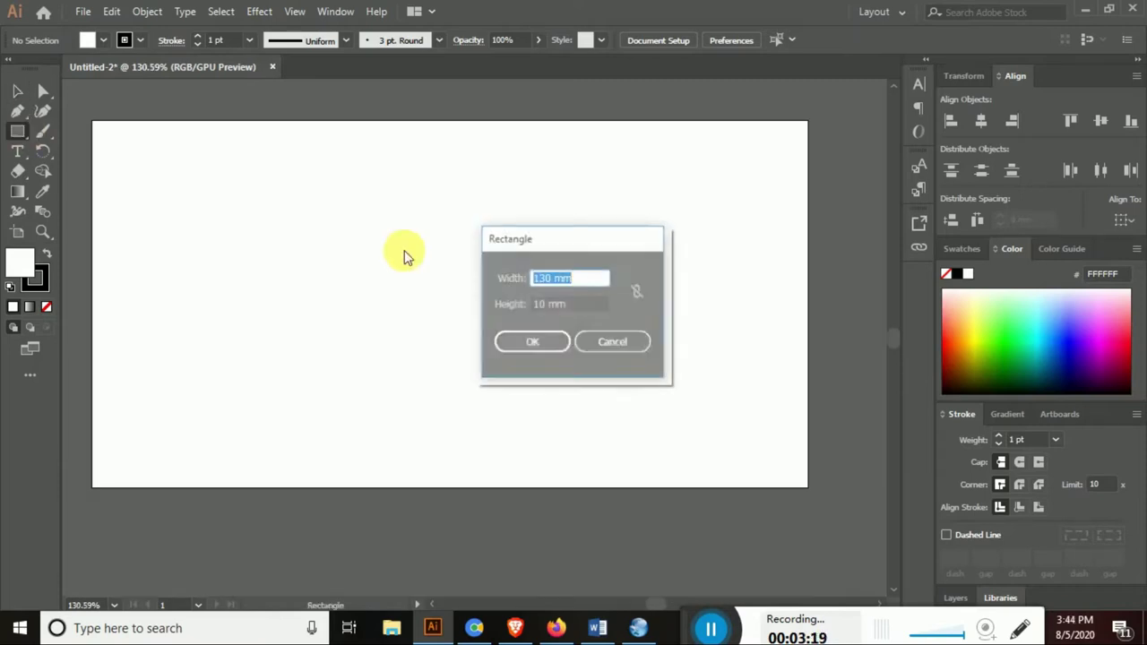
text(12)
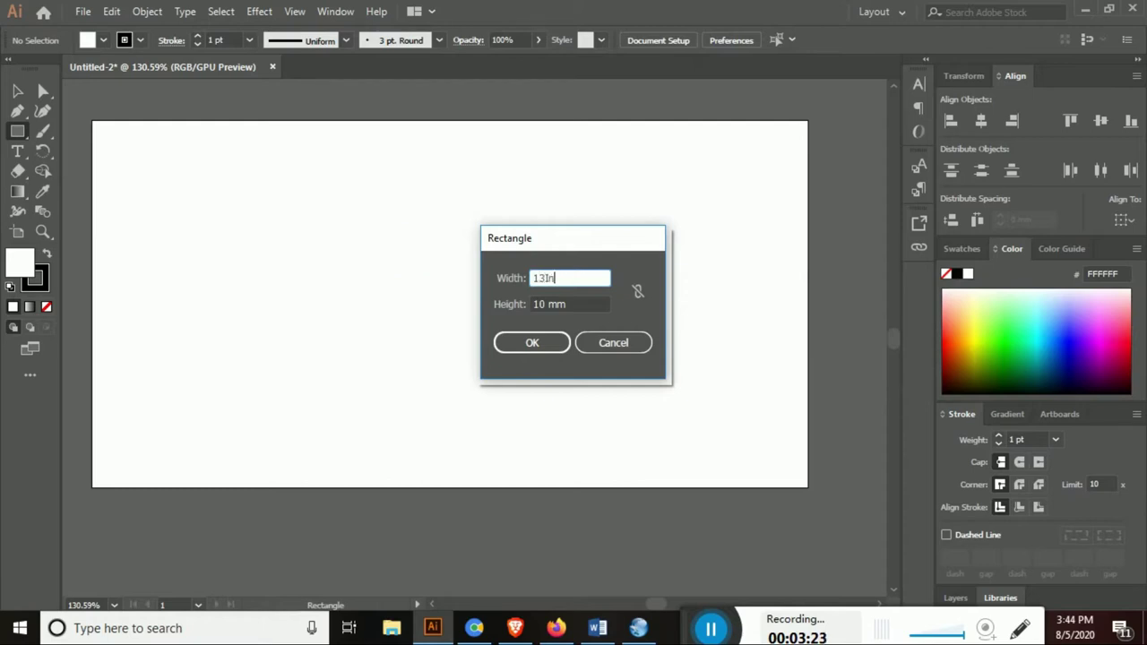
key(Tab)
text(10)
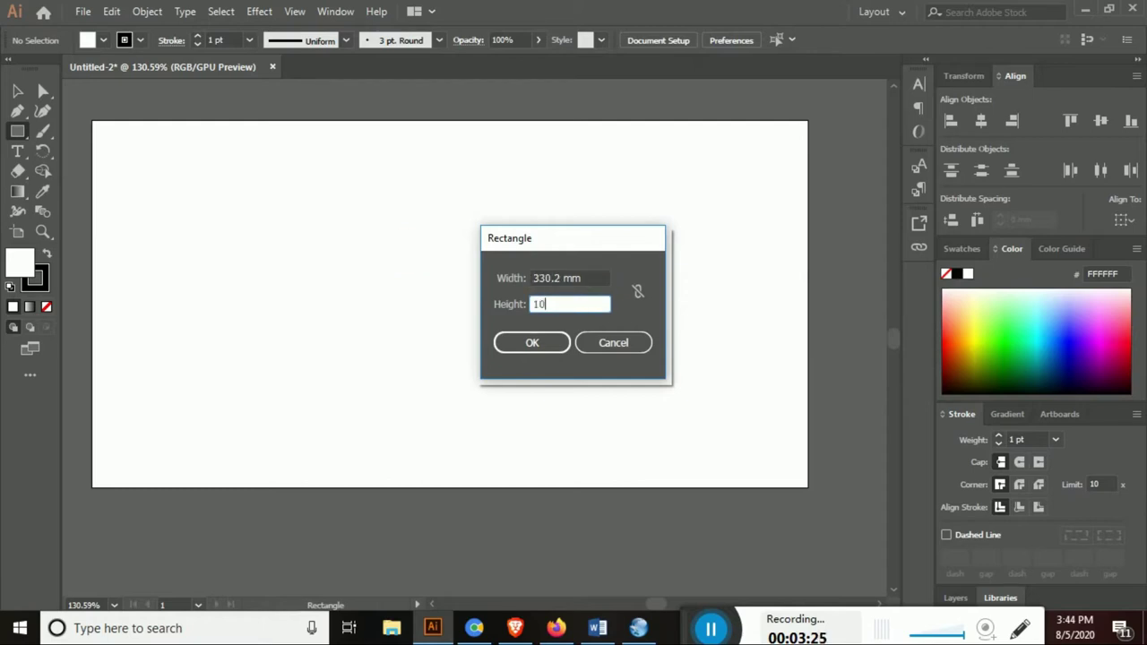
key(Return)
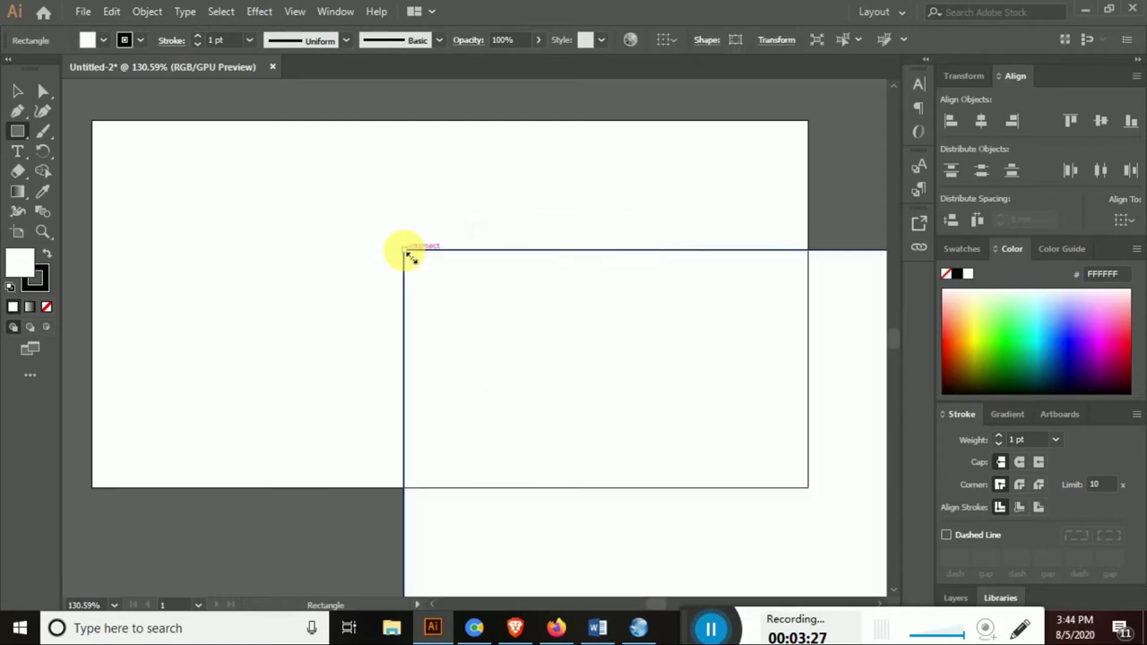
click(17, 91)
Zoom out and enlarge the artboard down and to the right
key(z)
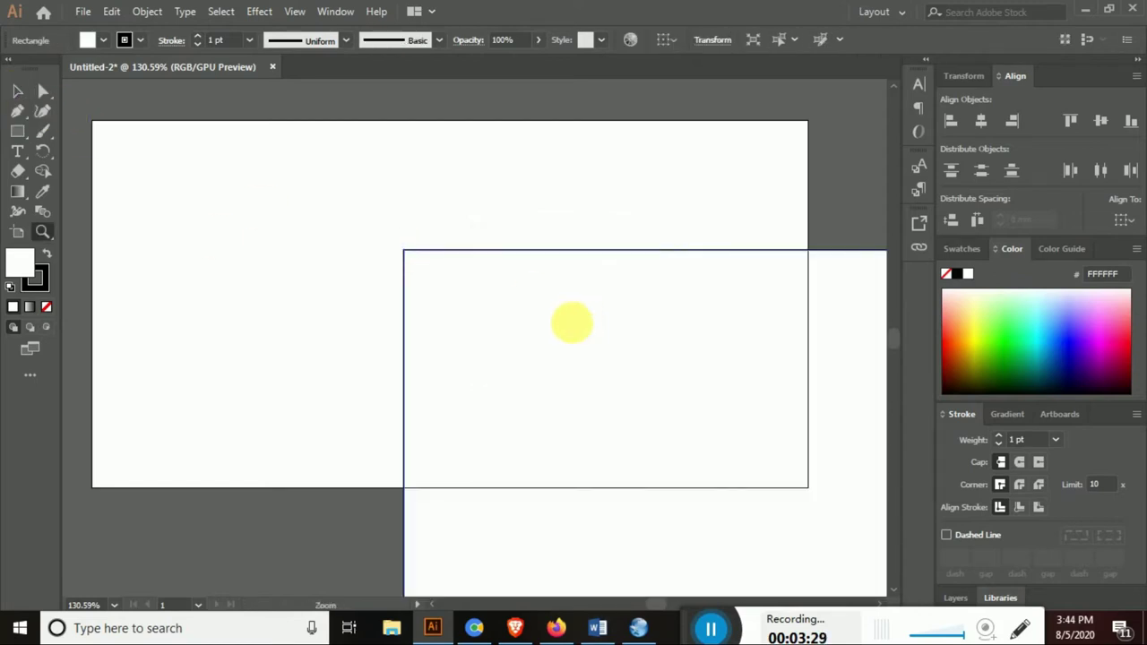
alt+click(565, 330)
alt+click(494, 382)
alt+click(498, 385)
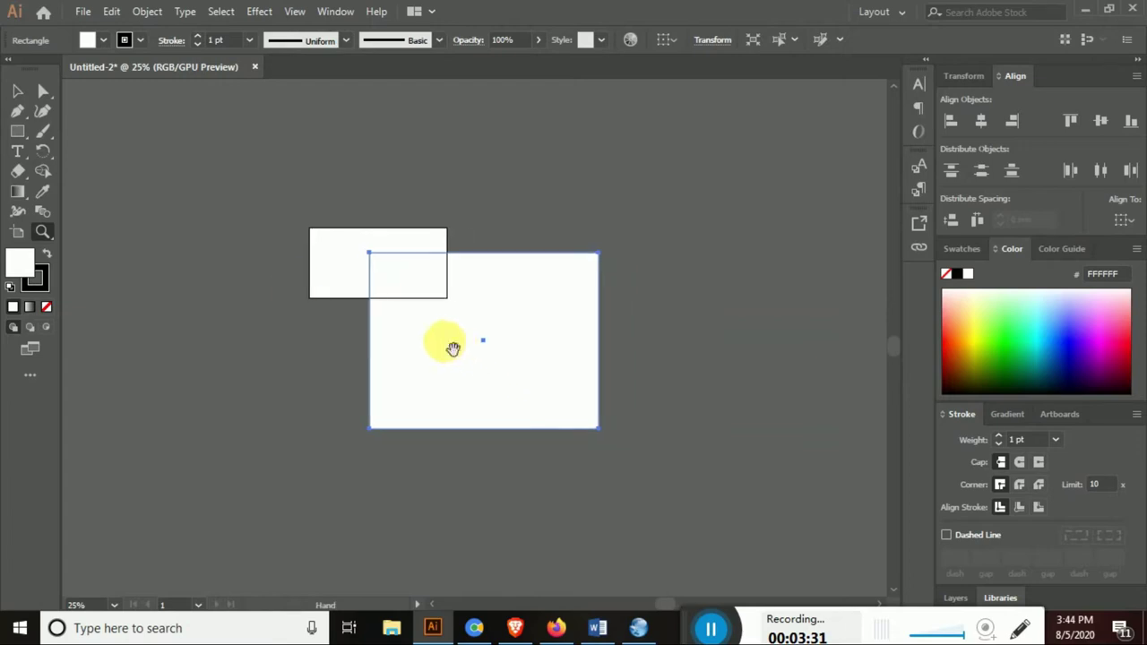
click(20, 234)
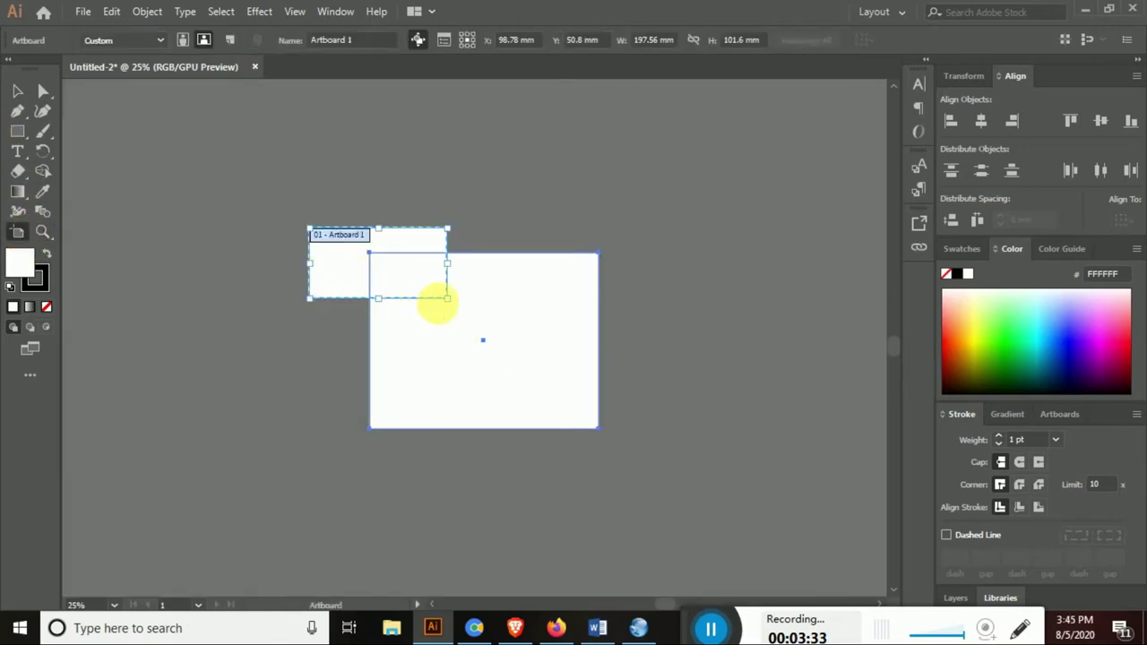
mouse_move(447, 297)
mouse_down()
mouse_move(865, 612)
mouse_move(723, 445)
mouse_up()
Move the rectangle toward the artboard's upper left
key(z)
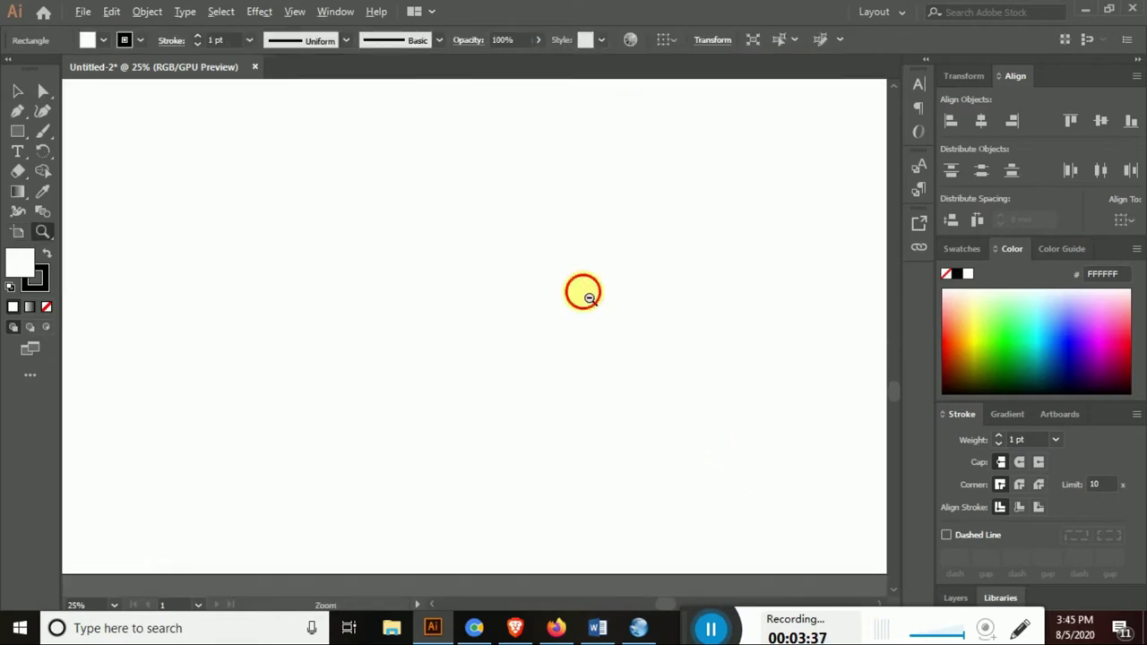
alt+click(583, 290)
alt+click(362, 292)
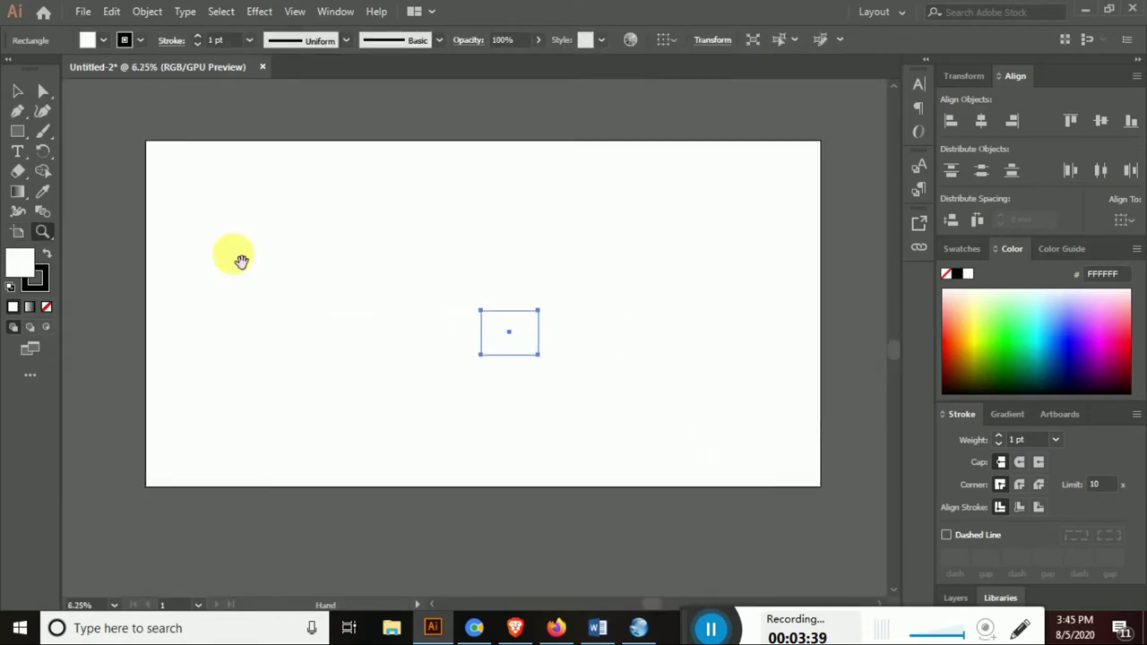
click(18, 91)
drag(520, 335, 358, 252)
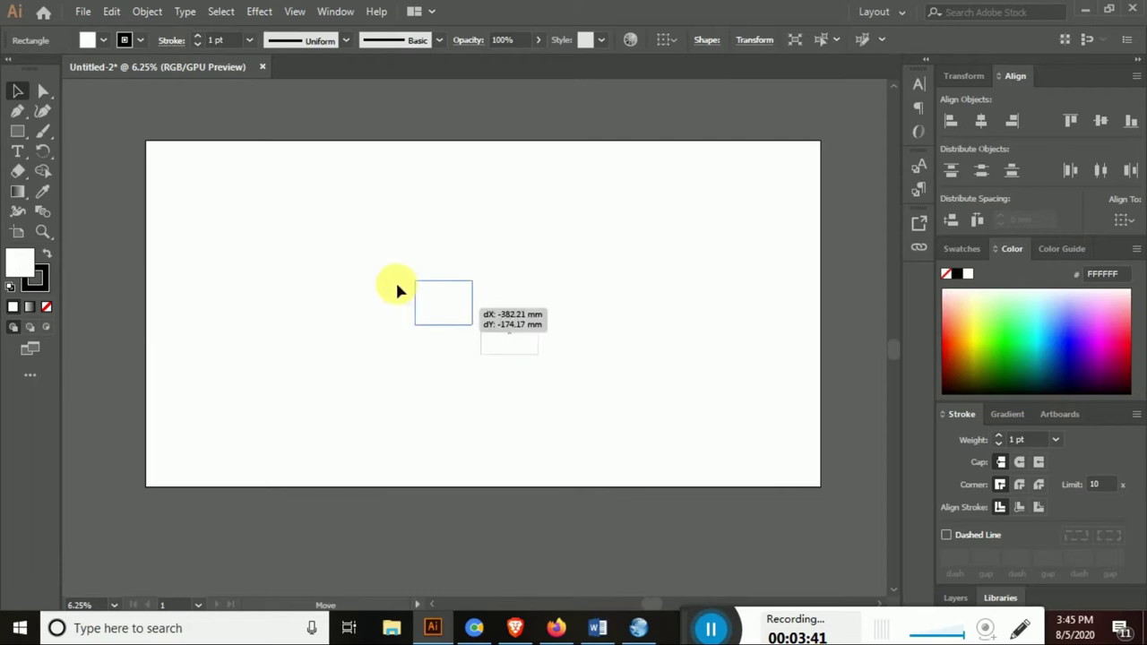
Fill the rectangle solid black and give it a black outline
click(961, 248)
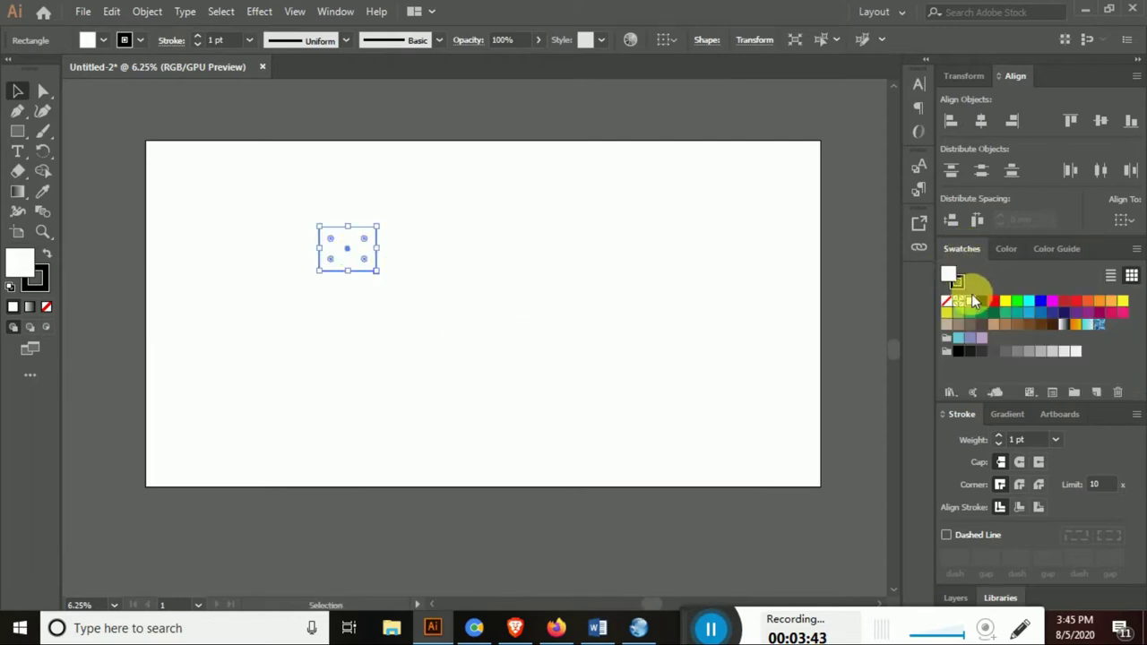
click(982, 301)
click(958, 284)
click(948, 302)
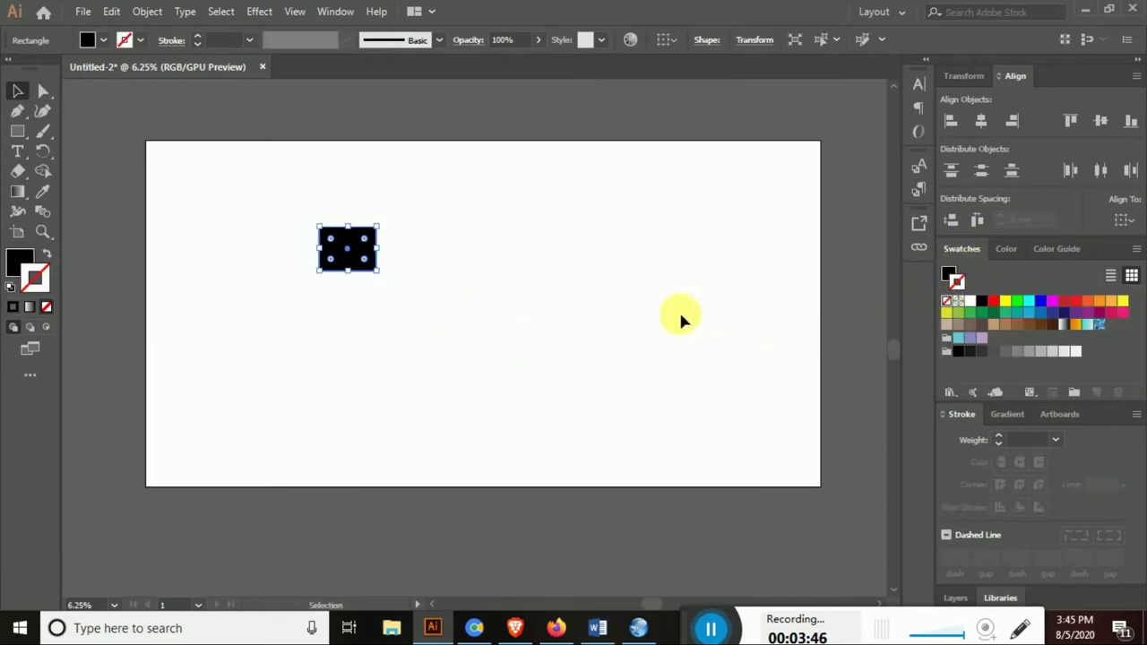
click(663, 315)
key(z)
mouse_move(299, 224)
mouse_down()
mouse_move(469, 307)
mouse_move(436, 319)
mouse_up()
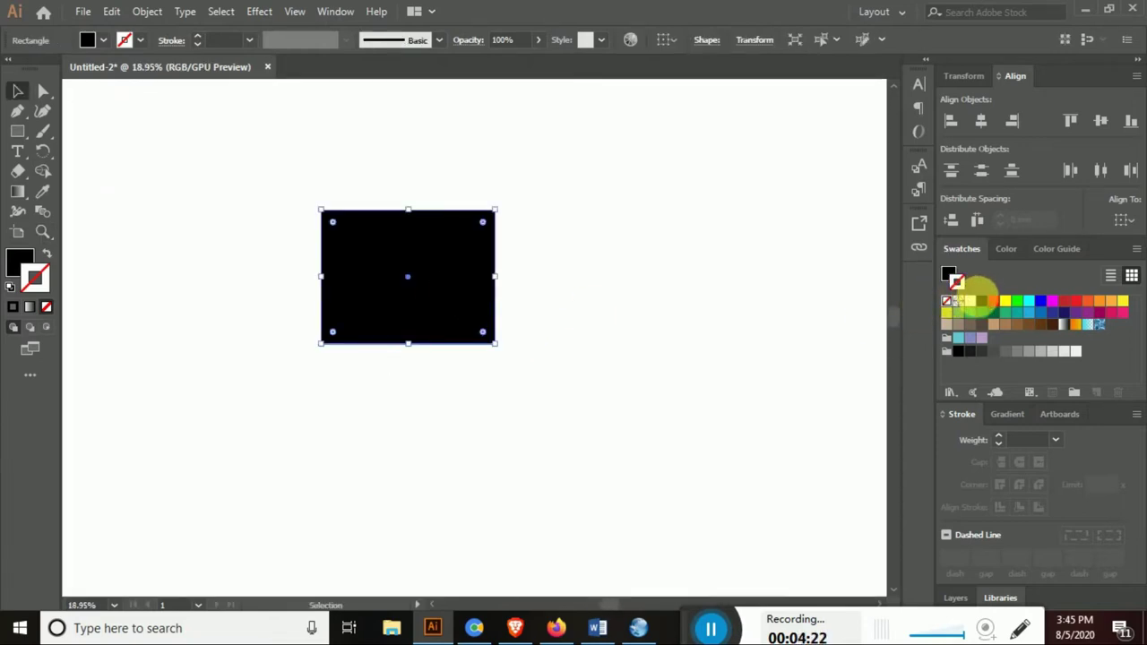
click(953, 281)
Remove the rectangle's fill and place a vertically centred copy flush to its right
click(948, 301)
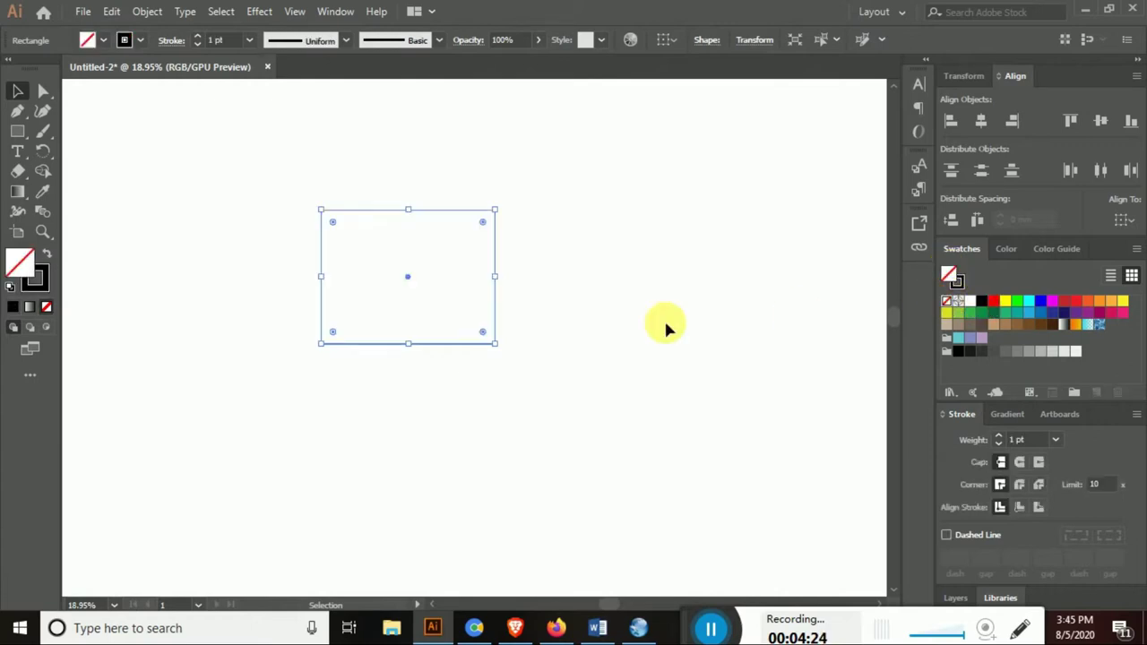
drag(499, 305, 674, 306)
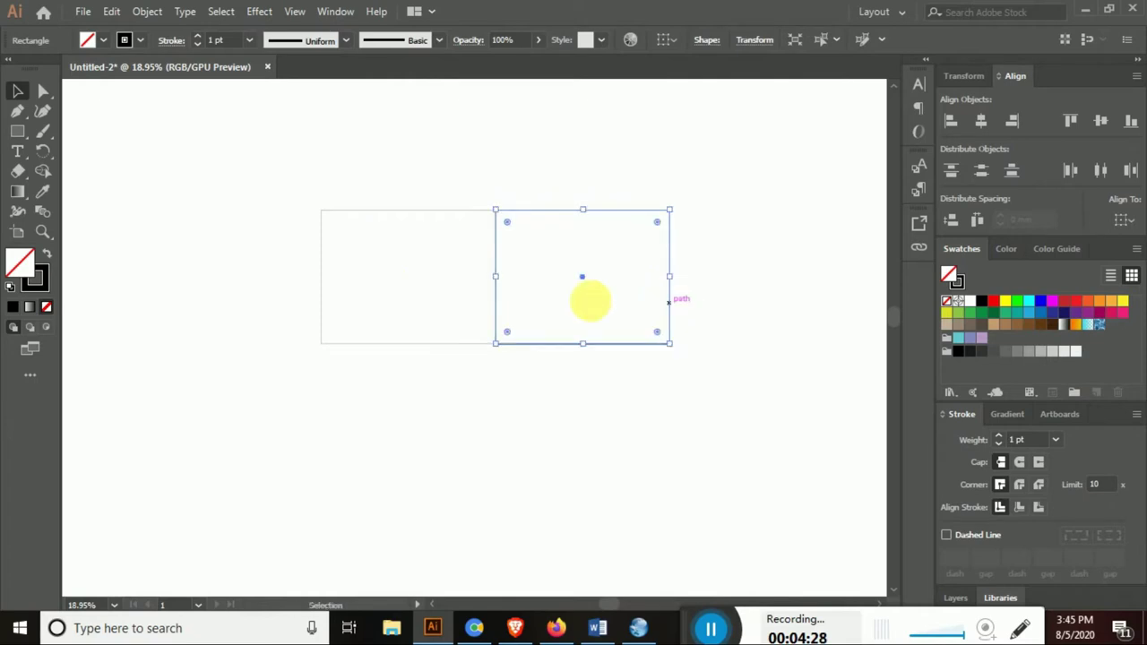
drag(255, 178, 623, 352)
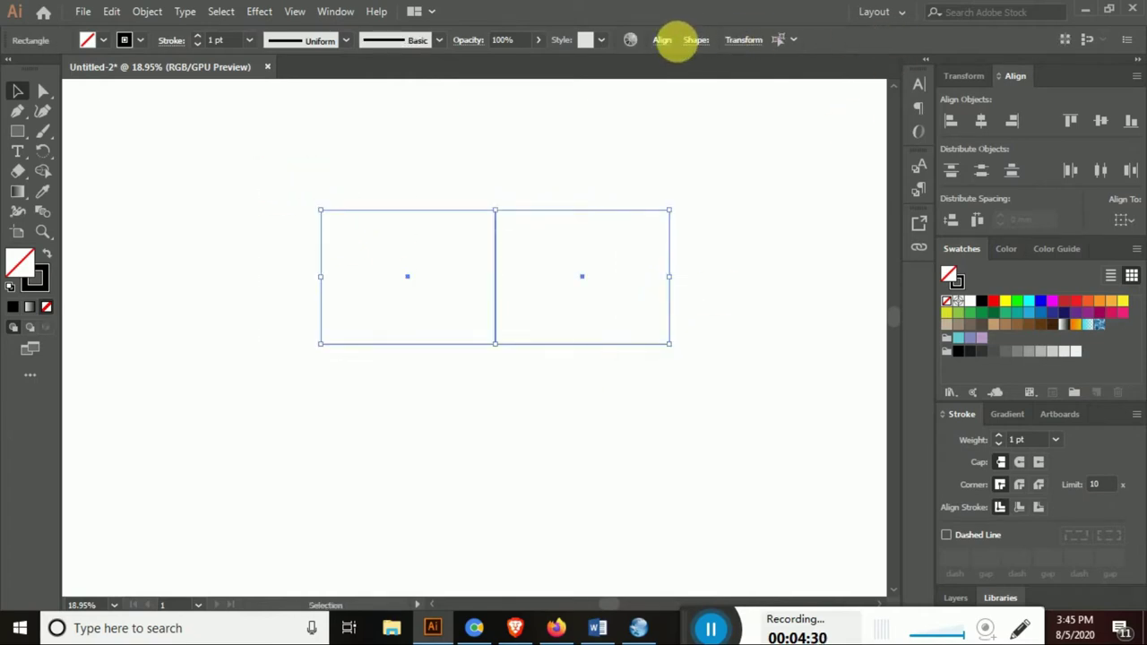
click(672, 44)
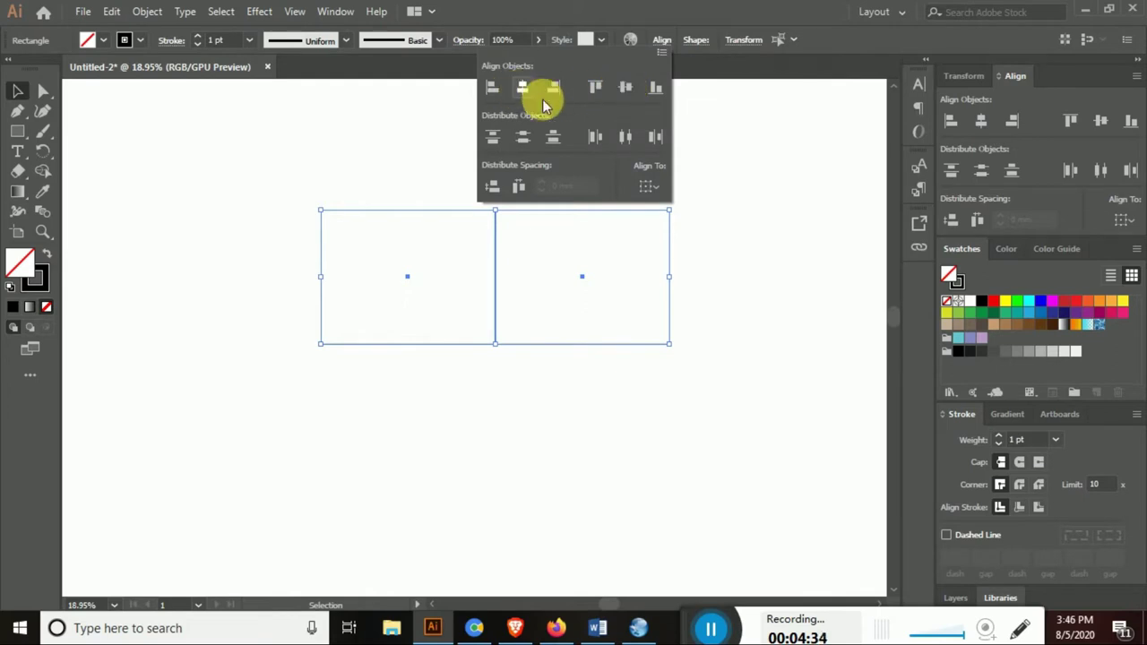
click(630, 87)
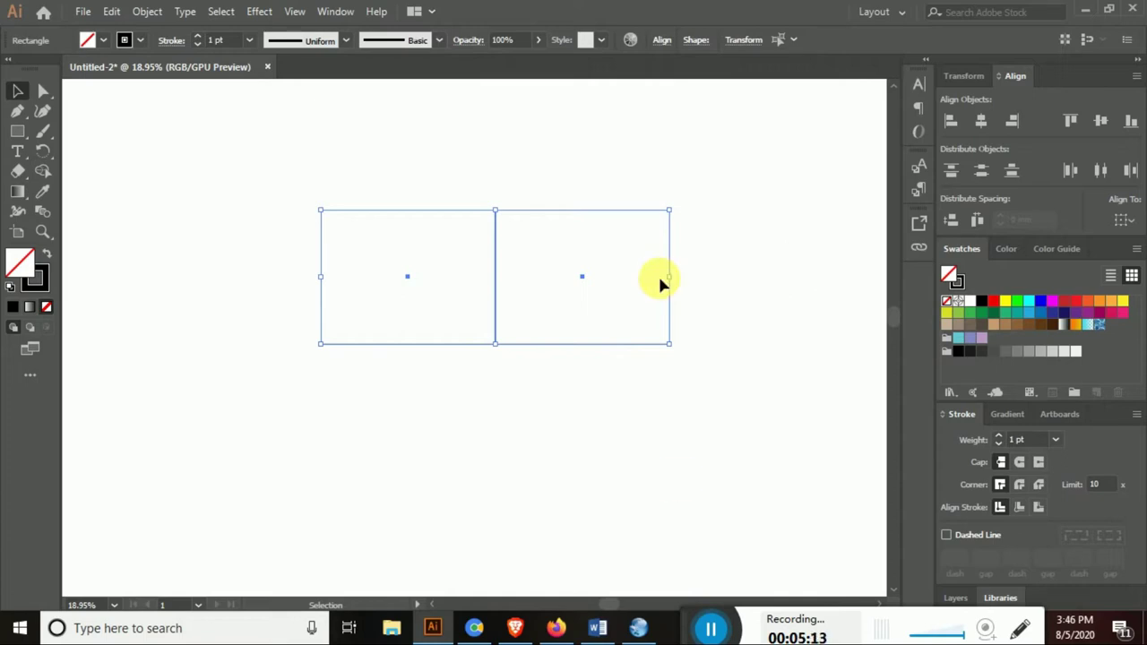
Set the right rectangle's width to 2.5 in and copy that strip flush to its right
click(743, 40)
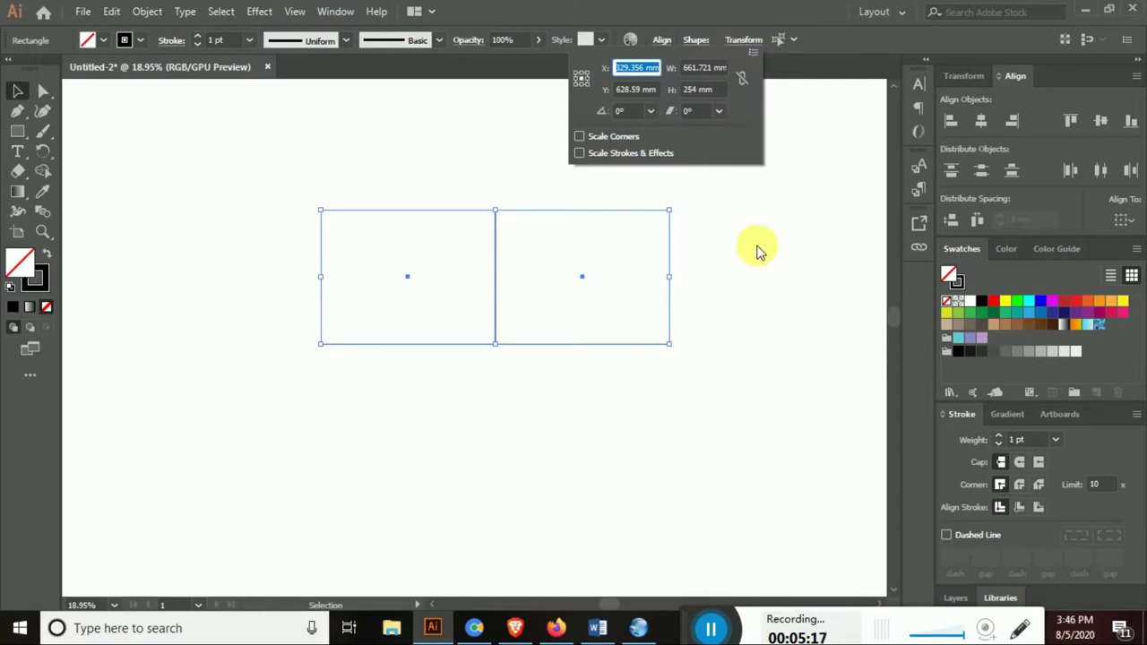
click(737, 220)
click(740, 310)
click(670, 302)
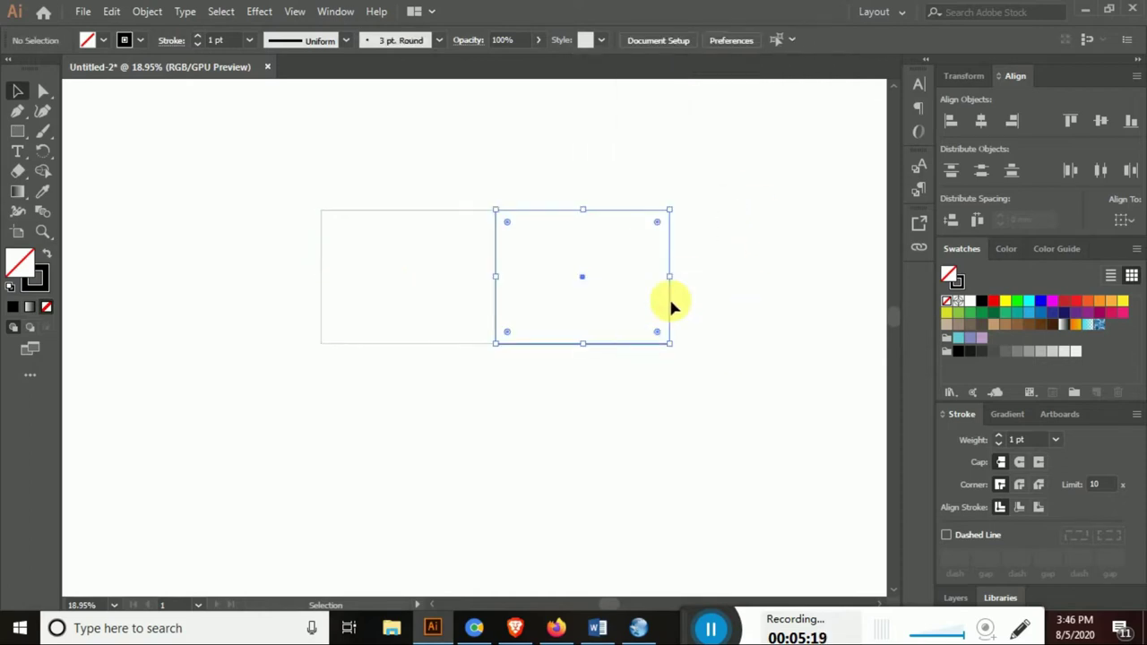
click(753, 39)
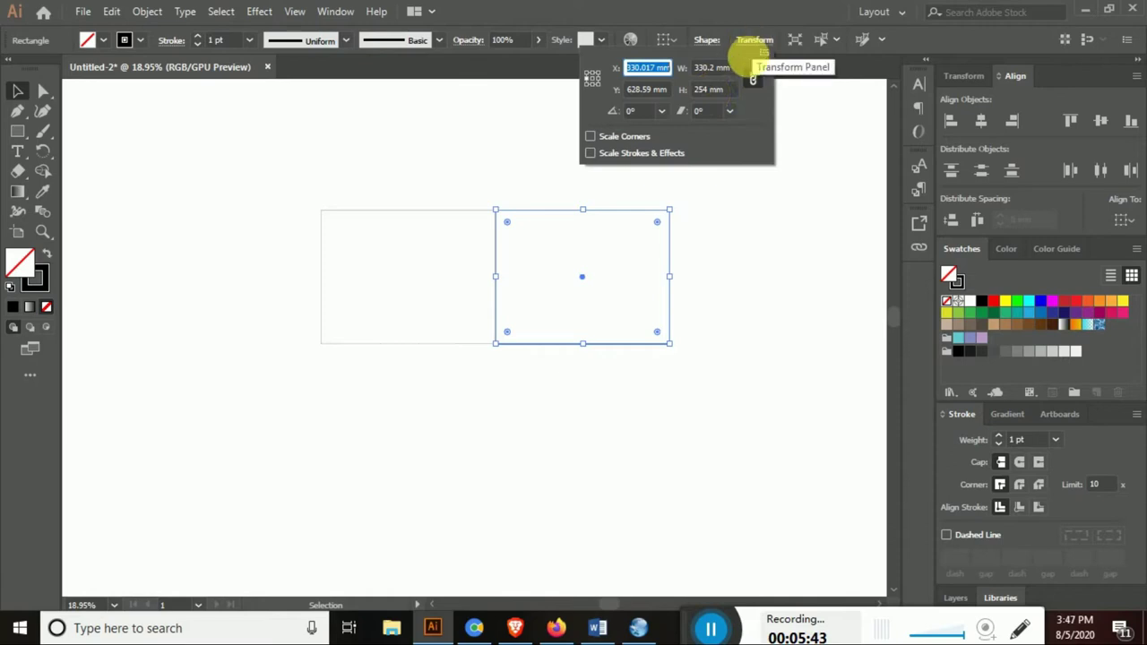
click(751, 81)
click(717, 67)
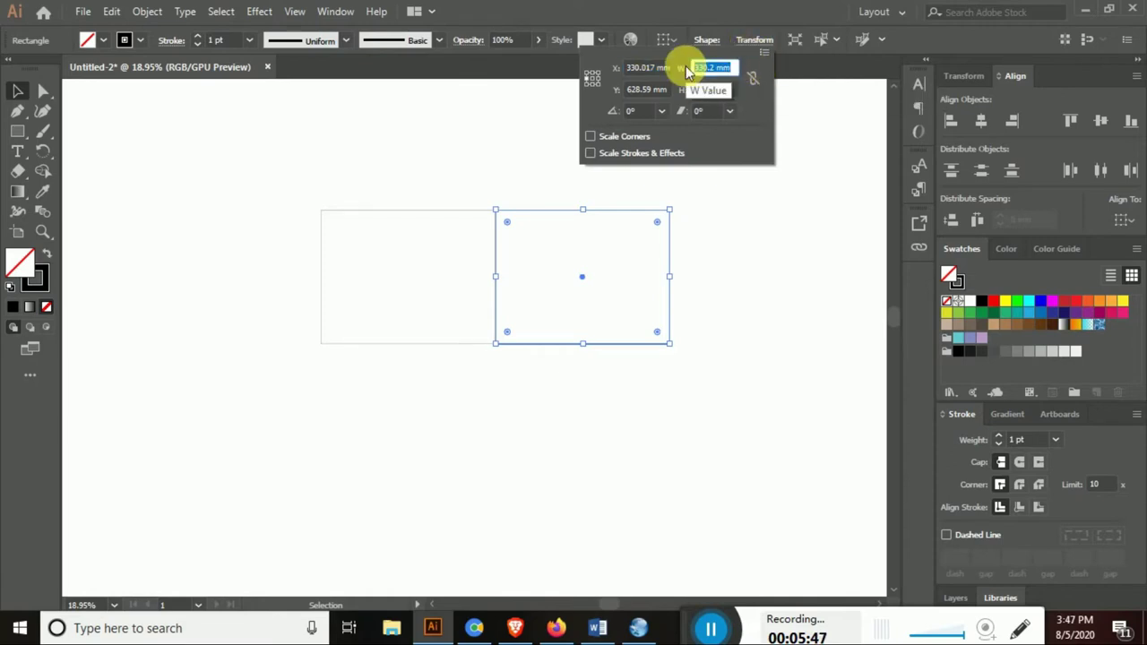
text(2.5in)
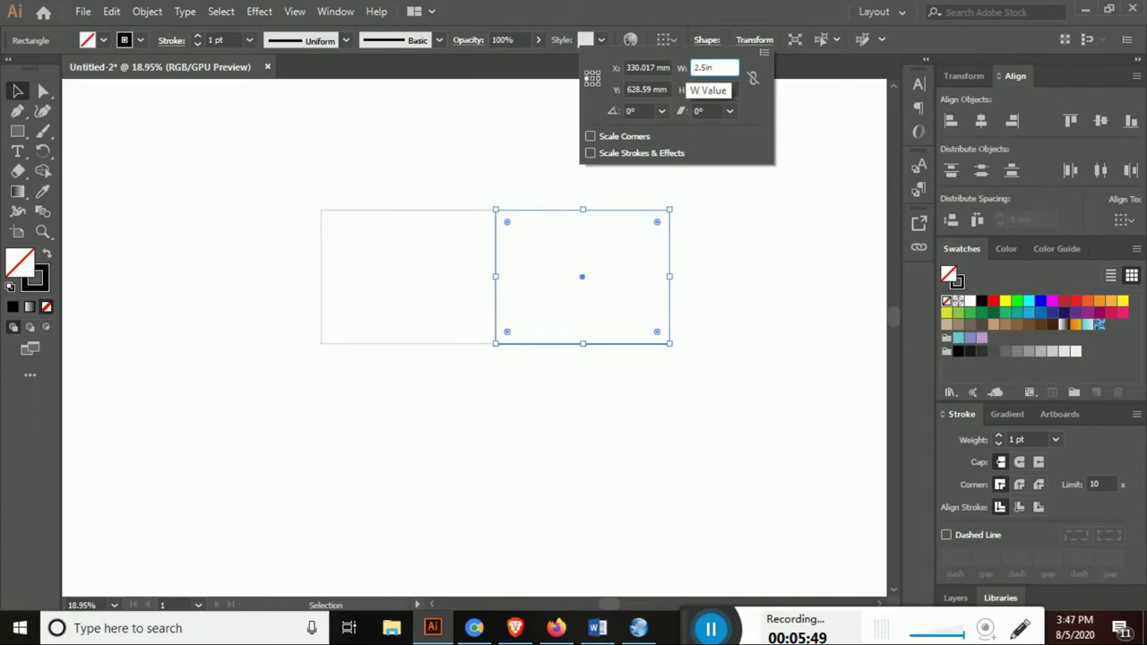
key(Return)
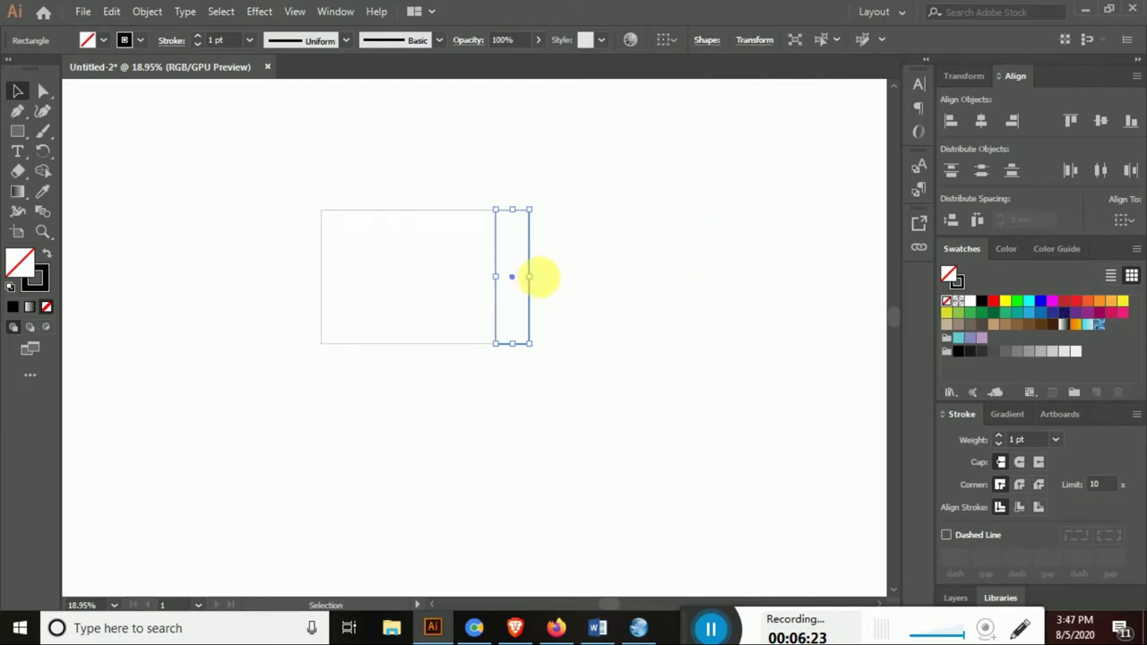
key(a)
drag(528, 295, 562, 304)
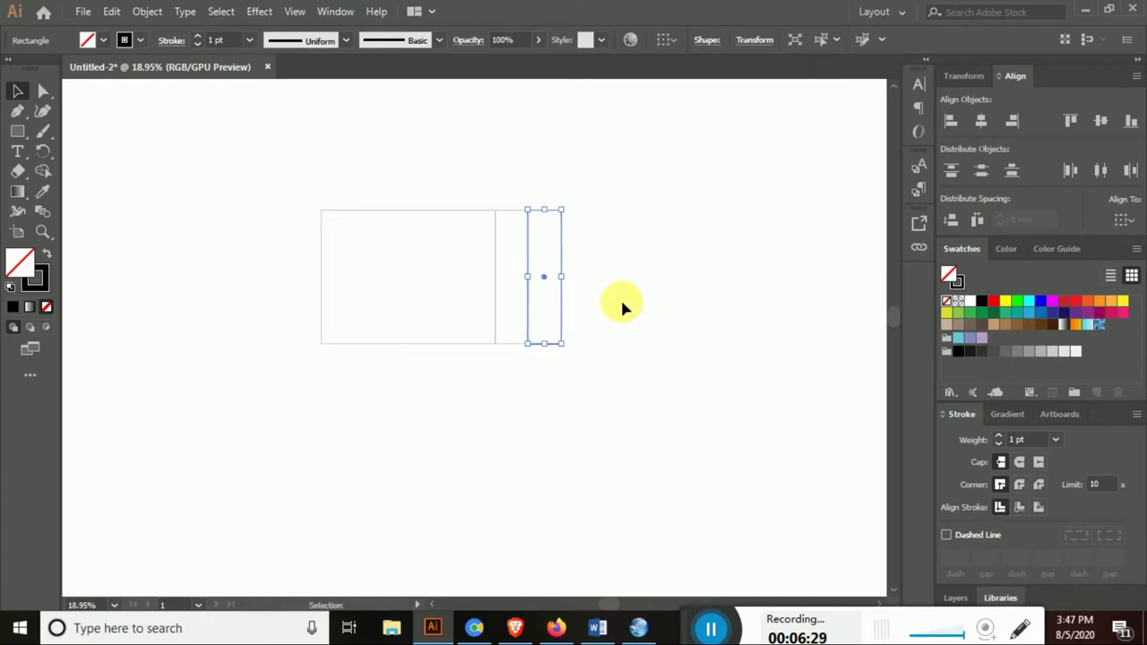
Duplicate the rectangle and two strips flush to the right, making six panels
click(633, 257)
drag(633, 257, 328, 346)
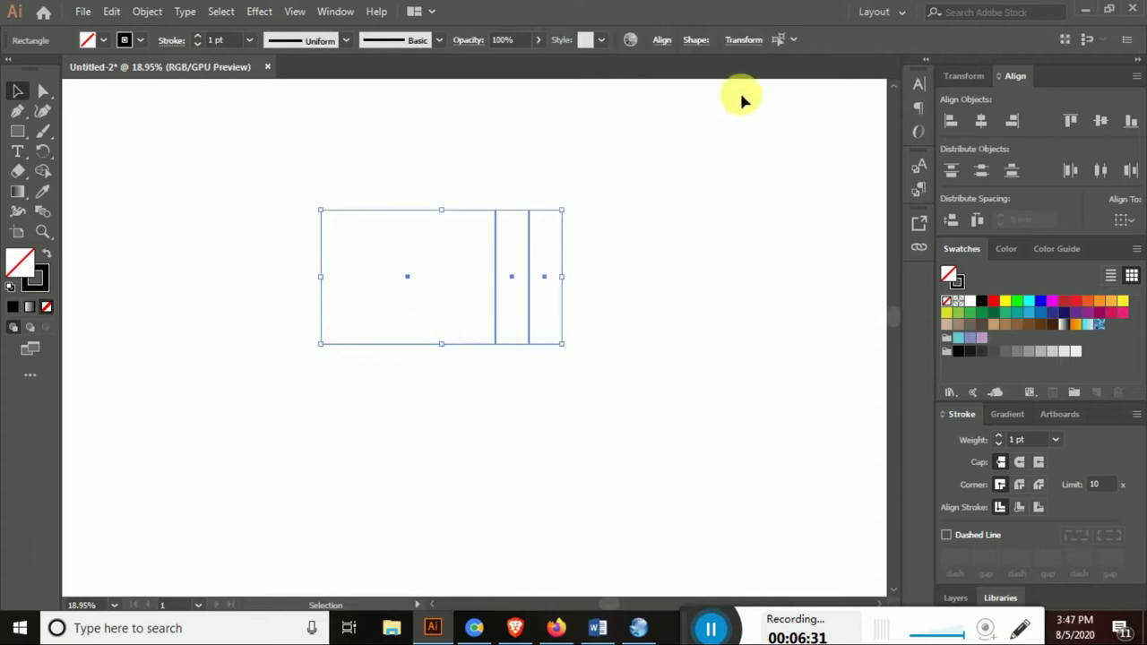
click(661, 40)
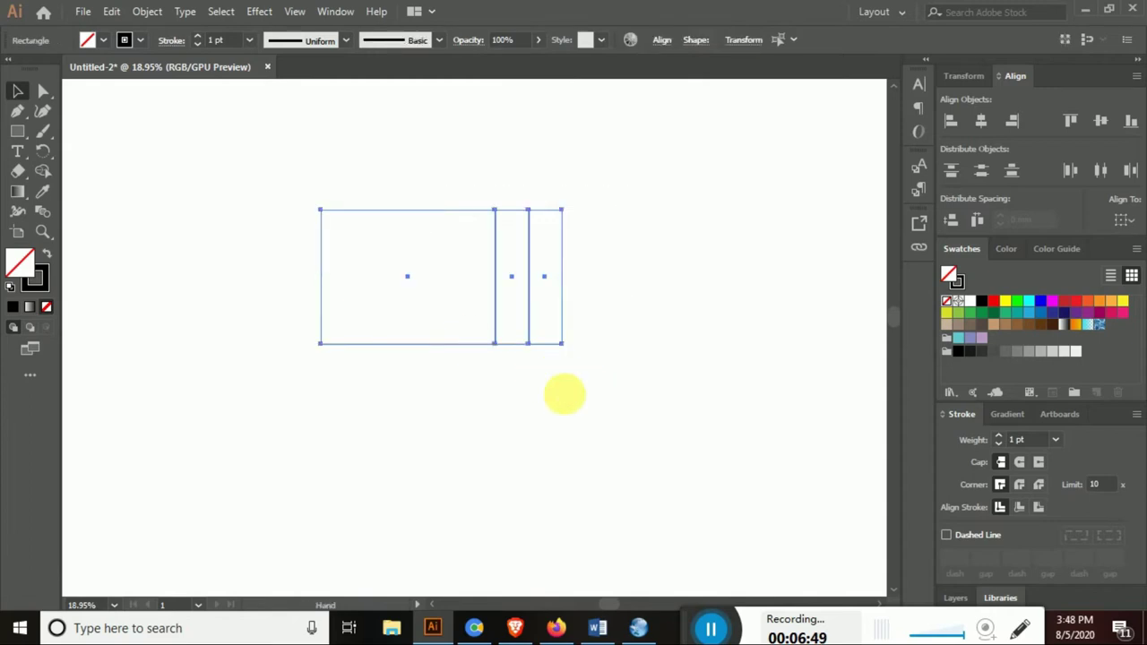
scroll(413, 384, right, 3)
drag(343, 318, 583, 313)
Move the six-panel row slightly right and up on the artboard
drag(133, 189, 755, 338)
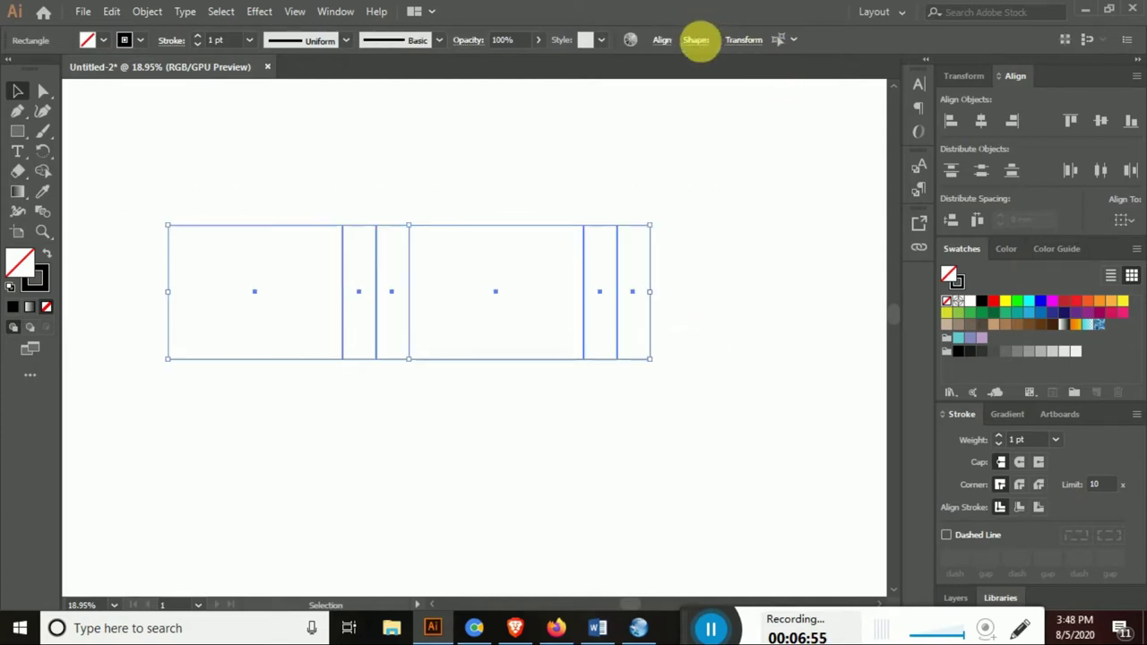
click(743, 39)
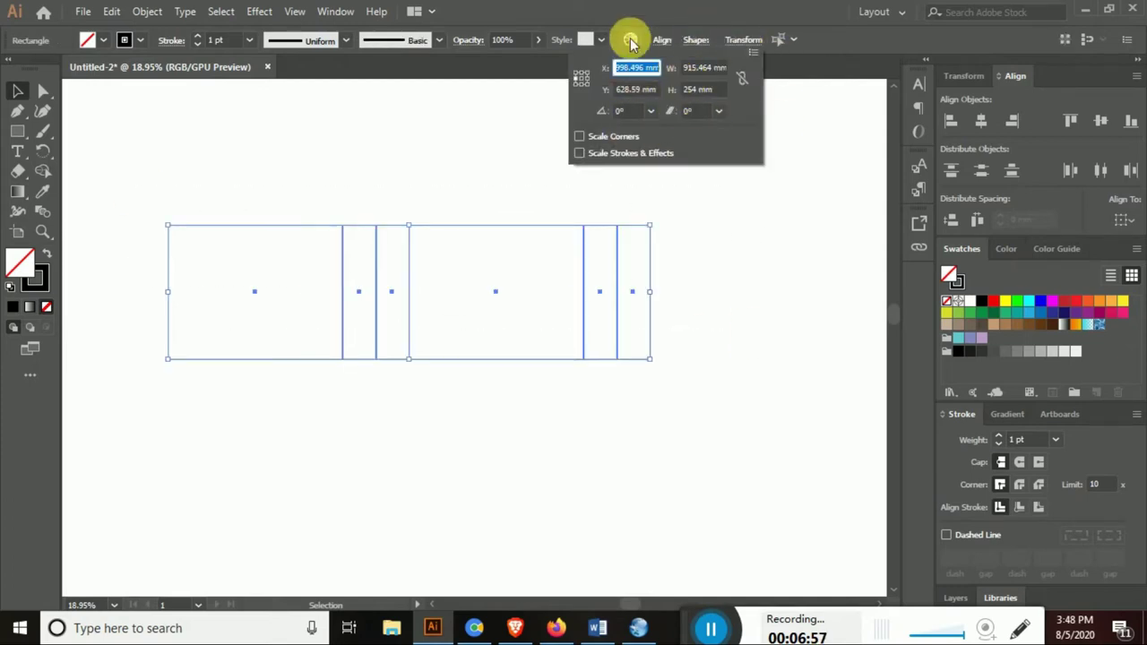
click(663, 41)
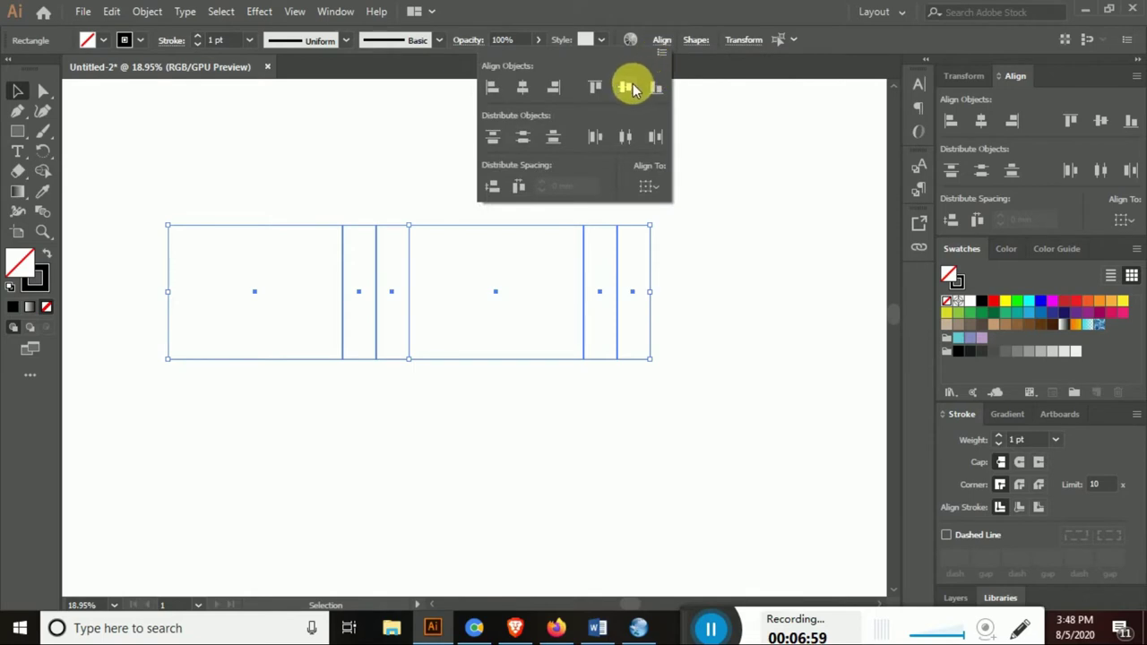
drag(667, 291, 754, 274)
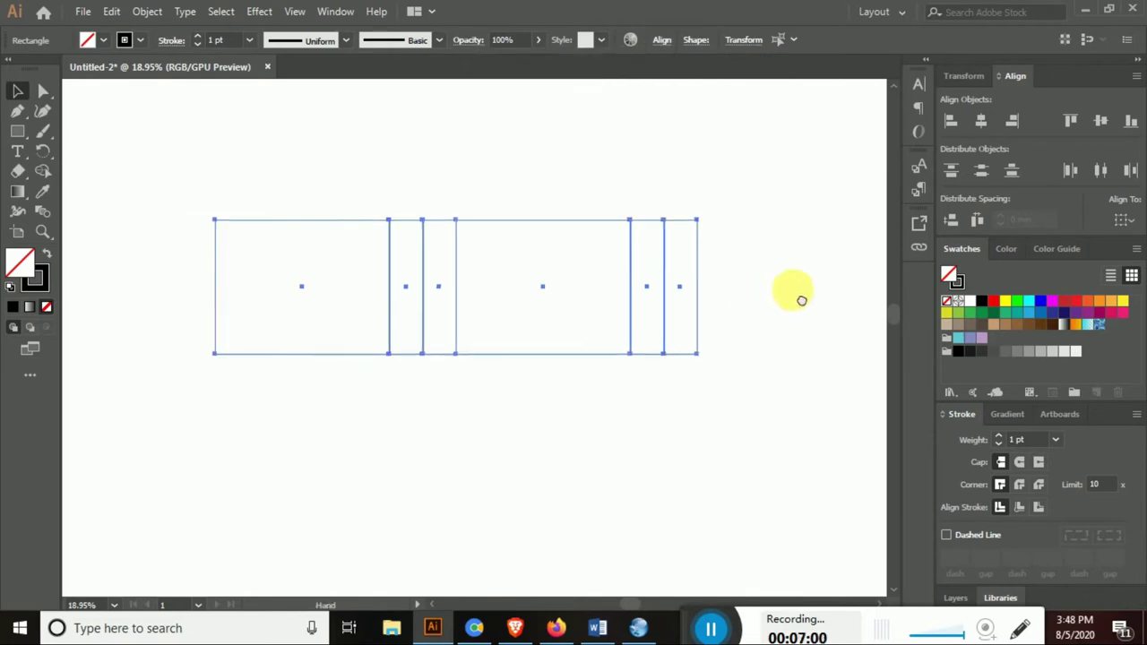
click(691, 436)
Copy the rightmost narrow side panel to the far left end of the row
click(736, 273)
drag(739, 269, 260, 267)
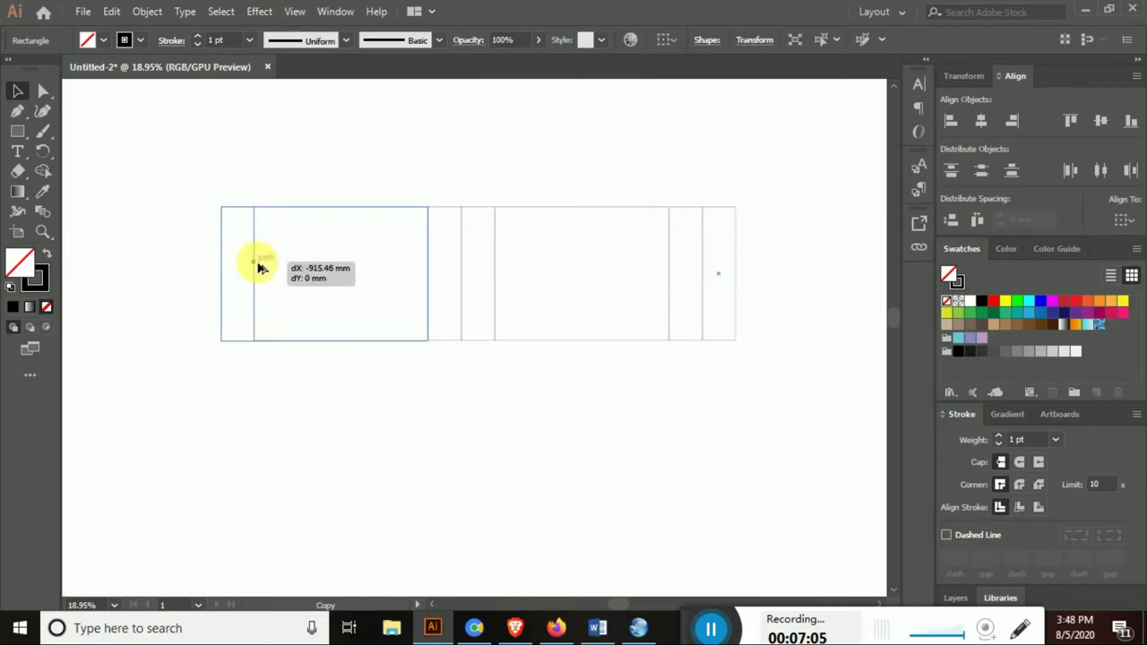
drag(179, 185, 628, 338)
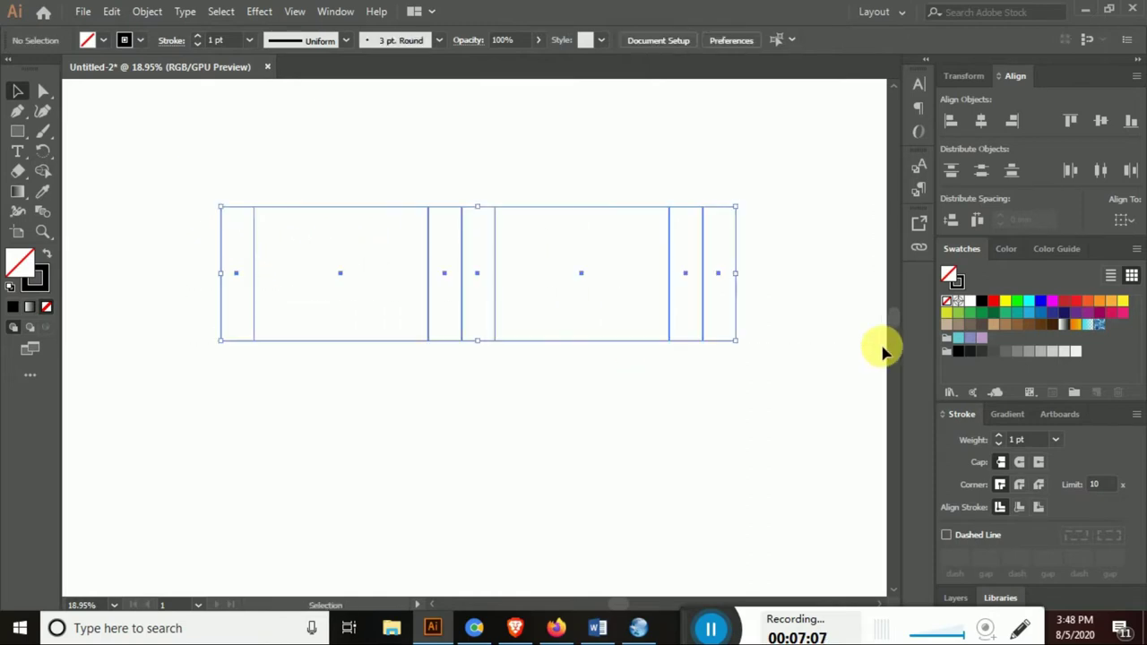
click(662, 39)
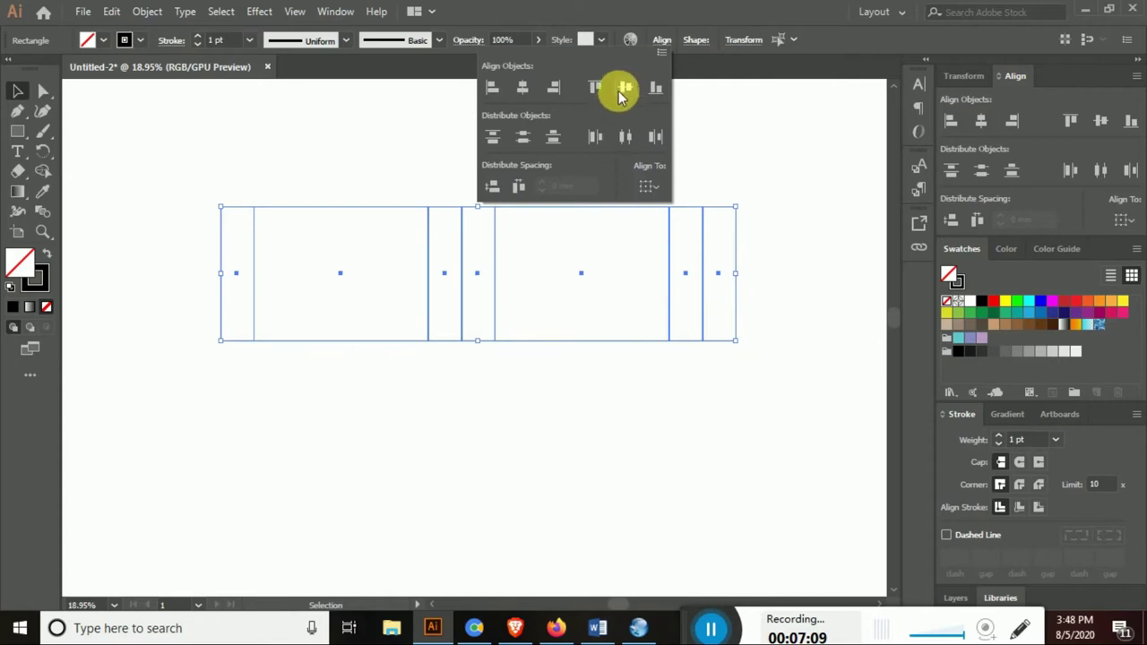
click(715, 152)
click(553, 583)
Set the leftmost strip's width to 1, then undo that change
drag(187, 198, 241, 255)
drag(279, 153, 239, 255)
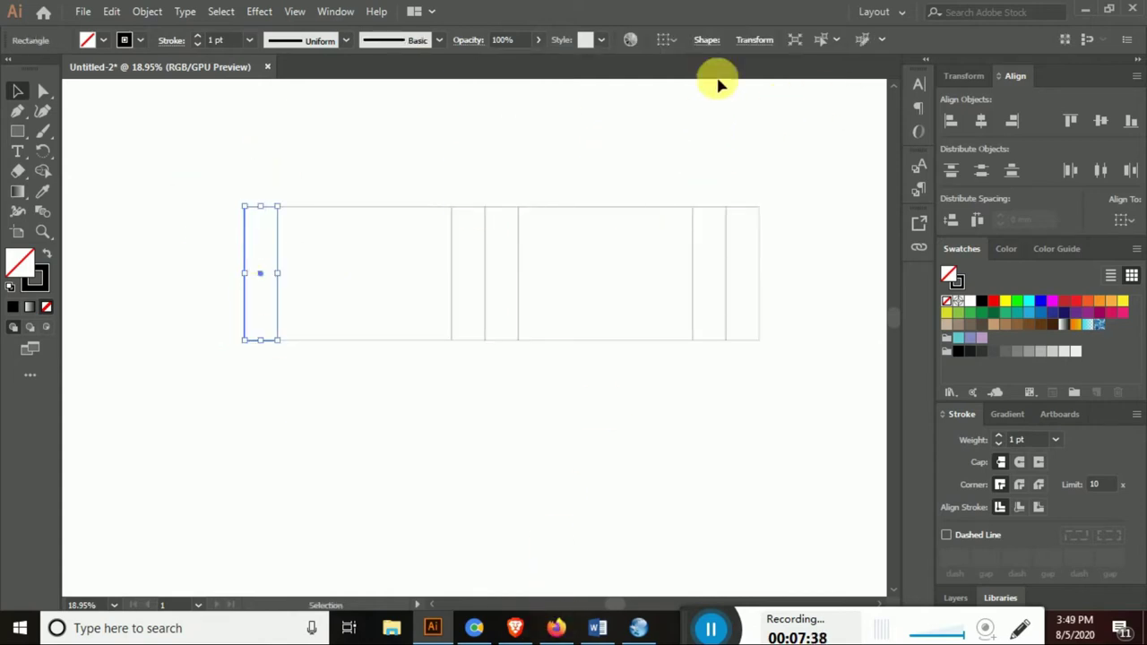
click(754, 39)
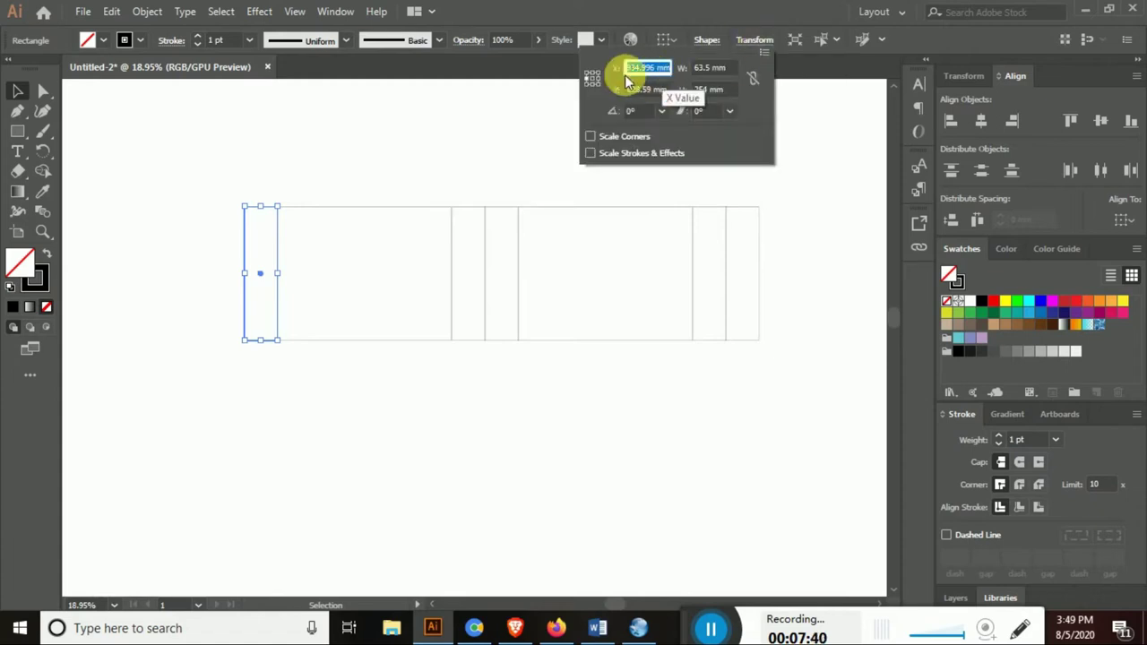
click(708, 68)
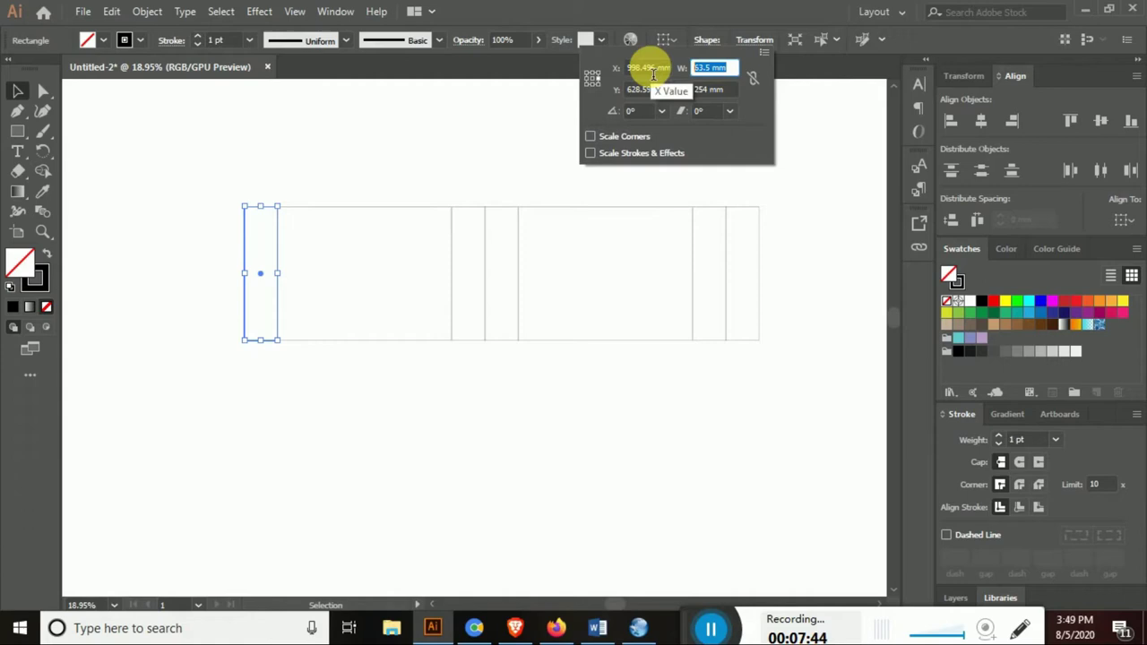
text(1)
key(Return)
click(755, 39)
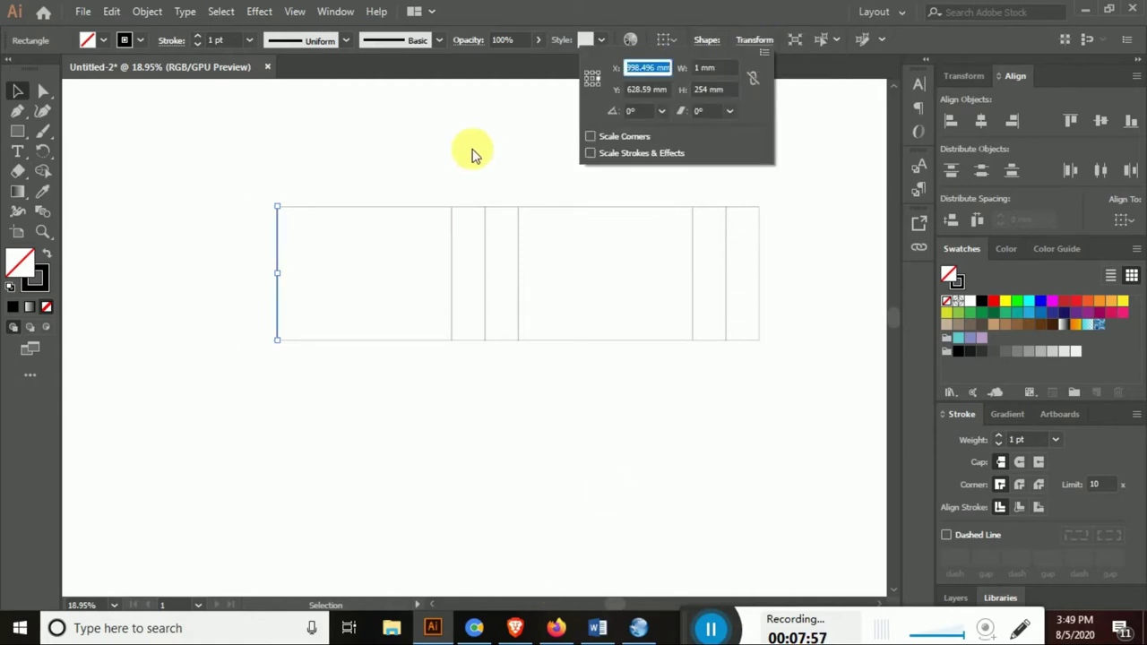
key(Escape)
key(ctrl+z)
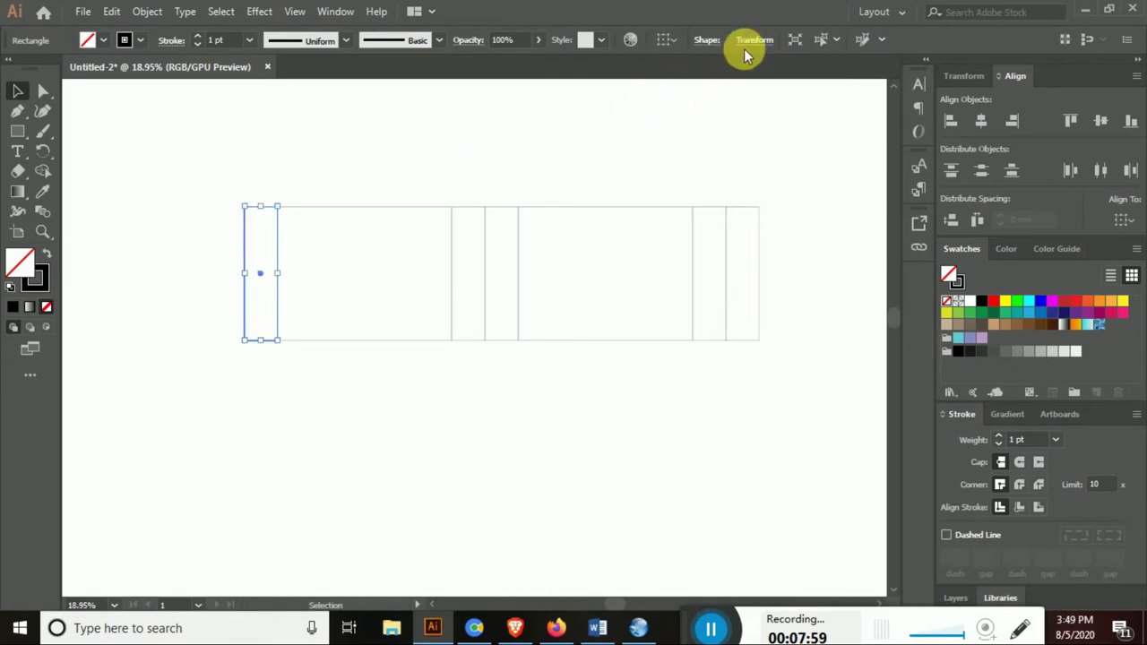
Reapply width 1 to the leftmost strip to form the glue flap
click(754, 40)
click(724, 67)
text(1)
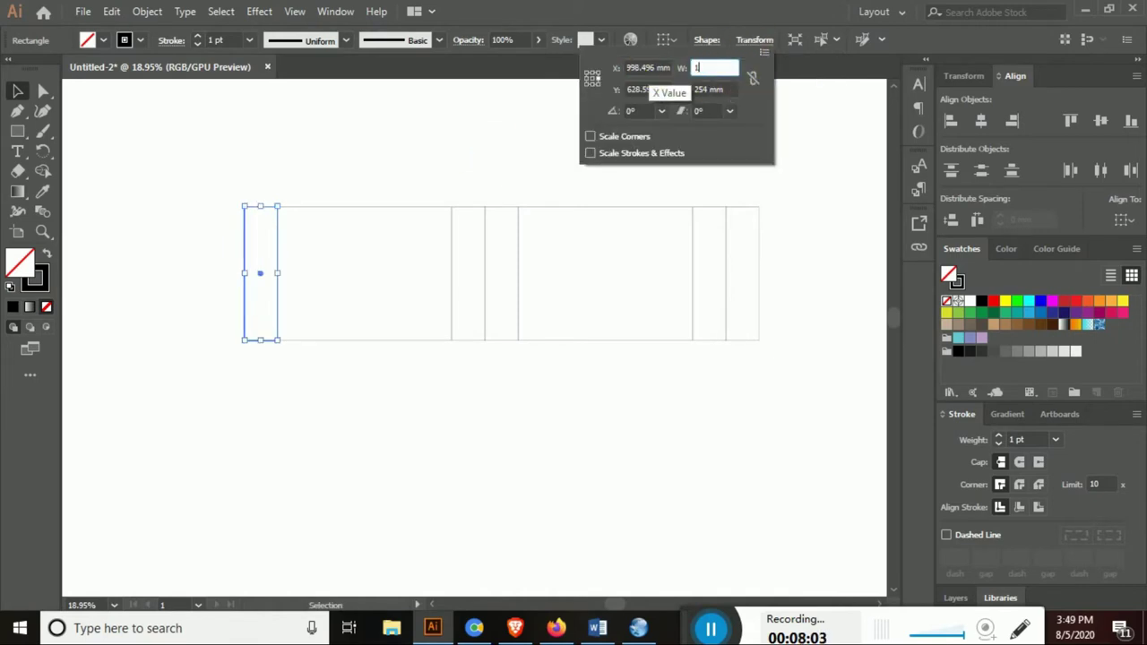
key(Return)
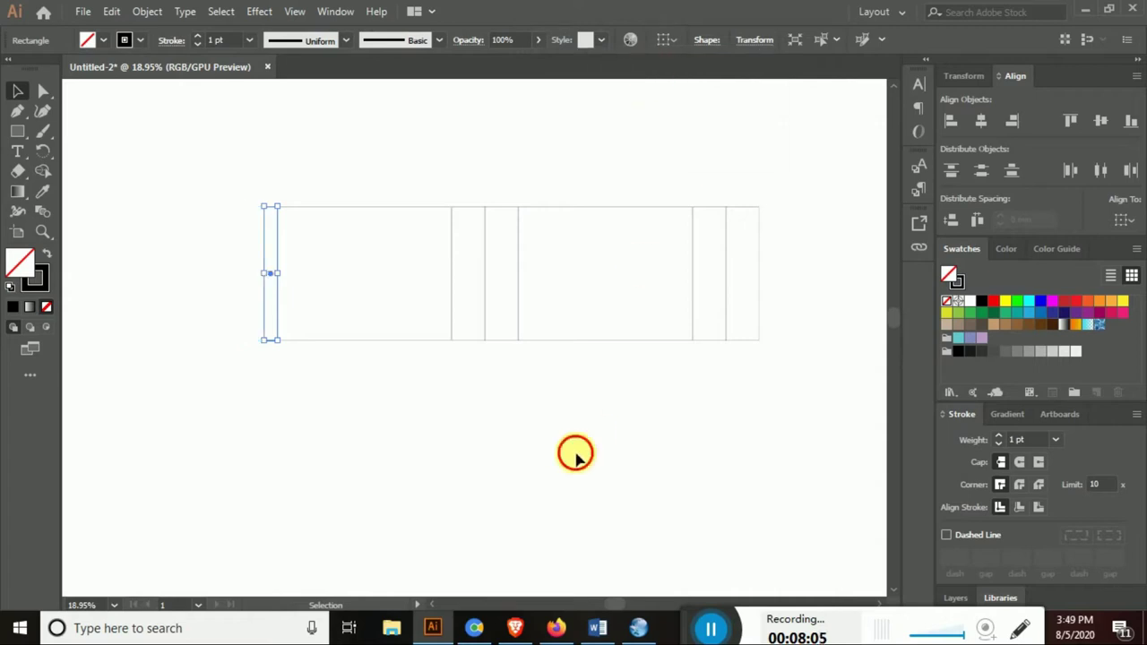
drag(158, 149, 845, 318)
Duplicate the panel row directly beneath the original, flush against it
drag(559, 207, 567, 357)
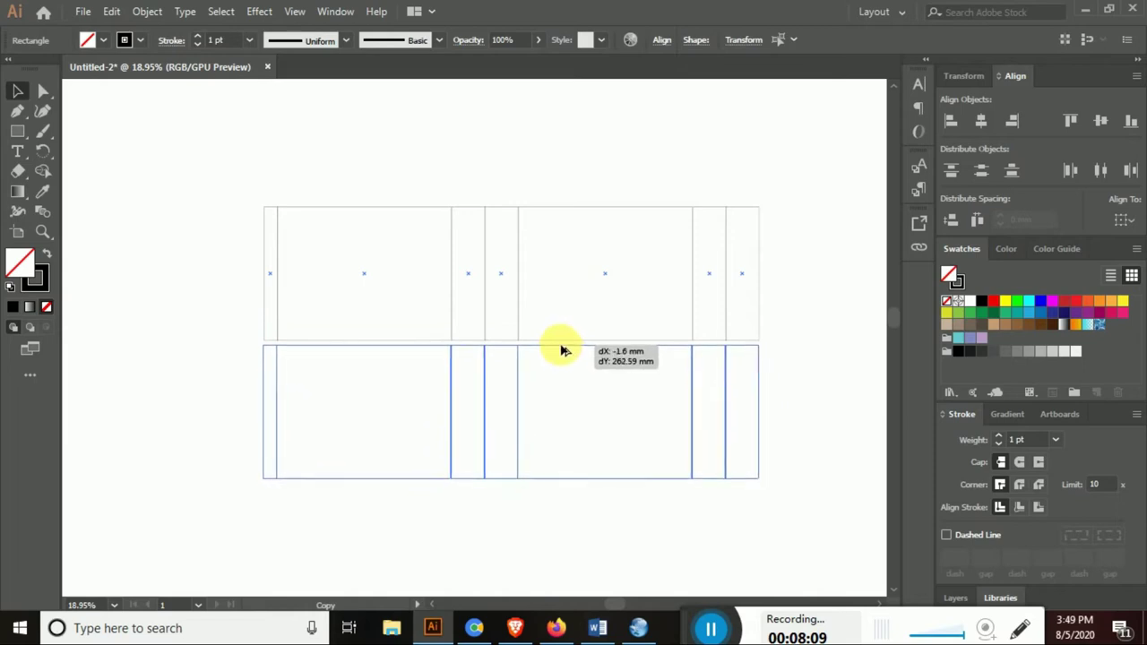
drag(566, 357, 564, 346)
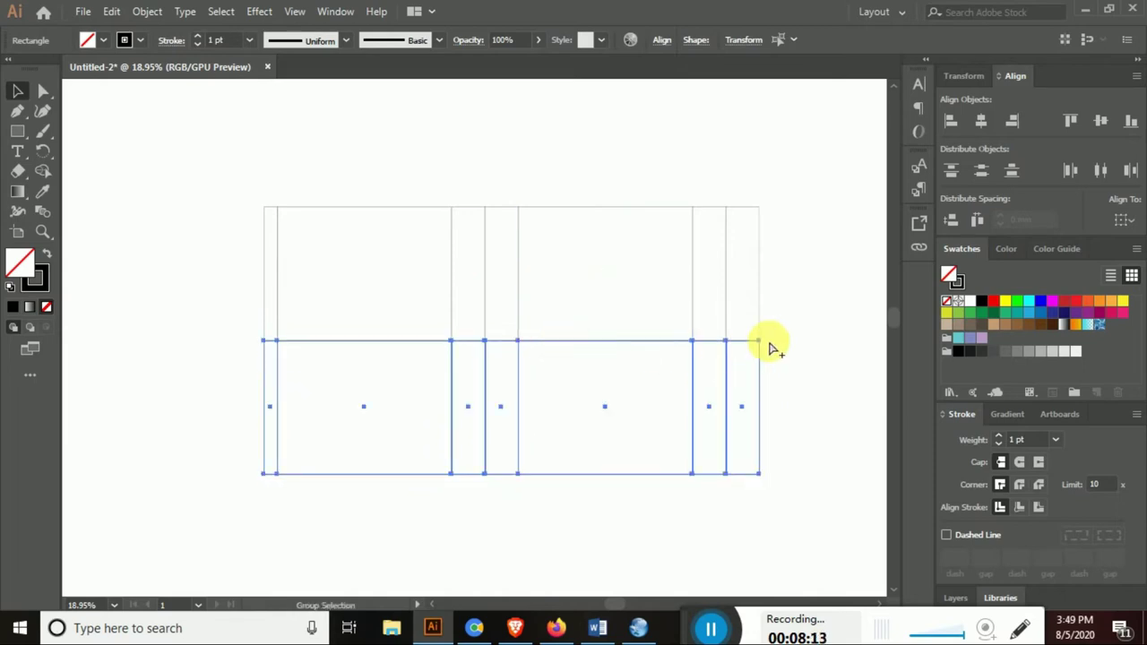
click(809, 310)
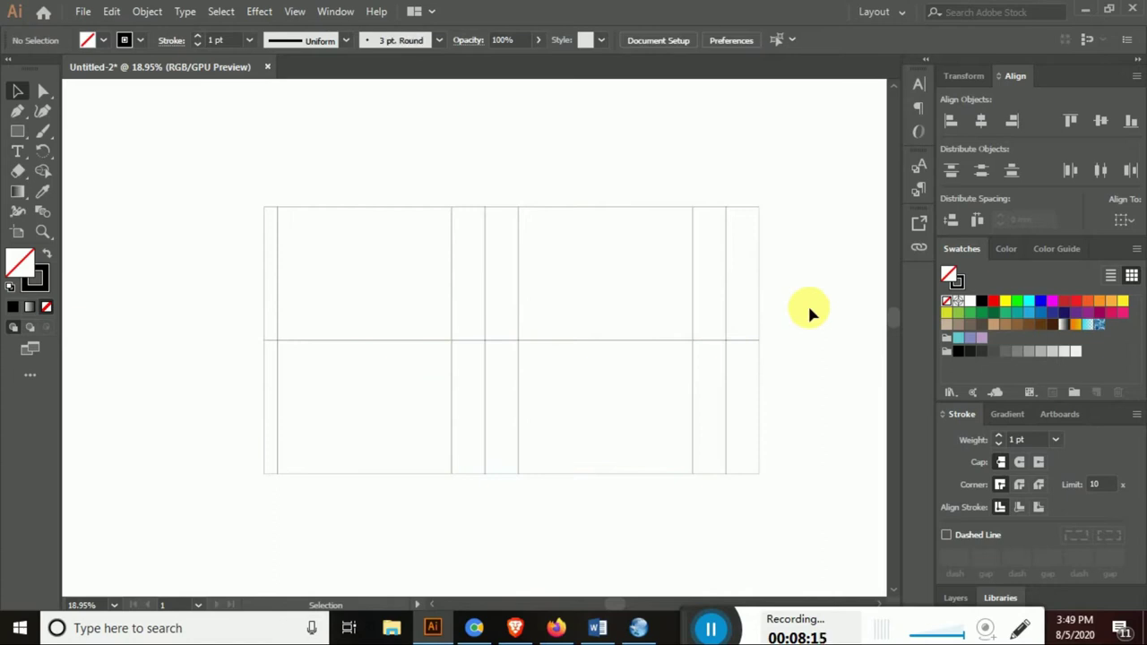
Shorten the lower row of rectangles to a 2.5 height
drag(219, 385, 780, 482)
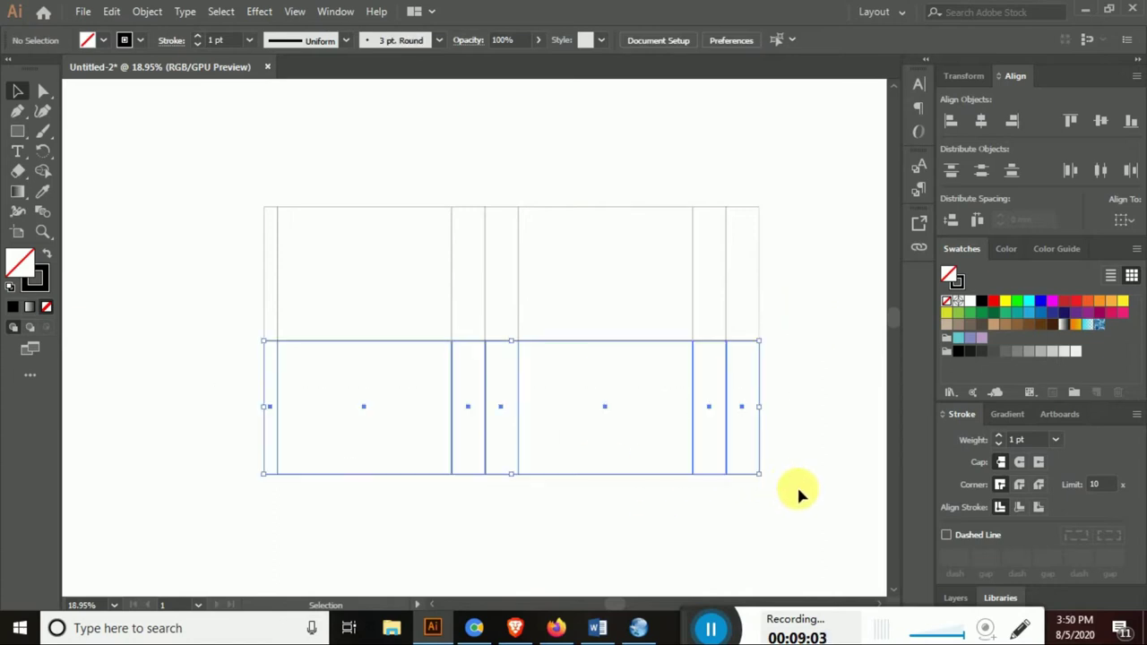
click(744, 40)
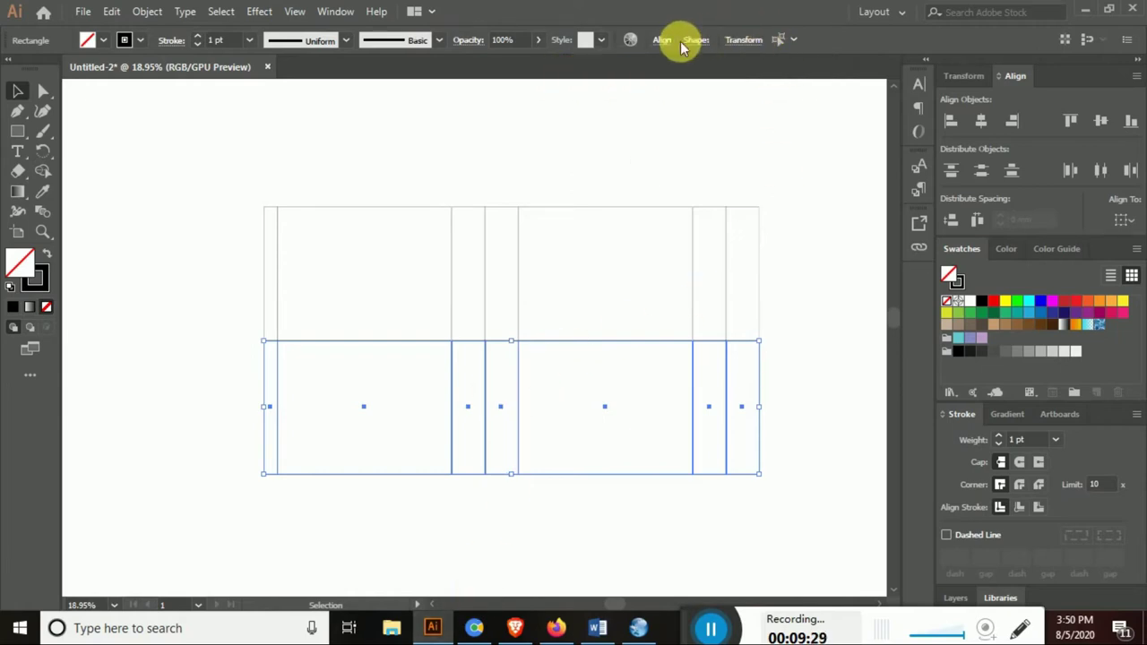
click(743, 39)
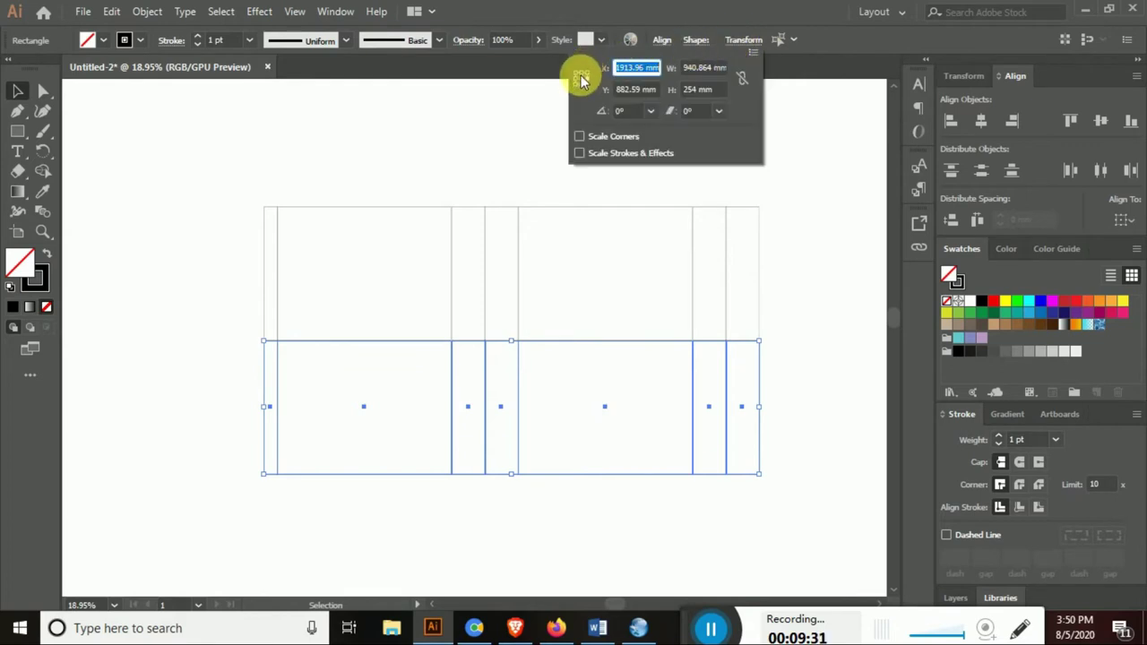
click(704, 89)
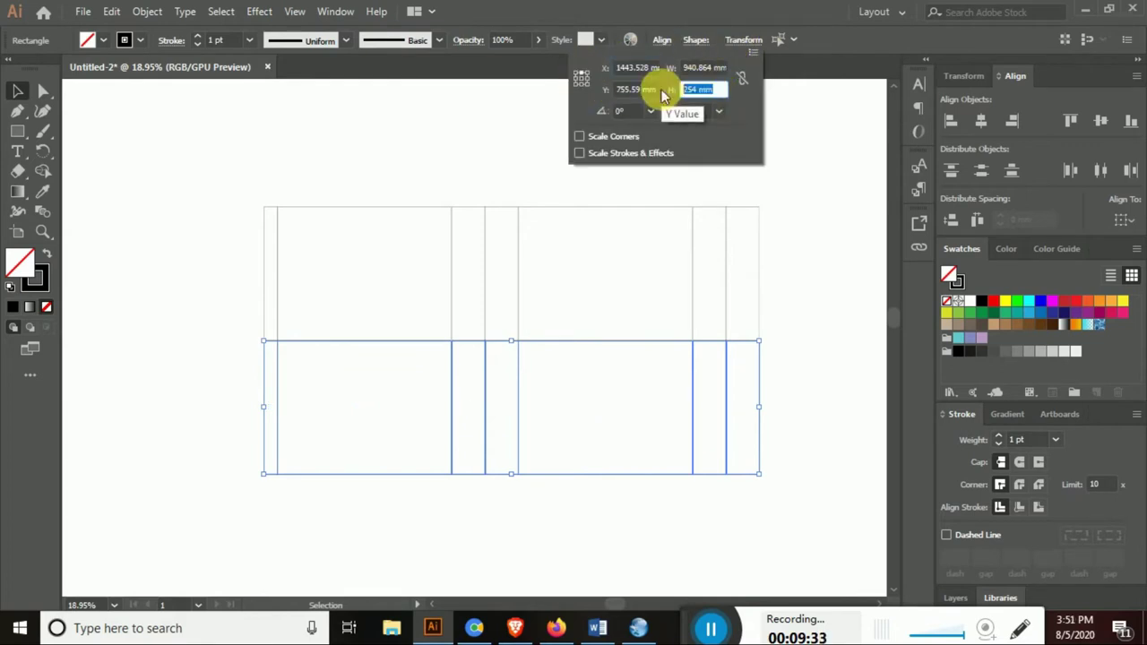
text(2.5)
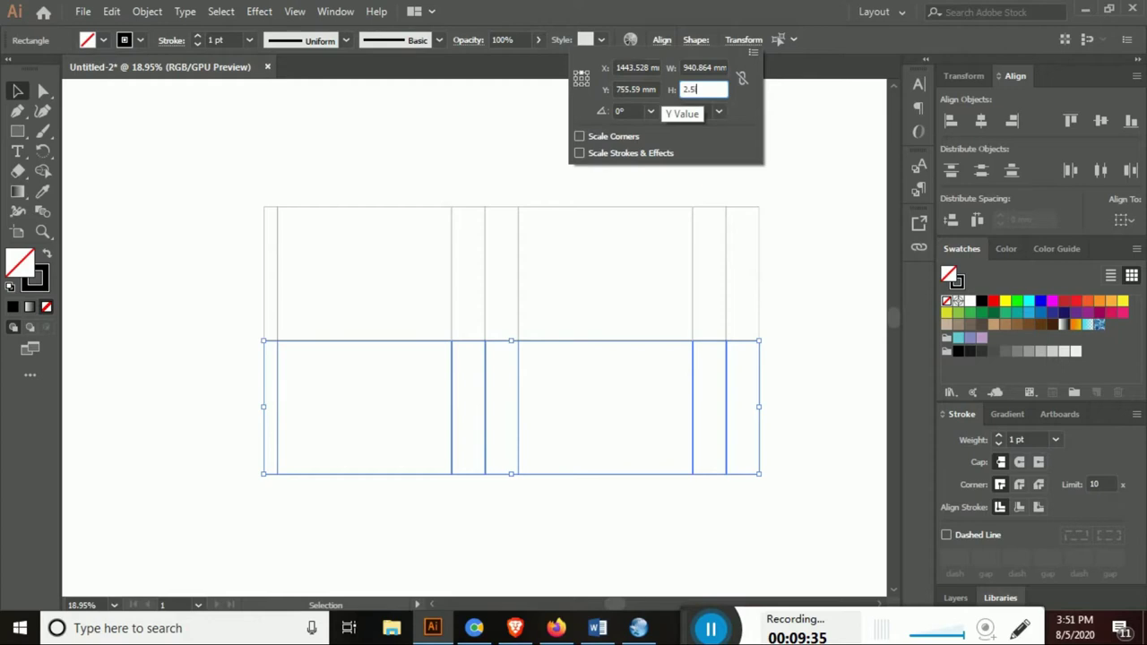
key(Return)
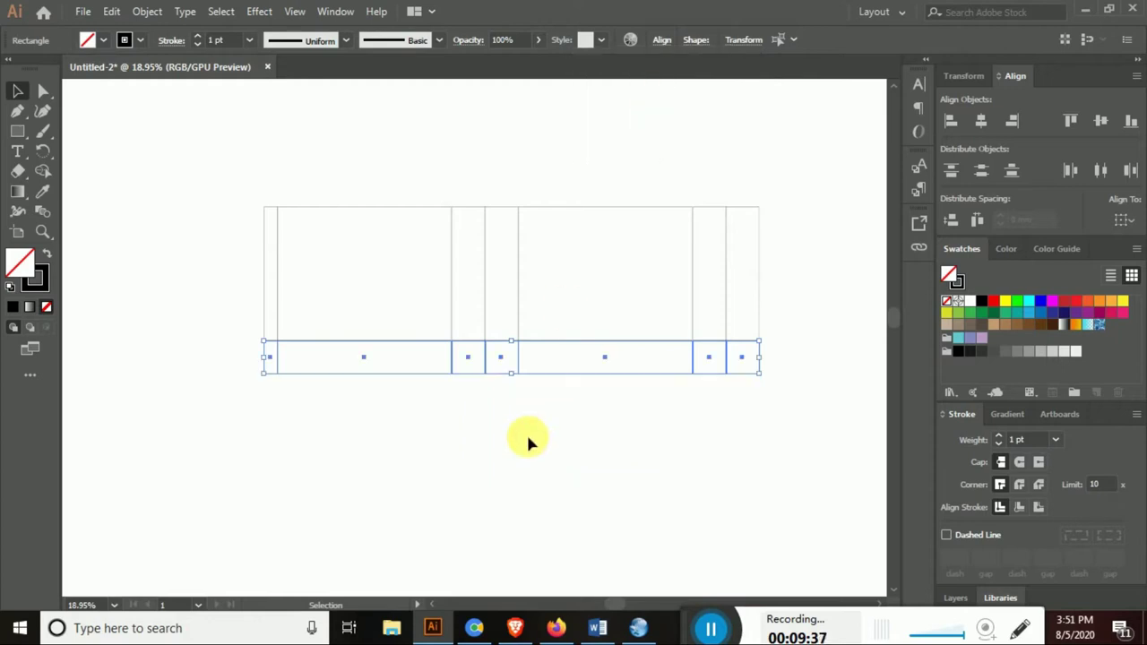
click(526, 432)
drag(222, 410, 776, 350)
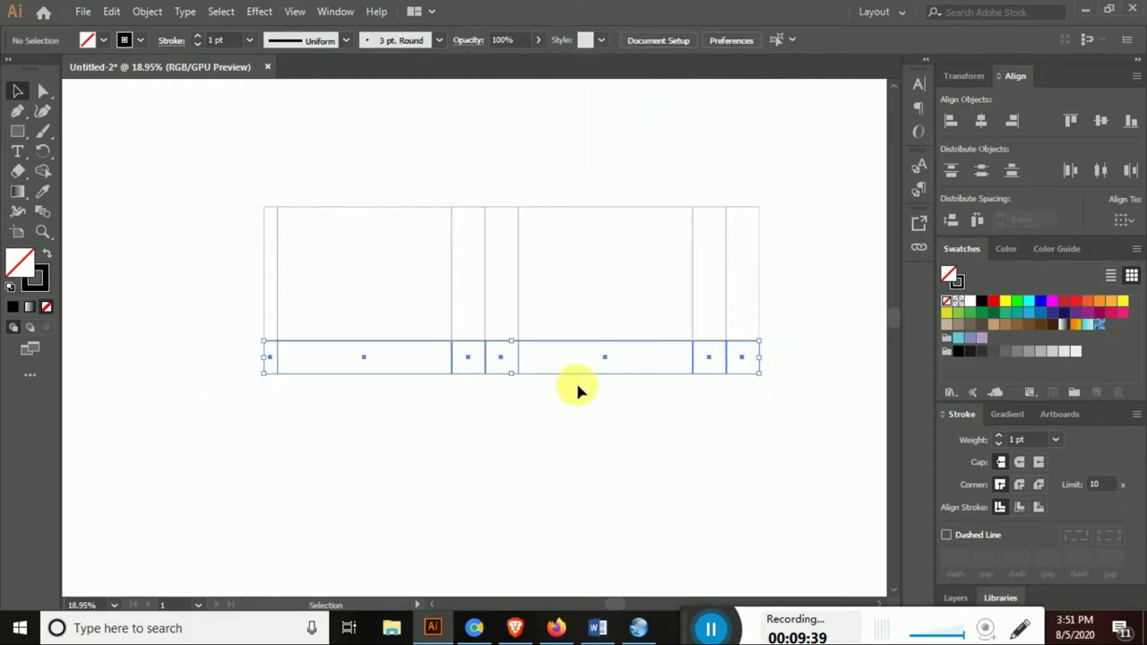
Zoom in on the panel rows and select the shortened flap strip row
key(z)
drag(511, 361, 699, 464)
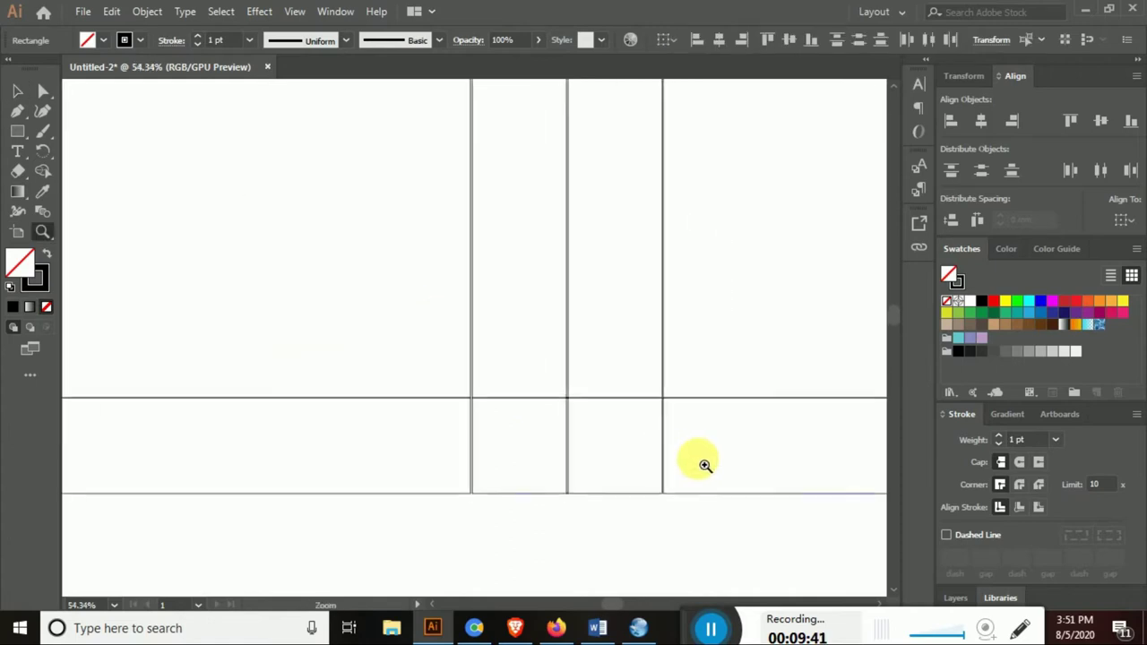
click(17, 91)
click(447, 443)
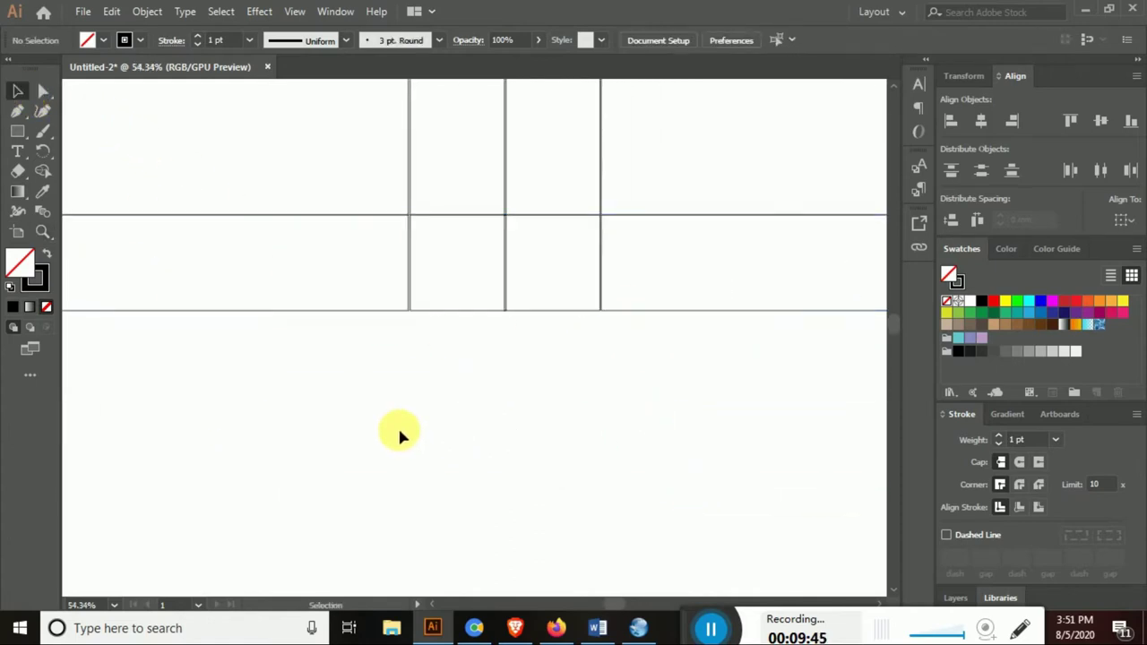
mouse_move(392, 251)
mouse_down()
mouse_move(416, 375)
mouse_move(412, 297)
mouse_up()
mouse_move(409, 361)
mouse_down()
mouse_move(448, 485)
mouse_move(426, 312)
mouse_up()
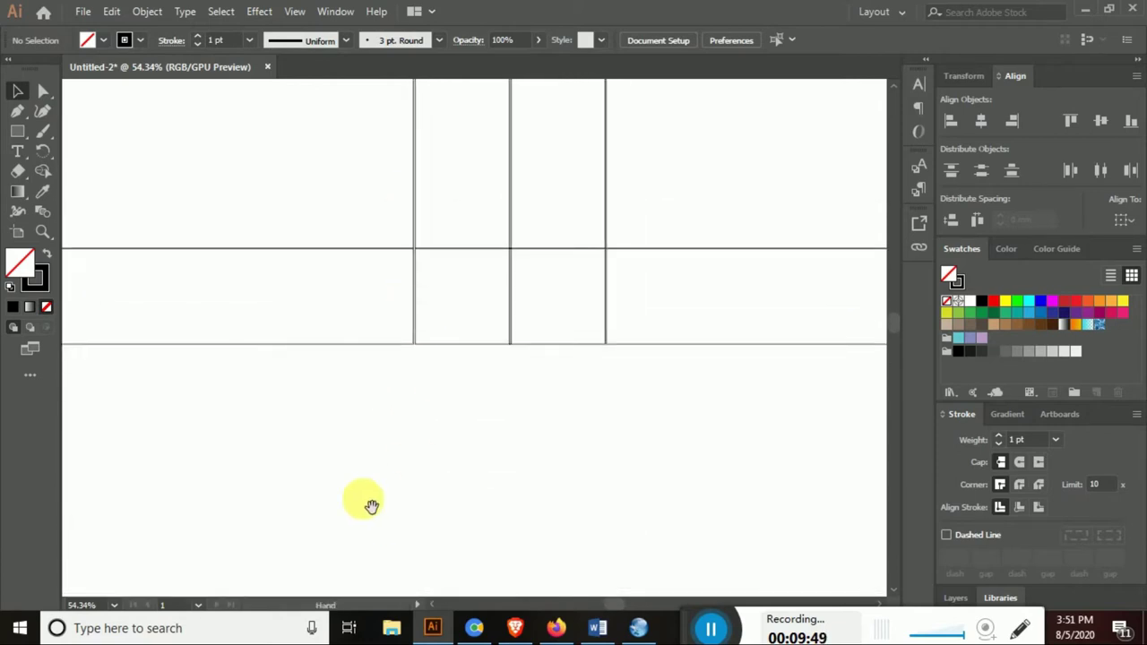
drag(688, 301, 689, 300)
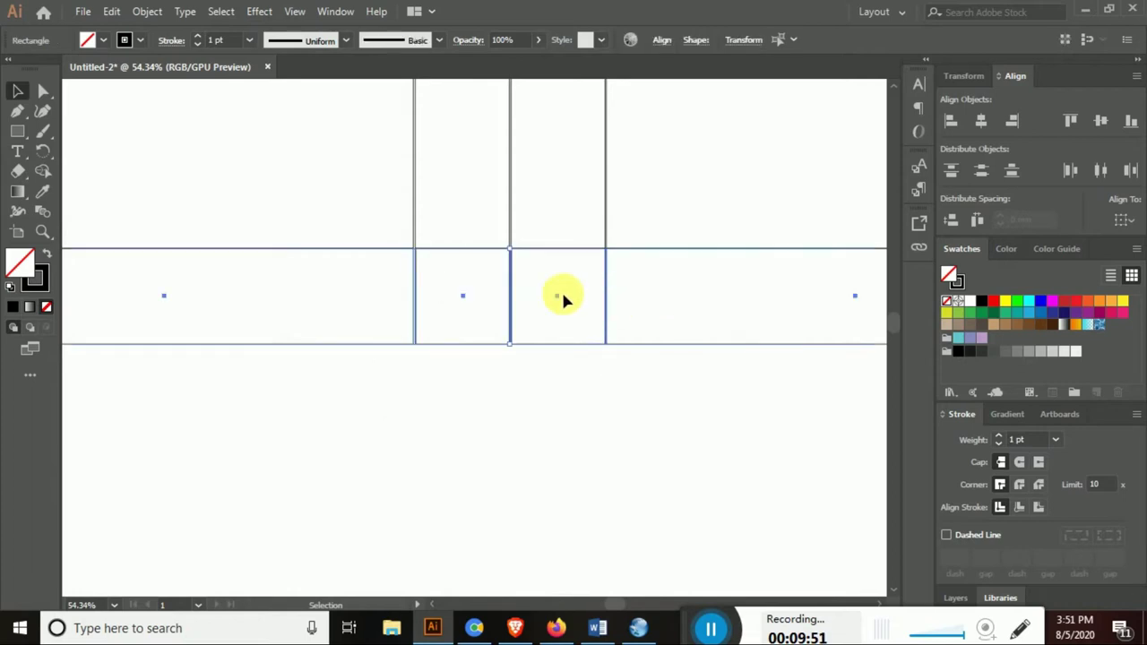
Copy the flap strip row beneath itself, nudge it, then undo the changes
drag(510, 269, 513, 372)
key(Down)
key(Right)
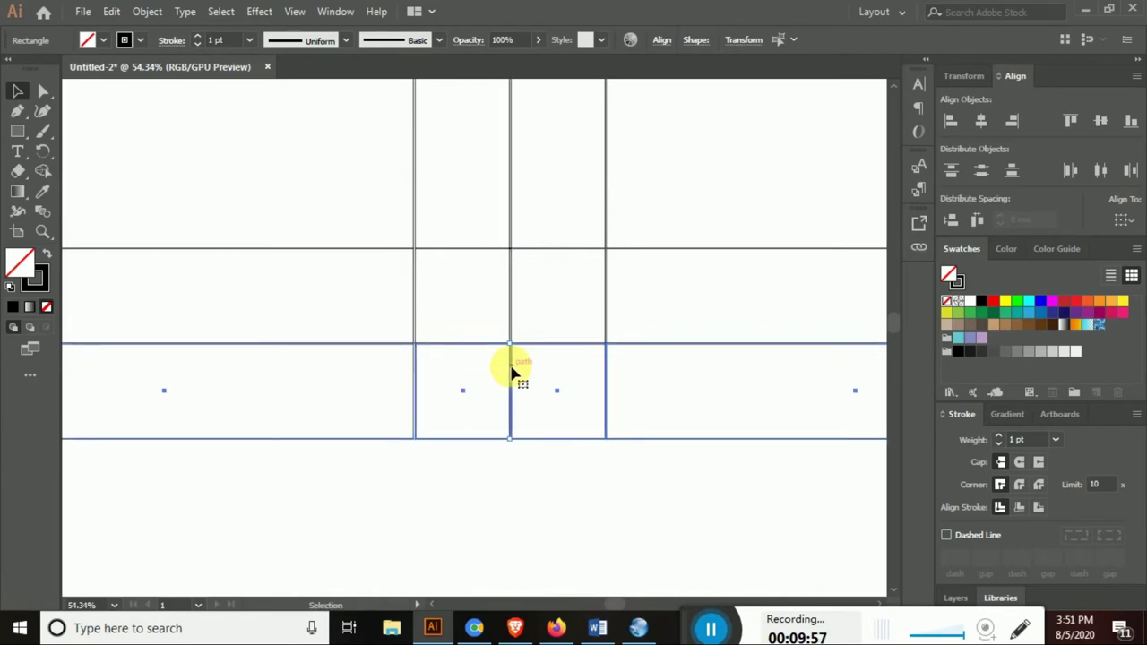
click(480, 493)
key(z)
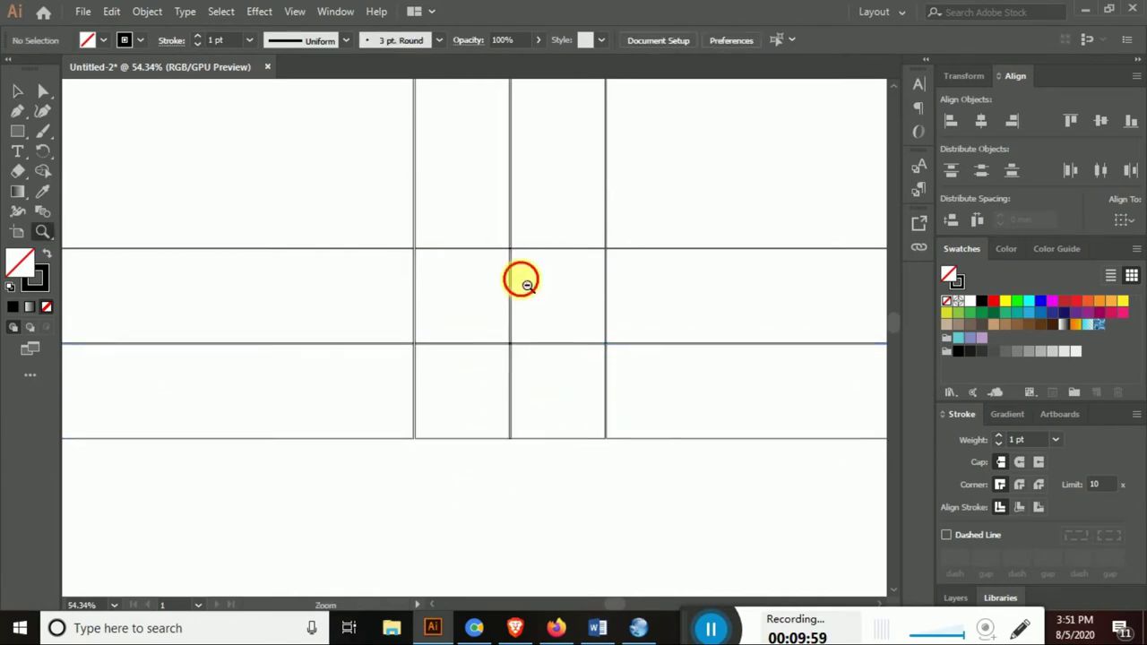
alt+click(528, 285)
drag(245, 302, 257, 264)
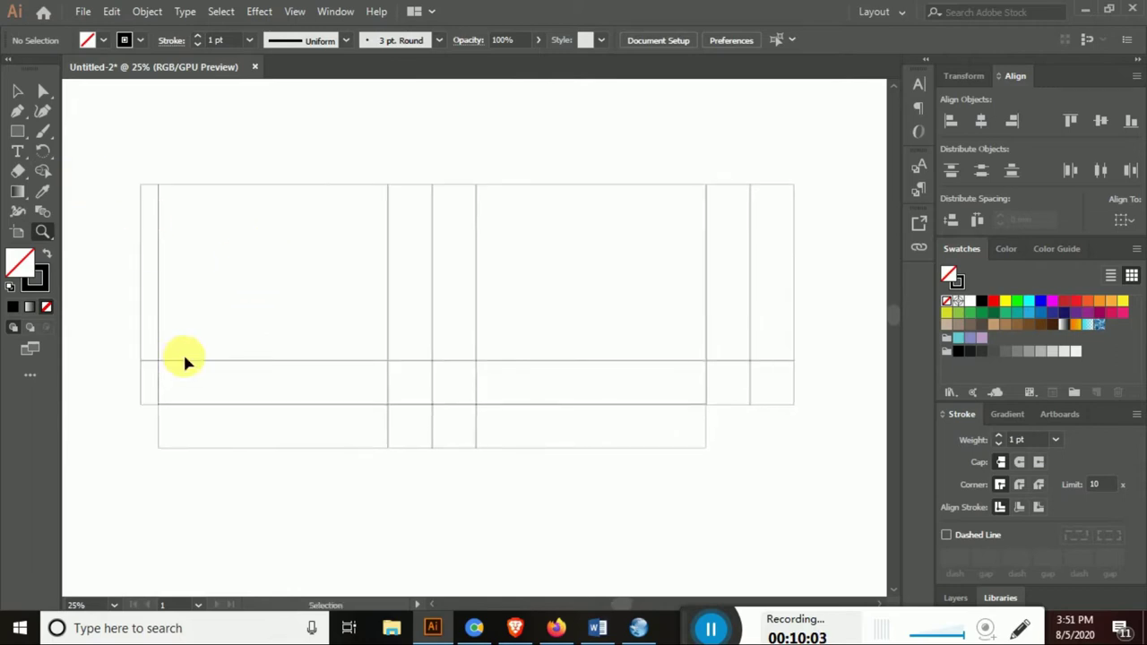
key(ctrl+z)
key(ctrl+z)
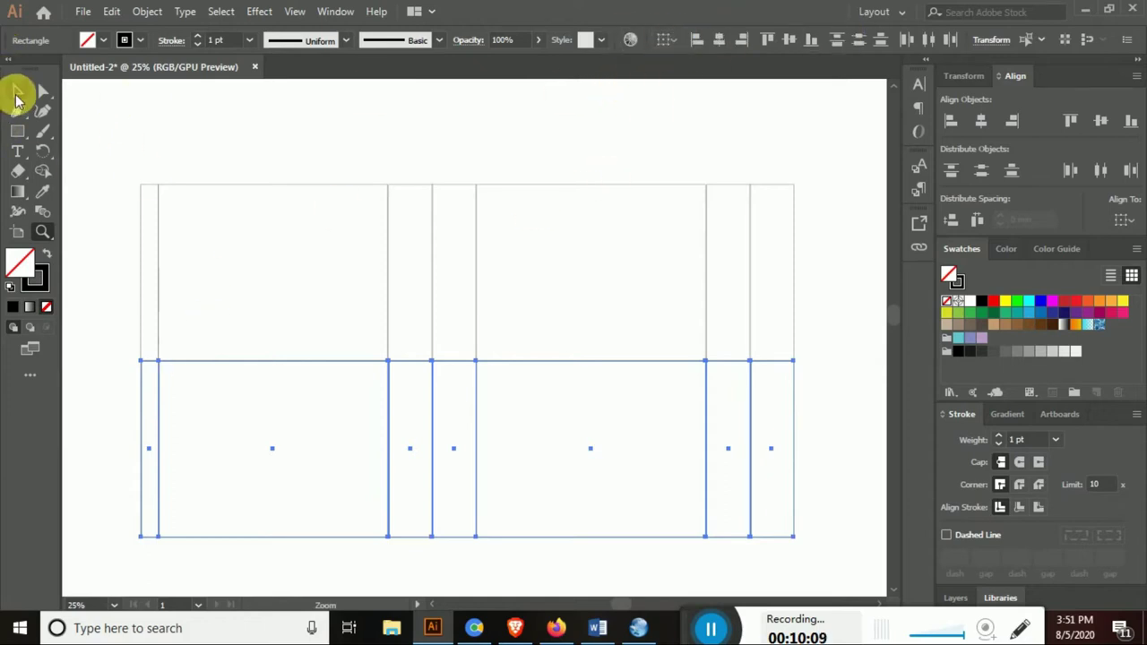
Set the bottom row rectangles' height to 2.5 in and zoom in on them
click(16, 97)
click(743, 40)
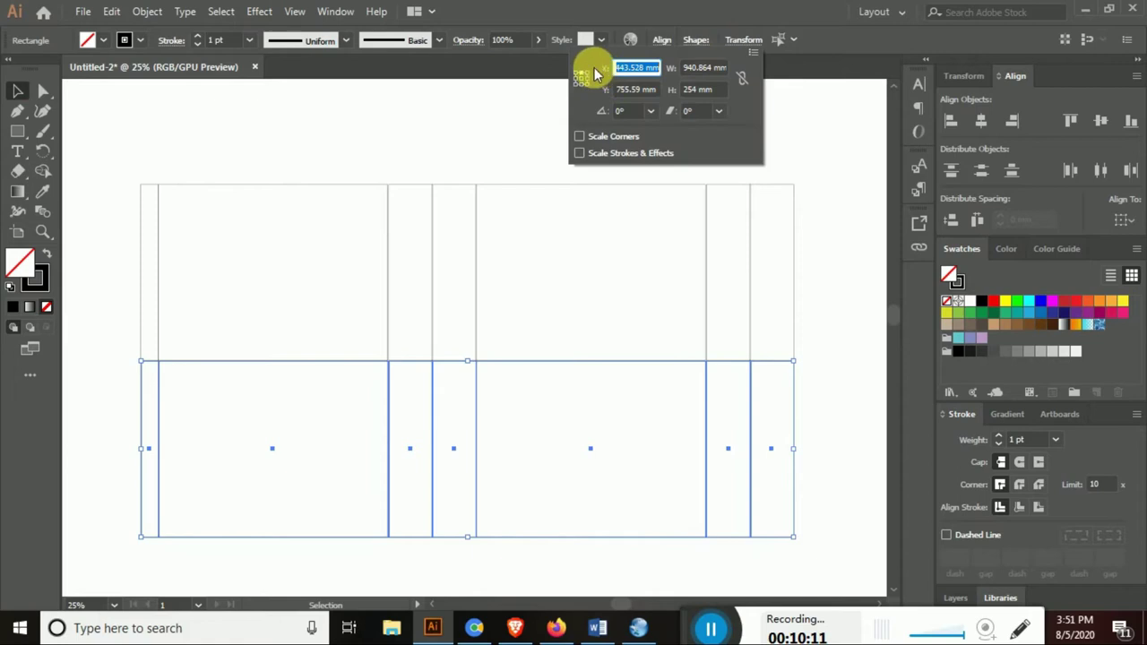
click(703, 89)
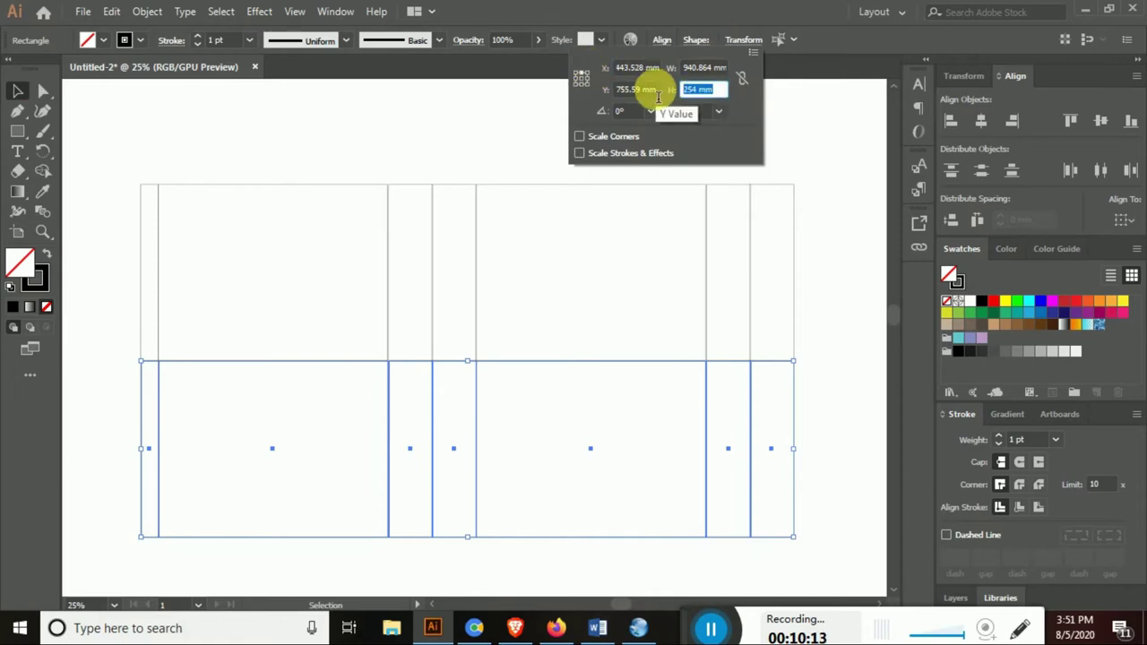
key(Return)
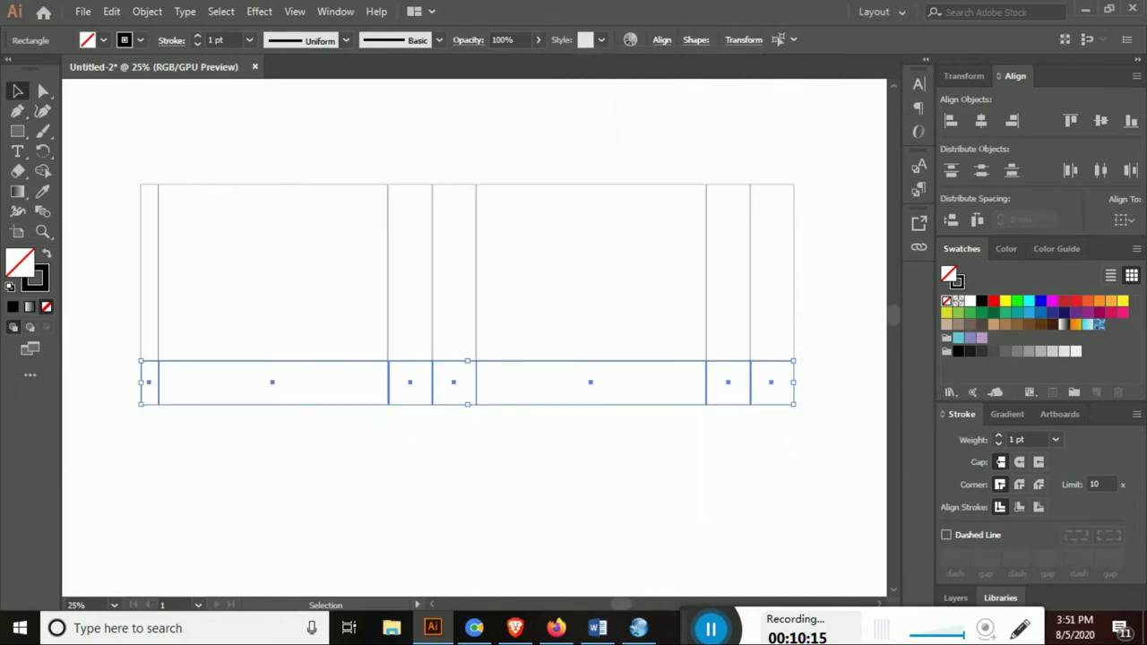
key(z)
mouse_move(269, 384)
mouse_down()
mouse_move(789, 375)
mouse_move(589, 417)
mouse_move(456, 367)
mouse_up()
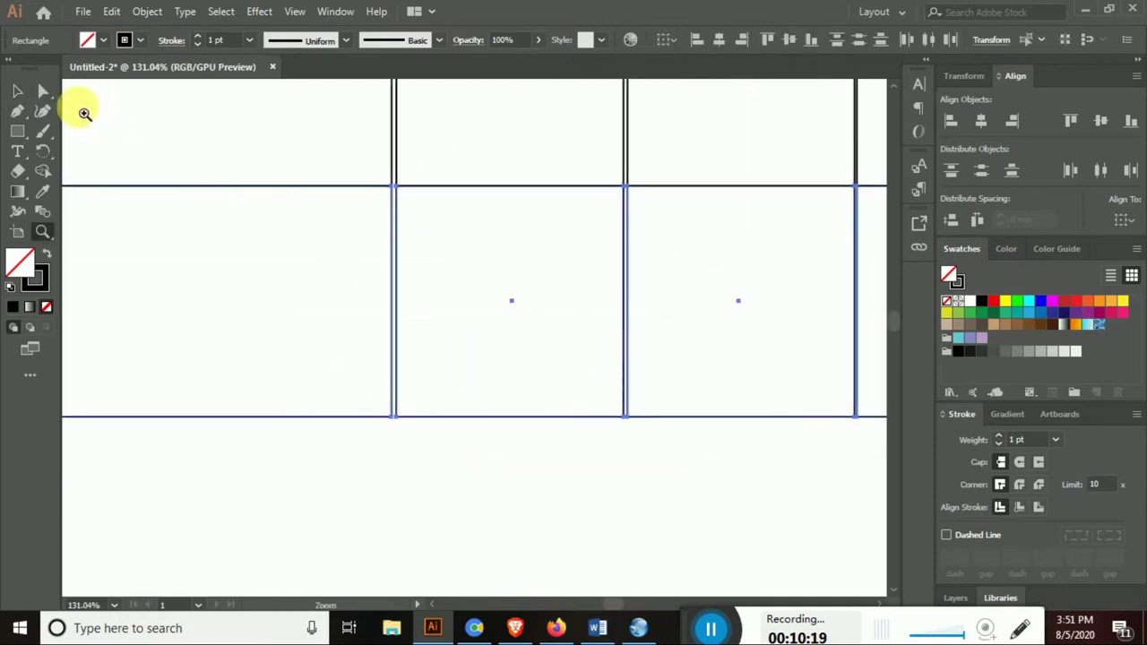
Zoom in closely on the panel joins near the top border of the layout
click(25, 93)
click(25, 94)
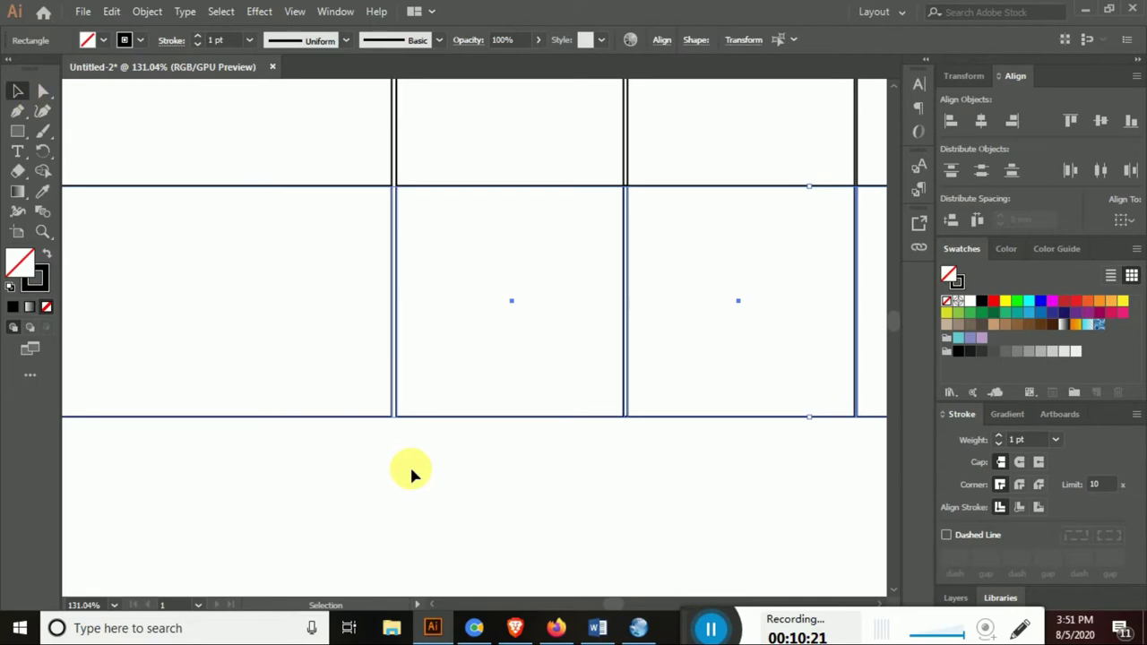
key(z)
alt+click(493, 198)
alt+click(502, 205)
drag(266, 292, 642, 356)
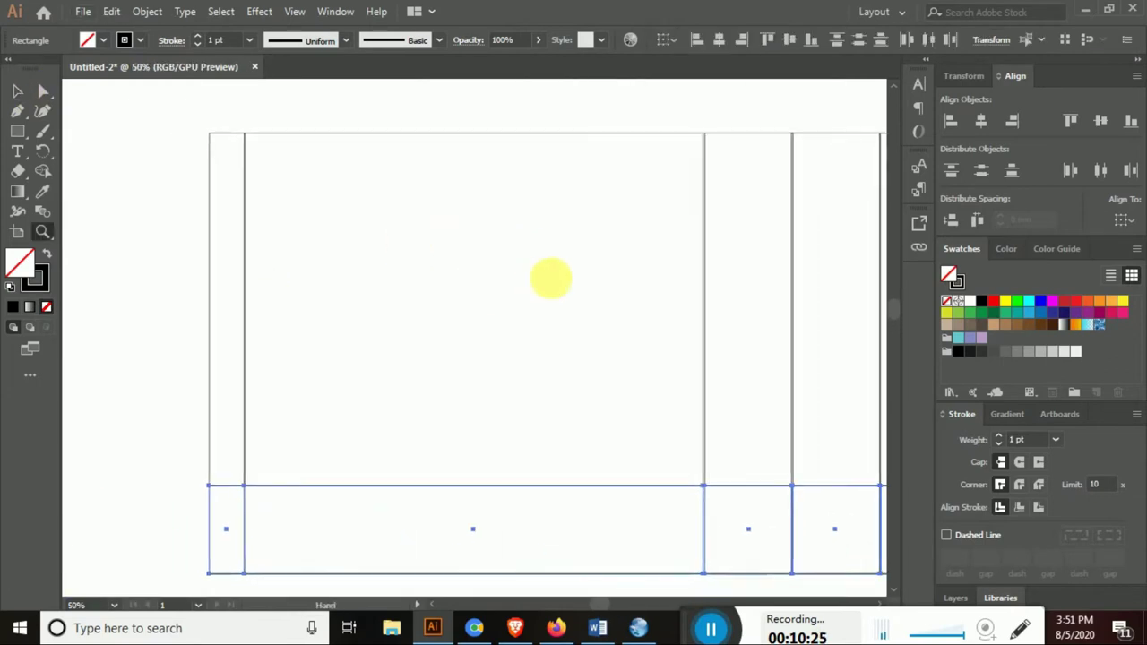
scroll(641, 357, right, 1)
scroll(528, 187, right, 4)
scroll(466, 266, right, 3)
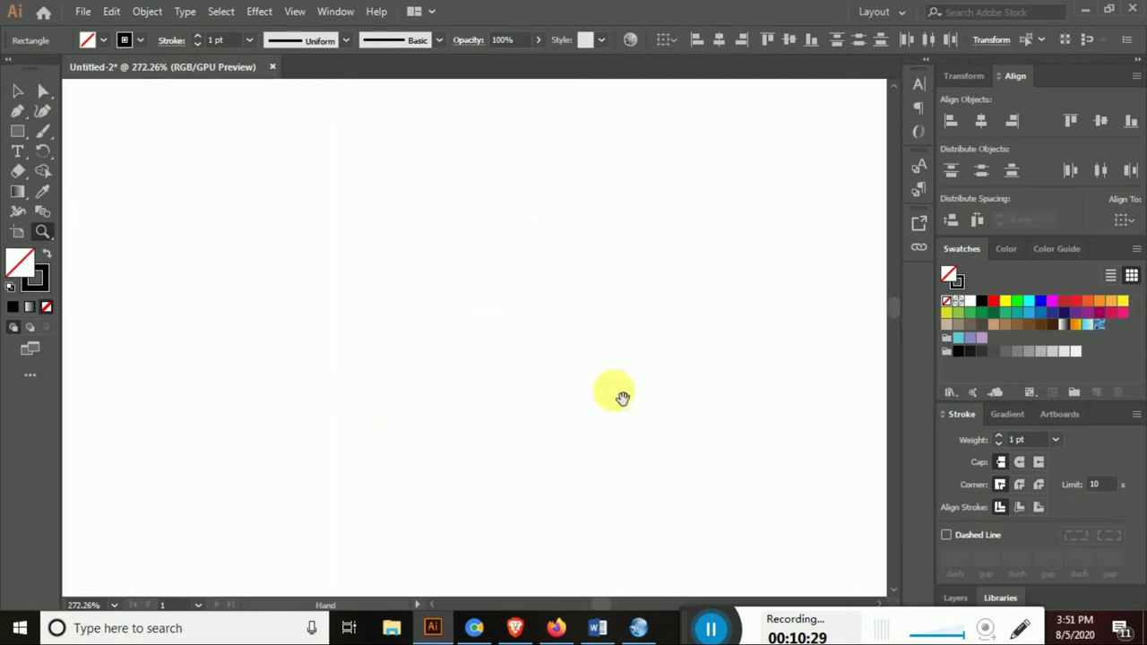
alt+click(685, 342)
alt+click(686, 342)
scroll(371, 464, down, 3)
mouse_move(379, 334)
mouse_down()
mouse_move(410, 281)
mouse_move(657, 423)
mouse_move(426, 279)
mouse_up()
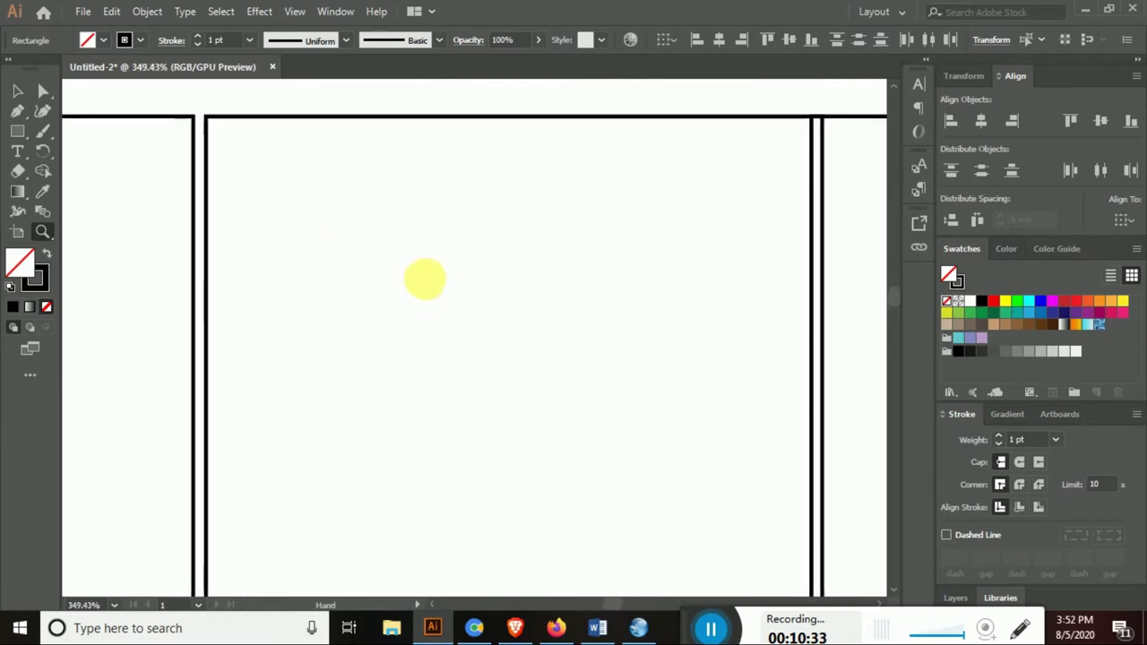
Nudge the inner panel rectangle one step left onto the frame edge
click(17, 90)
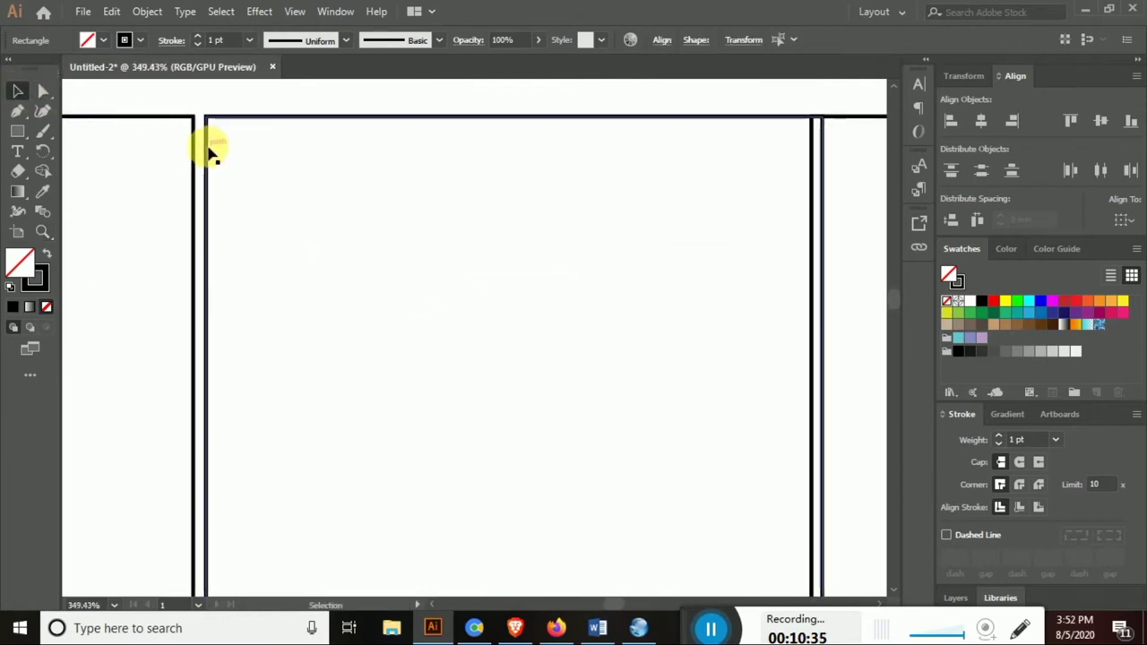
click(207, 151)
key(Left)
key(Left)
key(Left)
key(Left)
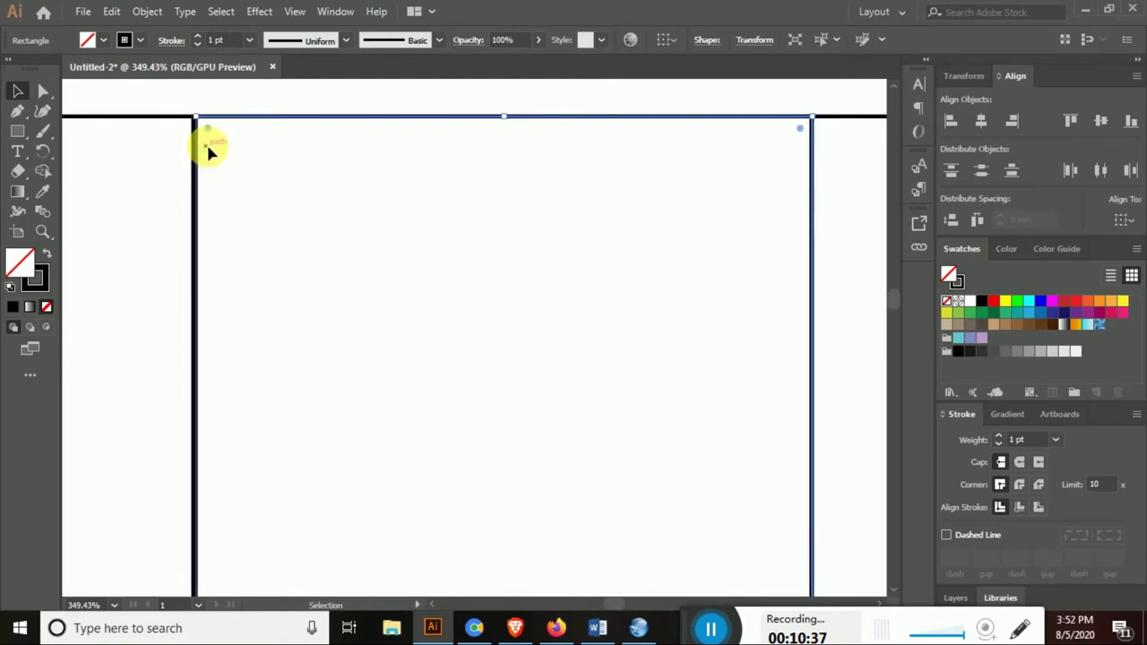
click(713, 82)
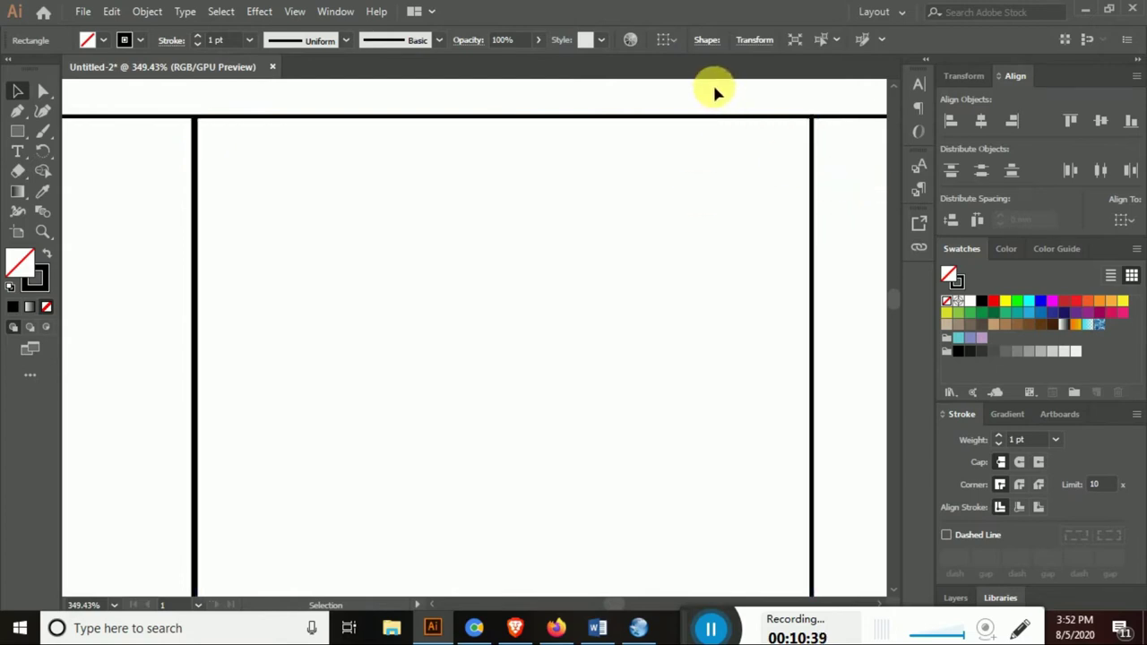
Nudge the right-hand rectangle left and back right so its edge sits flush
scroll(668, 353, down, 2)
scroll(594, 249, left, 2)
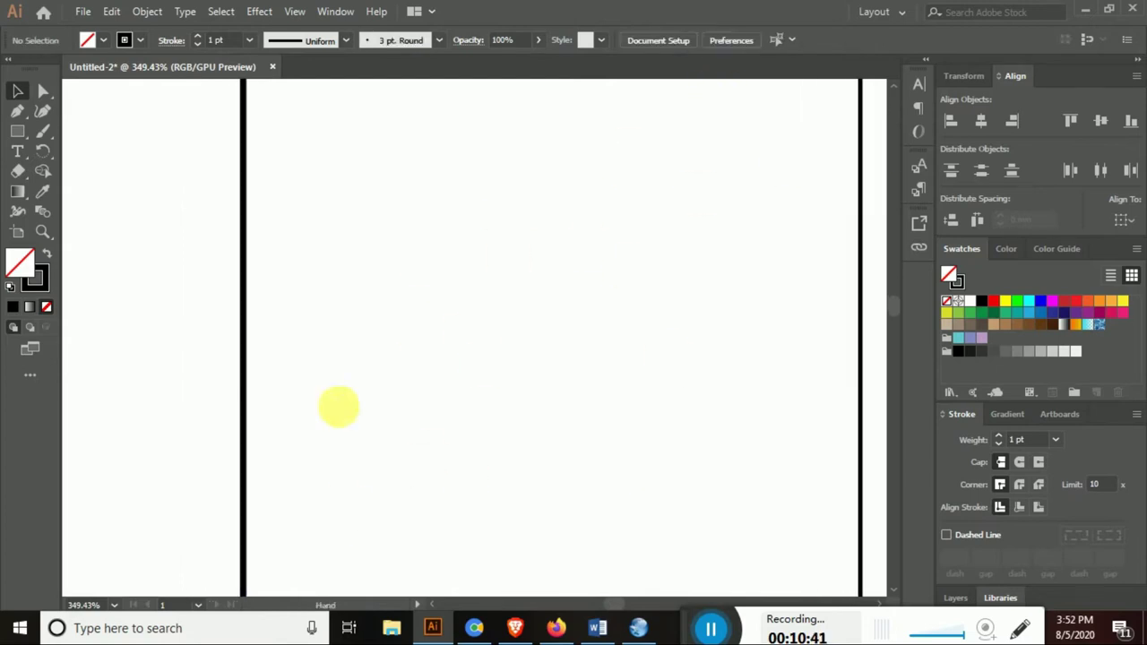
key(z)
alt+click(301, 515)
scroll(545, 535, up, 2)
scroll(455, 414, down, 3)
scroll(427, 300, down, 2)
scroll(613, 511, up, 3)
scroll(613, 511, up, 1)
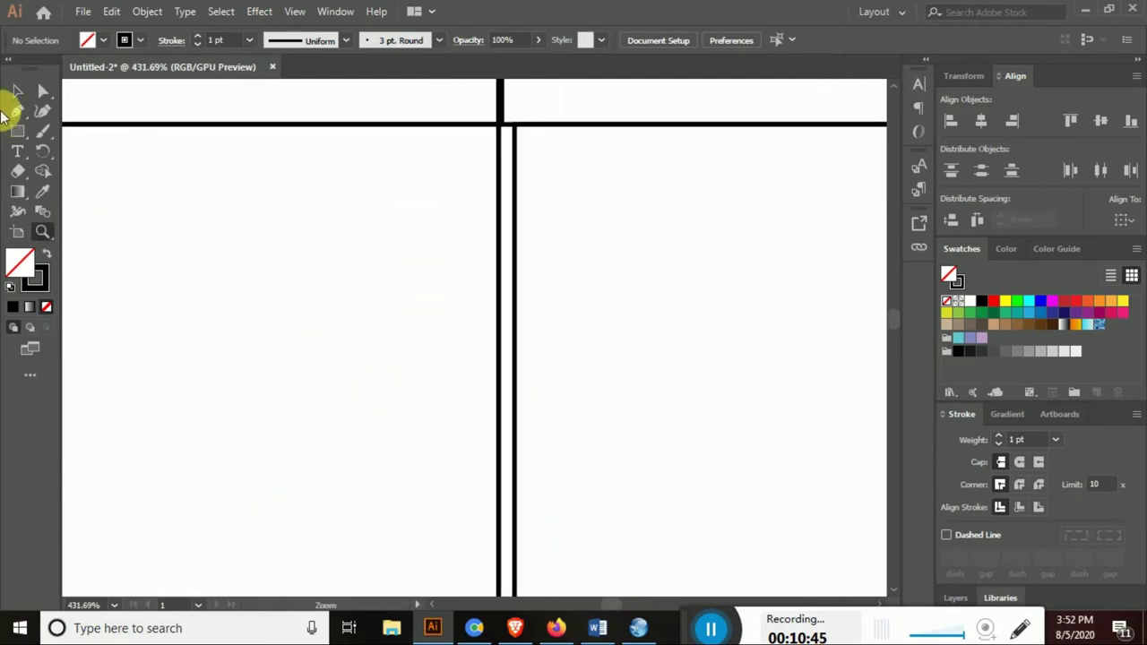
click(517, 224)
key(Left)
key(Left)
key(Left)
key(Left)
key(Right)
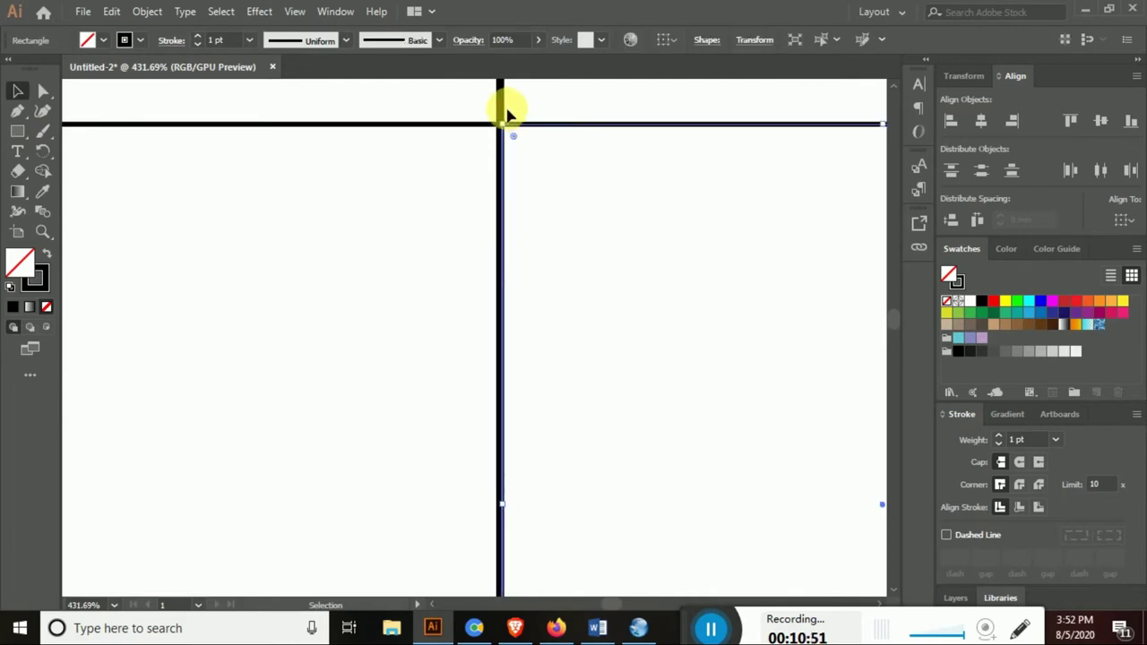
click(436, 234)
key(z)
alt+click(709, 358)
alt+click(532, 358)
alt+click(331, 416)
Nudge the corner rectangle left so its edge sits on the black line
scroll(332, 416, up, 5)
scroll(327, 484, right, 3)
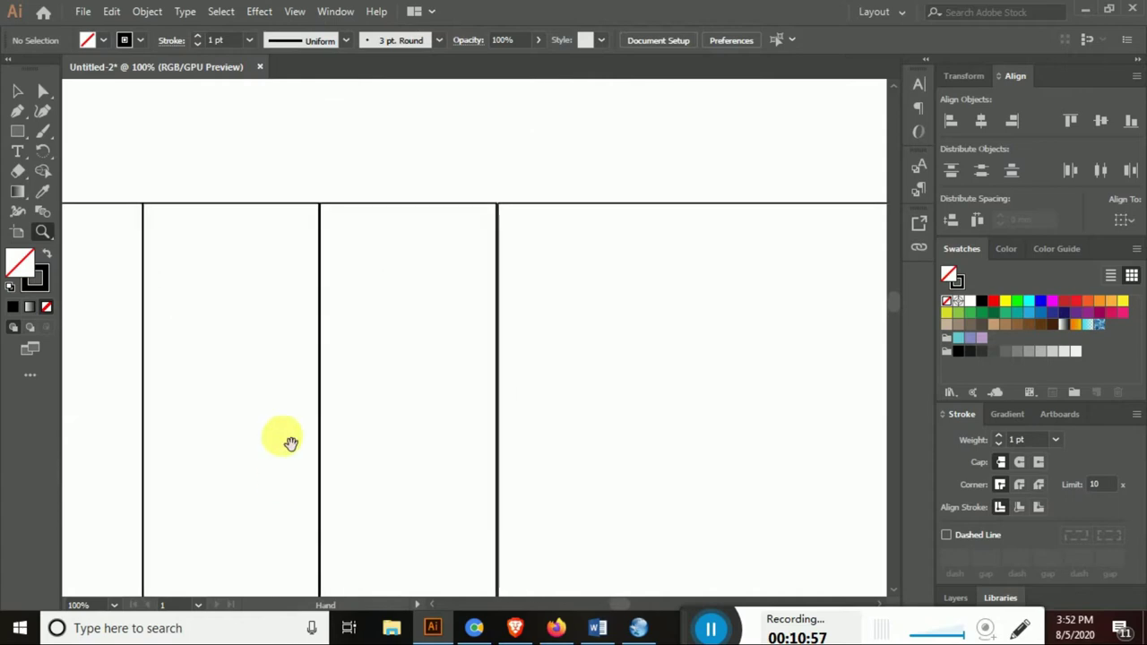
drag(296, 200, 727, 435)
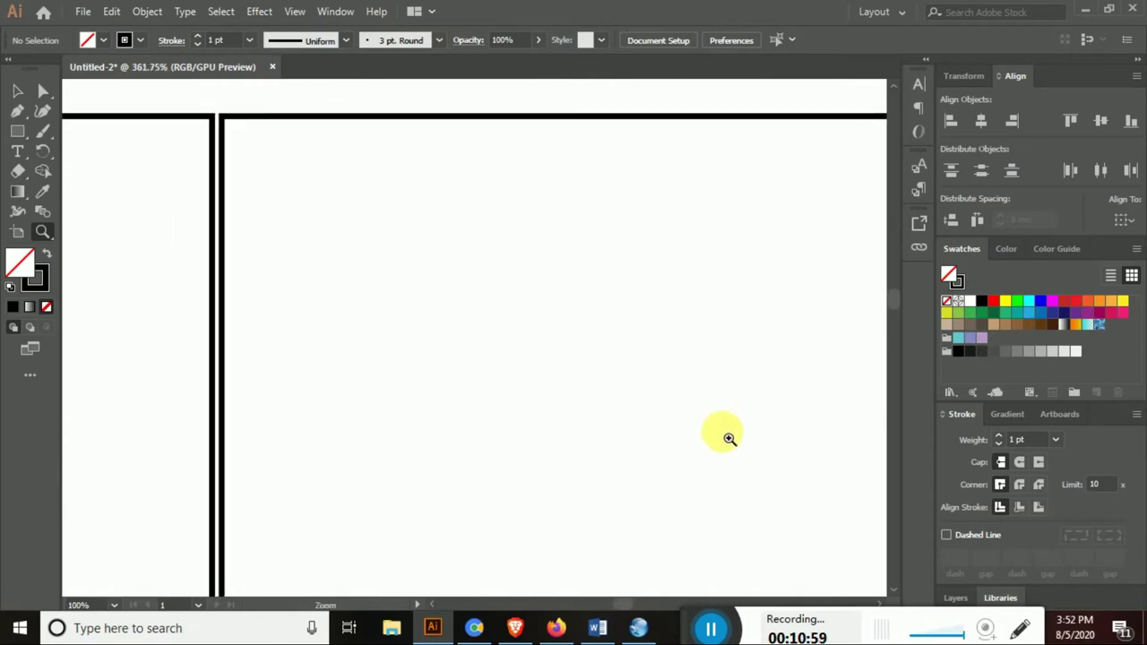
click(20, 91)
click(212, 108)
key(Left)
key(Left)
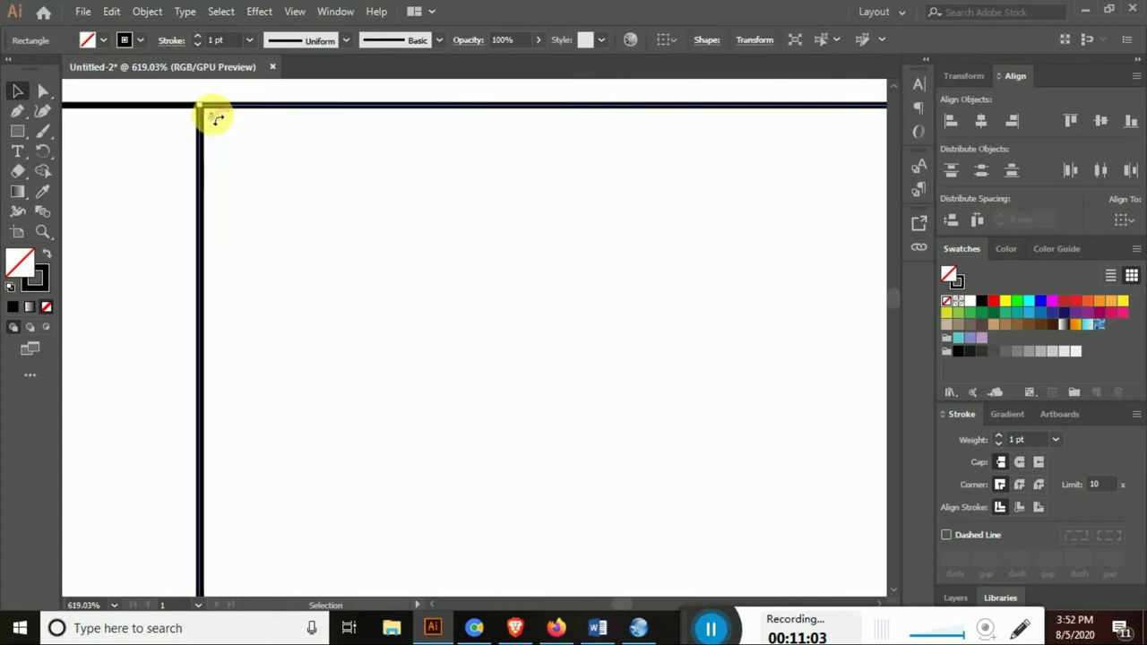
Move a rectangle's edge just below the horizontal line and nudge it left to align
scroll(266, 278, down, 2)
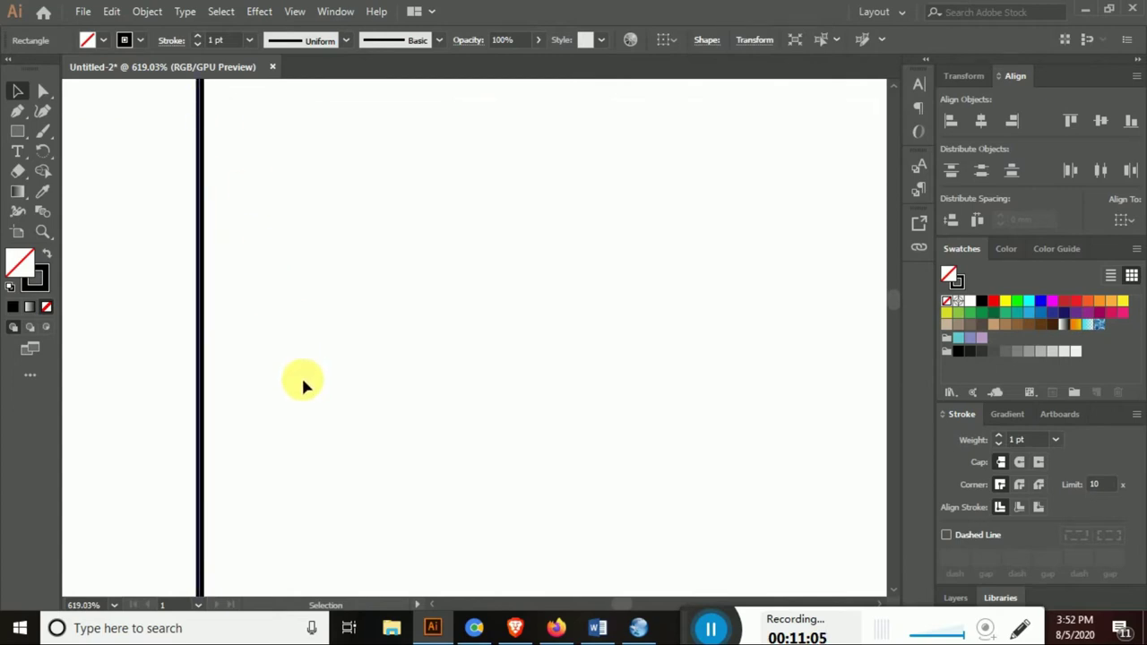
key(z)
alt+click(302, 417)
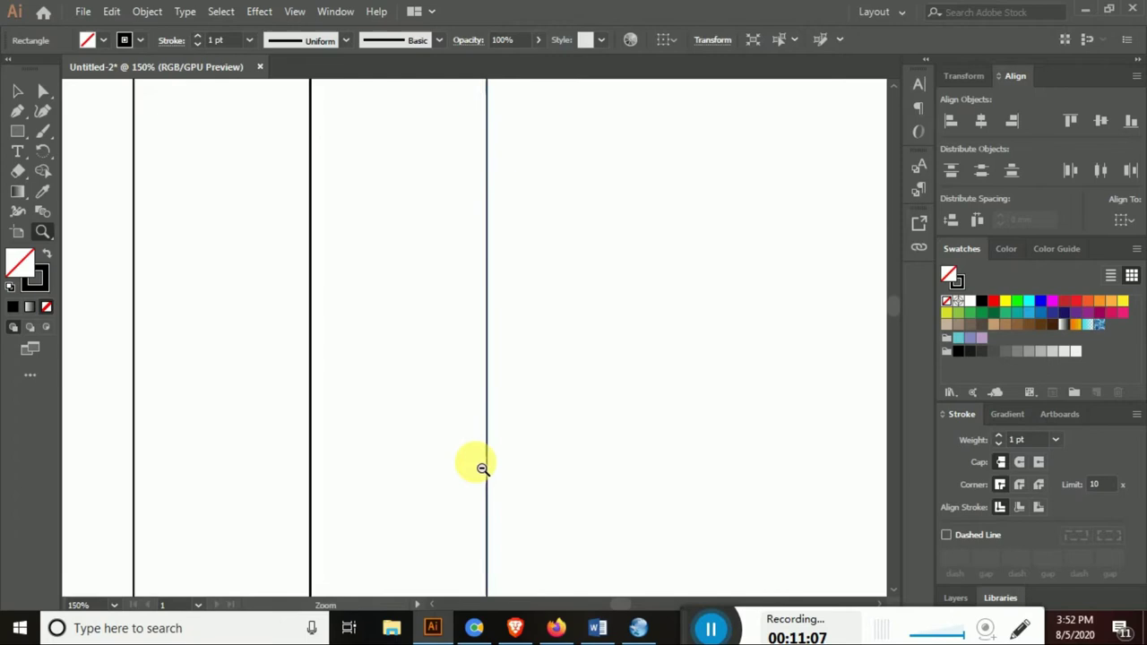
mouse_move(481, 500)
mouse_down()
mouse_move(417, 284)
mouse_move(707, 520)
mouse_up()
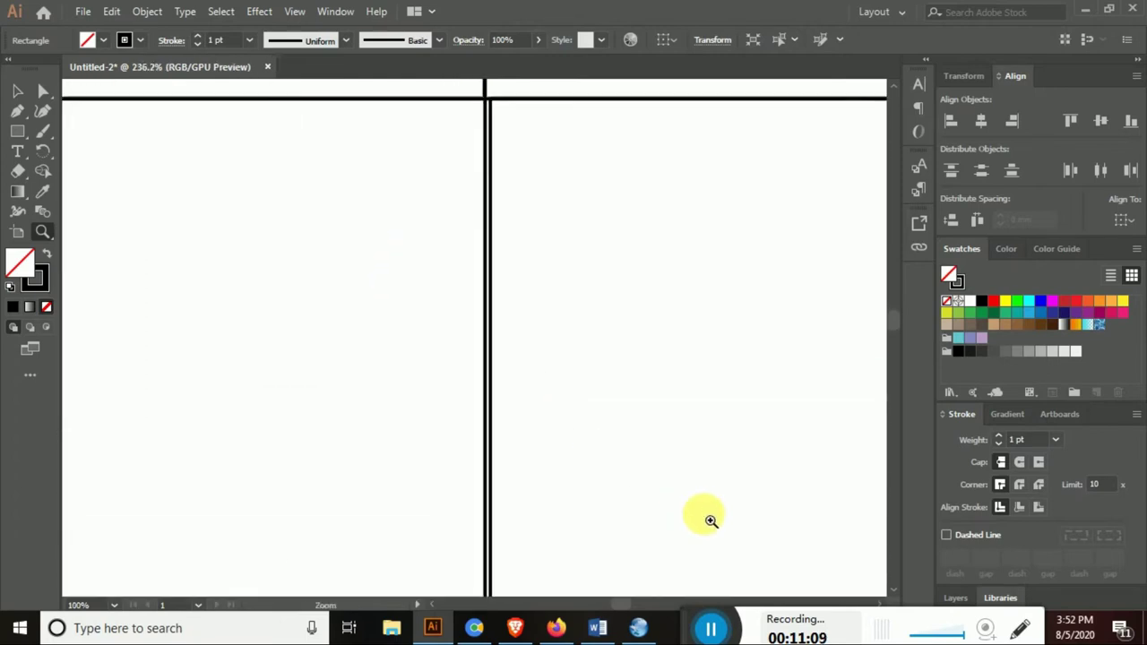
click(17, 90)
drag(407, 210, 367, 345)
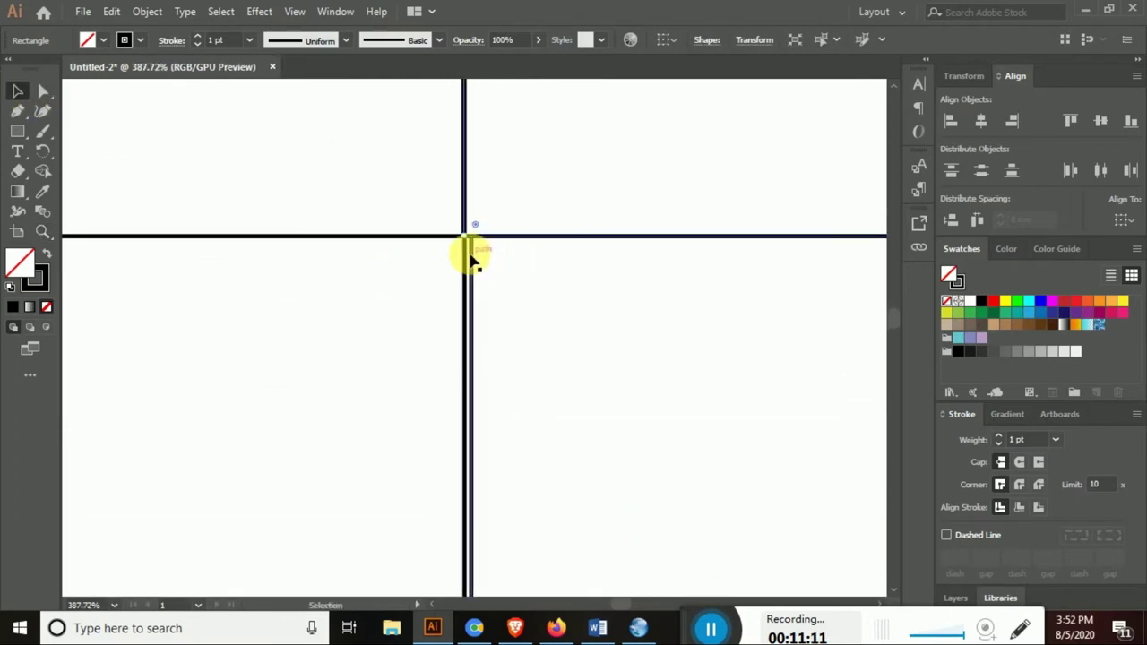
drag(475, 255, 475, 257)
key(Left)
key(Left)
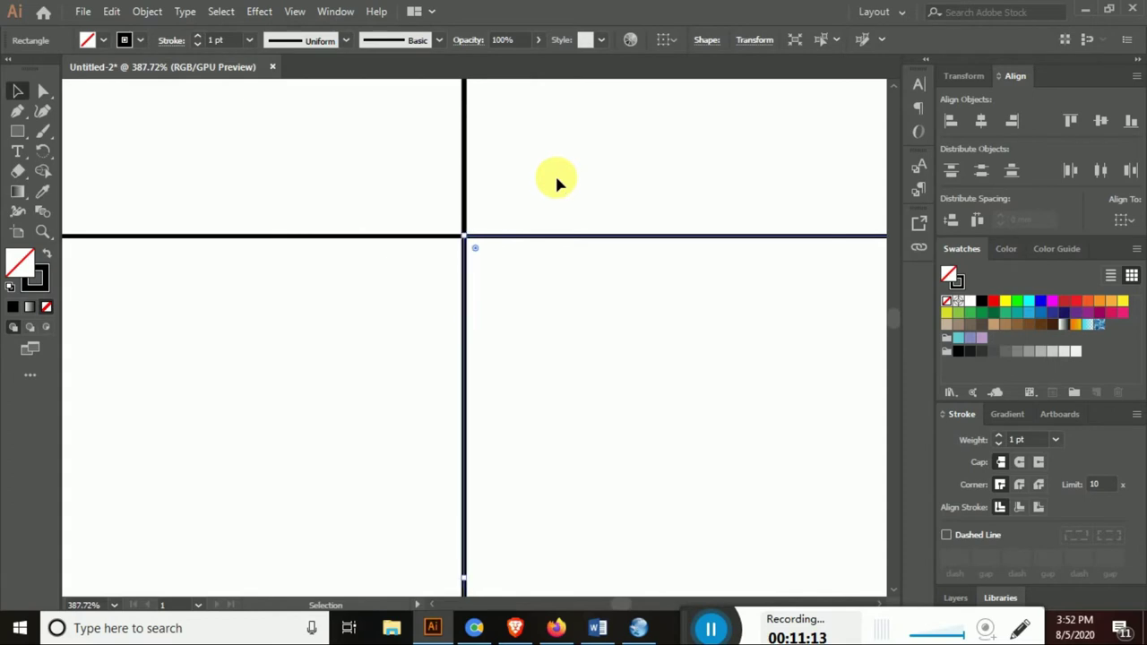
click(583, 289)
Close the gap between two boxes by nudging the right rectangle left
key(z)
alt+click(705, 350)
alt+click(705, 350)
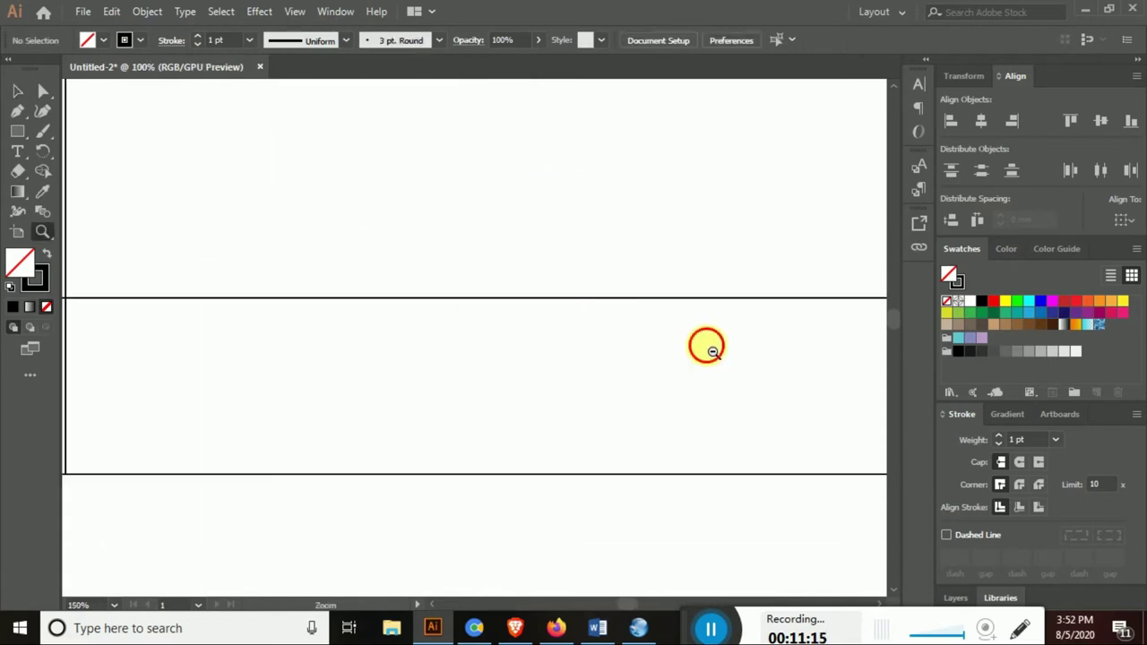
alt+click(713, 351)
mouse_move(332, 261)
mouse_down()
mouse_move(622, 440)
mouse_move(583, 176)
mouse_up()
drag(351, 169, 621, 358)
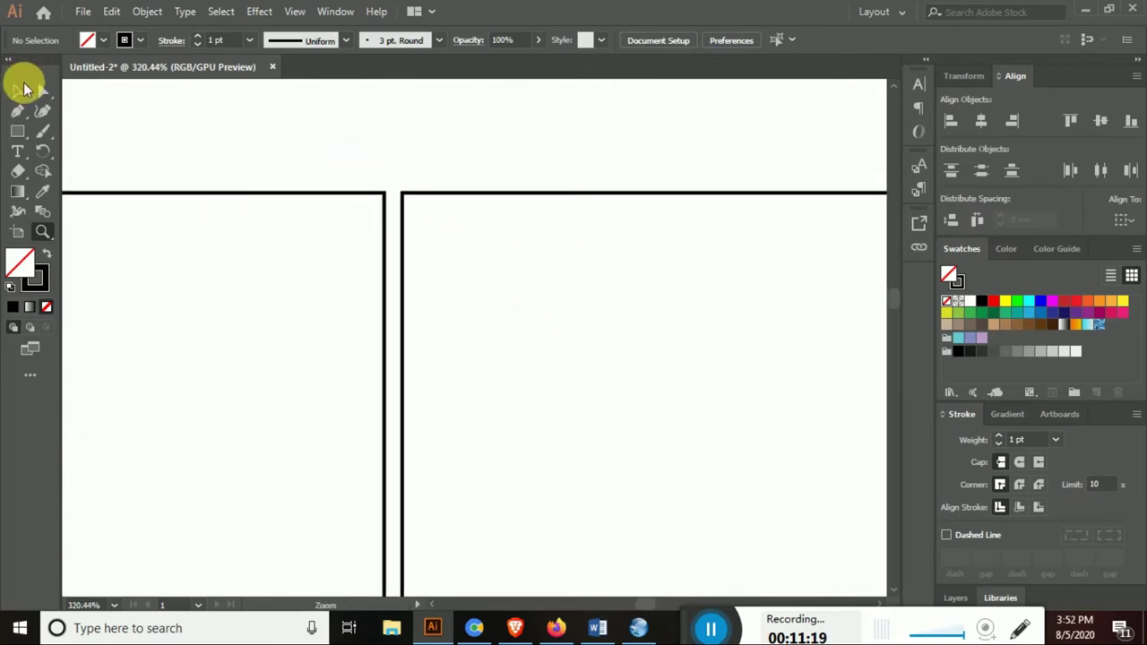
click(399, 235)
key(Left)
key(Left)
key(Left)
key(Left)
key(Left)
key(Left)
click(758, 296)
scroll(525, 300, left, 3)
scroll(512, 263, right, 2)
click(459, 260)
click(471, 254)
key(Left)
key(Left)
key(Left)
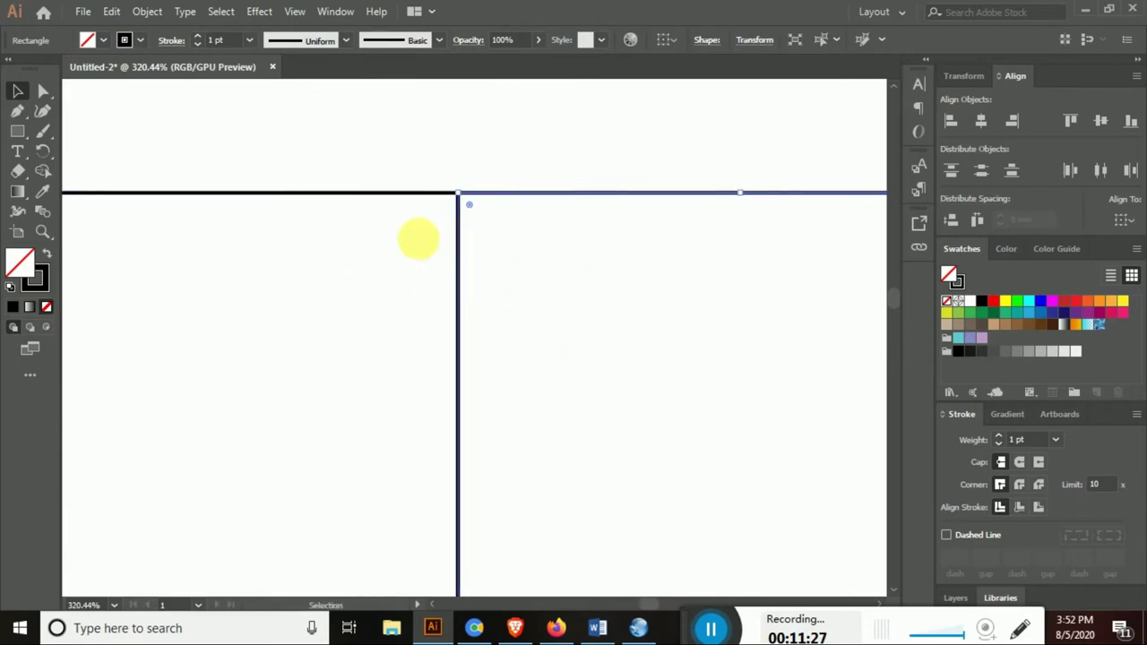
Nudge the lower middle rectangle left onto the black line
key(z)
key(ctrl+minus)
key(ctrl+minus)
key(ctrl+minus)
scroll(429, 403, down, 5)
scroll(464, 213, down, 5)
scroll(422, 153, down, 1)
mouse_move(412, 287)
mouse_down()
mouse_move(605, 394)
mouse_move(610, 377)
mouse_up()
click(13, 94)
scroll(385, 415, up, 3)
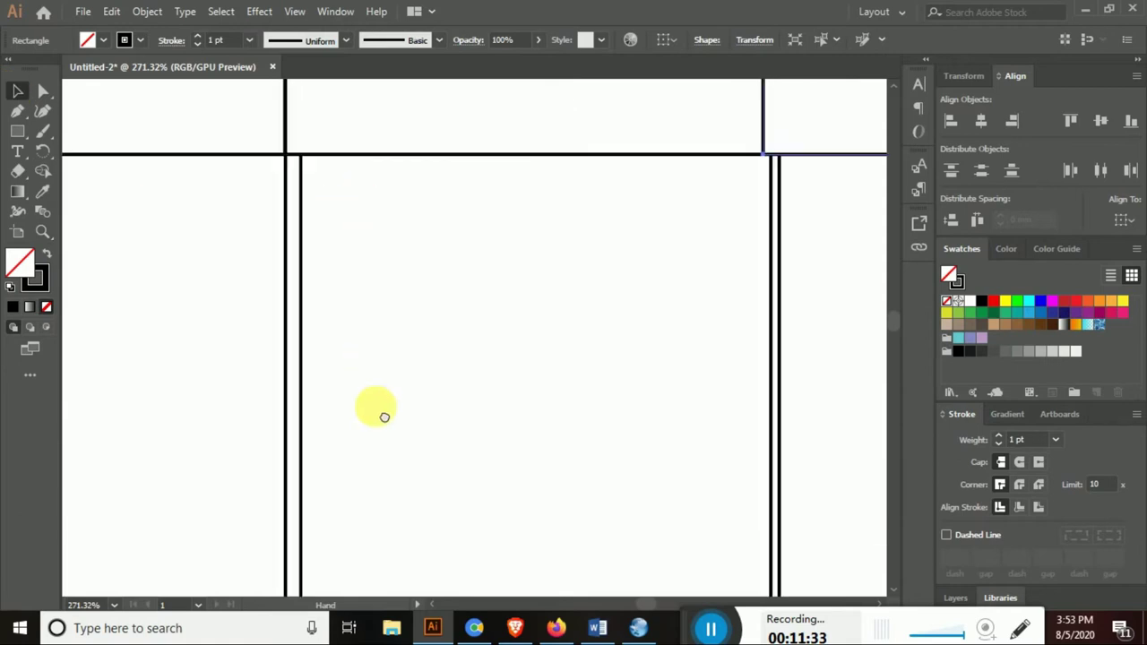
scroll(316, 307, up, 2)
click(314, 307)
key(Left)
key(Left)
key(Left)
key(Left)
key(Left)
key(Left)
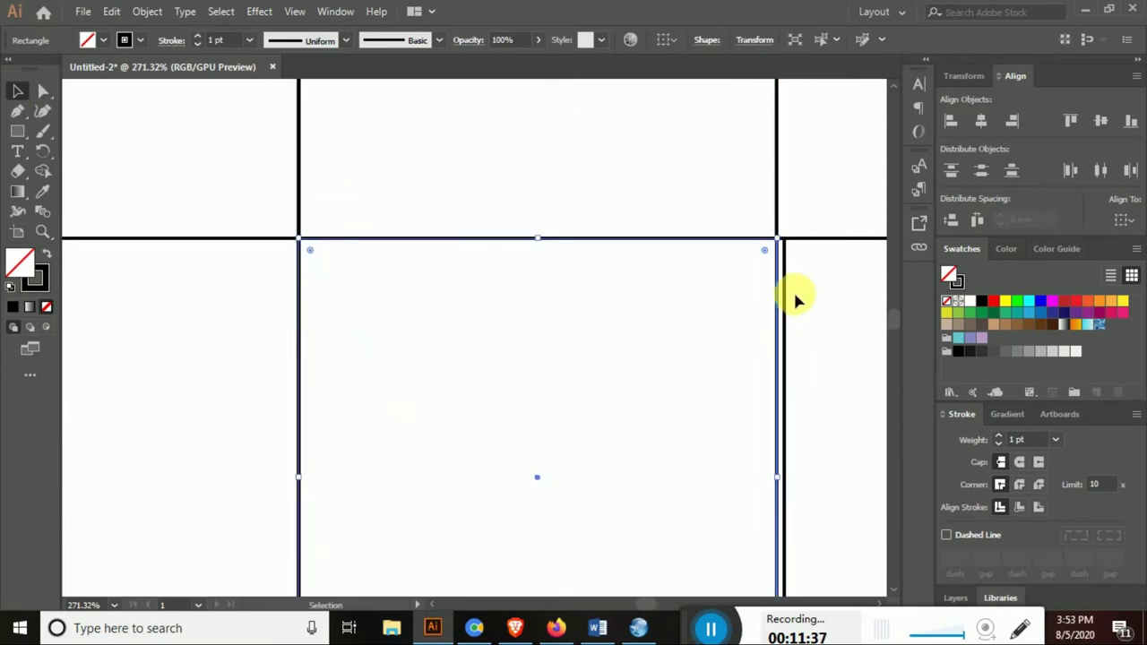
click(784, 287)
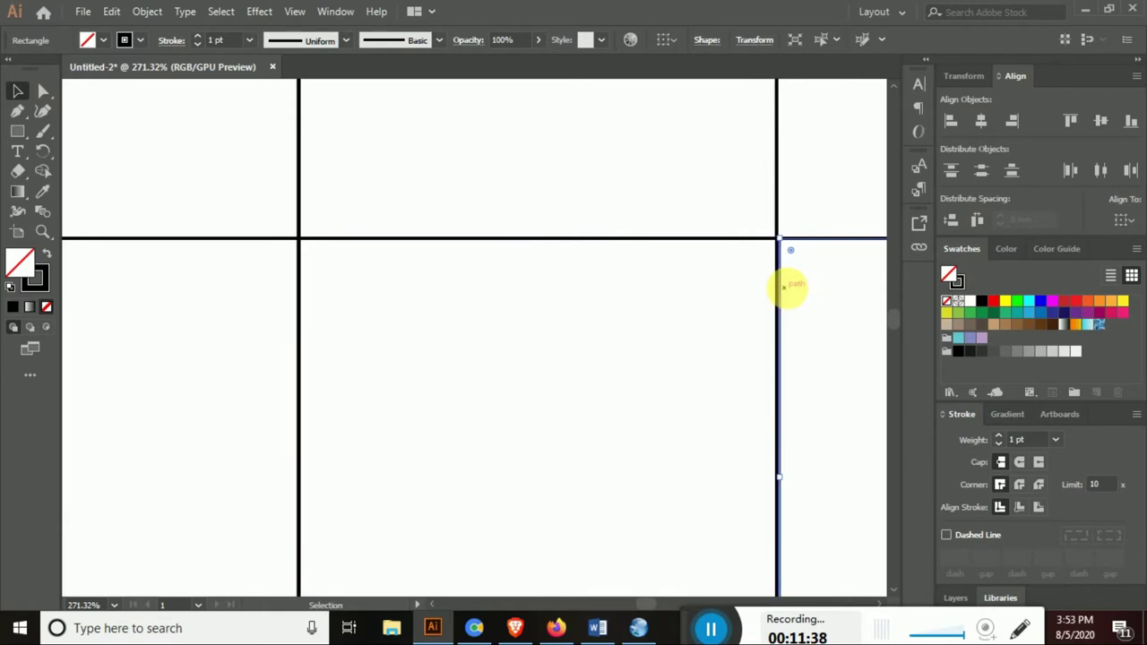
click(578, 324)
Zoom out to the full dieline, then zoom in on a panel junction
key(z)
alt+click(578, 324)
alt+click(537, 336)
alt+click(495, 347)
alt+click(495, 347)
alt+click(353, 358)
alt+click(359, 367)
alt+click(360, 368)
alt+click(344, 326)
drag(350, 341, 769, 474)
mouse_move(789, 404)
mouse_down()
mouse_move(384, 306)
mouse_move(717, 448)
mouse_up()
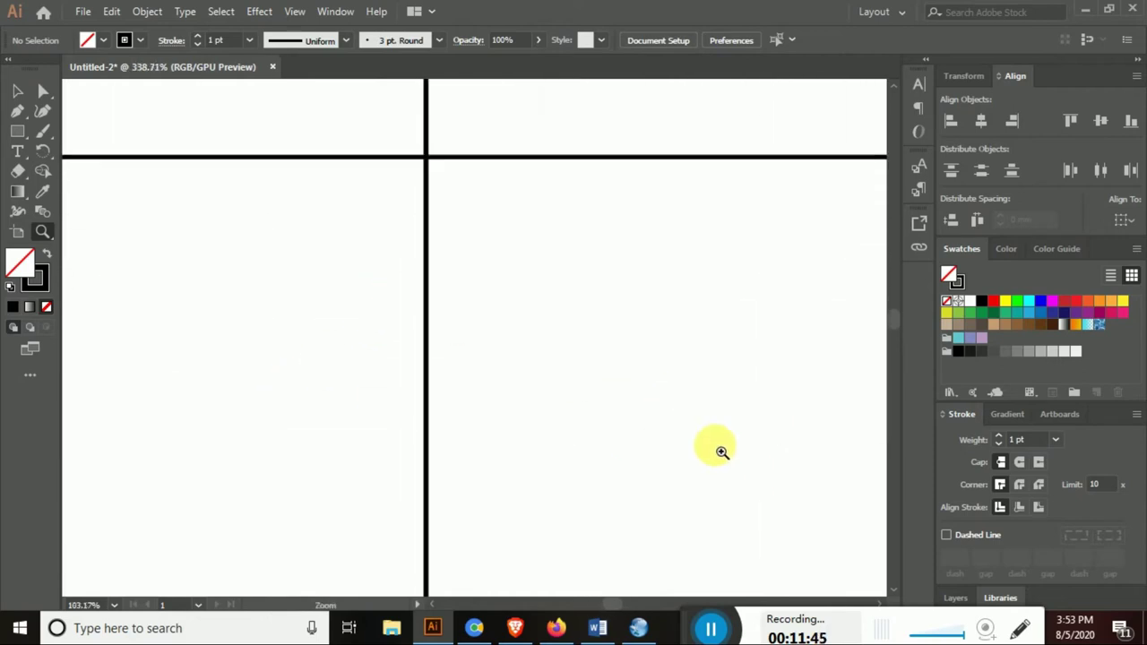
alt+click(653, 313)
alt+click(475, 273)
drag(475, 273, 464, 260)
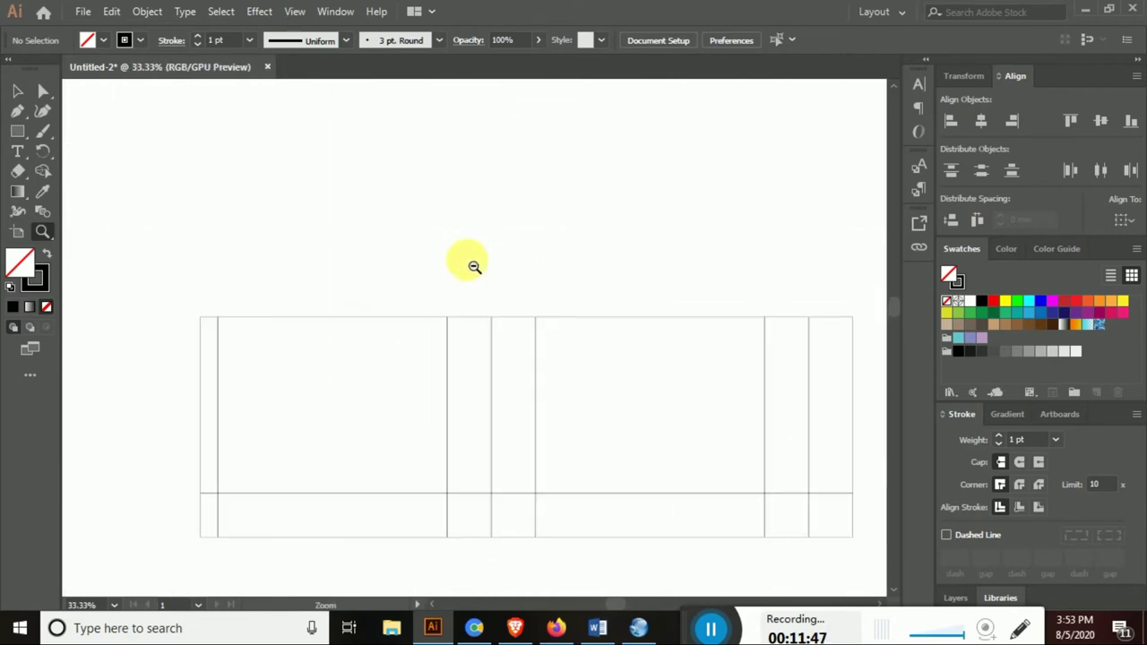
drag(486, 454, 448, 251)
Copy the bottom flap row straight down and set the copy's height to 1
click(20, 91)
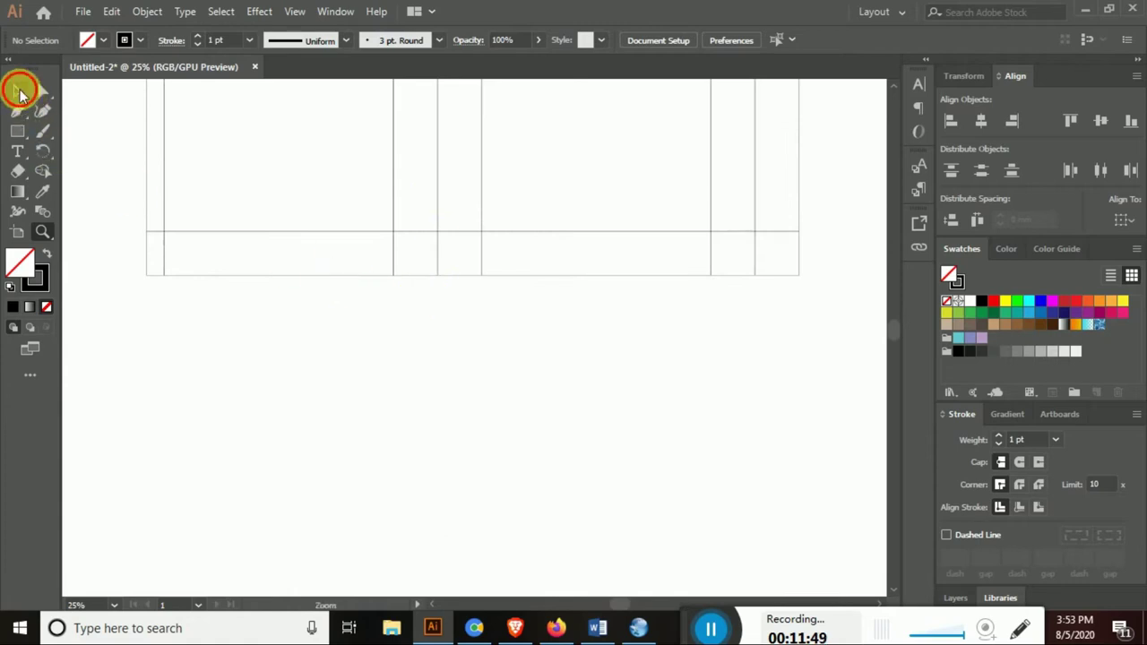
drag(830, 320, 830, 318)
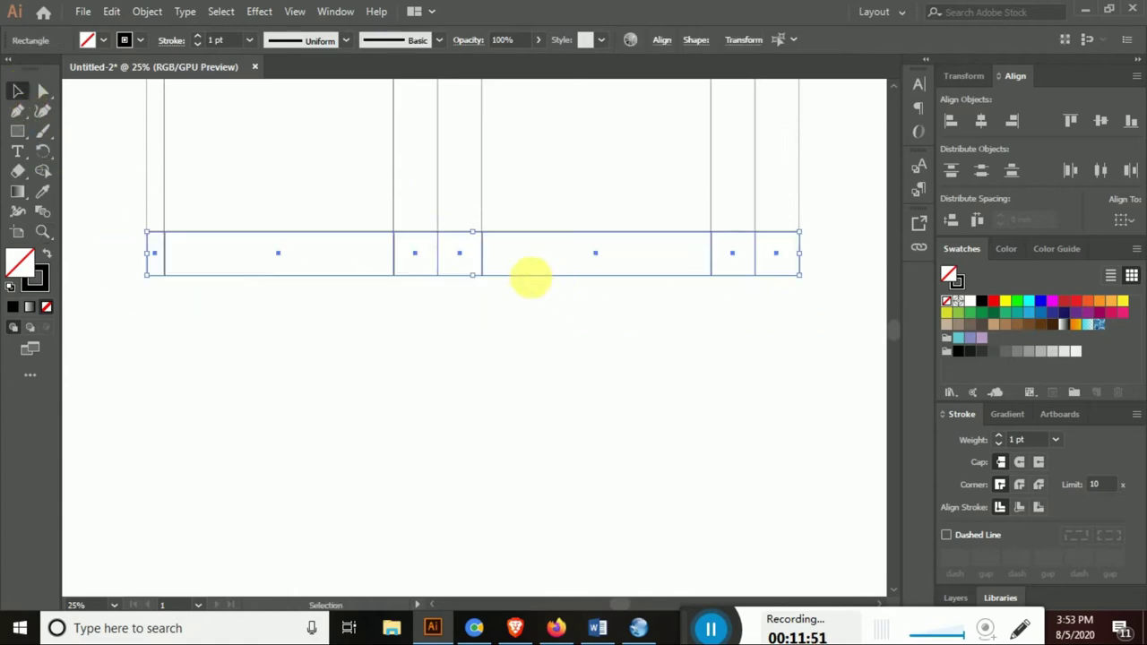
drag(481, 244, 481, 290)
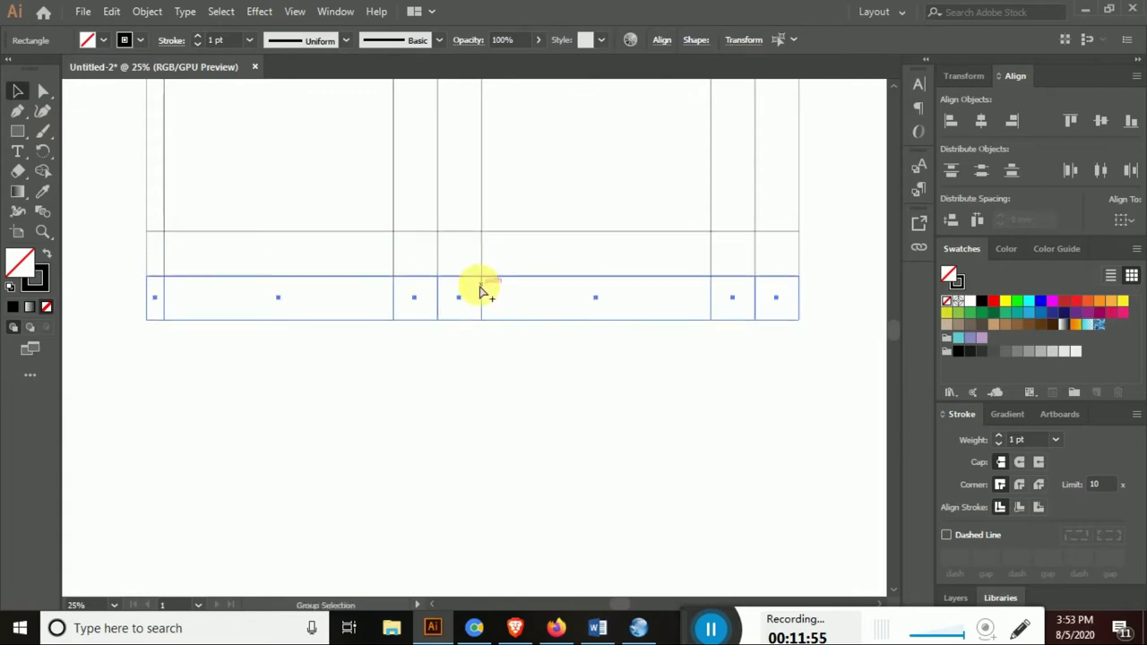
click(742, 40)
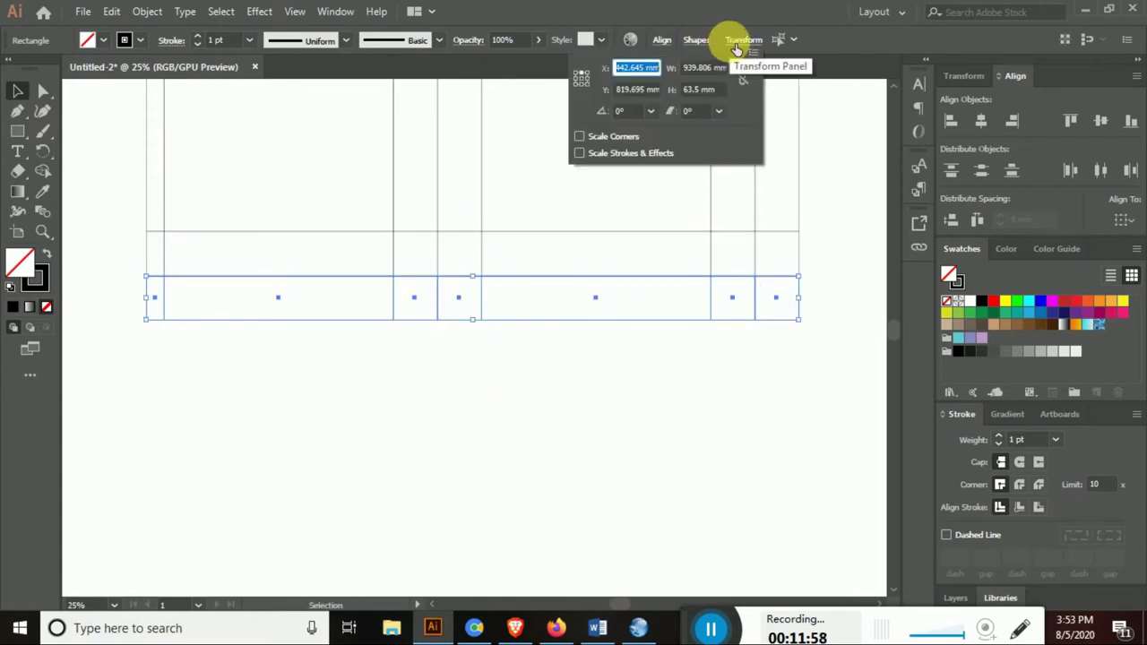
click(721, 93)
text(1in)
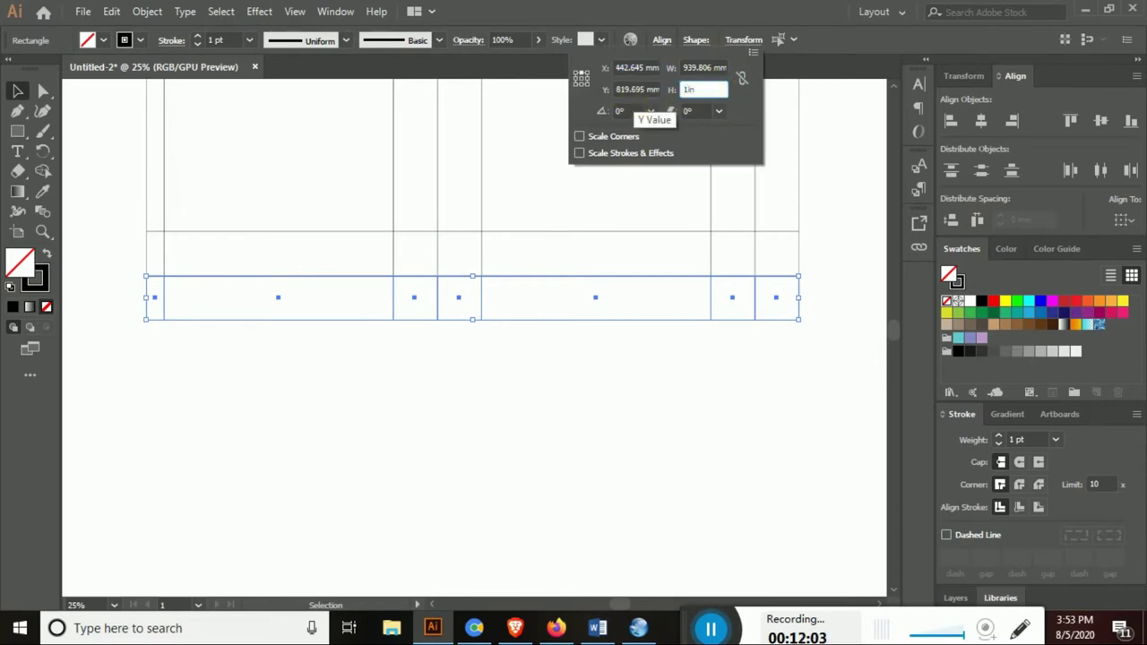
key(Return)
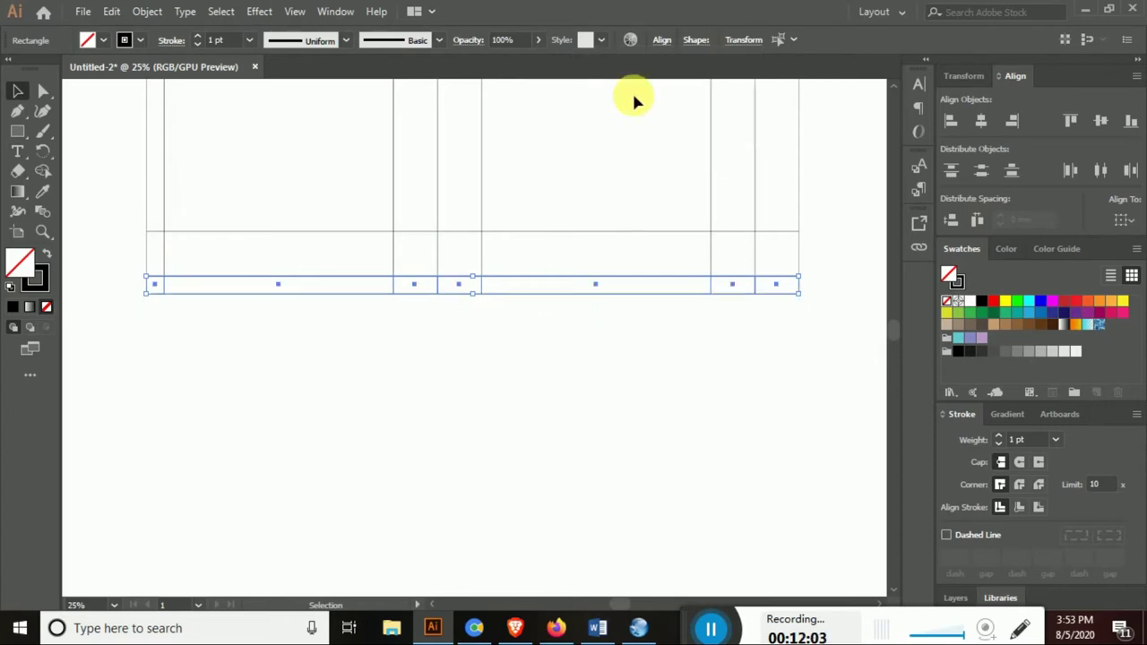
click(510, 408)
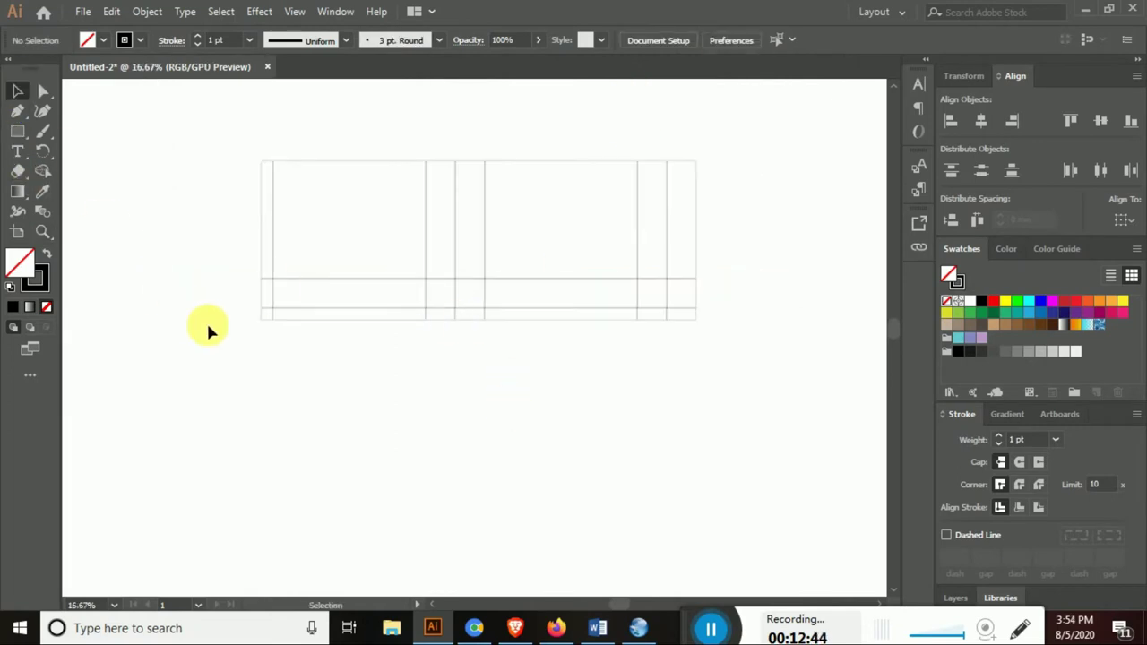
Drag a copy of the thin bottom strip up to the top edge, undoing one misplaced attempt
drag(748, 352, 748, 354)
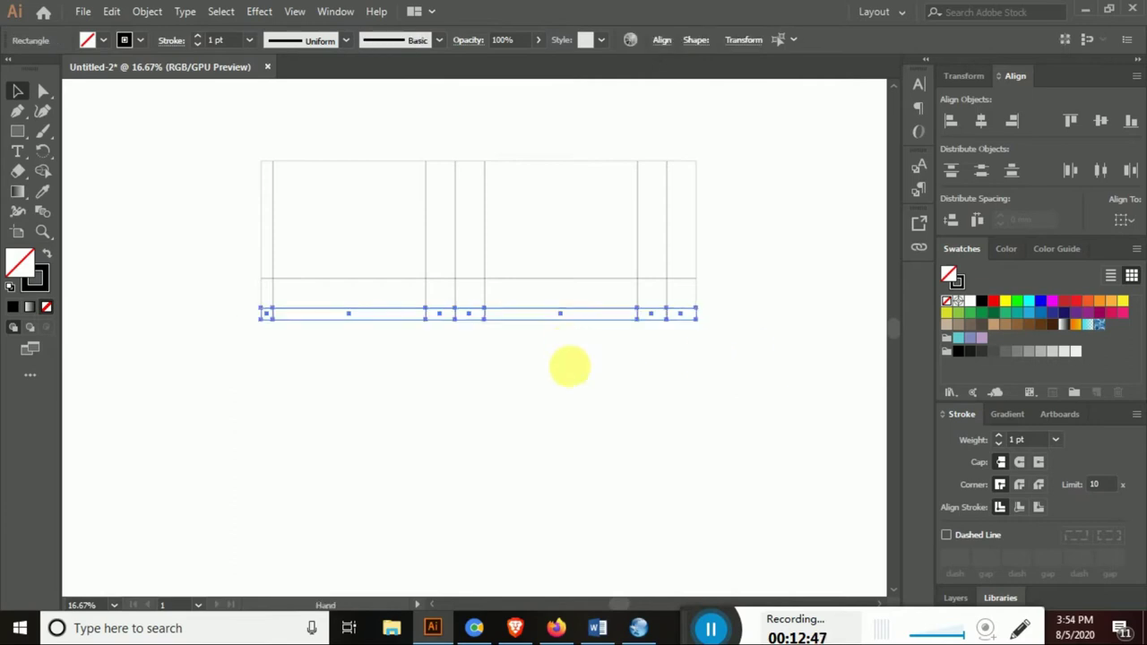
drag(568, 367, 568, 448)
drag(500, 419, 504, 258)
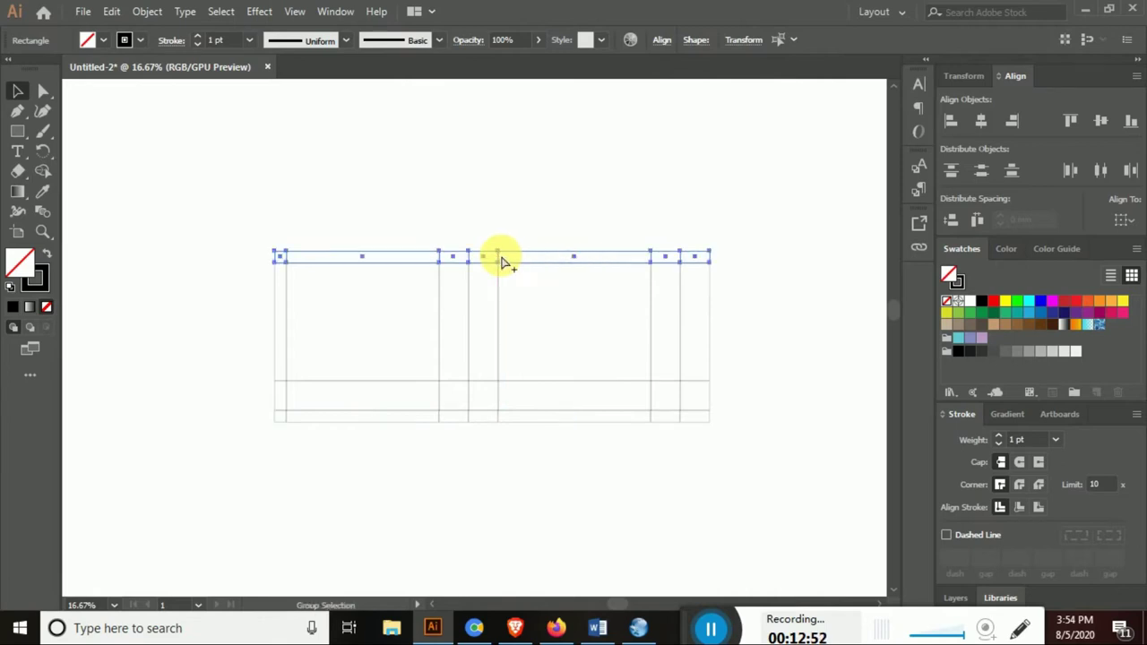
drag(303, 249, 505, 365)
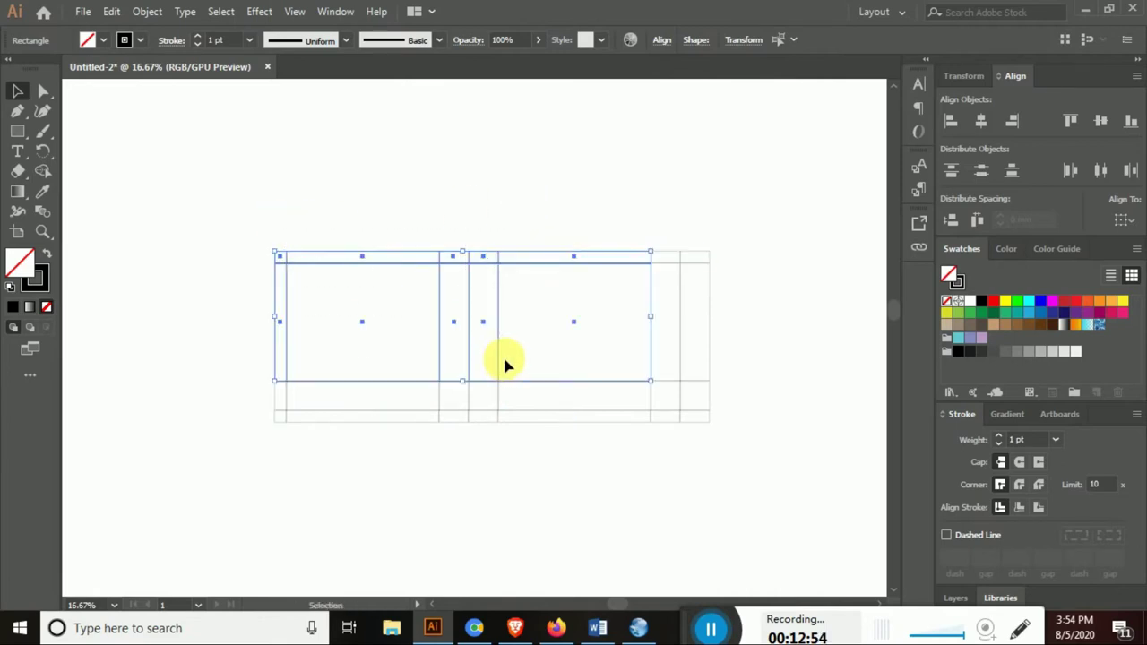
key(ctrl+z)
drag(492, 418, 500, 262)
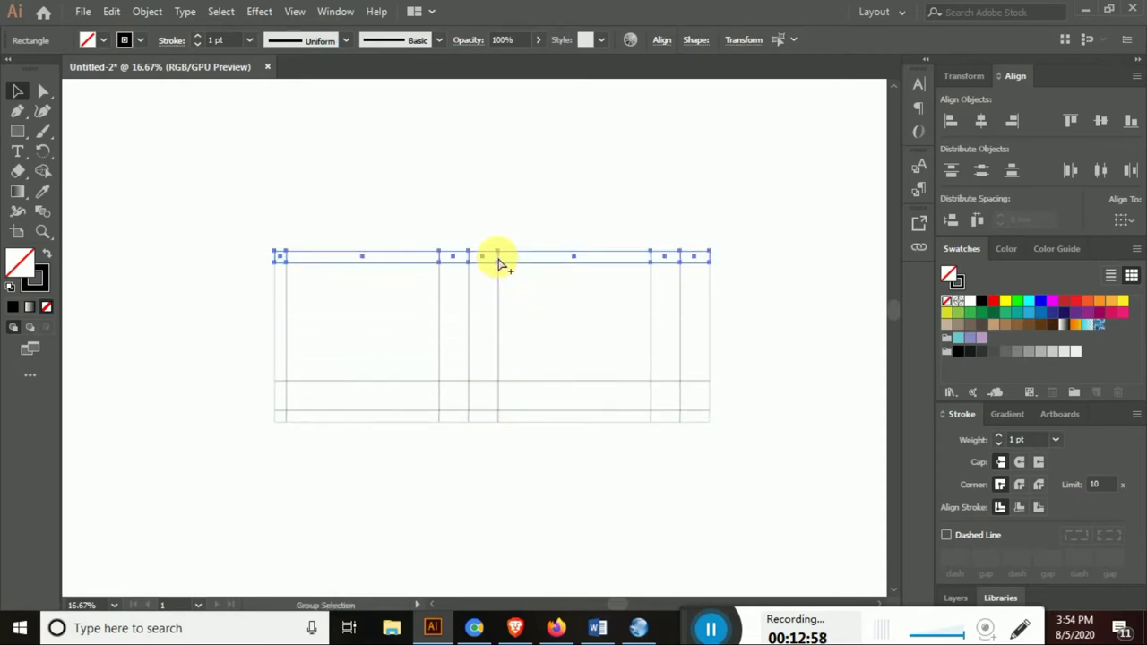
Nudge the top strip down so it sits flush on the panels
click(358, 243)
key(z)
drag(285, 202, 422, 287)
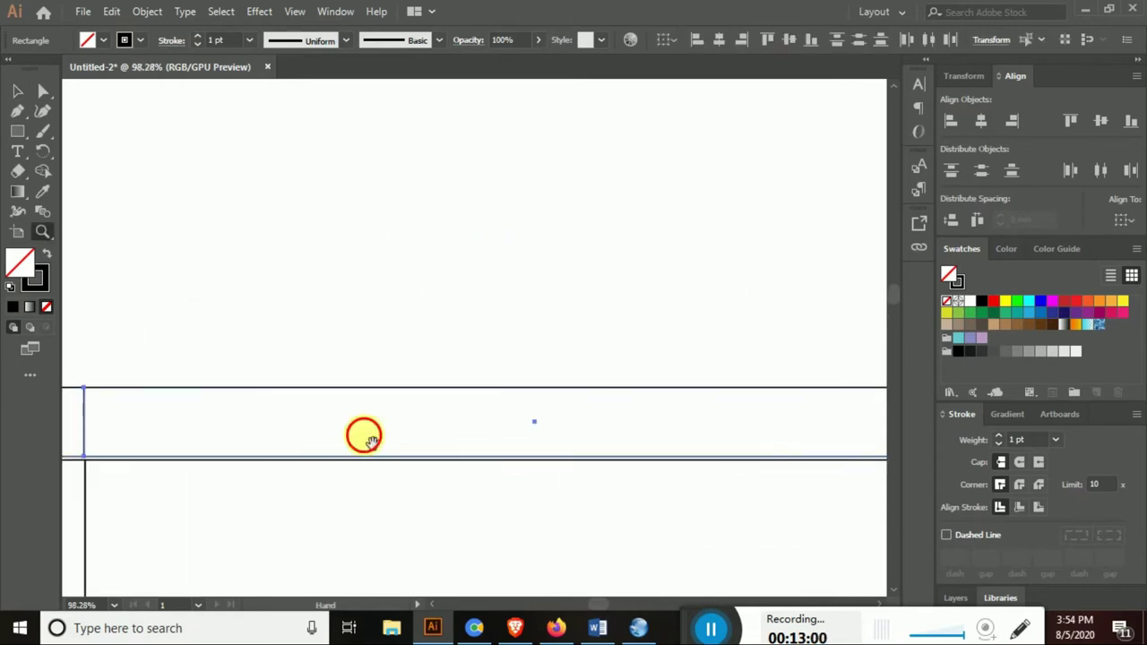
drag(364, 436, 472, 234)
key(Down)
key(Down)
key(Down)
key(Down)
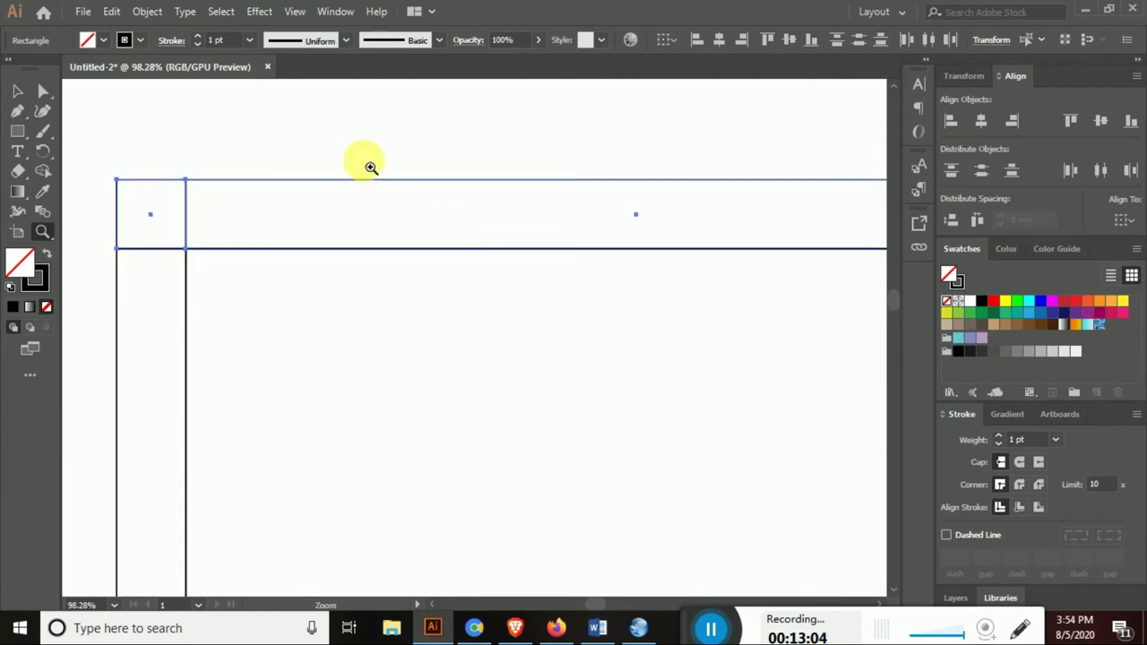
Zoom around the grid to check the top strip's alignment across all cells
click(136, 216)
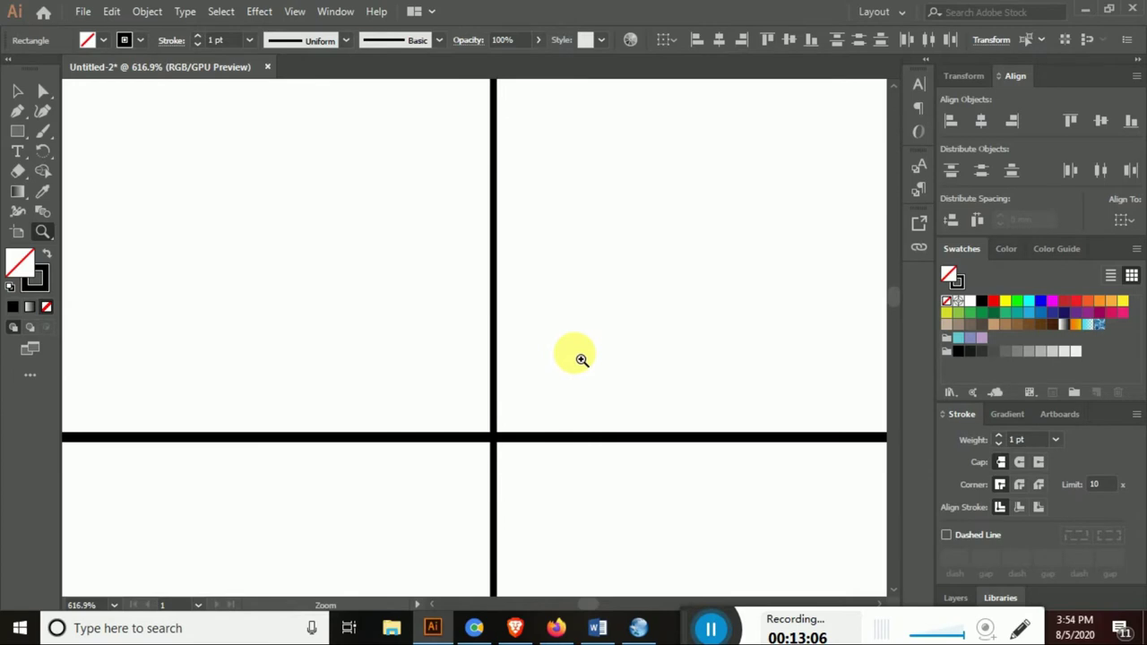
alt+click(634, 341)
alt+click(635, 341)
alt+click(687, 385)
drag(687, 385, 421, 335)
drag(379, 281, 837, 504)
alt+click(430, 448)
alt+click(287, 394)
alt+click(358, 332)
alt+click(400, 395)
alt+click(400, 396)
alt+click(422, 450)
alt+click(422, 359)
mouse_move(422, 320)
mouse_down()
mouse_move(371, 295)
mouse_move(473, 343)
mouse_up()
click(17, 90)
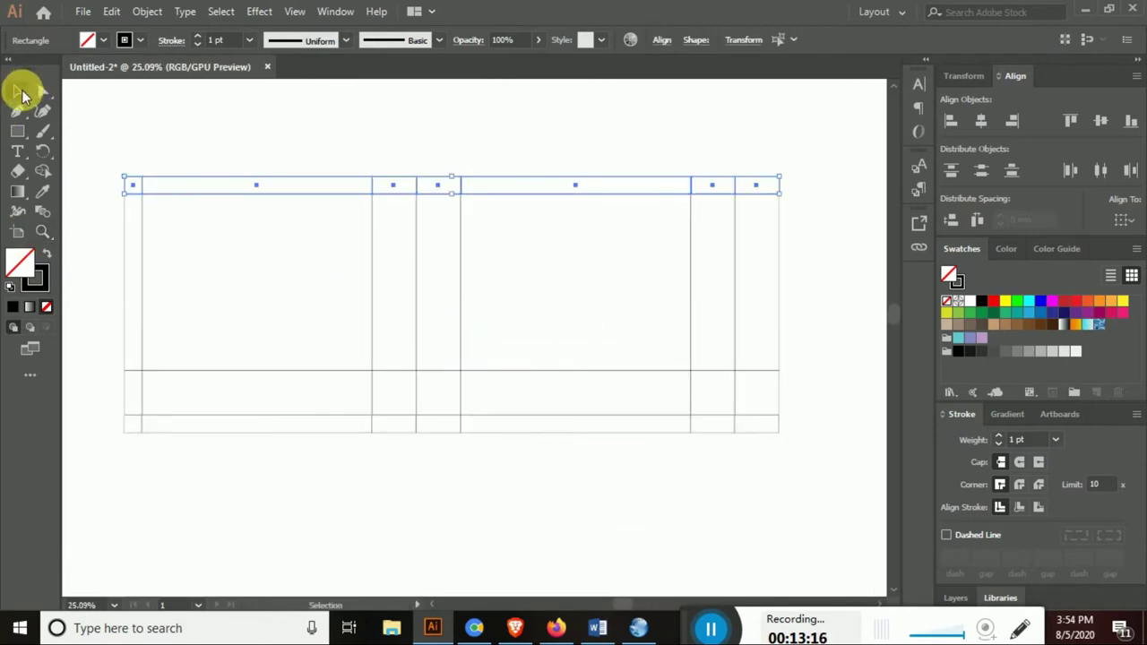
Convert every panel and flap rectangle into guides, undoing an accidental move afterwards
click(99, 148)
drag(813, 459, 814, 460)
click(219, 310)
drag(375, 551, 466, 538)
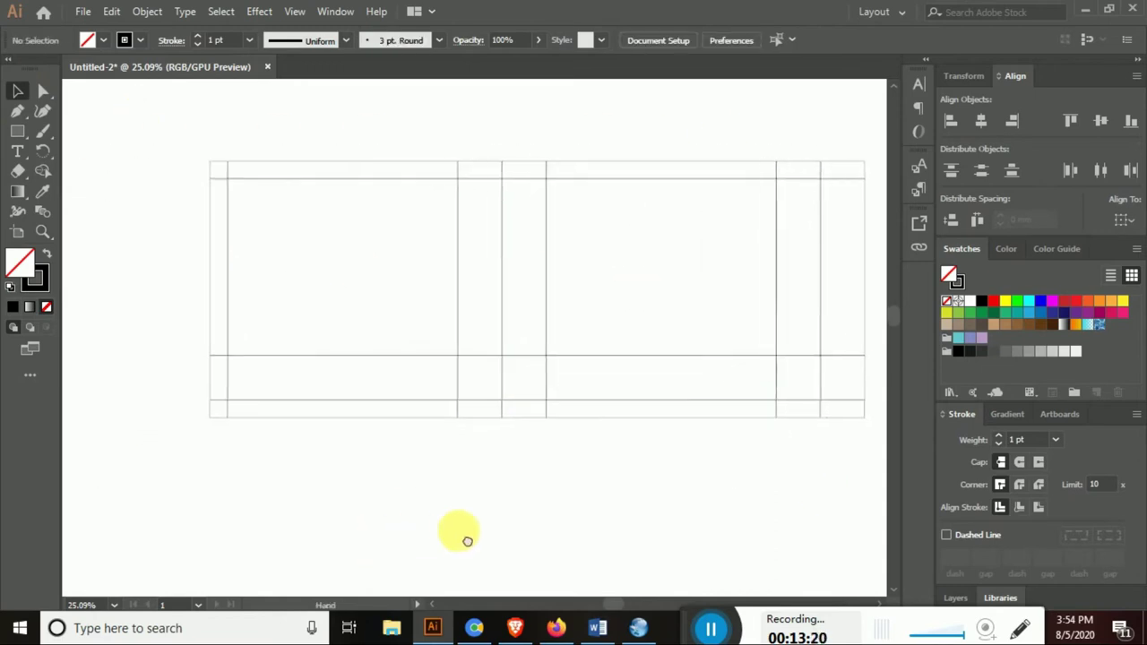
drag(561, 510, 622, 517)
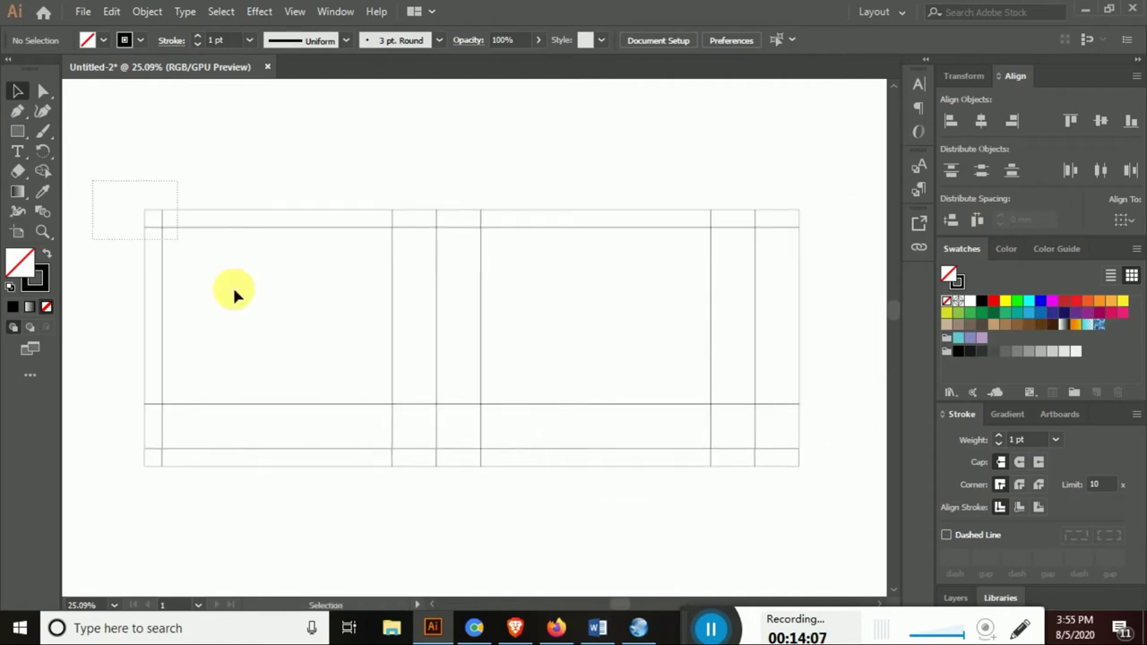
drag(829, 517, 827, 515)
right_click(437, 286)
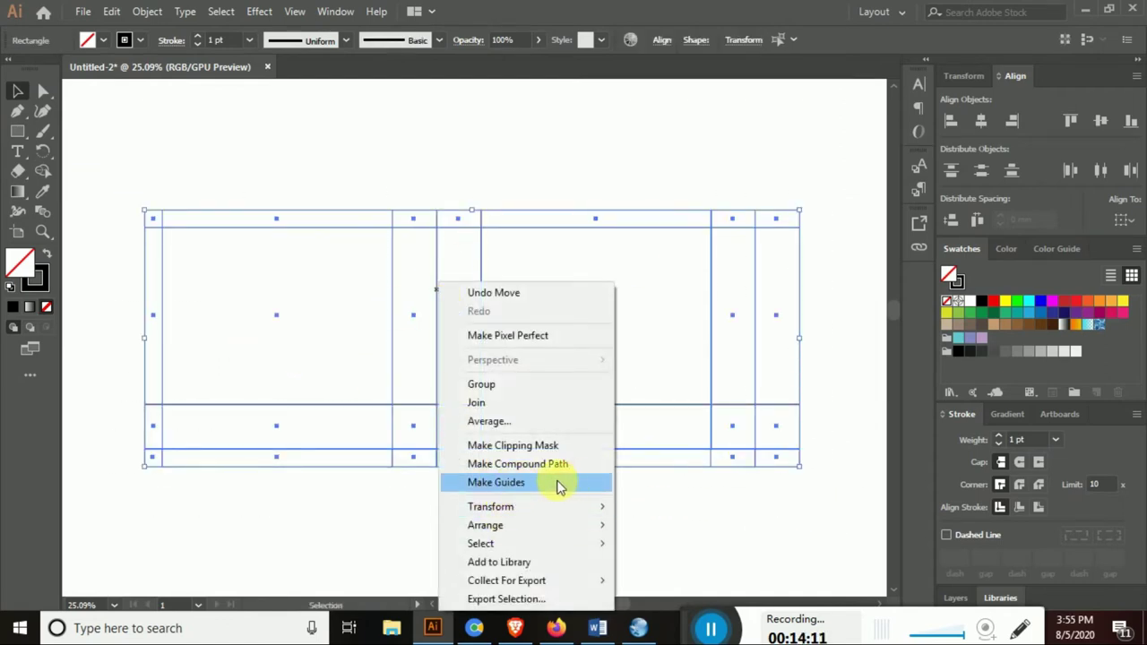
click(529, 490)
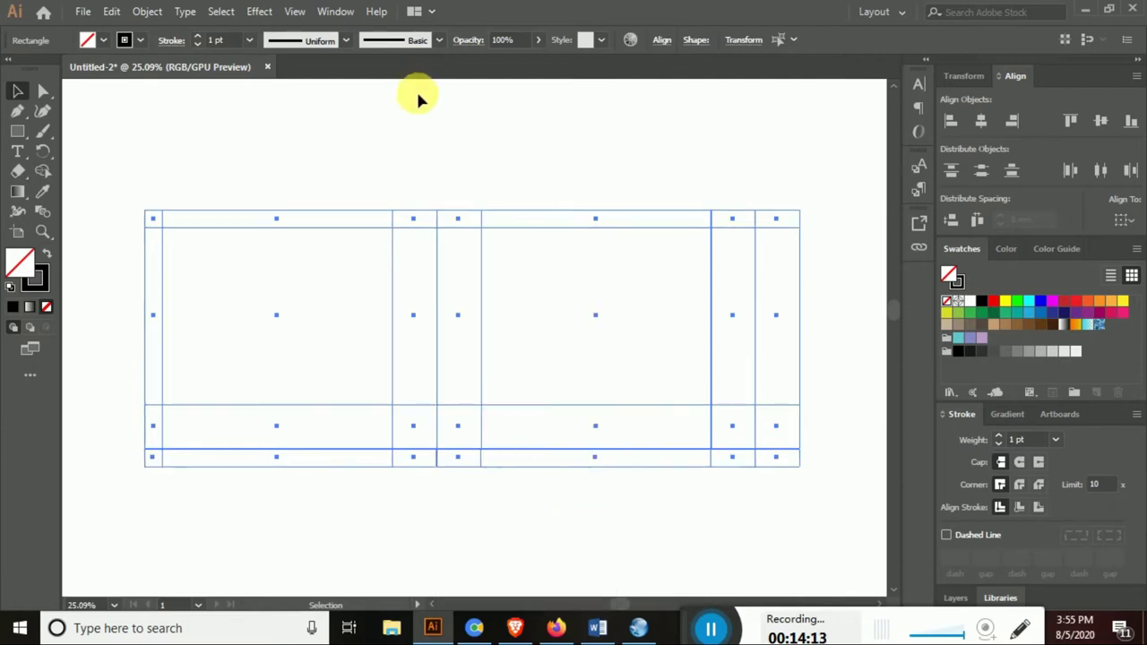
click(420, 148)
drag(369, 222, 663, 418)
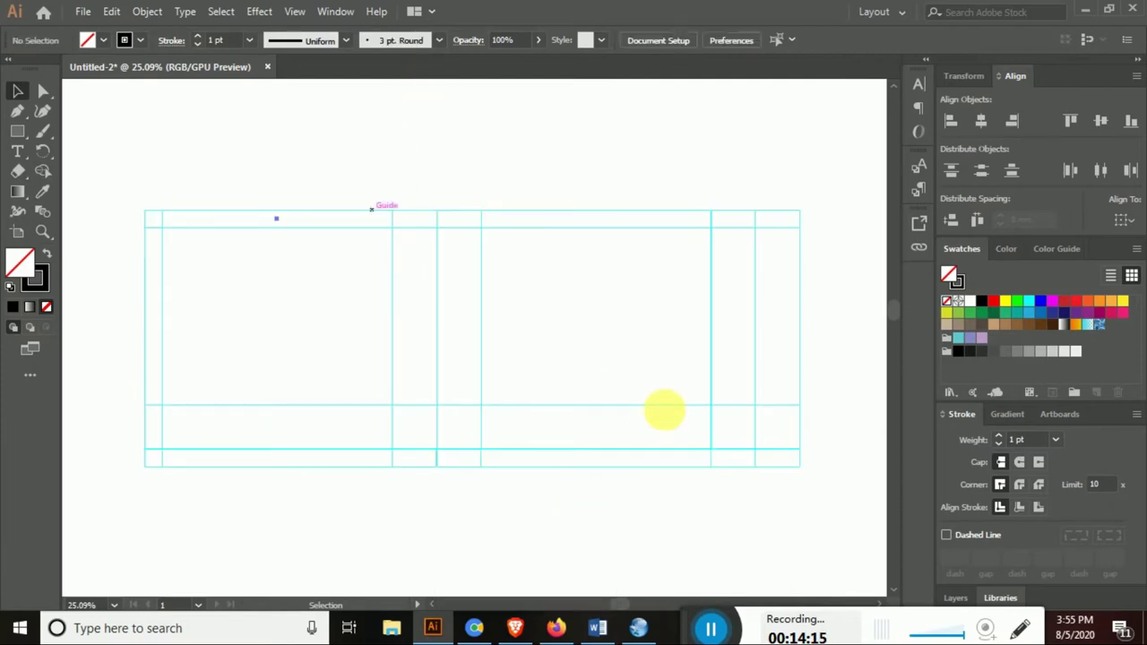
key(ctrl+z)
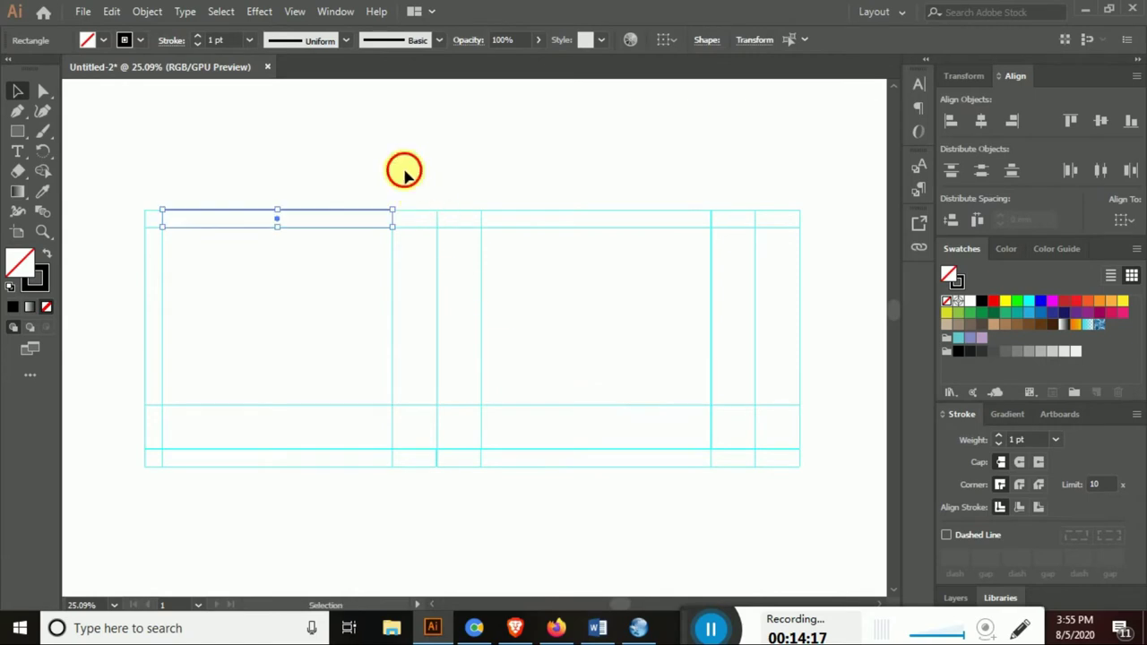
Draw a strokeless rectangle across the top guide strip of the layout
click(405, 169)
key(z)
mouse_move(341, 210)
mouse_down()
mouse_move(495, 277)
mouse_move(491, 299)
mouse_up()
alt+click(559, 311)
alt+click(502, 376)
alt+click(485, 367)
alt+click(369, 266)
drag(374, 269, 464, 316)
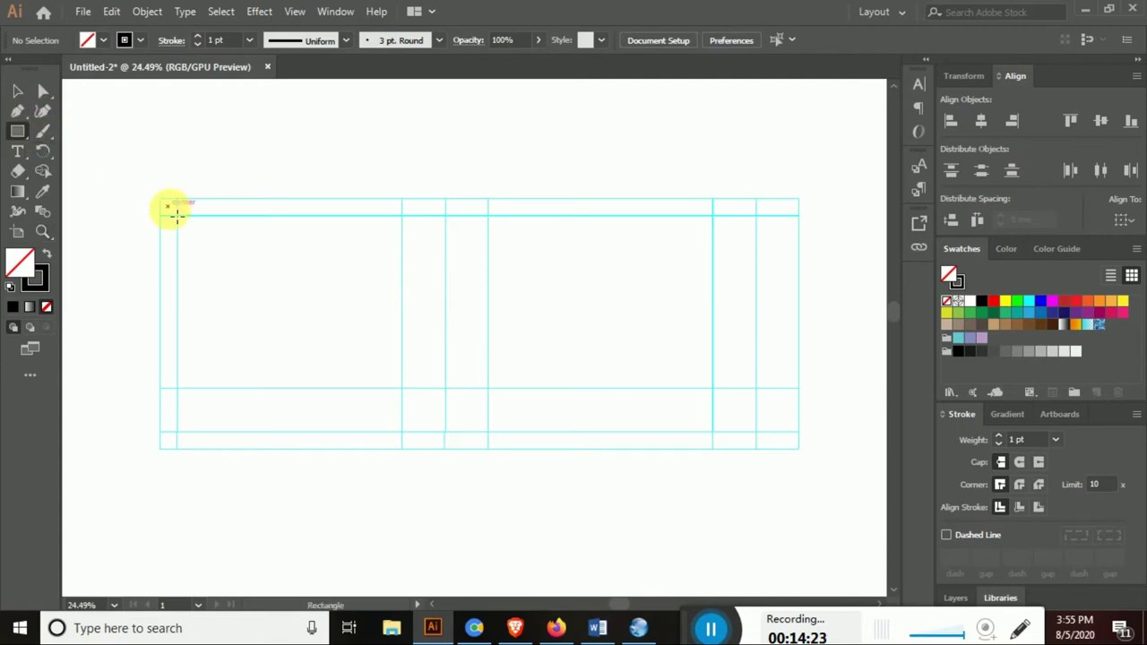
mouse_move(166, 205)
mouse_down()
mouse_move(803, 224)
mouse_move(799, 214)
mouse_up()
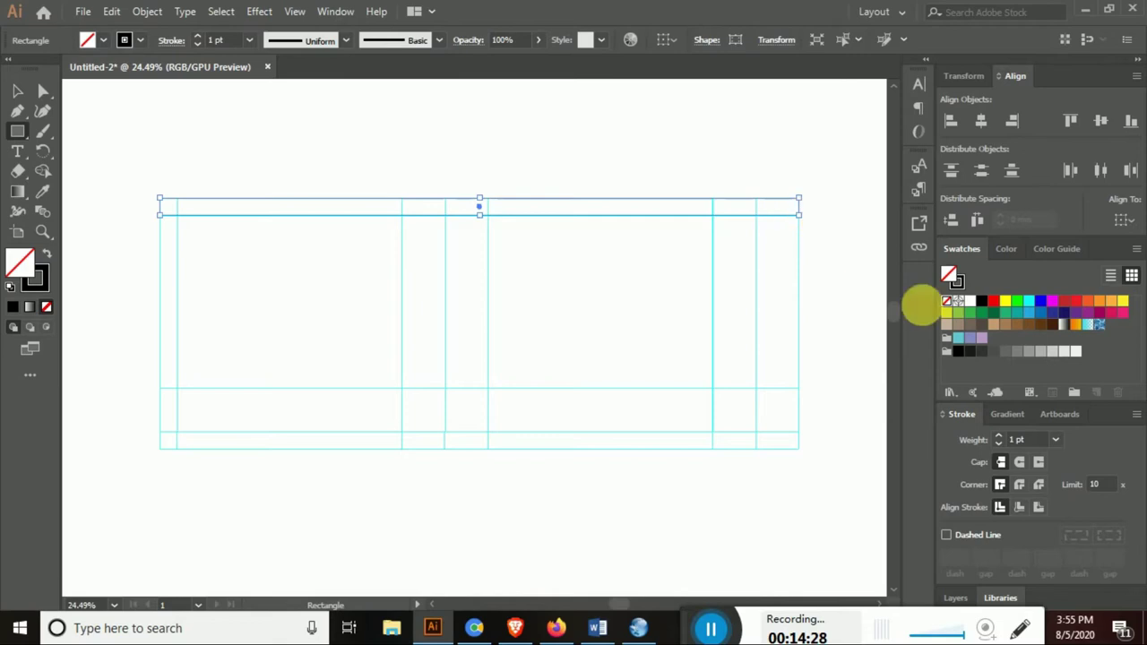
click(982, 302)
click(947, 302)
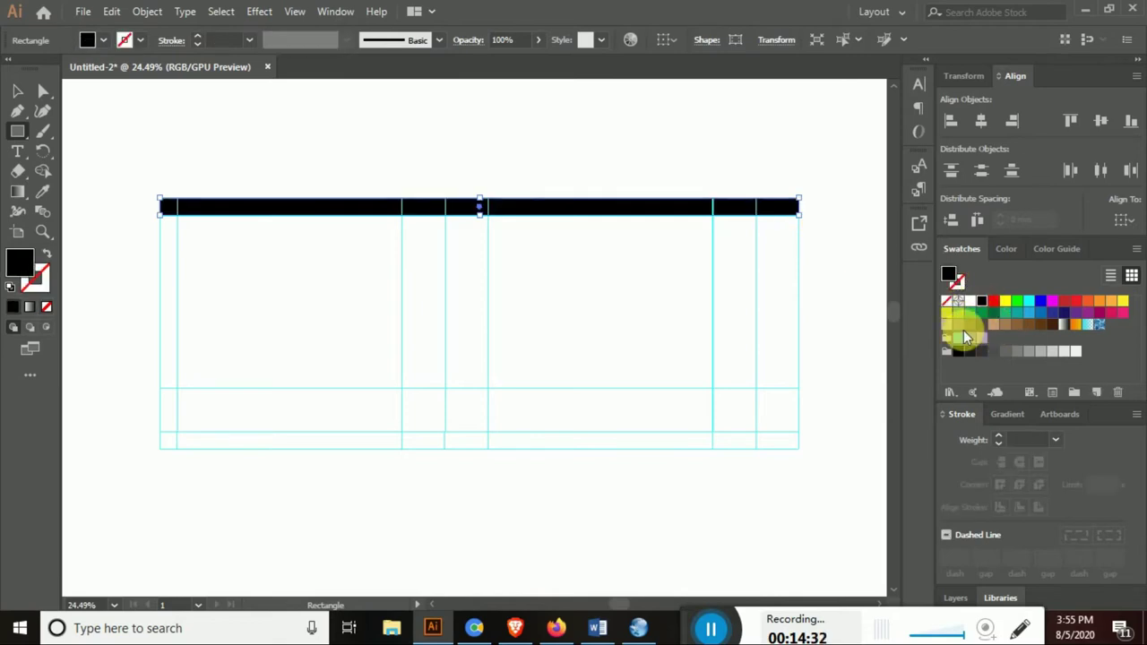
Try grey and dark green fills on the top bar, settling on blue
click(1018, 352)
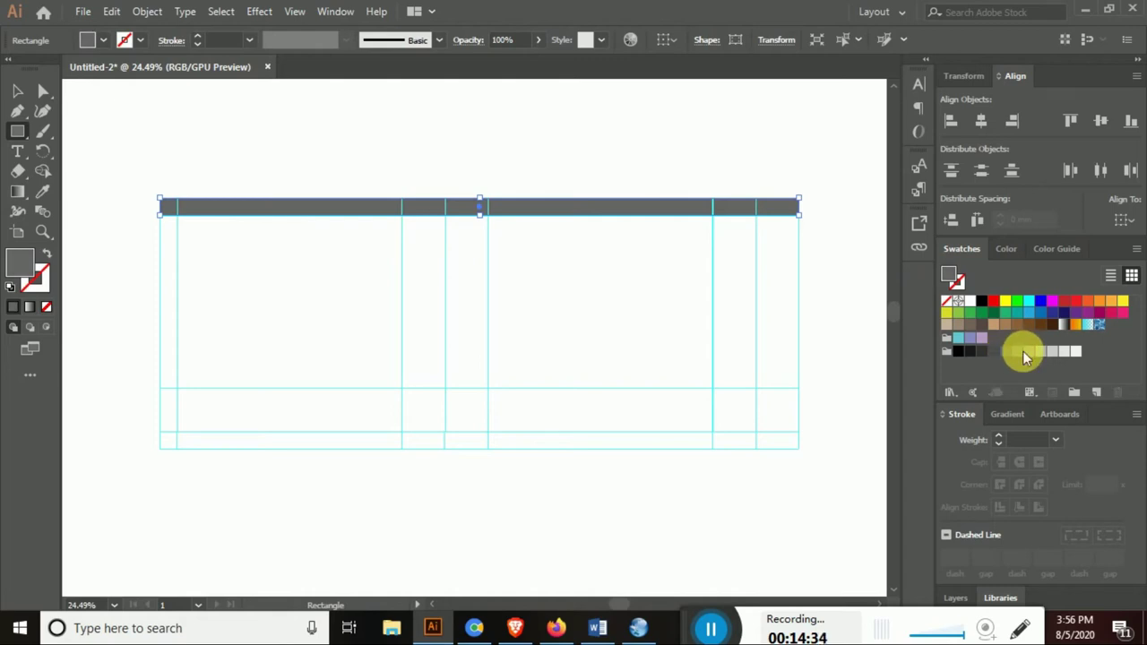
click(1023, 352)
click(17, 92)
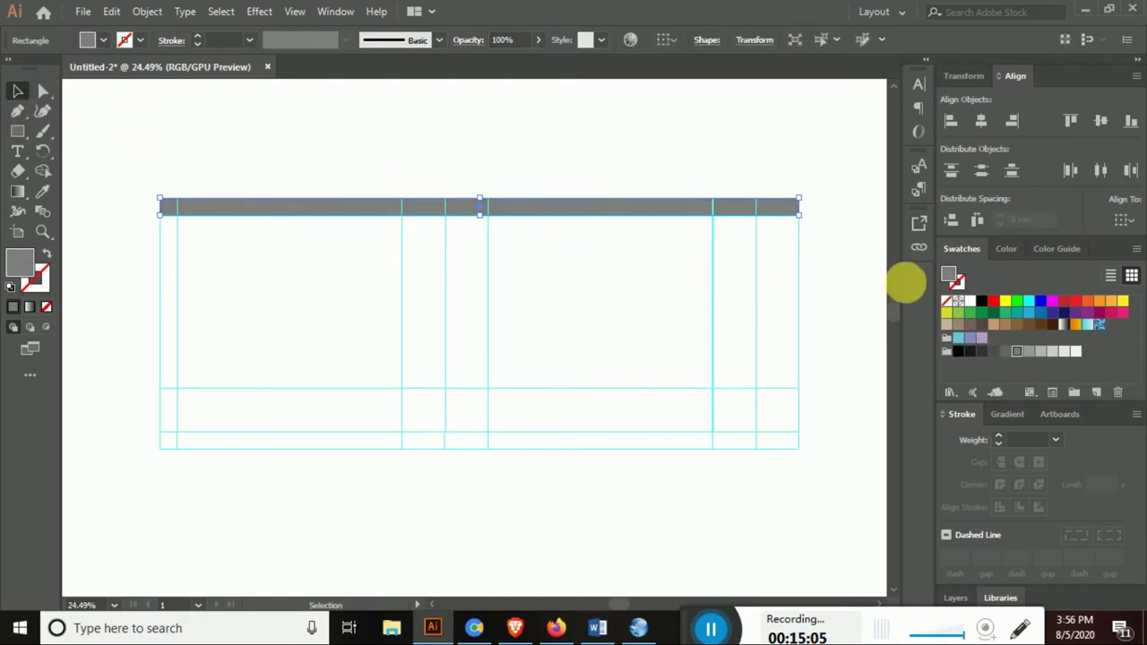
click(997, 314)
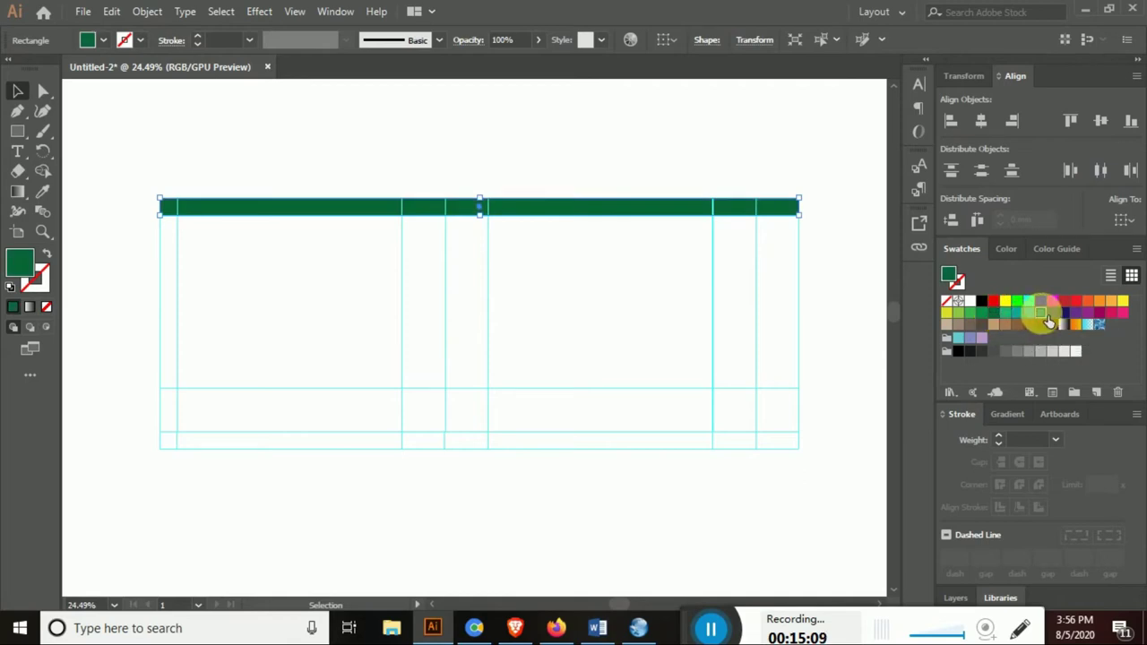
click(1040, 312)
click(603, 130)
key(z)
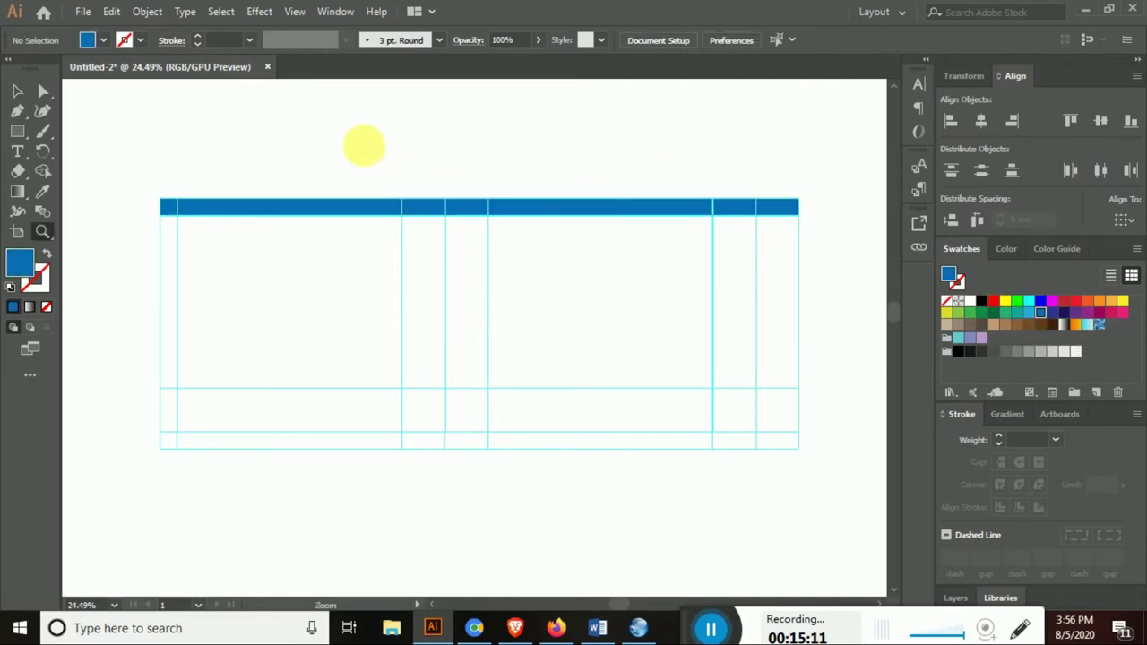
click(364, 146)
click(17, 91)
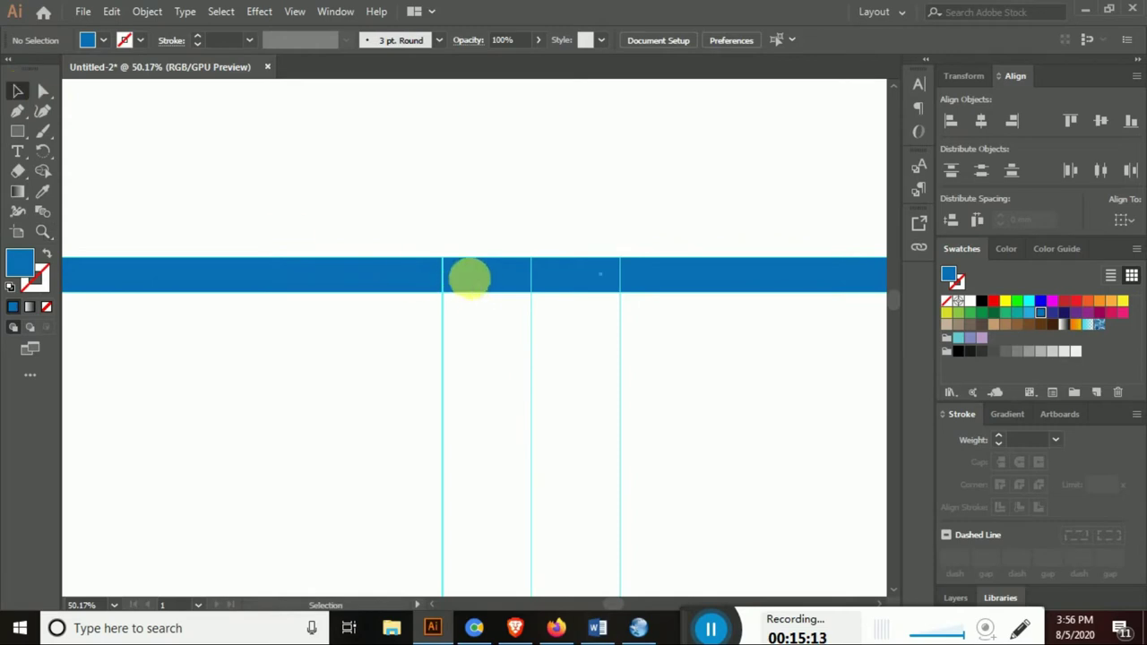
Alt-drag a copy of the blue bar down below the original and stretch it
drag(470, 278, 480, 324)
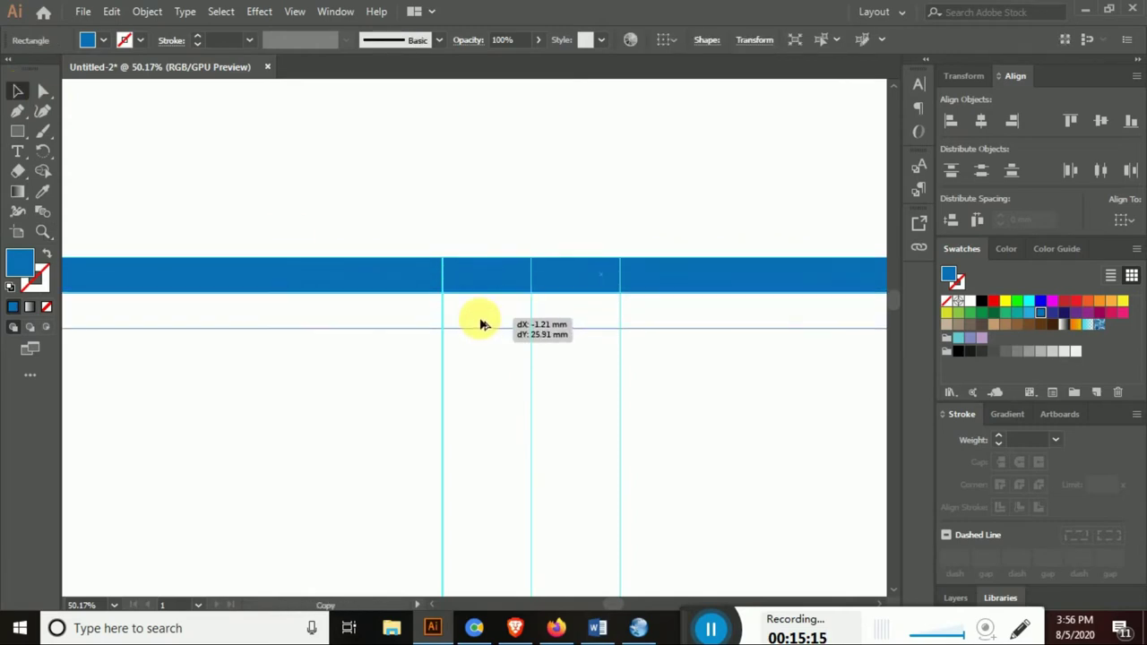
drag(480, 325, 481, 324)
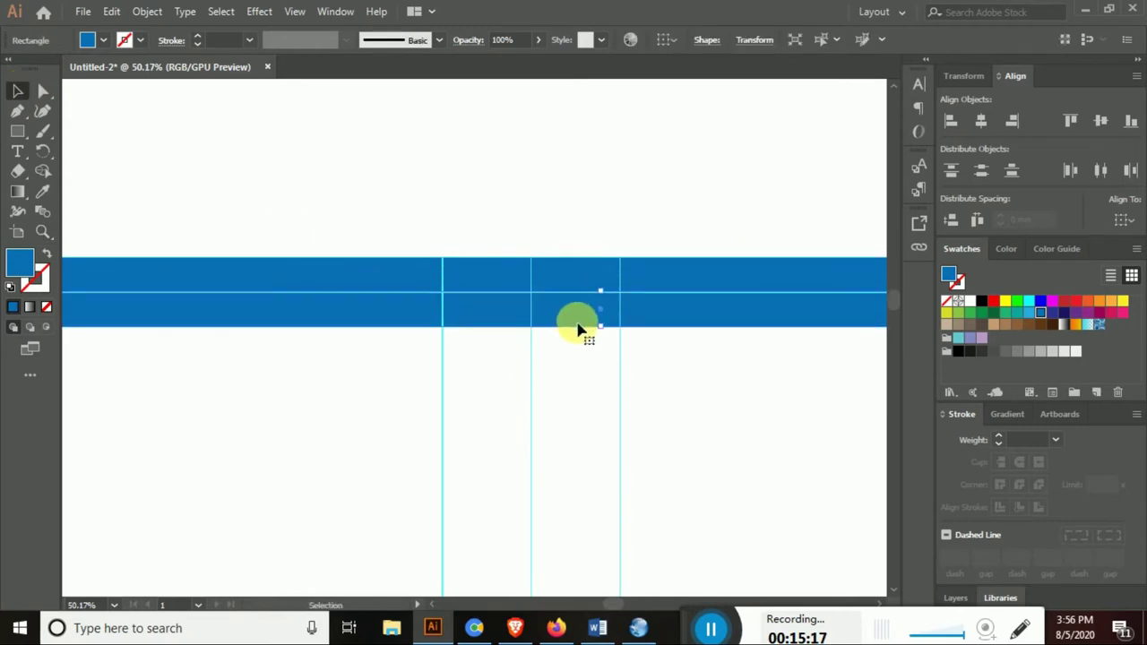
drag(599, 328, 620, 473)
key(z)
alt+click(615, 404)
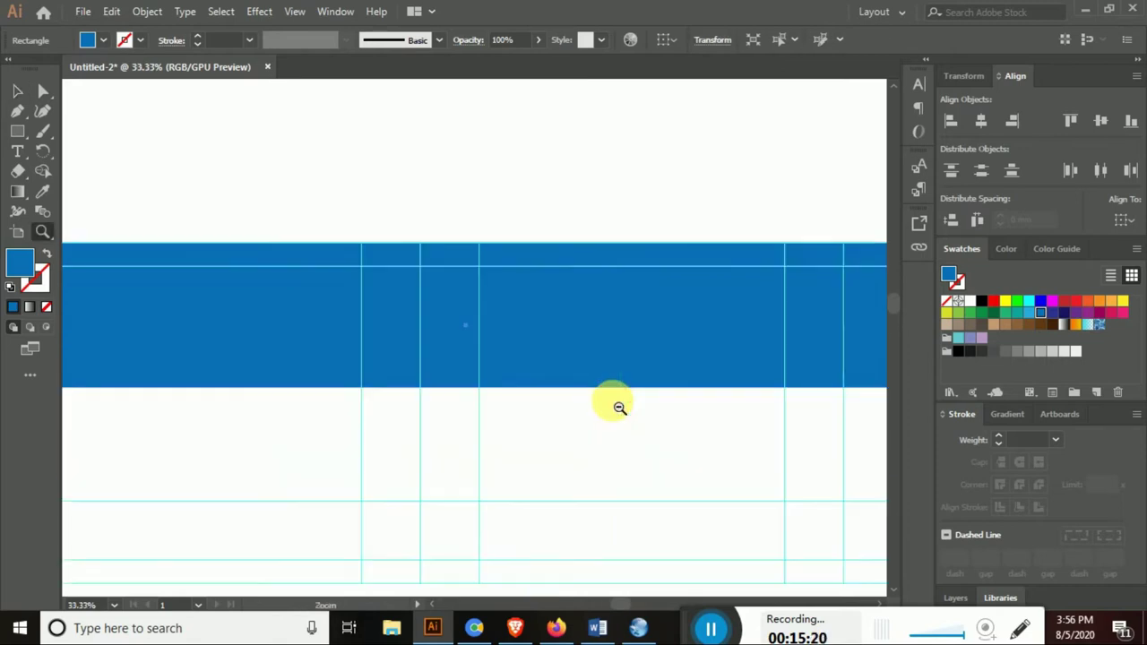
alt+click(499, 350)
alt+click(499, 350)
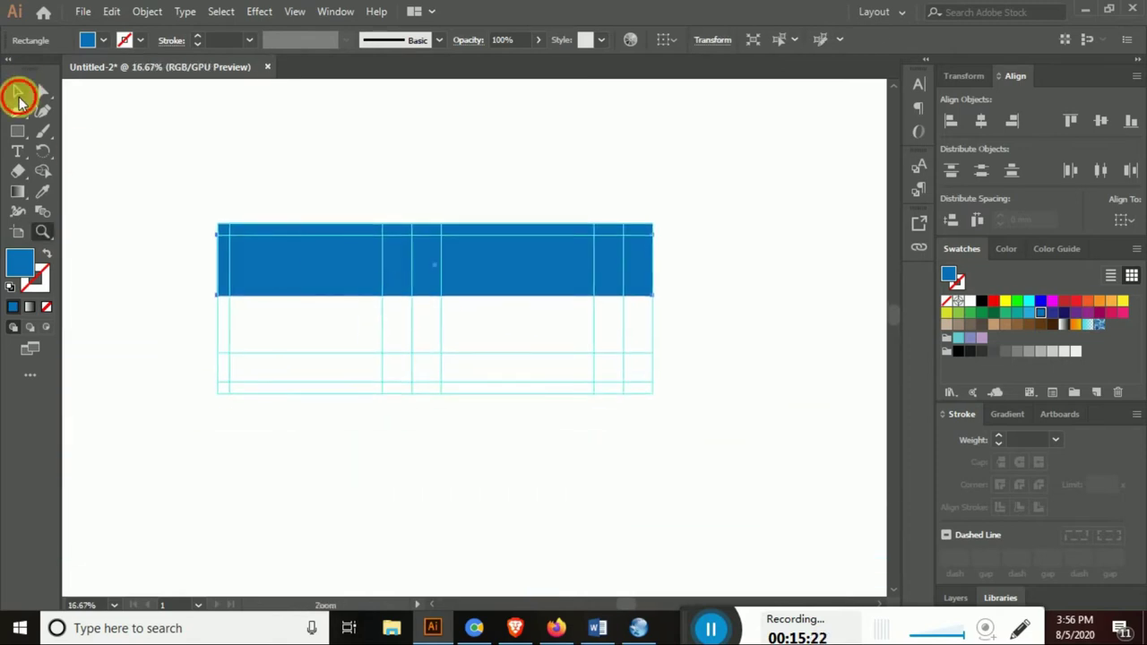
Stretch the blue rectangle down to the bottom of the guide grid and reselect it
double_click(18, 97)
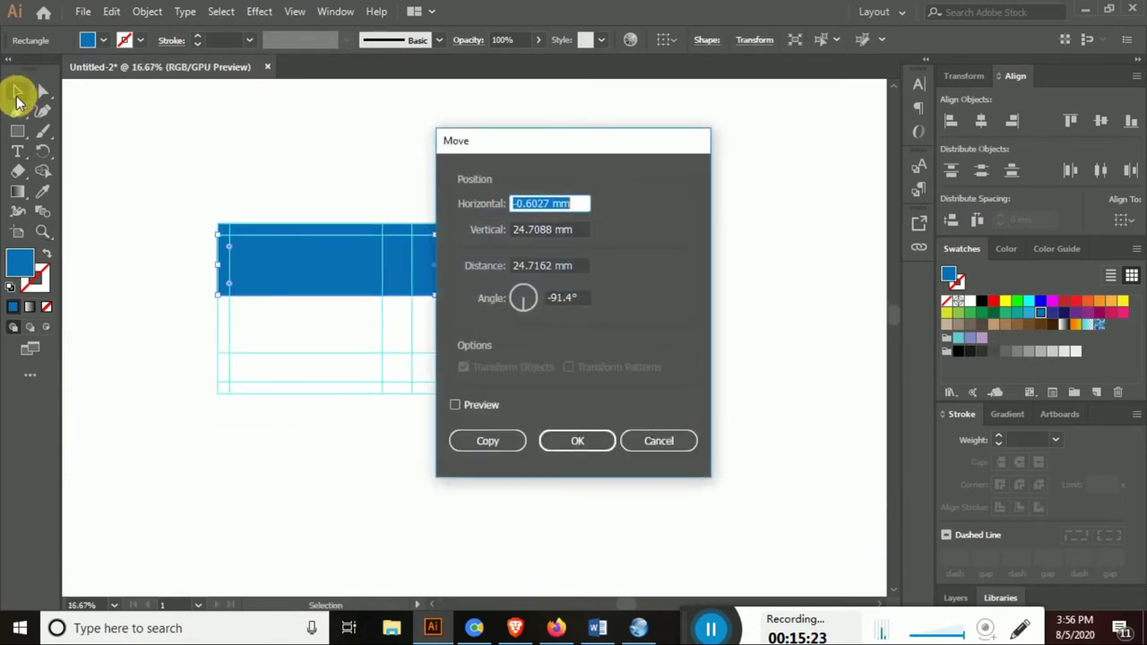
click(666, 440)
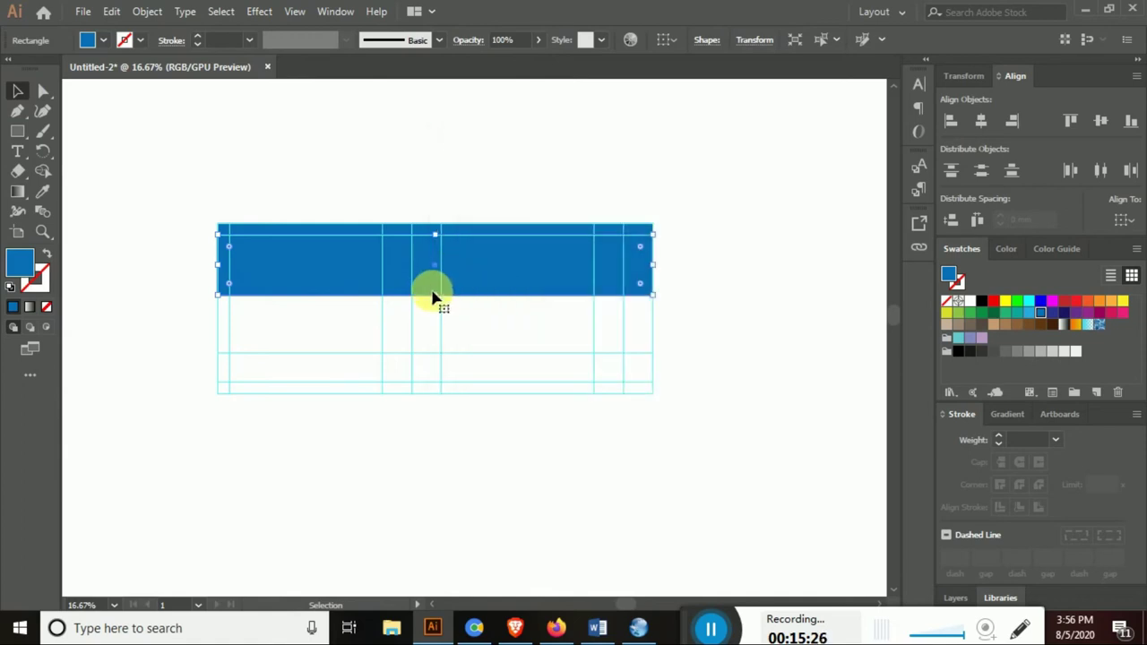
drag(443, 305, 440, 394)
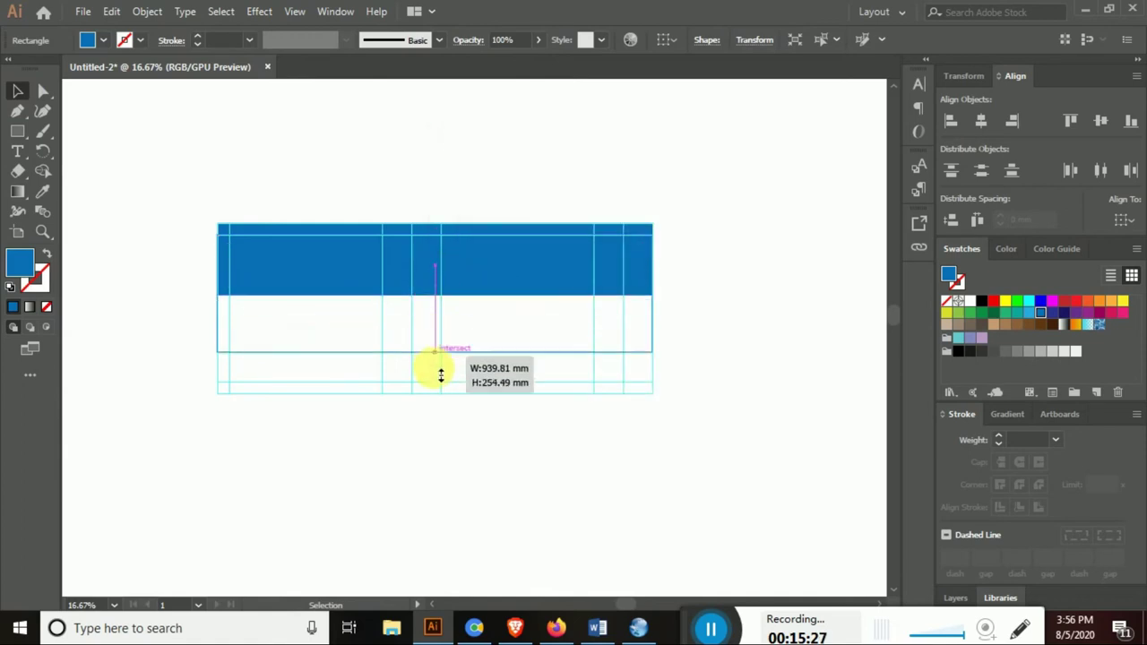
click(416, 436)
key(z)
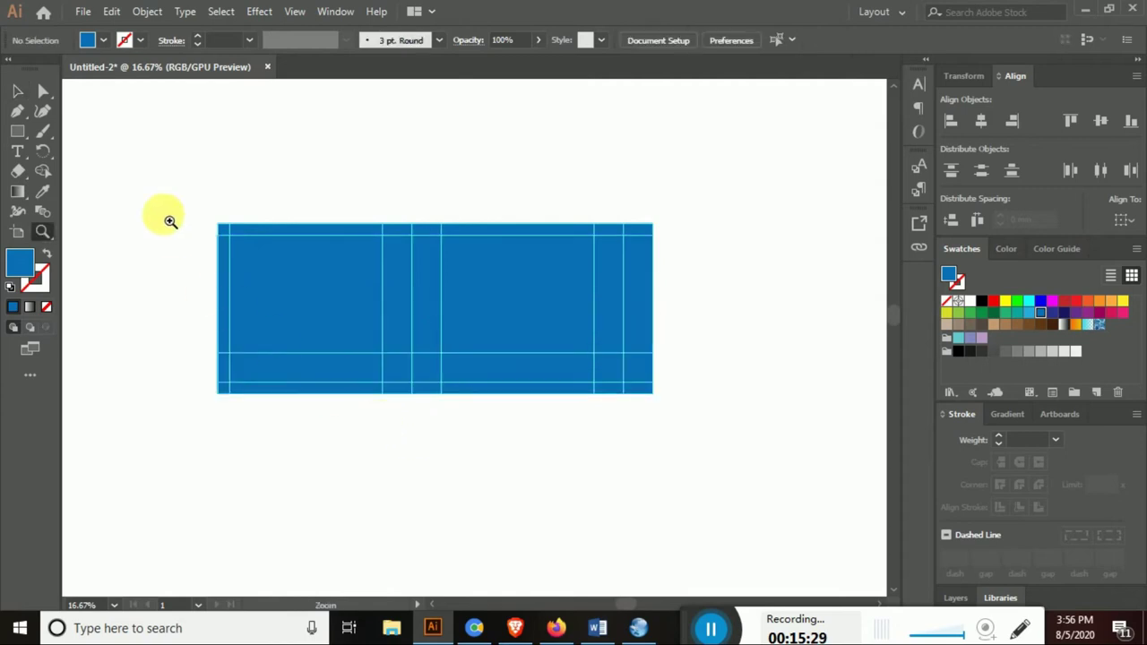
drag(164, 218, 280, 274)
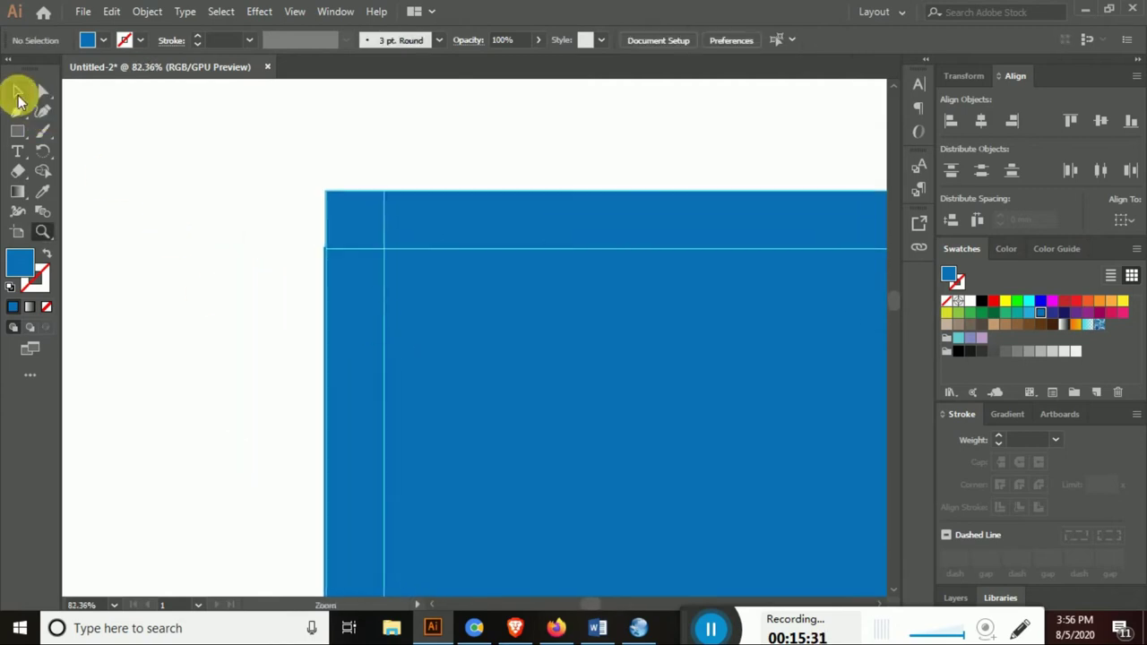
click(18, 93)
click(345, 358)
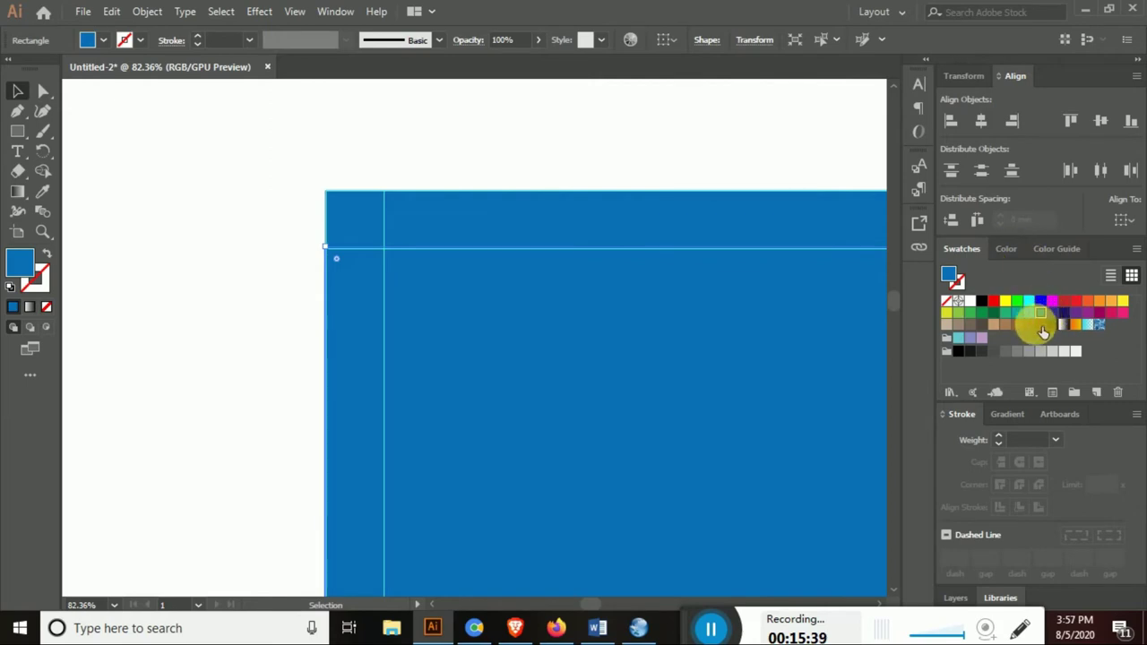
Give the large rectangle a white-to-grey gradient fill
click(1011, 414)
click(1102, 519)
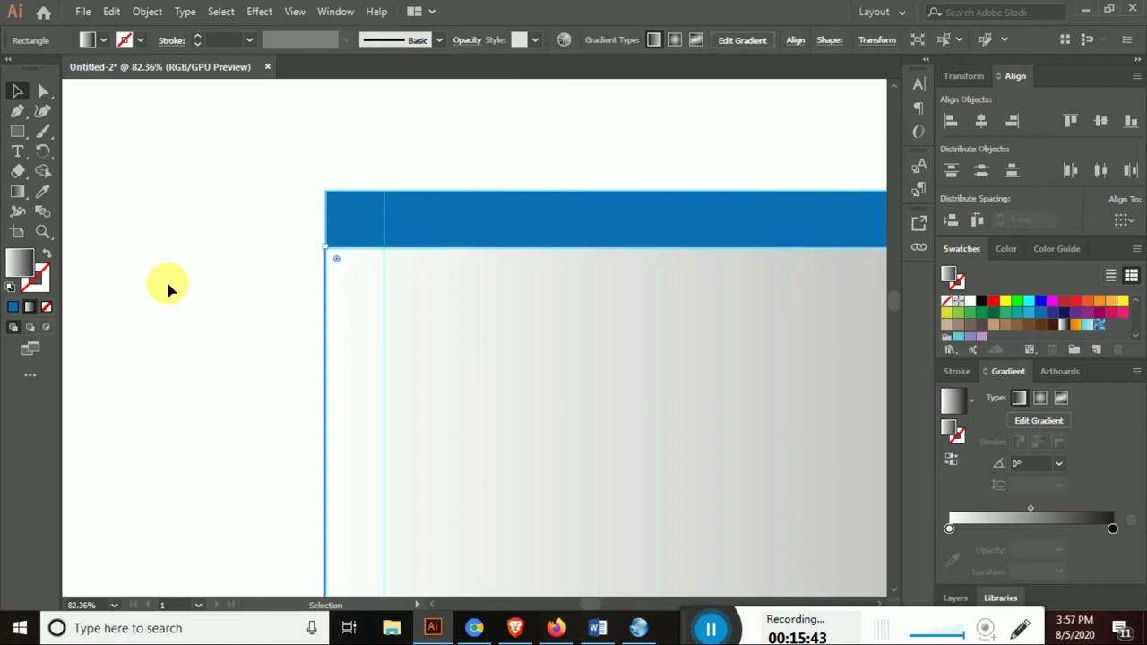
click(166, 287)
key(z)
alt+click(553, 399)
alt+click(553, 400)
alt+click(551, 399)
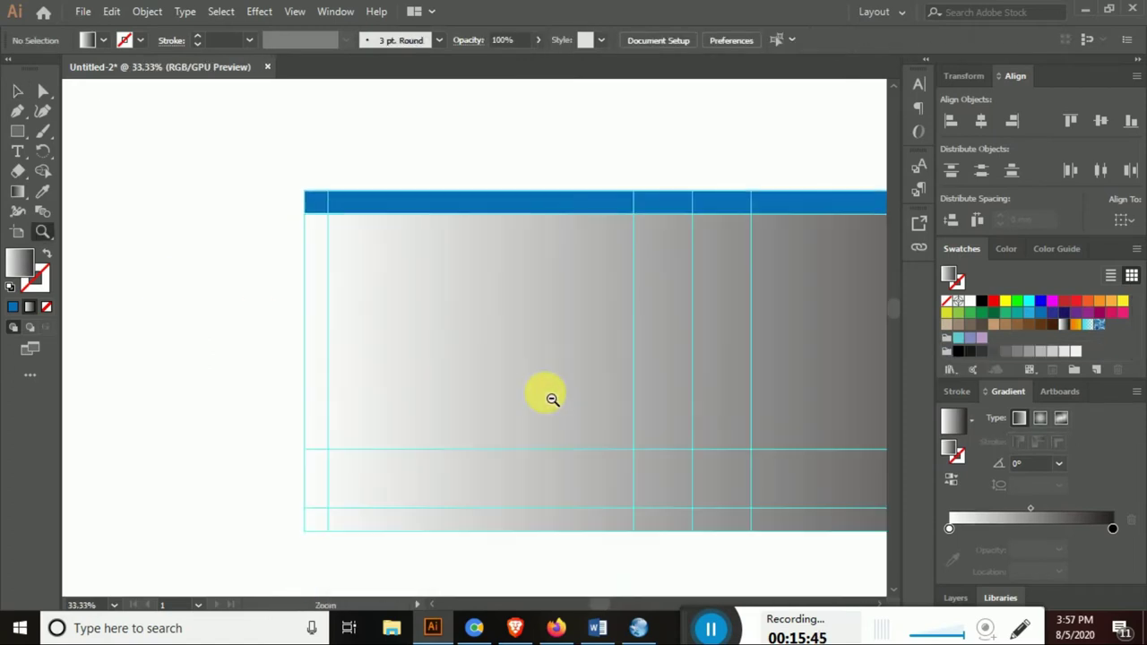
alt+click(673, 392)
Replace the gradient with a pale mint-green tint from the Color Guide
click(993, 312)
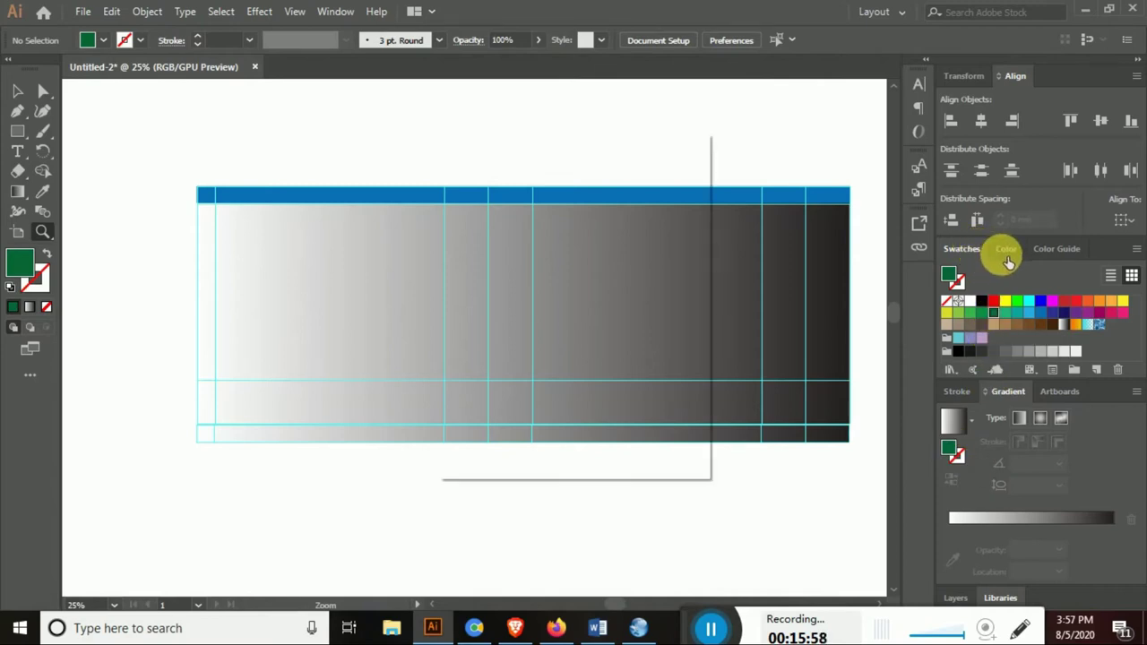
click(653, 436)
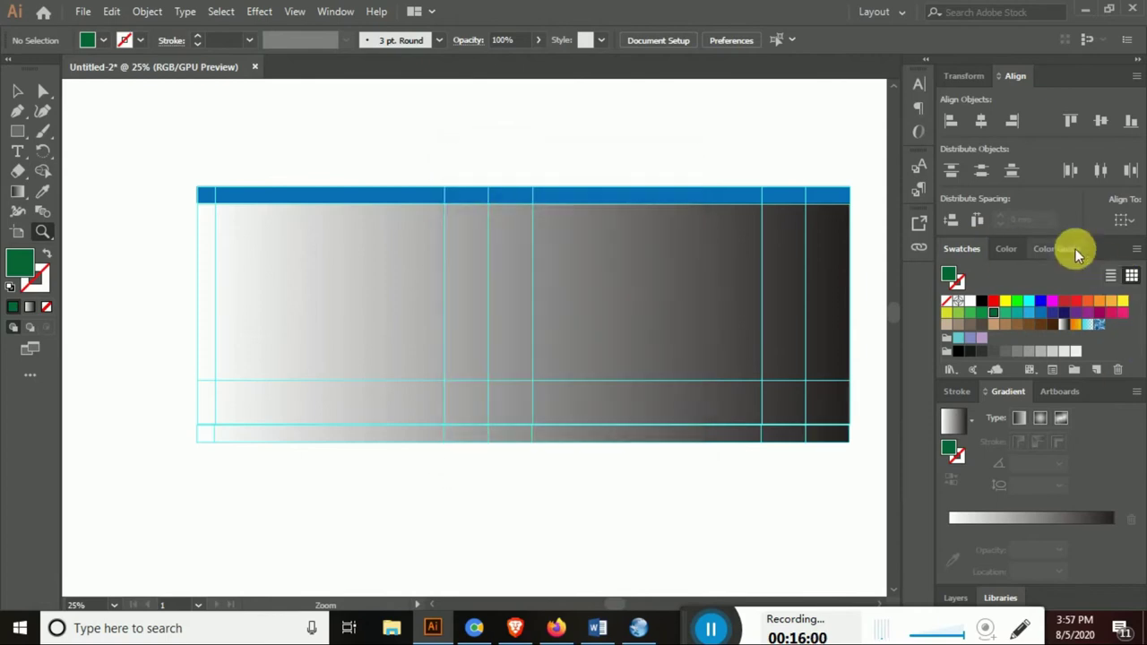
click(1067, 249)
click(1086, 329)
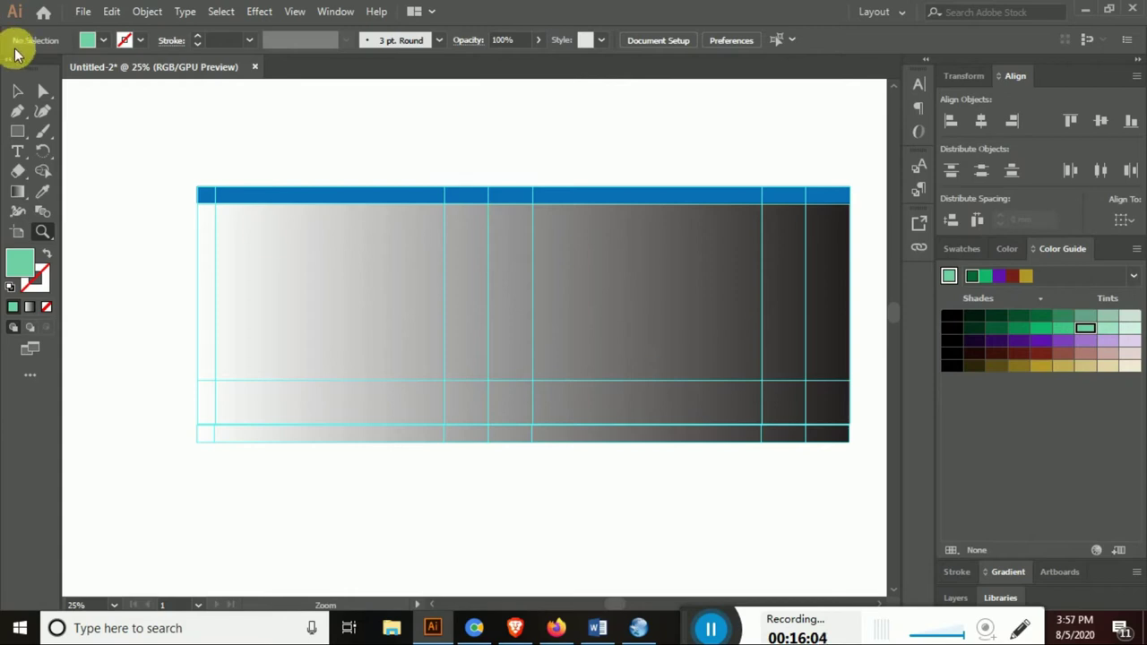
click(17, 90)
click(325, 296)
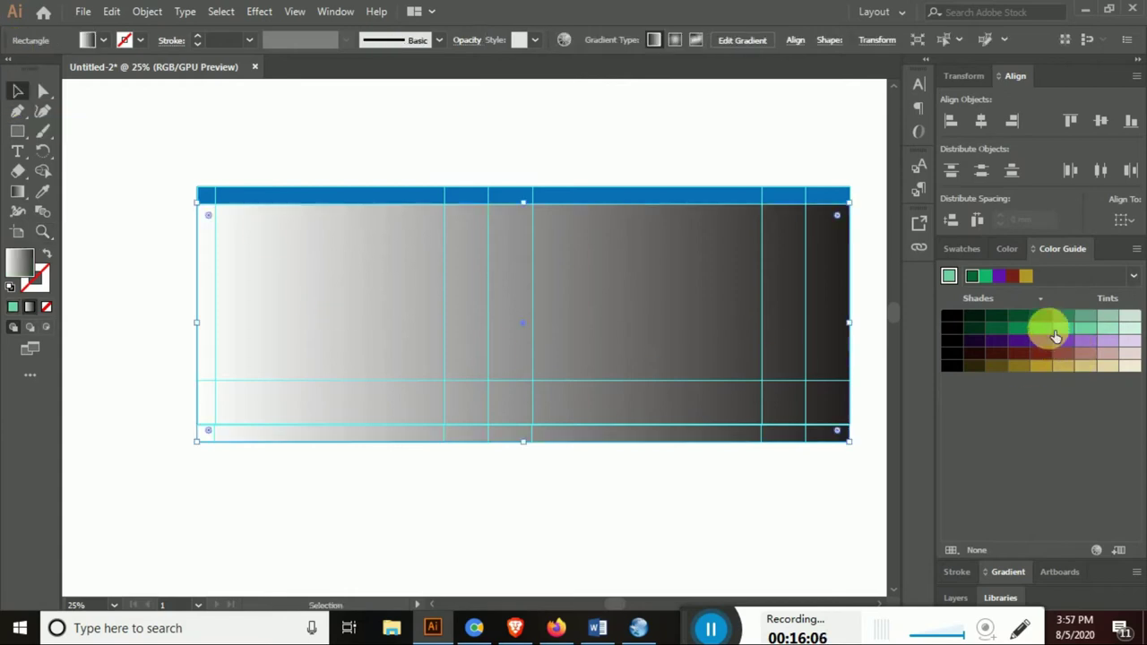
click(1045, 328)
click(1085, 328)
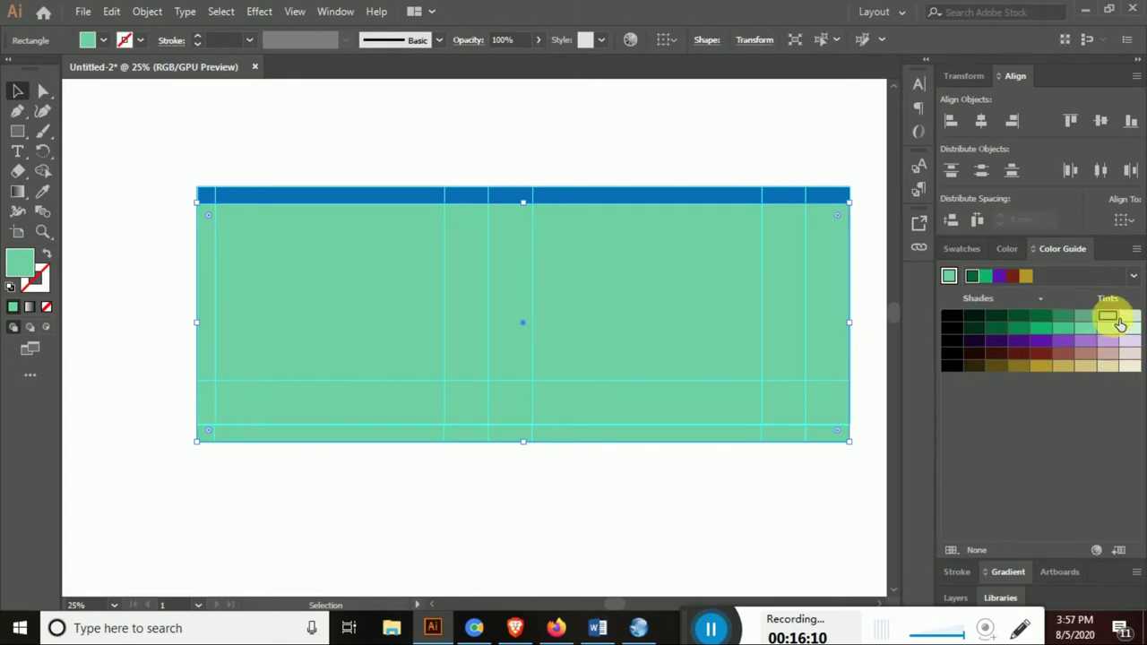
click(1112, 330)
click(718, 141)
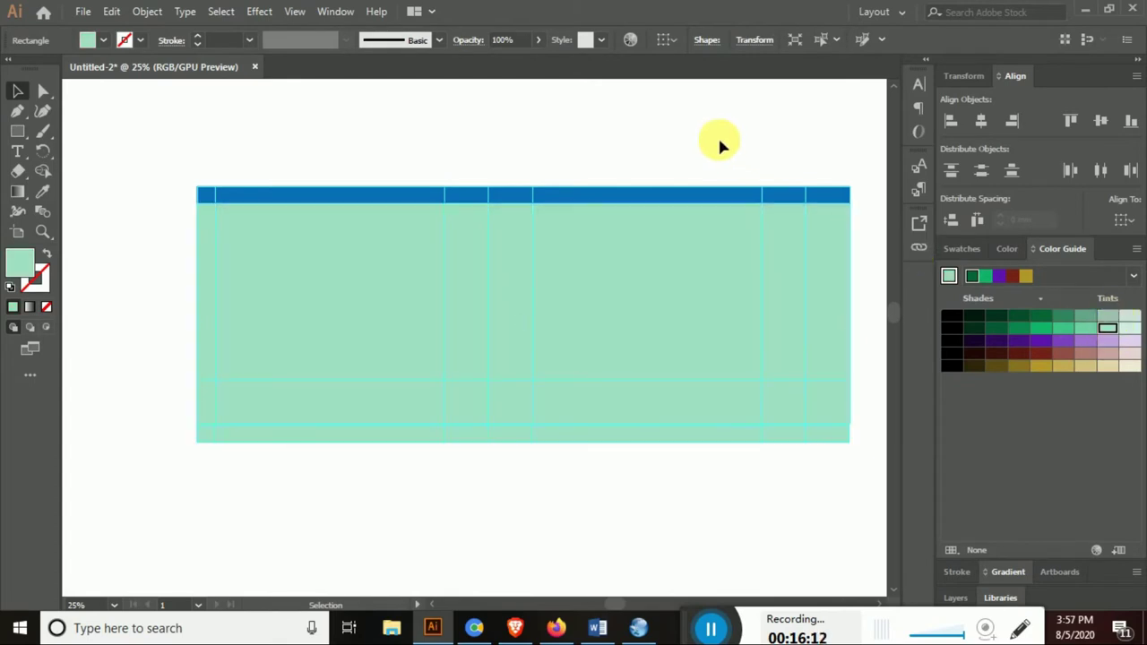
Recolour the large rectangle blue, then lighten it to a pale blue tint
key(z)
alt+click(686, 334)
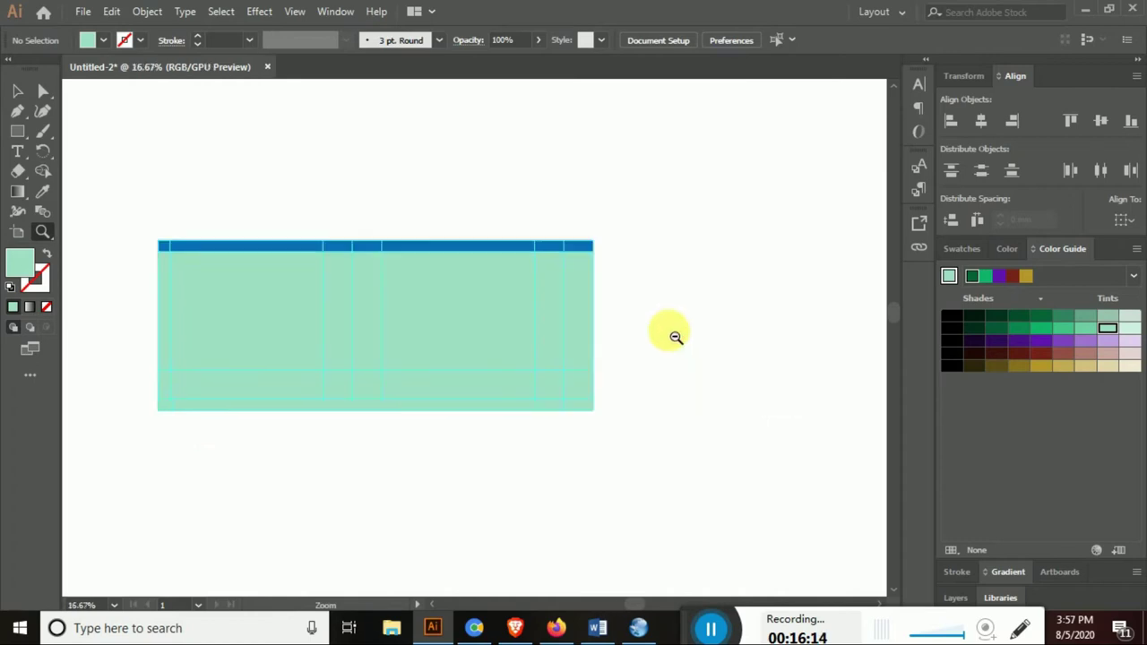
click(369, 272)
click(18, 94)
click(484, 305)
click(958, 249)
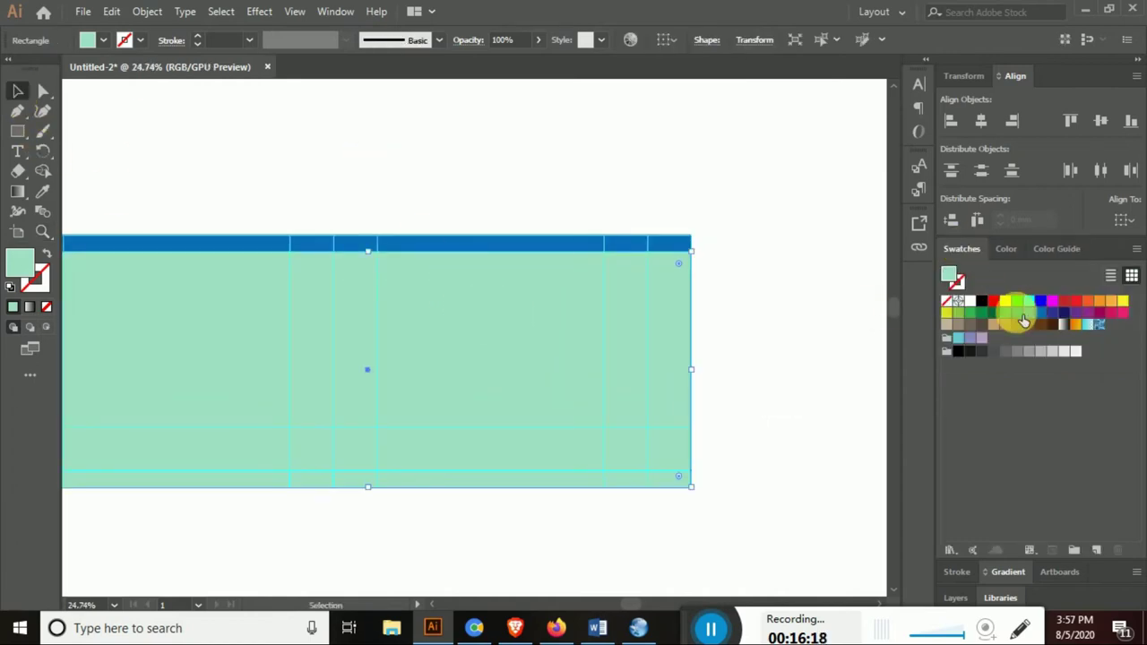
click(1042, 313)
click(1060, 250)
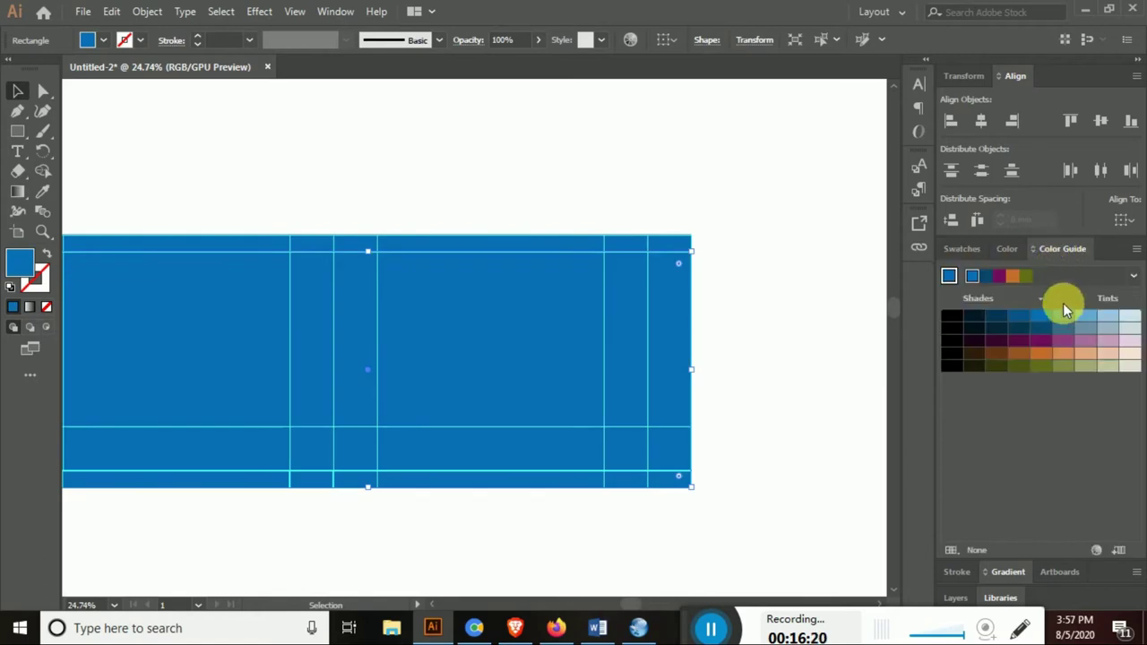
click(1092, 330)
click(1089, 318)
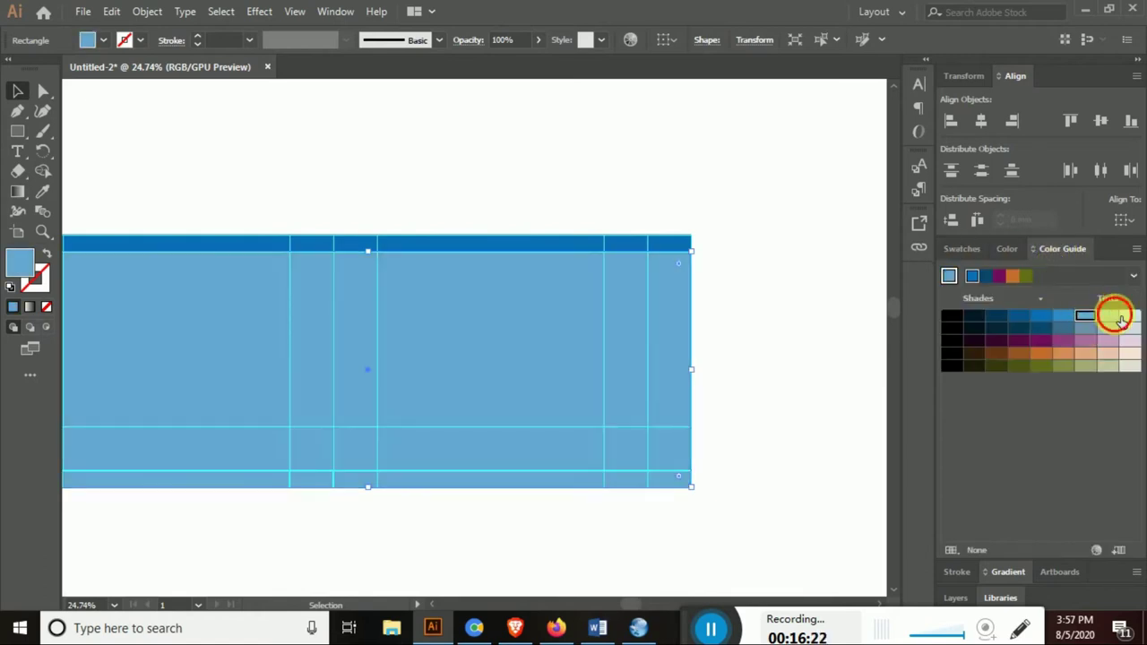
click(1114, 317)
click(809, 307)
Copy the dark-blue top bar to the bottom edge and bring the copy to front
key(z)
alt+click(335, 338)
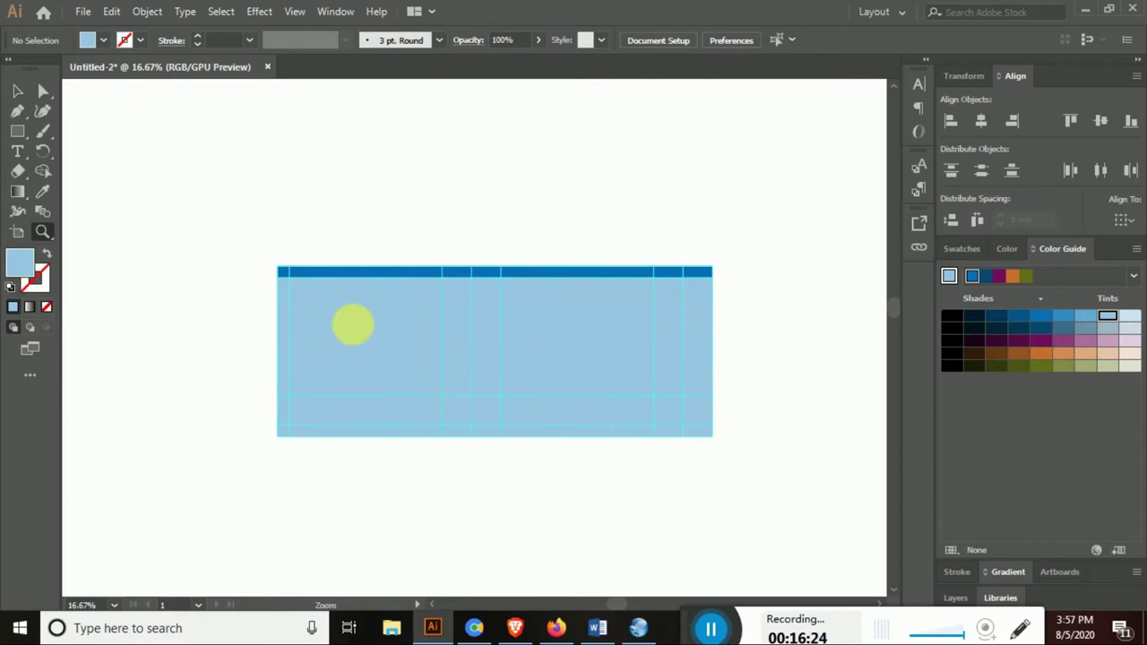
click(352, 324)
alt+click(615, 383)
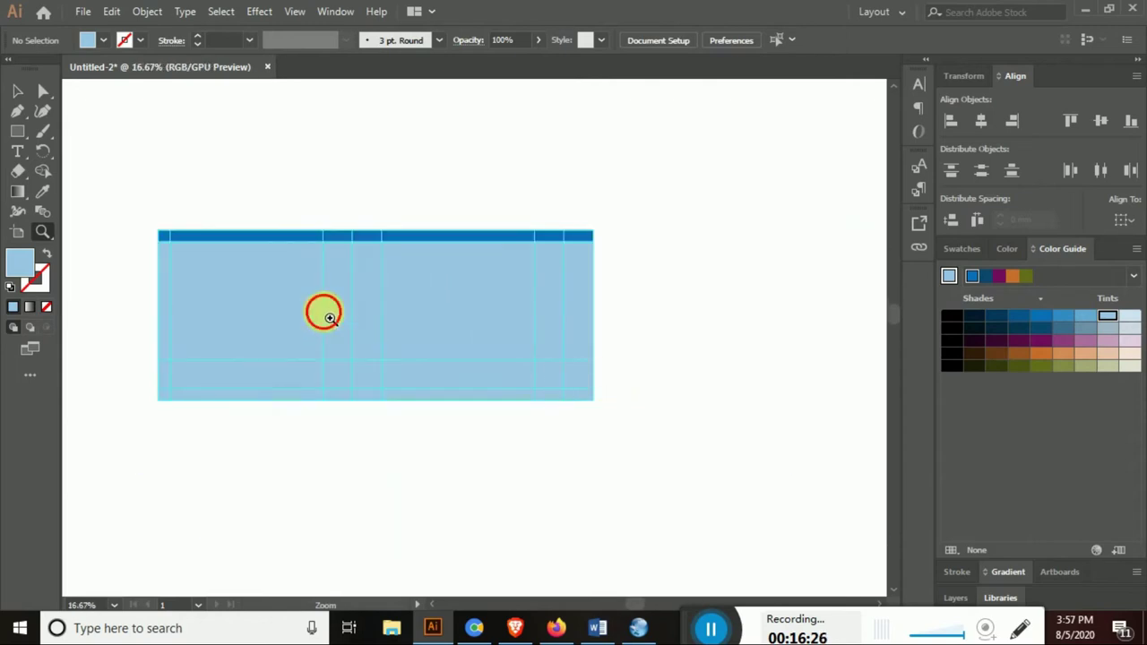
scroll(215, 281, up, 1)
click(18, 91)
click(269, 155)
drag(375, 160, 368, 335)
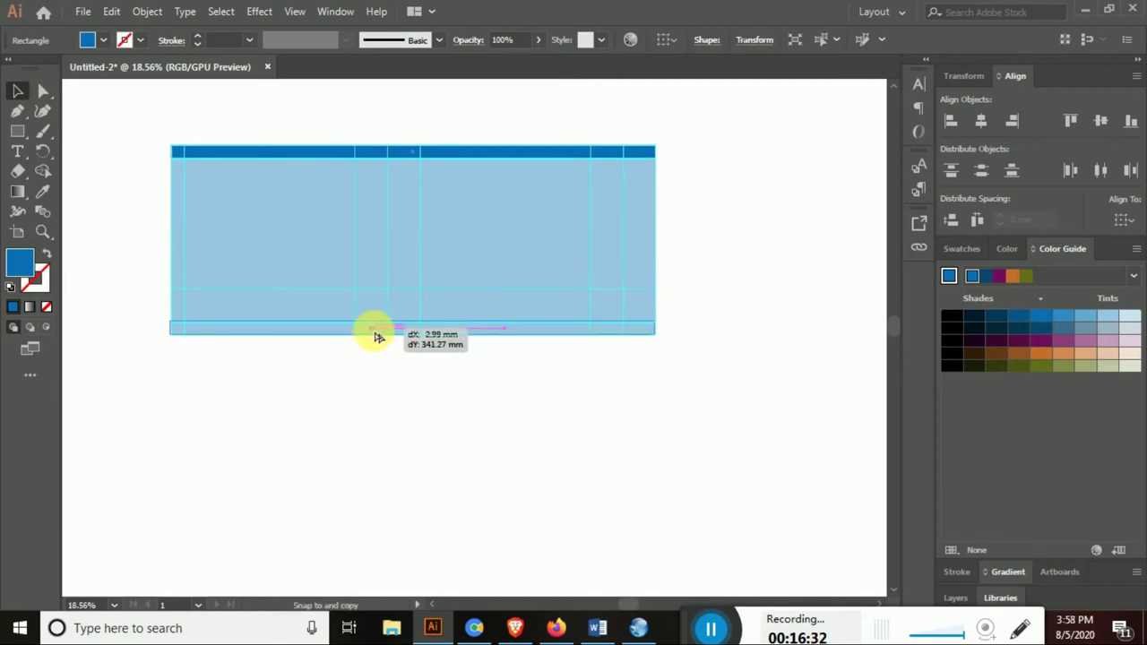
drag(376, 336, 379, 337)
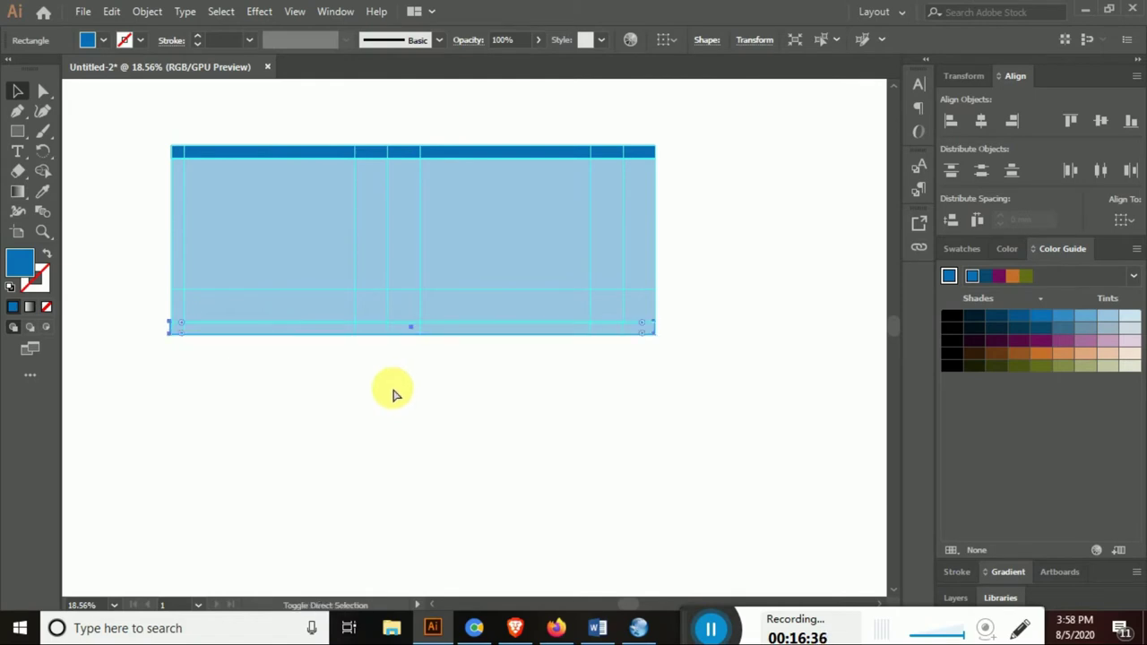
key(ctrl+shift+bracketright)
Copy the camera logo from Logo.ai, paste it into Untitled-2, and shrink it below the panels
click(626, 383)
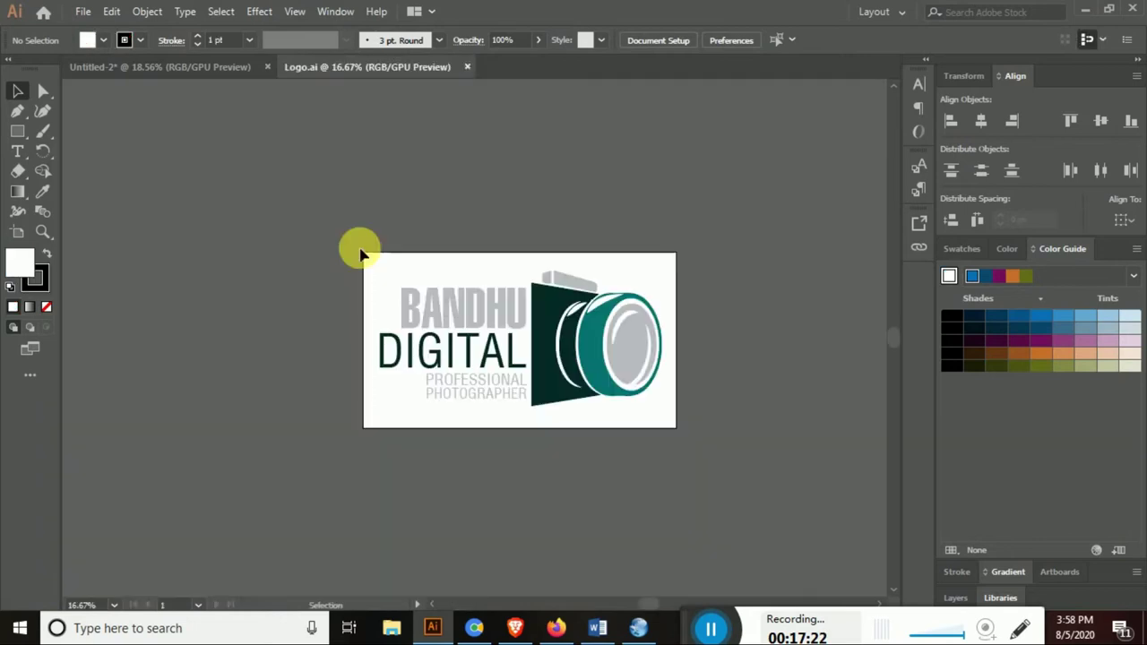
drag(368, 261, 657, 427)
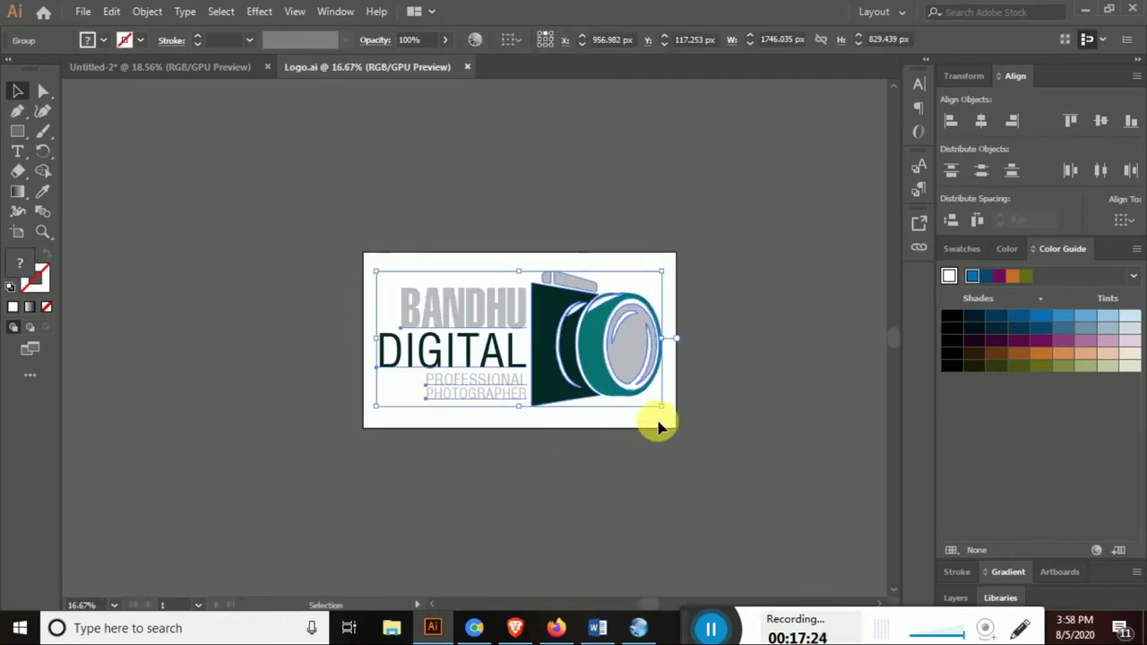
click(162, 67)
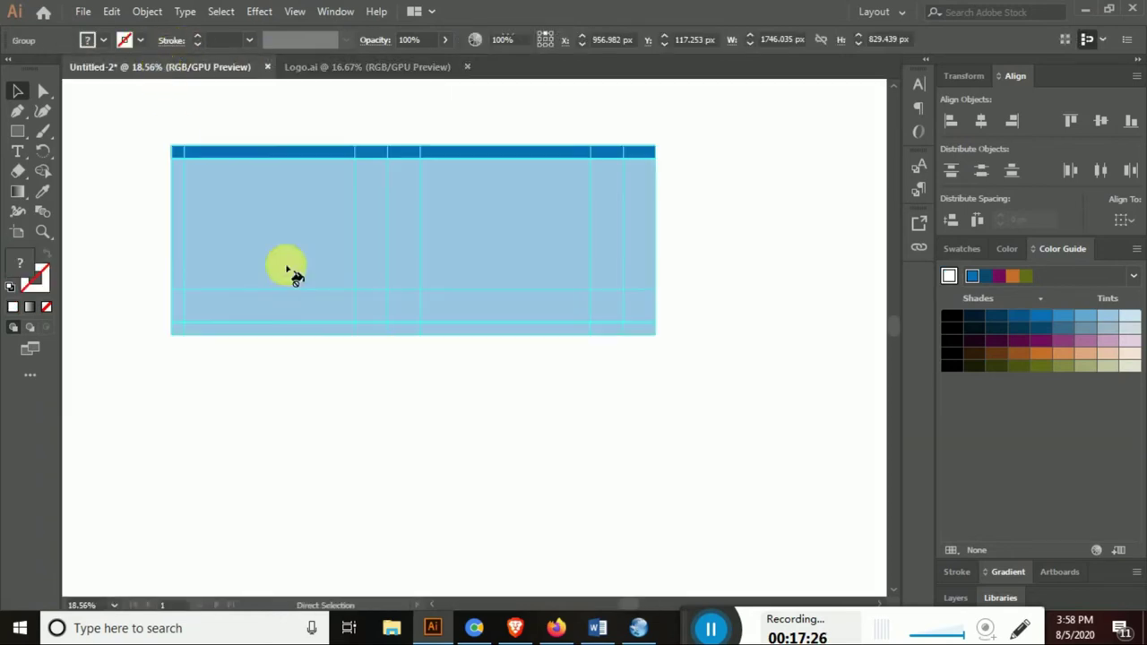
key(ctrl+v)
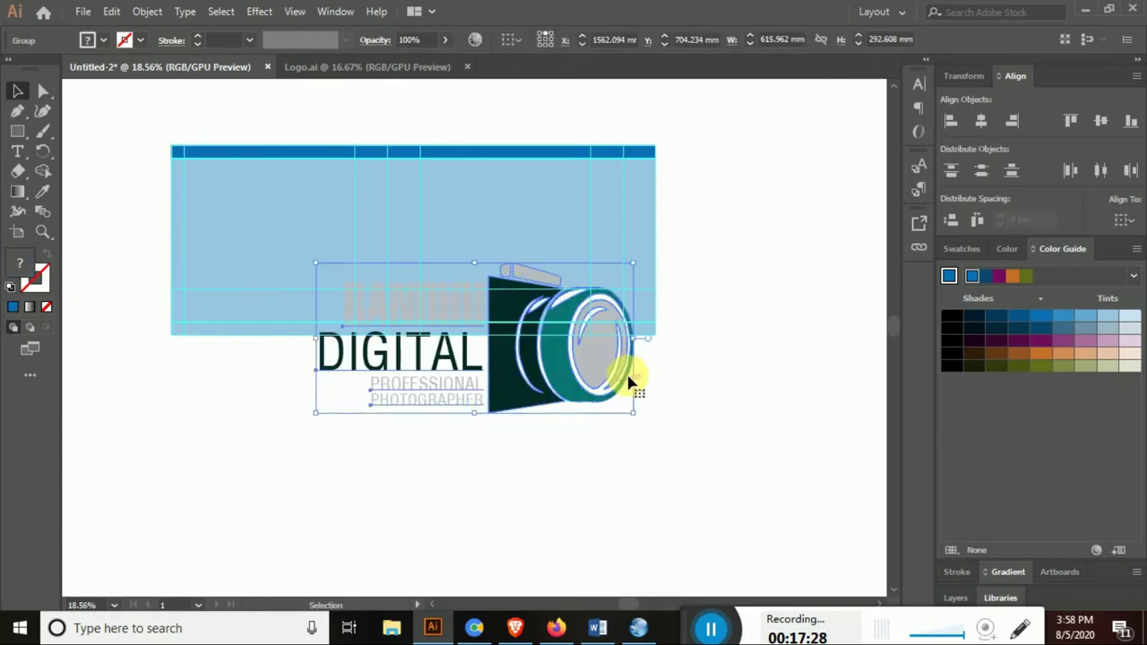
mouse_move(638, 343)
mouse_down()
mouse_move(538, 342)
mouse_move(559, 453)
mouse_up()
click(498, 275)
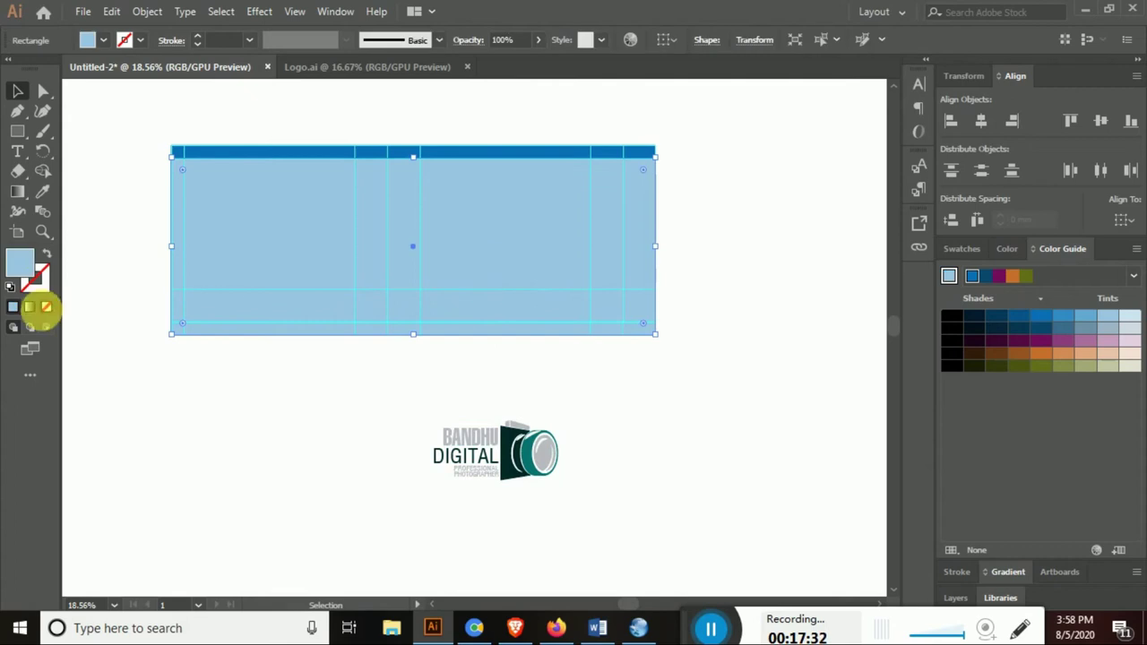
Eyedropper the logo's colours: grey onto the large panel, dark teal onto the top strip
click(42, 191)
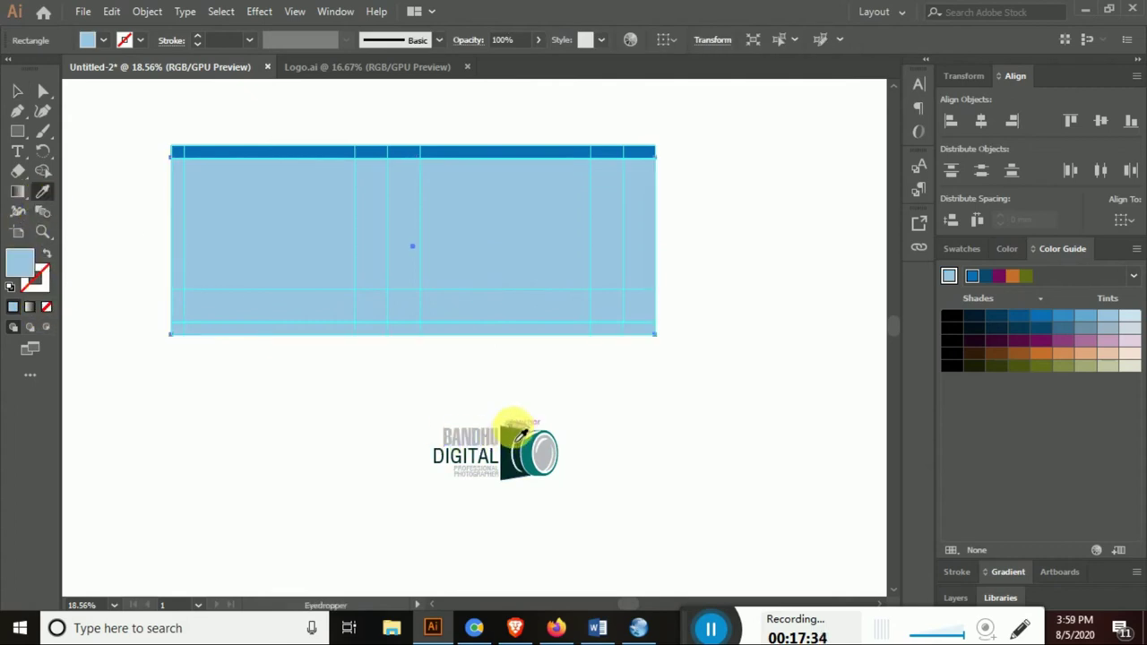
click(512, 421)
click(17, 91)
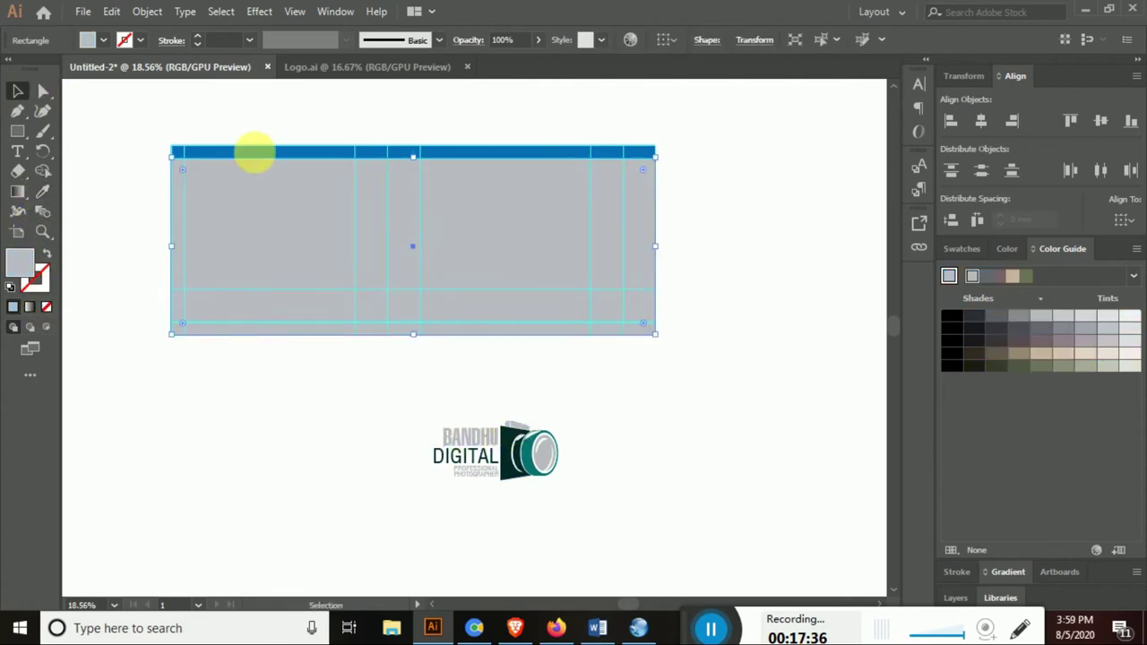
click(257, 152)
click(42, 191)
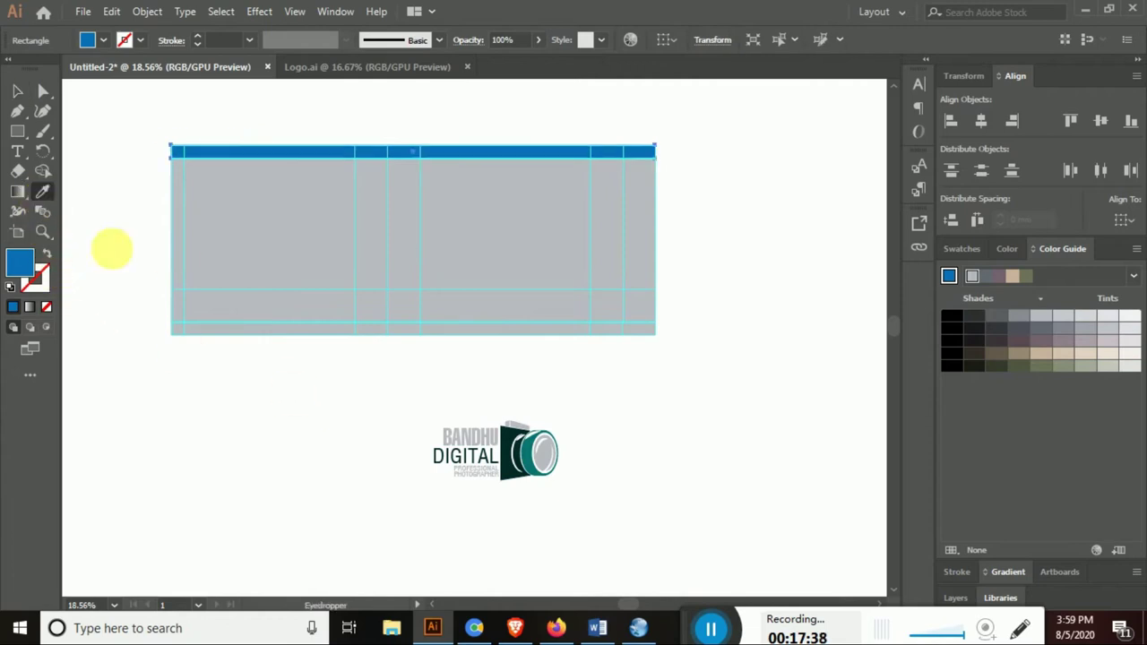
click(507, 444)
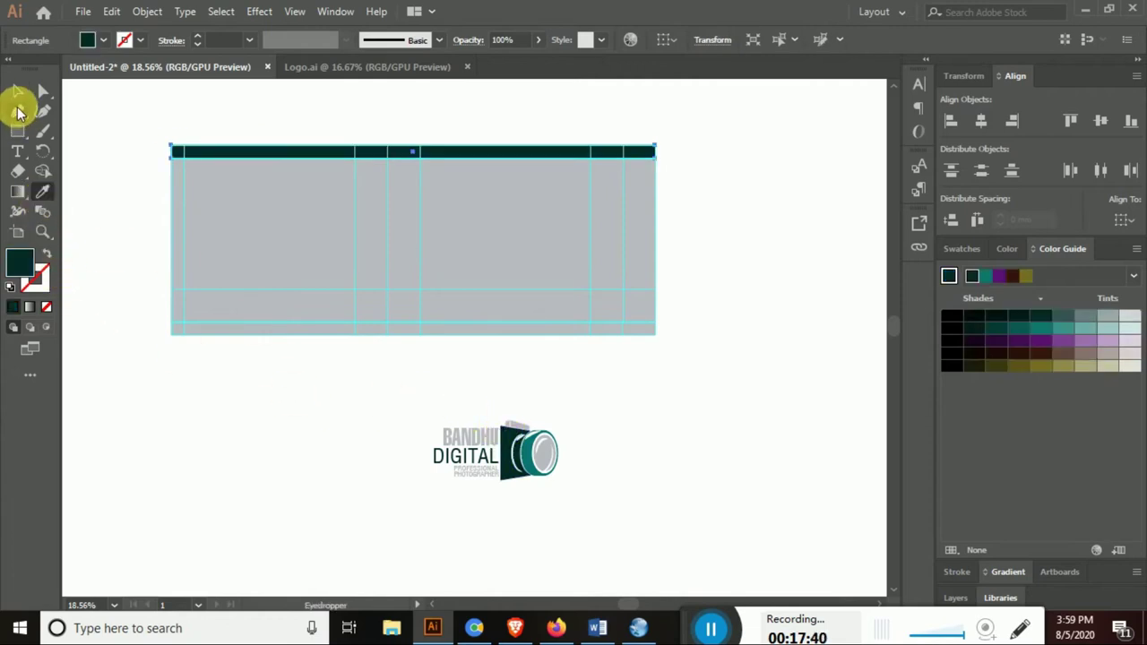
click(17, 91)
click(144, 141)
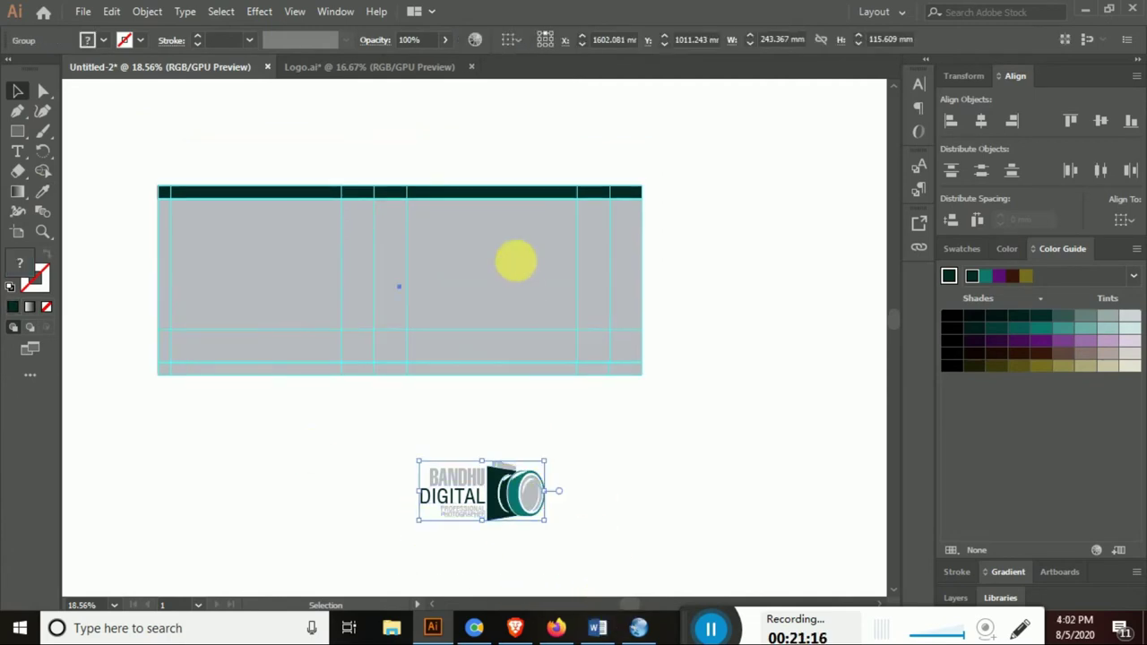
Fill the large front panel with white from the Swatches panel
click(515, 261)
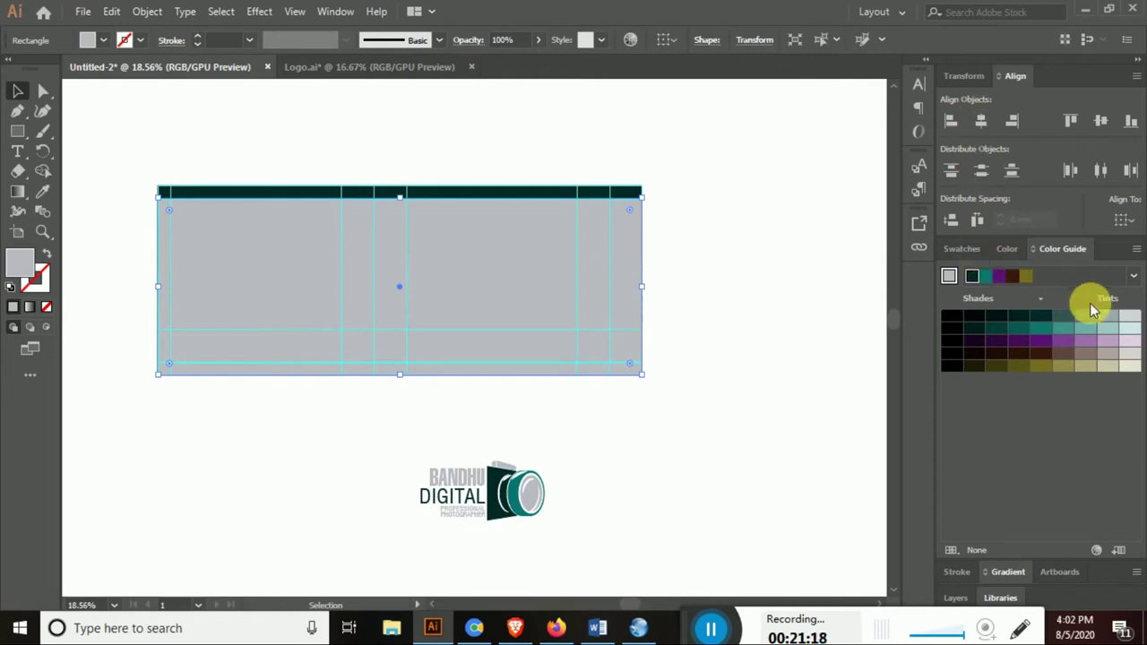
click(1134, 330)
click(1130, 315)
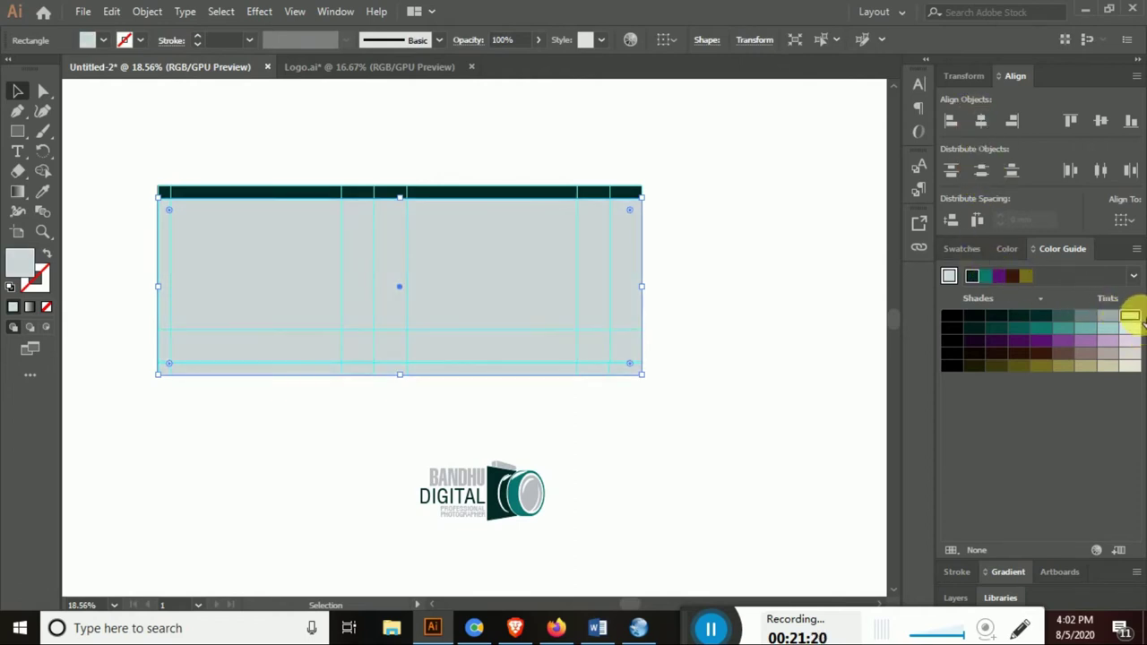
click(967, 244)
click(970, 302)
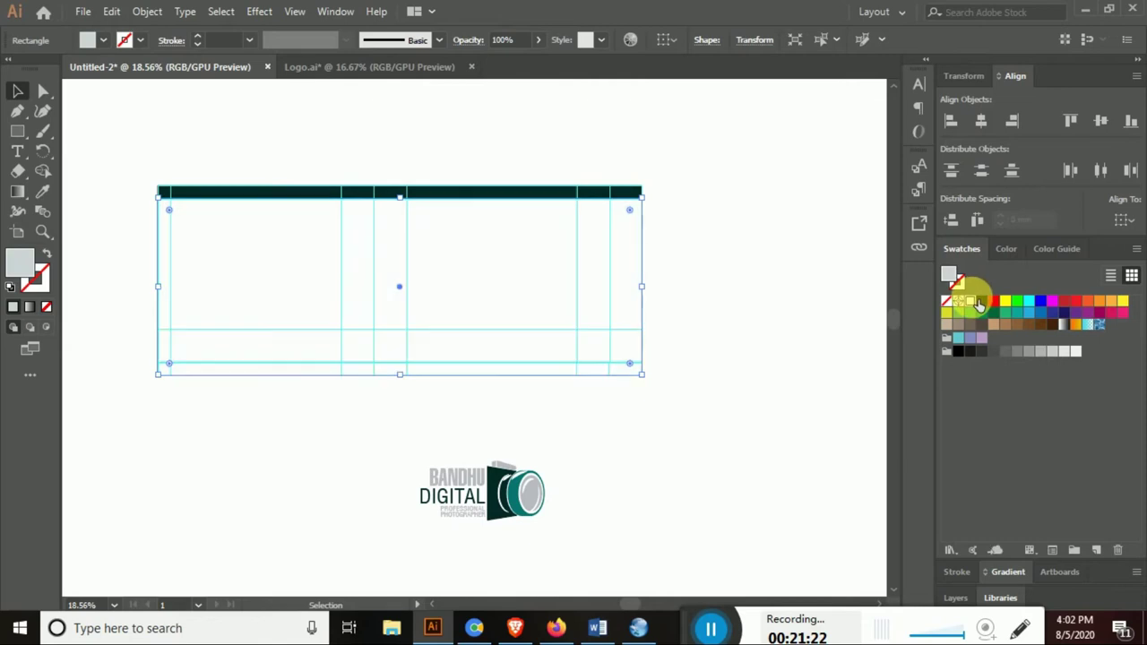
click(781, 266)
Scale the camera logo up to about 187 mm wide in the upper front panel
click(535, 517)
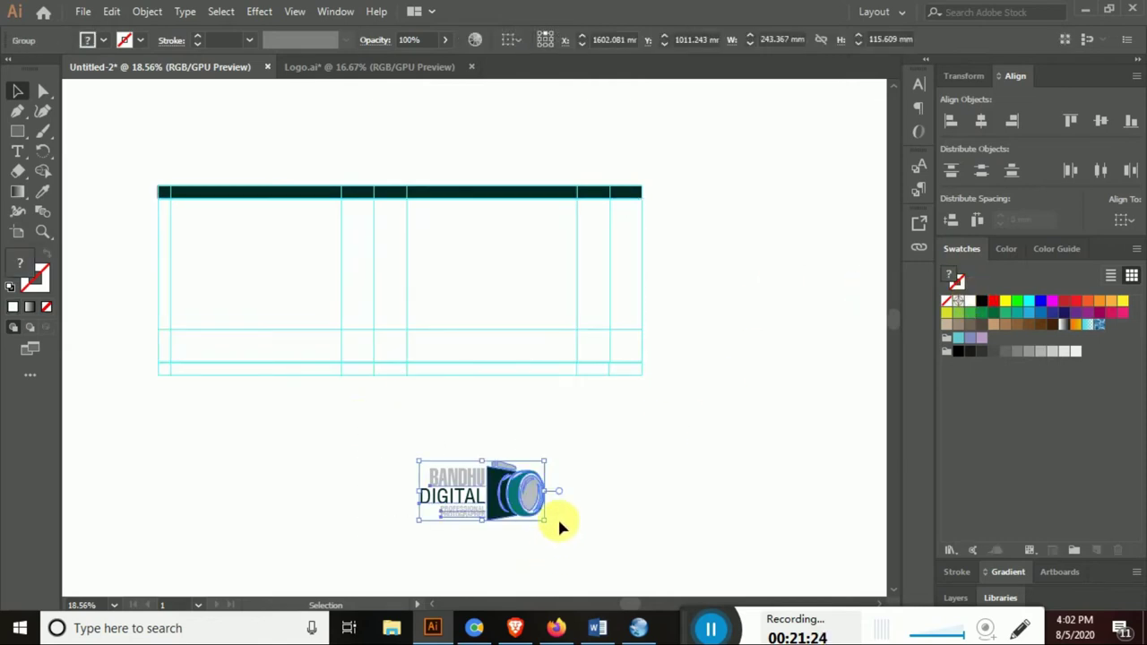
mouse_move(551, 528)
mouse_down()
mouse_move(565, 539)
mouse_move(482, 498)
mouse_move(491, 285)
mouse_move(542, 285)
mouse_move(507, 309)
mouse_up()
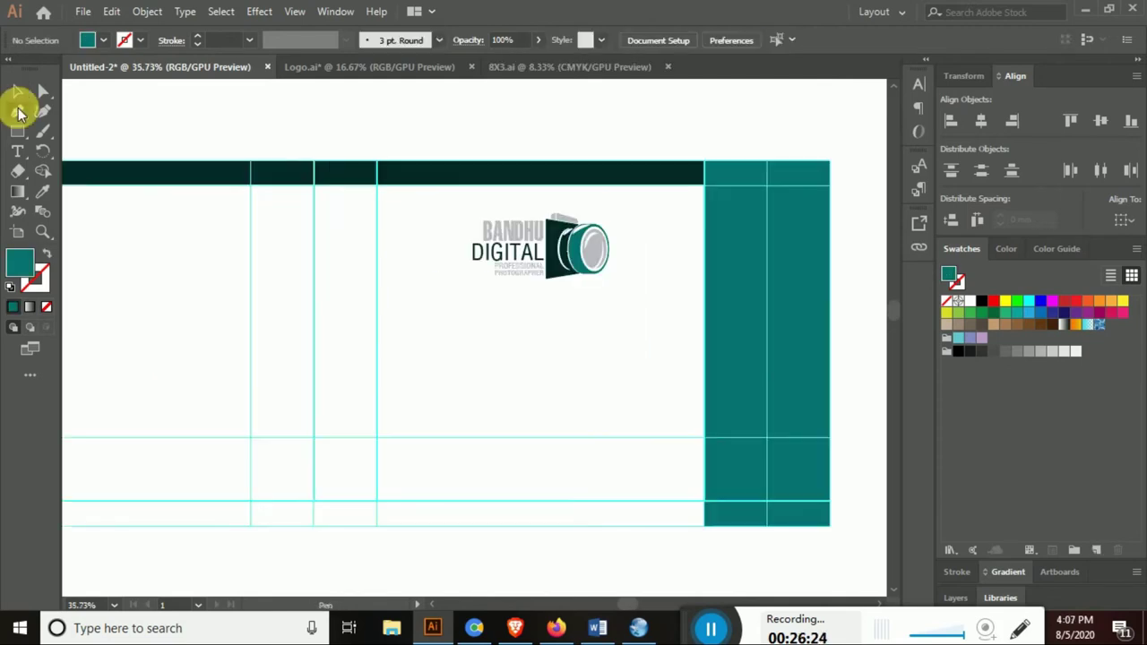
Start a Pen-tool wave path with a curved top edge across the front panel
click(18, 111)
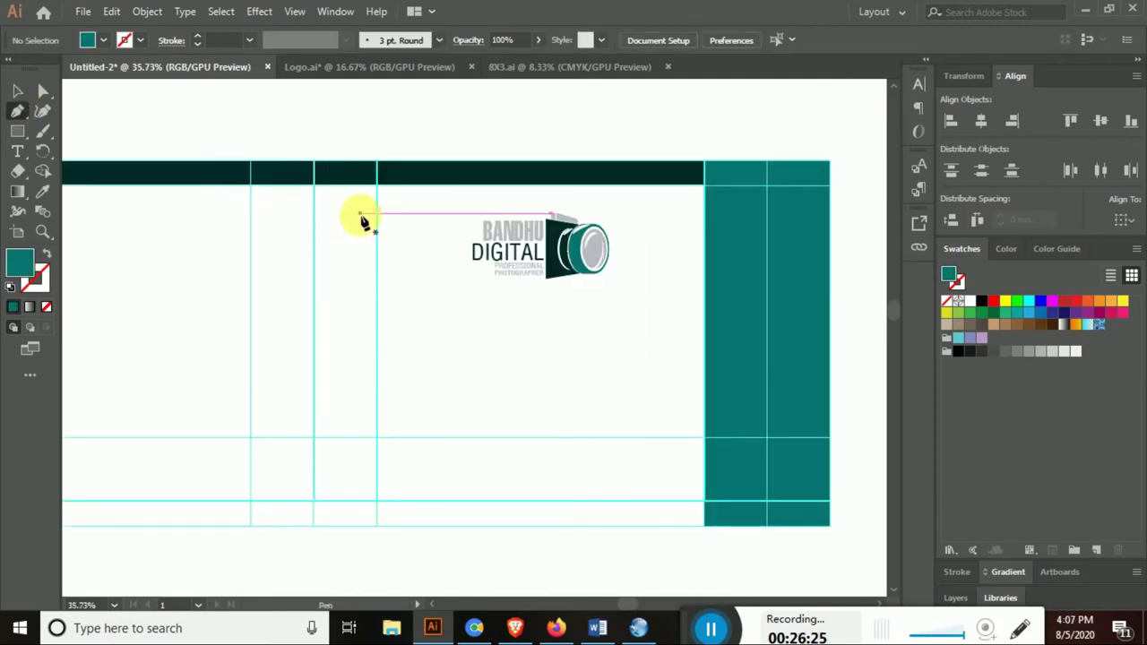
click(377, 264)
drag(566, 341, 642, 435)
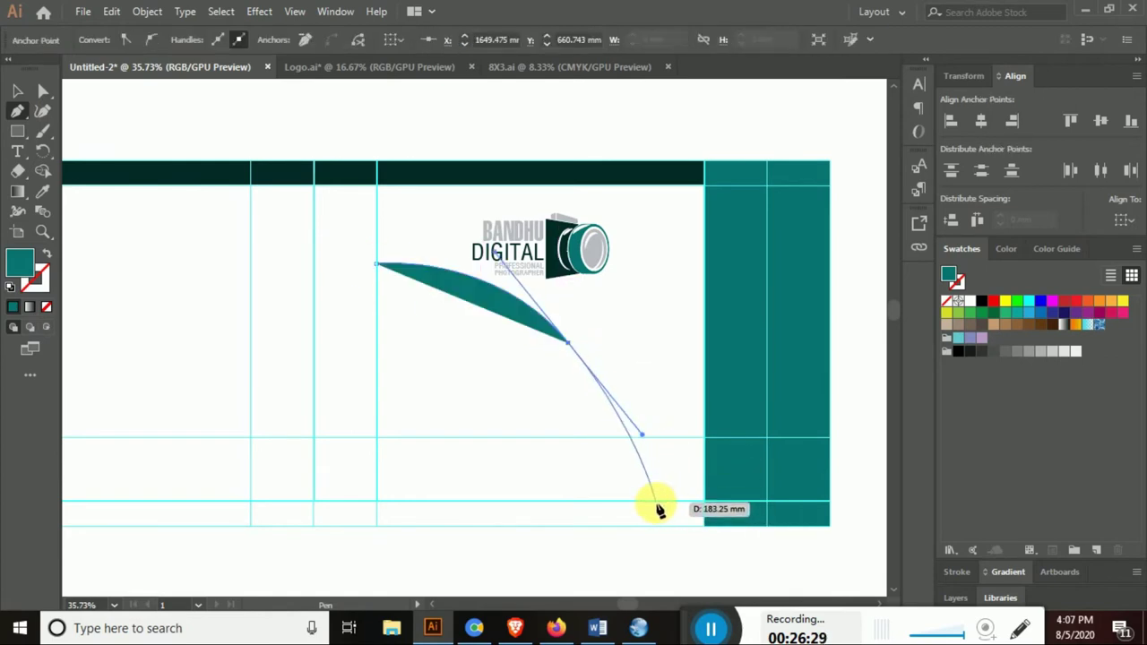
drag(704, 525, 708, 390)
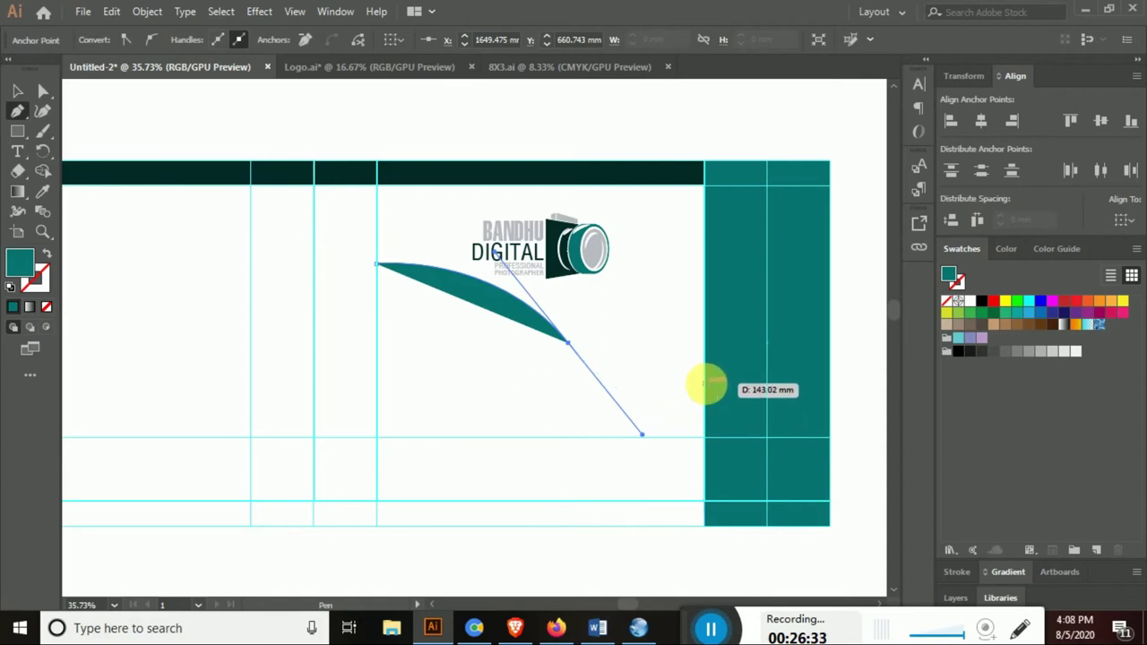
key(ctrl+z)
drag(506, 331, 626, 436)
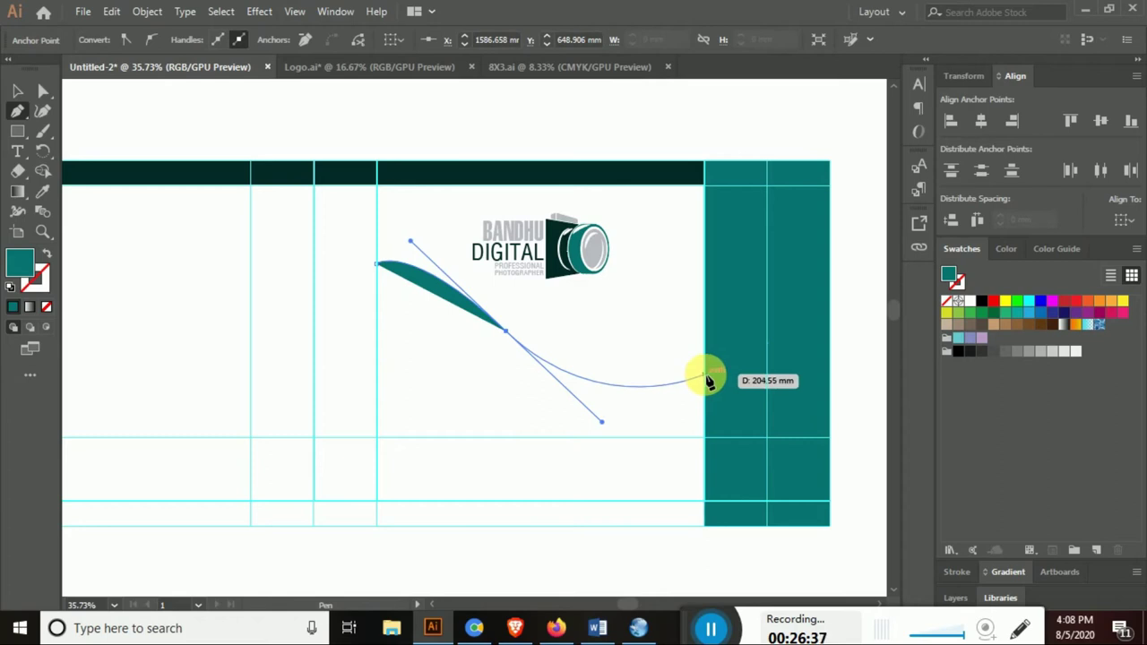
Add corner points at the panel's bottom corners and close the teal wave shape
click(706, 379)
click(704, 527)
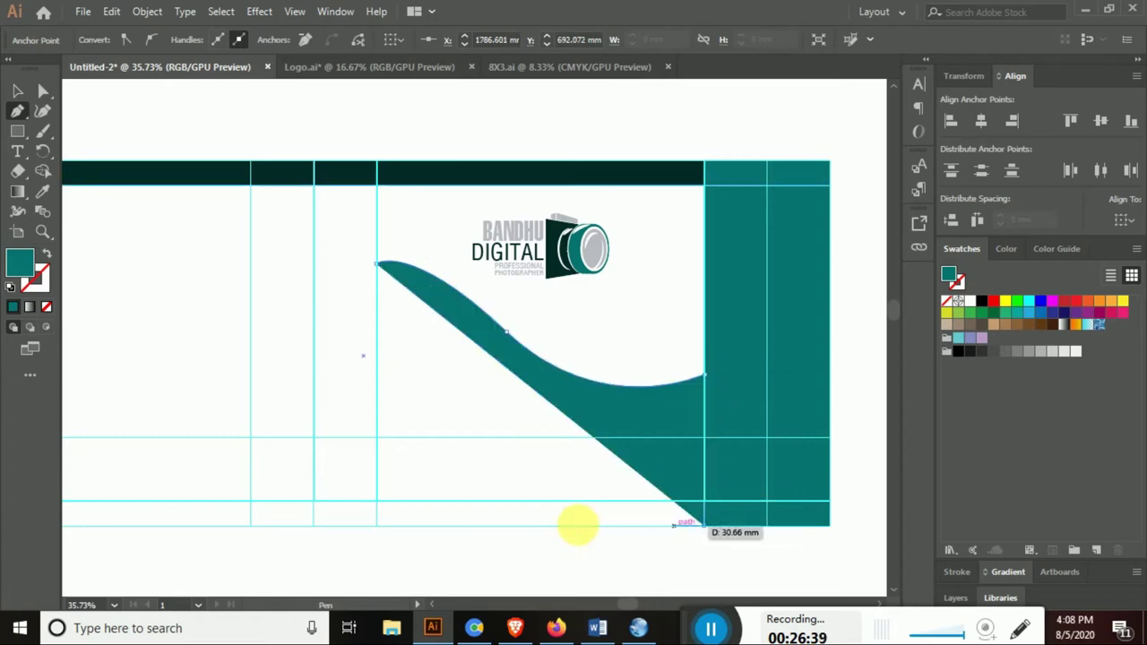
click(377, 527)
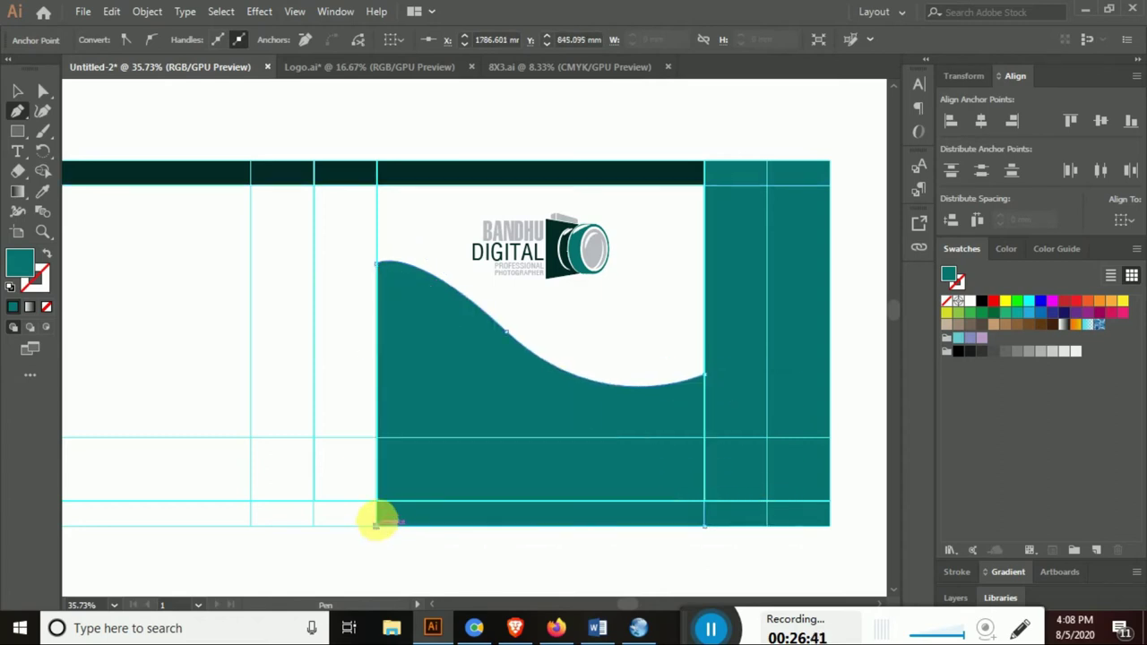
click(380, 267)
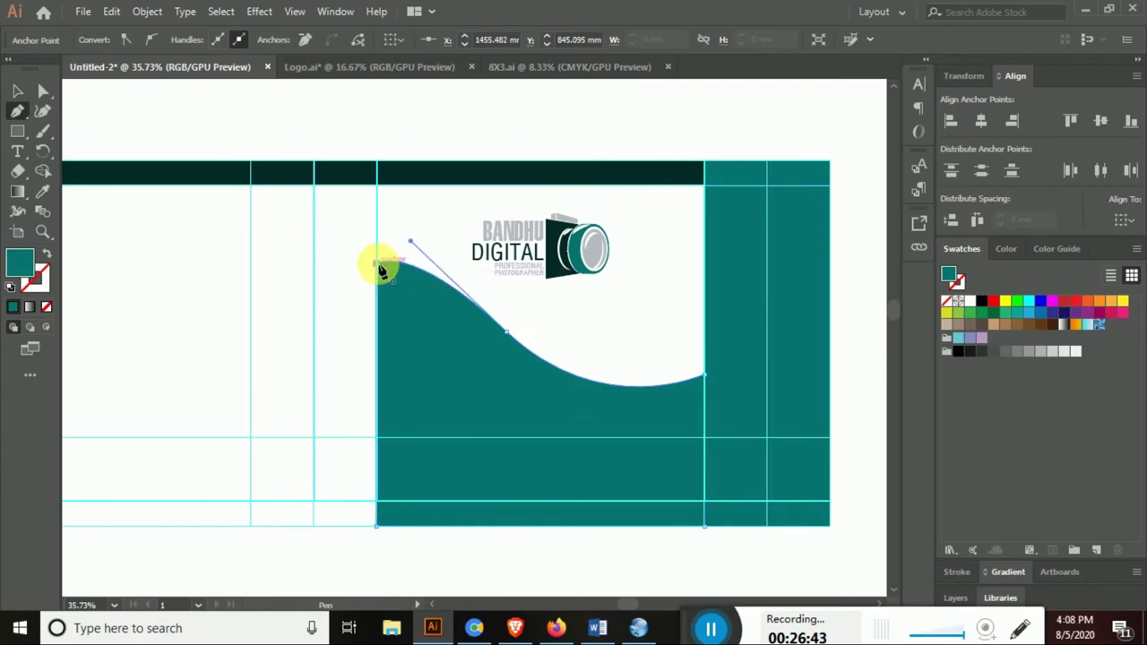
click(17, 91)
click(207, 116)
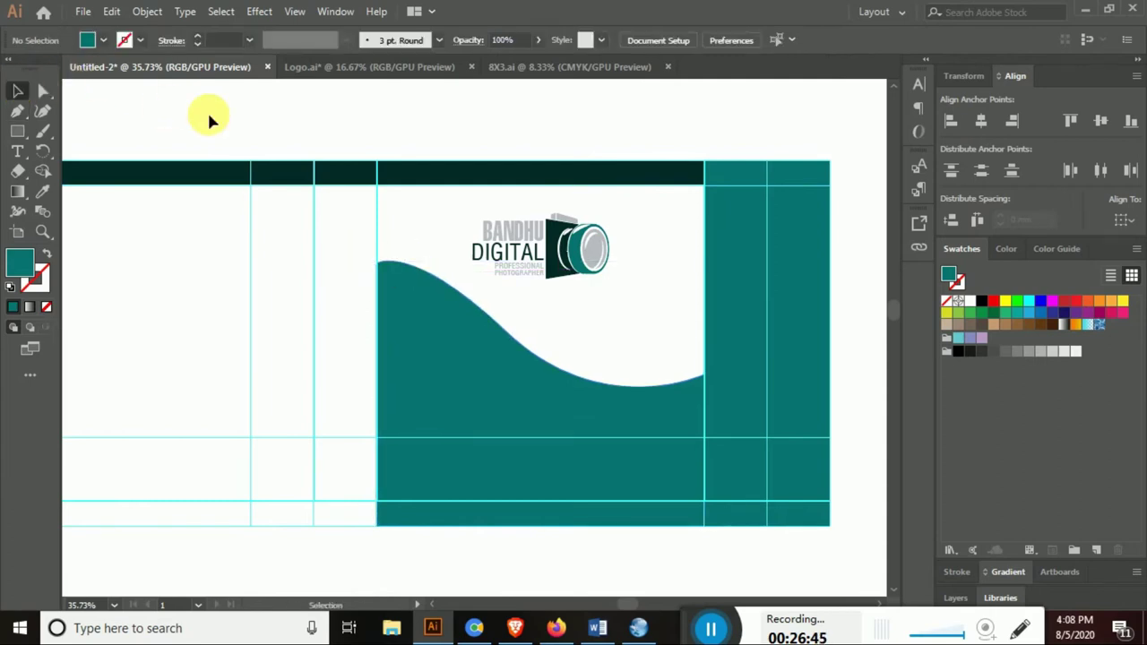
click(462, 372)
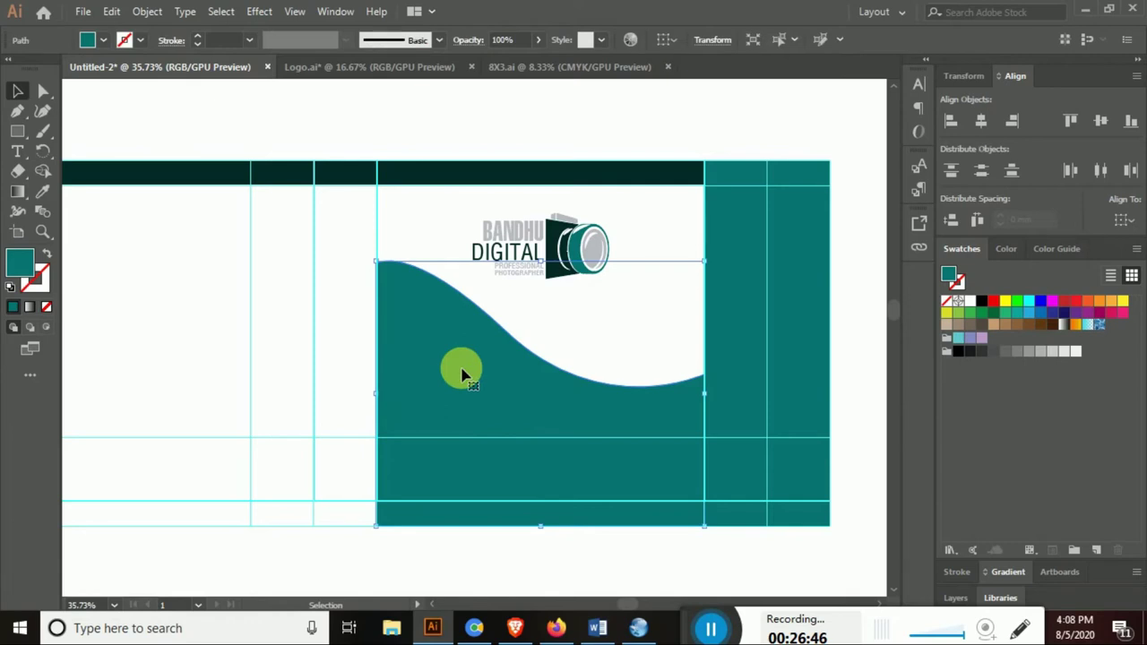
Duplicate the wave slightly lower and fill the copy with the camera lens grey
drag(462, 372, 461, 374)
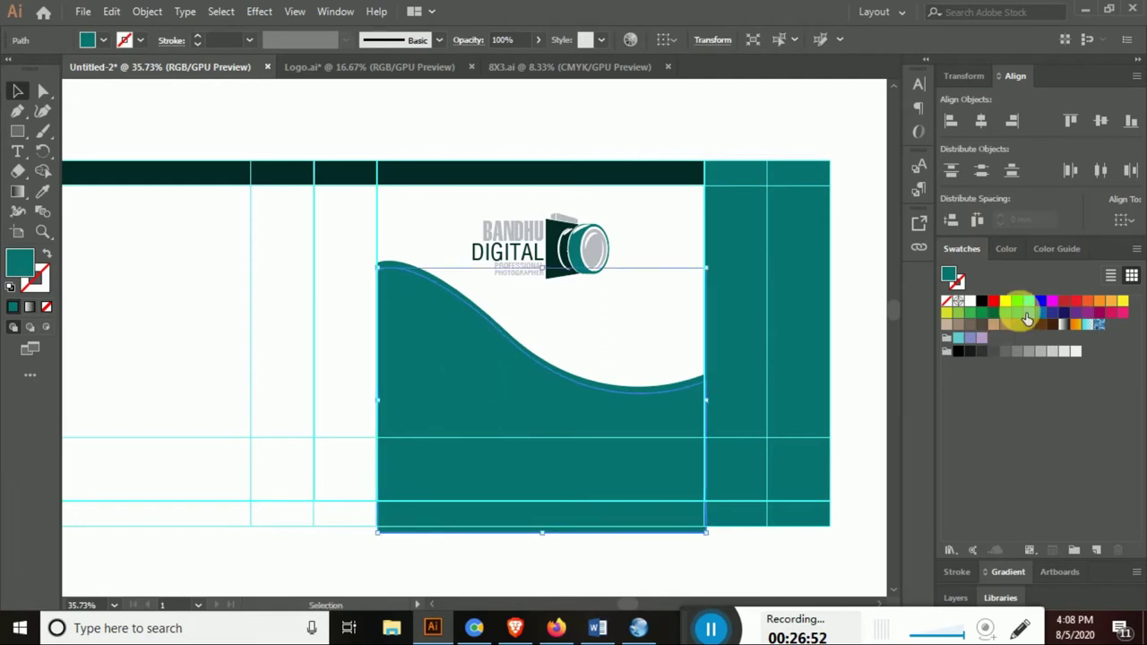
click(42, 191)
click(599, 262)
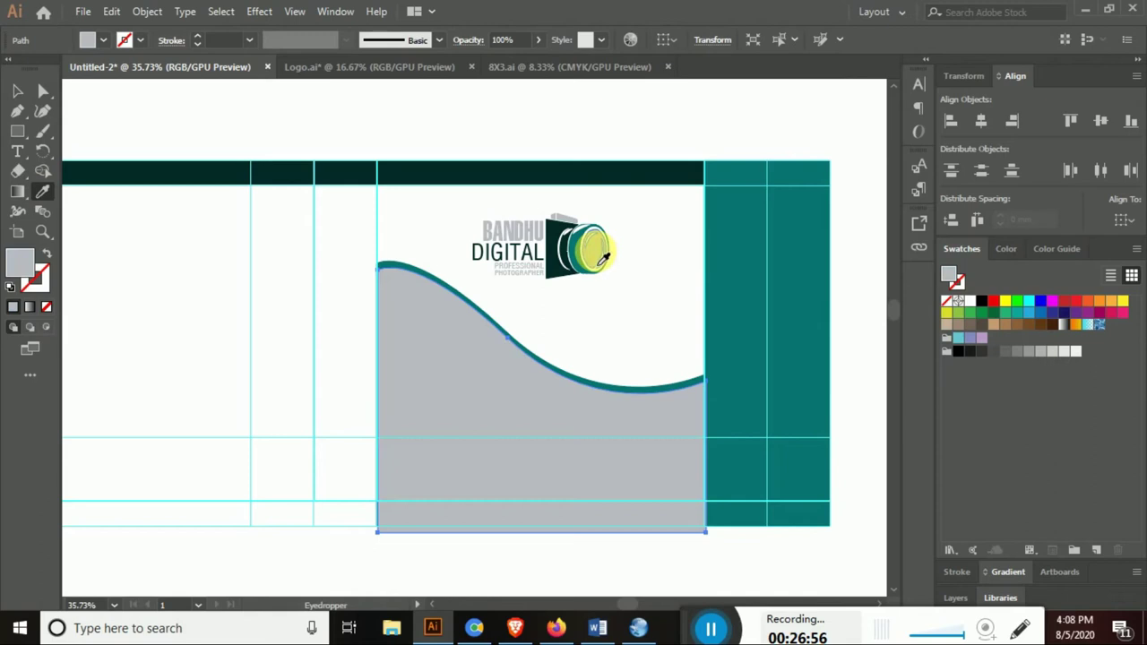
Nudge the grey wave slightly left and lift its bottom edge up to the guide
key(z)
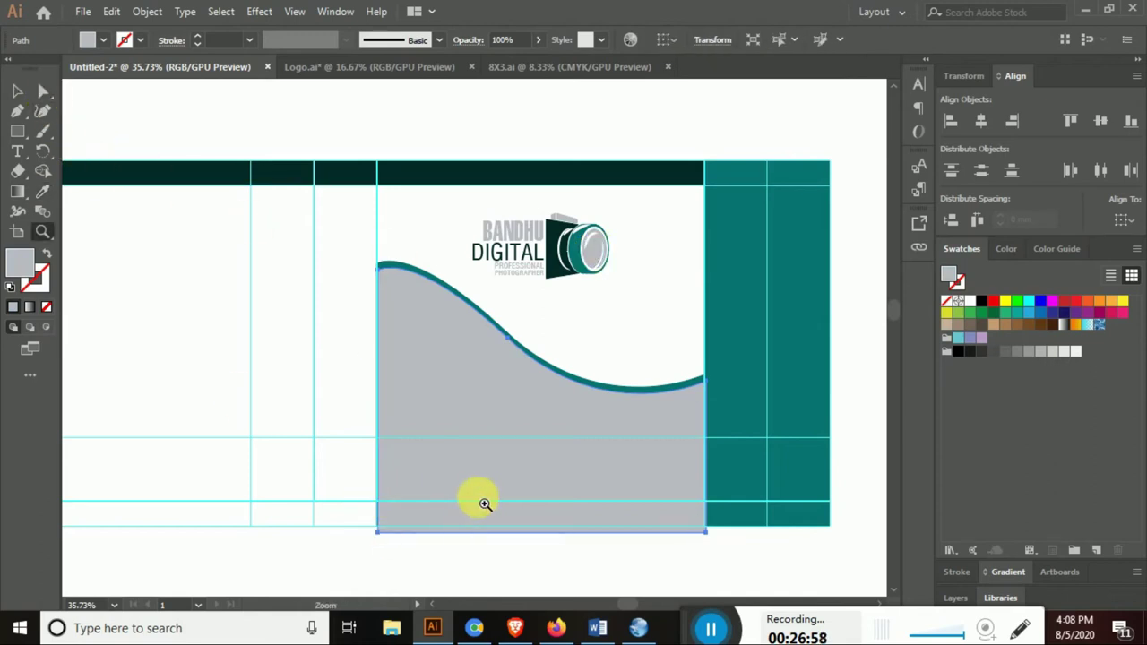
click(485, 504)
click(627, 367)
click(269, 296)
click(315, 384)
click(17, 90)
drag(331, 239, 328, 244)
click(43, 91)
drag(284, 442, 286, 415)
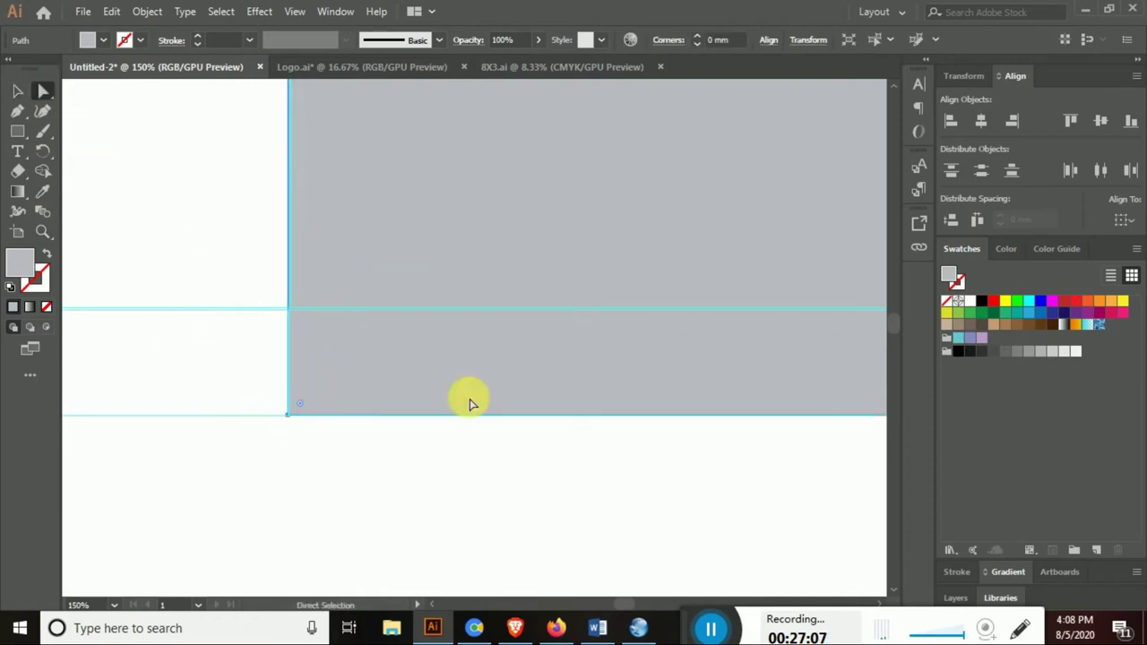
Adjust the grey wave's lower-right corner and reshape its curved top edge
scroll(479, 403, right, 5)
scroll(776, 409, up, 1)
drag(550, 457, 551, 461)
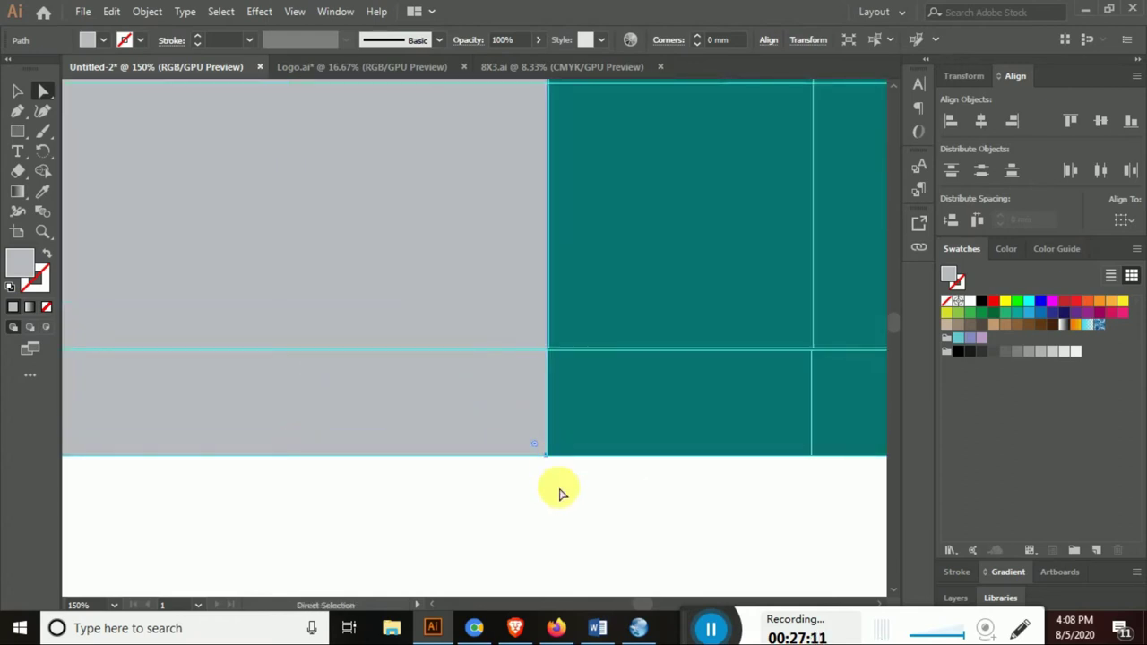
drag(438, 310, 484, 413)
mouse_move(440, 312)
mouse_down()
mouse_move(596, 374)
mouse_move(538, 366)
mouse_up()
drag(756, 284, 750, 300)
key(ctrl+z)
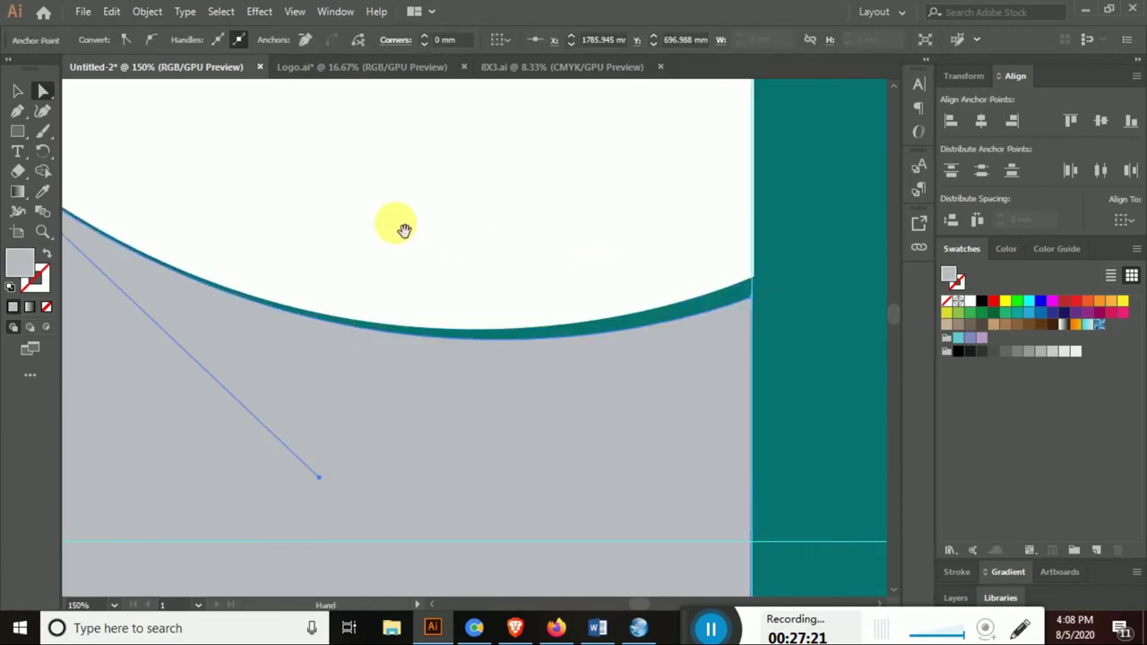
mouse_move(289, 205)
mouse_down()
mouse_move(532, 306)
mouse_move(717, 422)
mouse_up()
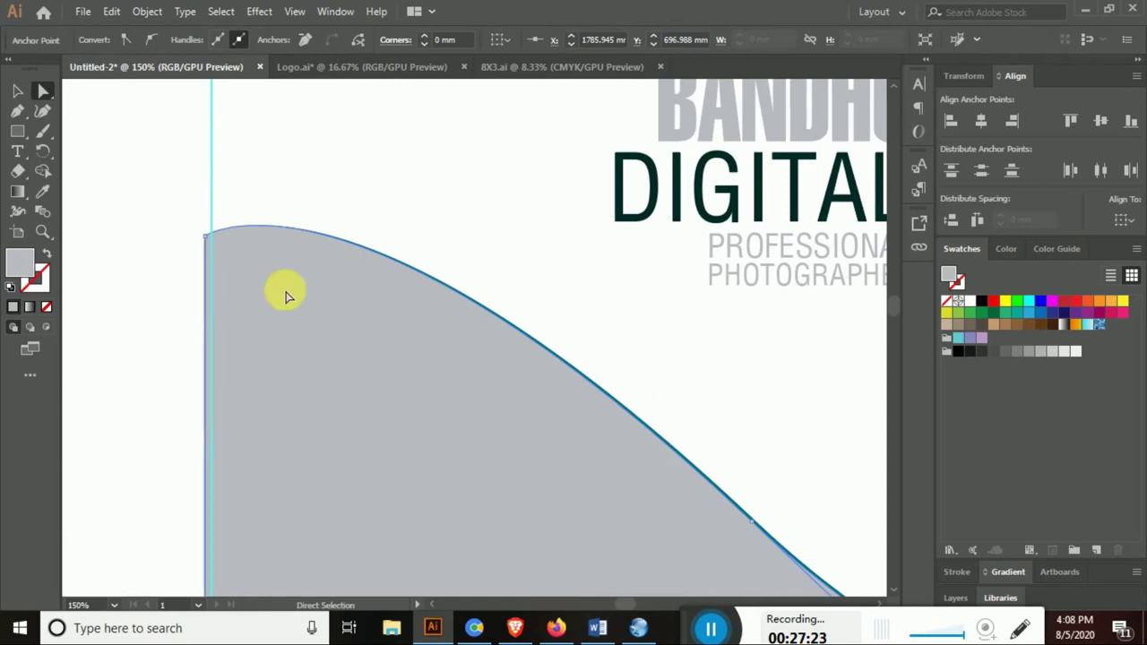
Move the grey wave's top-left anchor point up and right into place
click(145, 224)
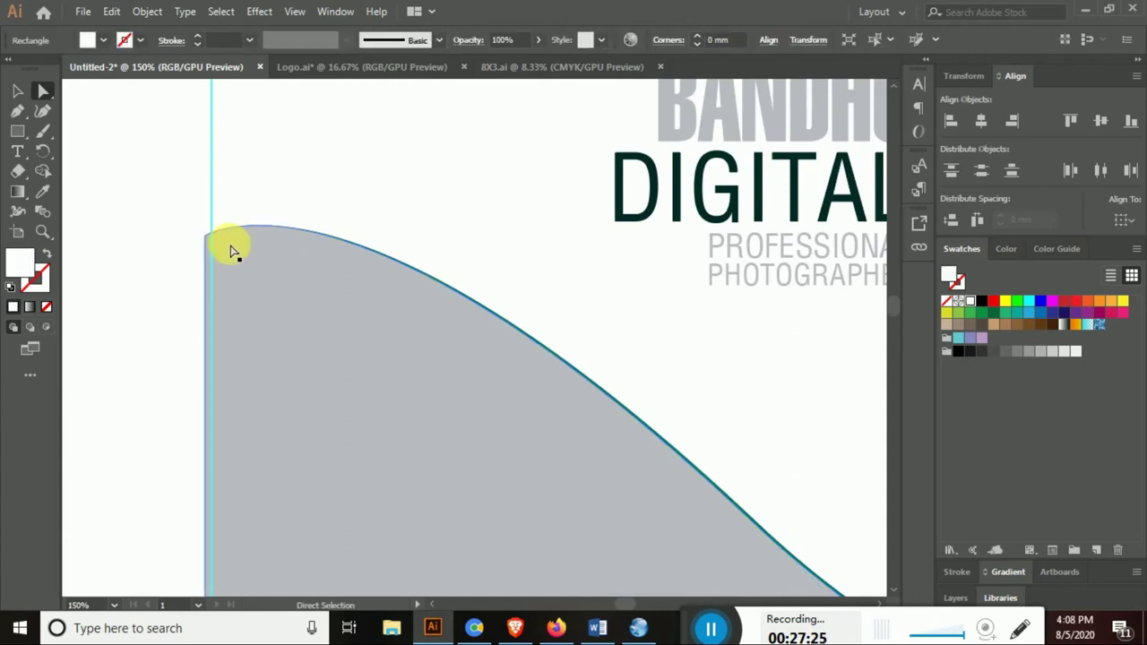
key(z)
mouse_move(206, 243)
mouse_down()
mouse_move(379, 353)
mouse_move(494, 404)
mouse_up()
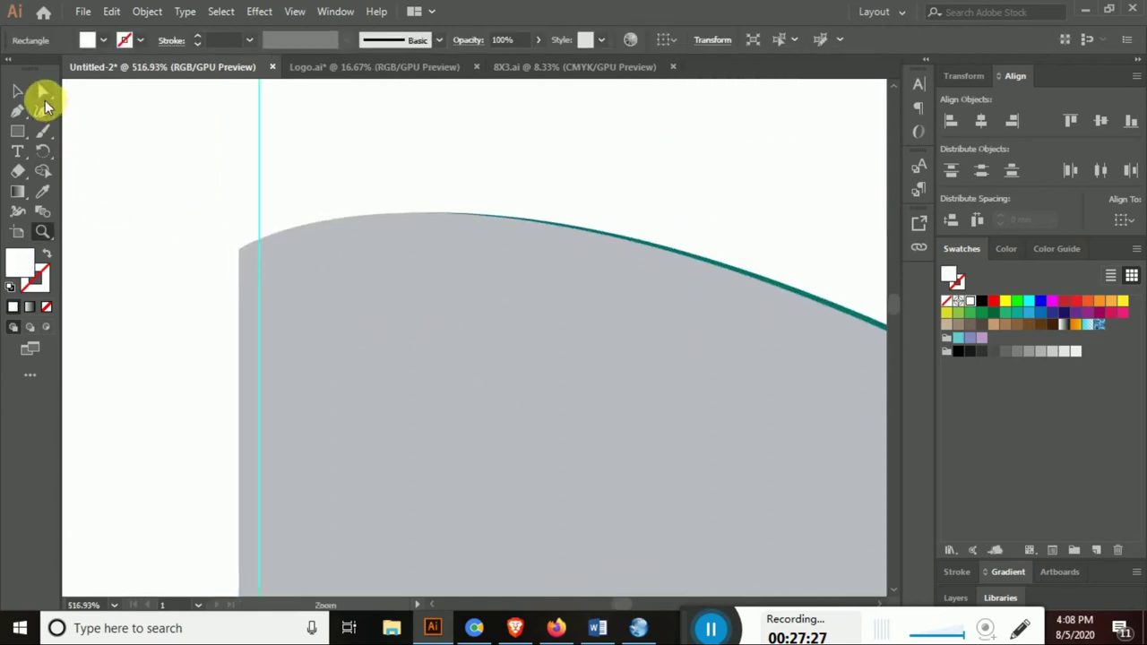
click(44, 95)
drag(248, 254, 259, 247)
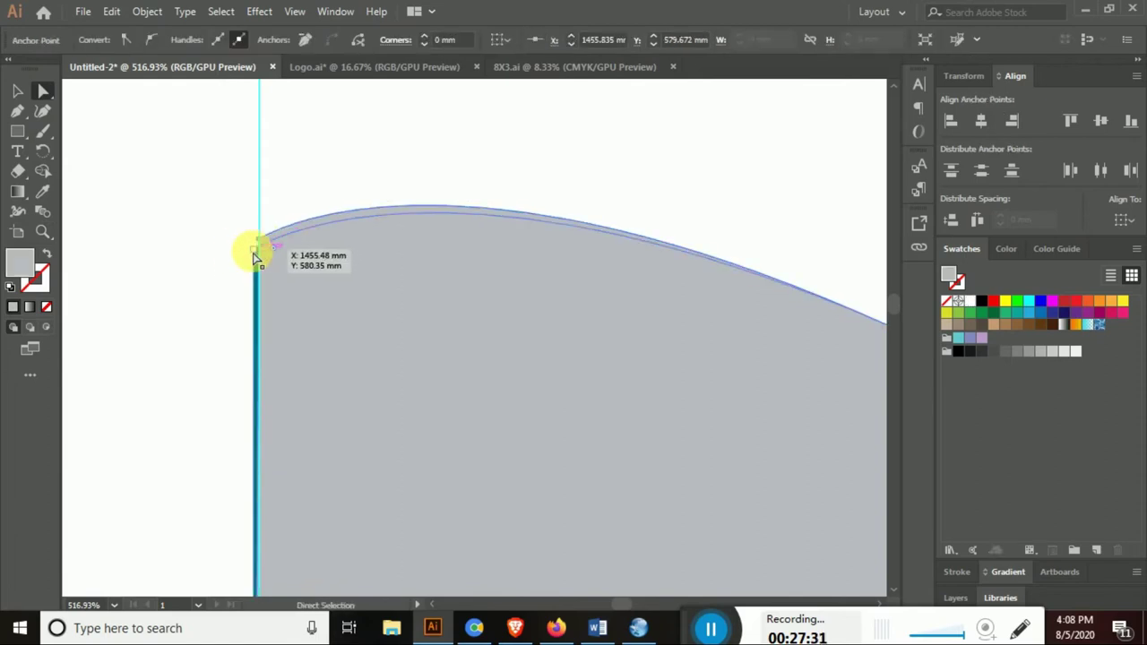
click(235, 312)
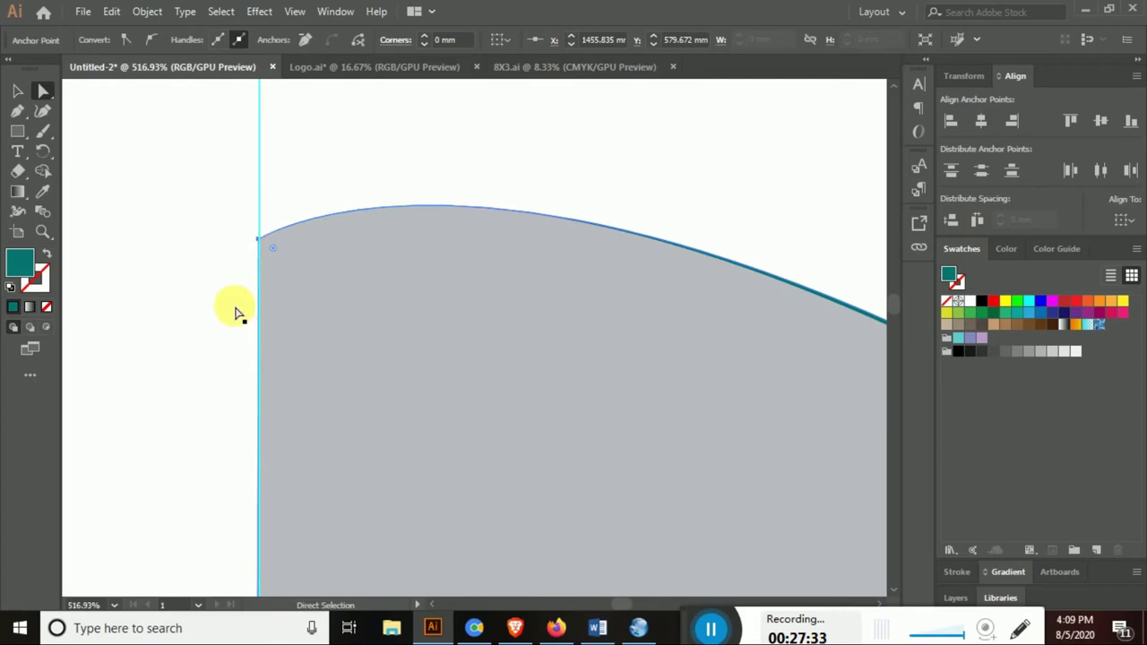
Drag the grey shape's left-edge anchor across onto the panel guide
key(z)
alt+click(386, 456)
mouse_move(386, 456)
mouse_down()
mouse_move(347, 199)
mouse_move(302, 425)
mouse_move(278, 311)
mouse_up()
scroll(313, 354, down, 3)
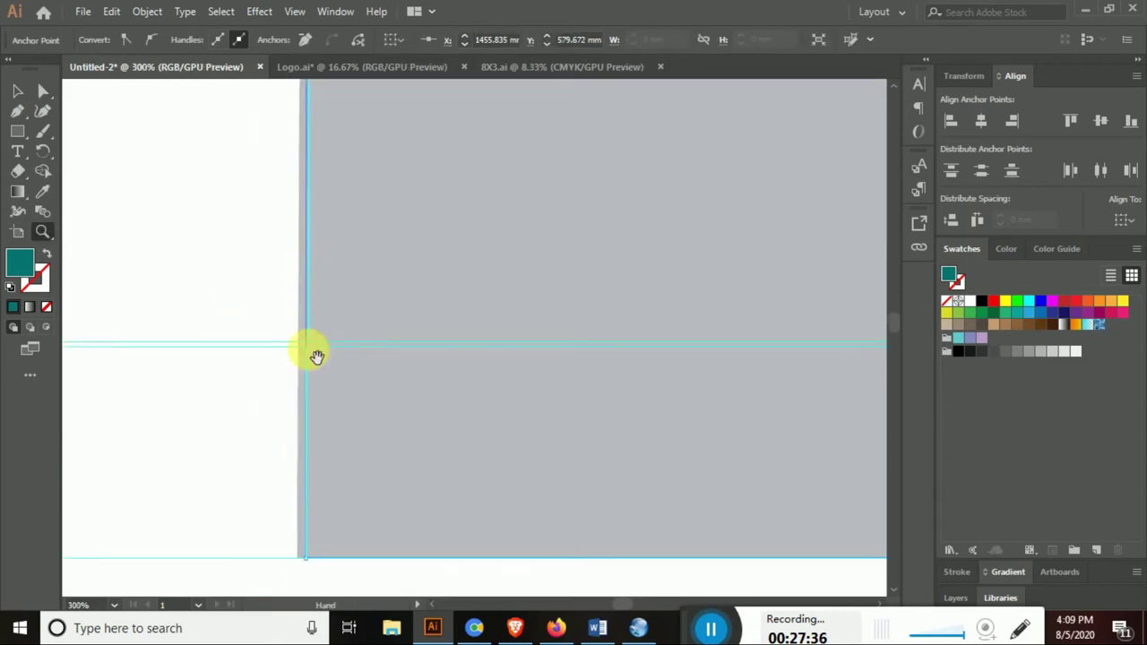
scroll(308, 436, up, 1)
scroll(487, 487, up, 3)
drag(546, 556, 422, 386)
scroll(442, 350, up, 3)
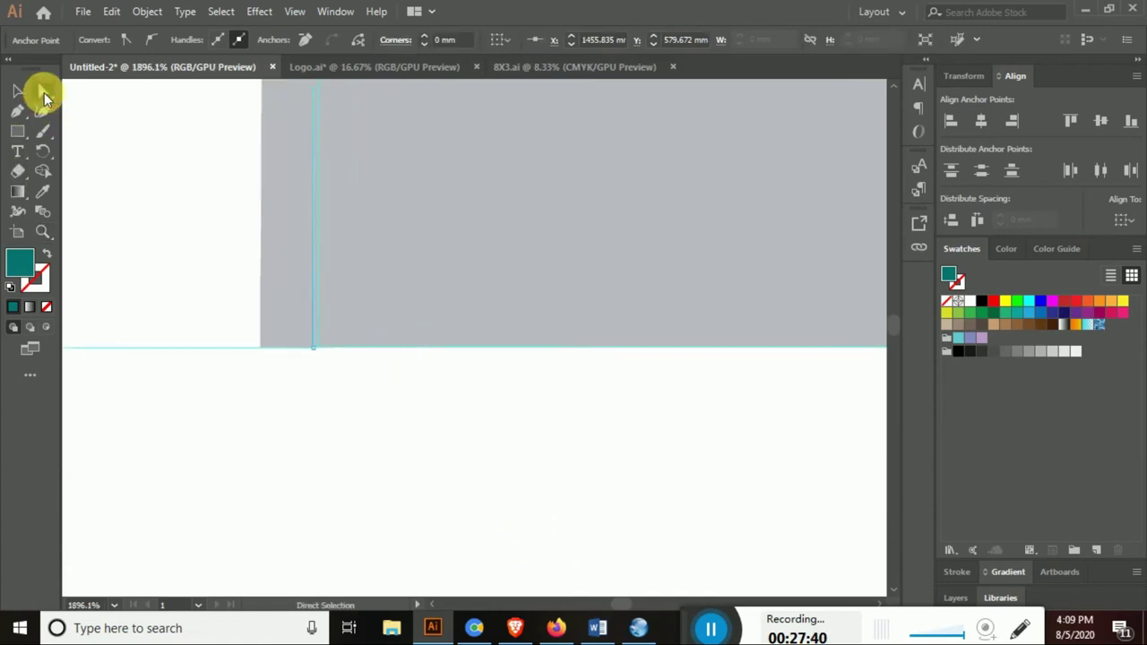
click(43, 91)
drag(263, 353, 313, 354)
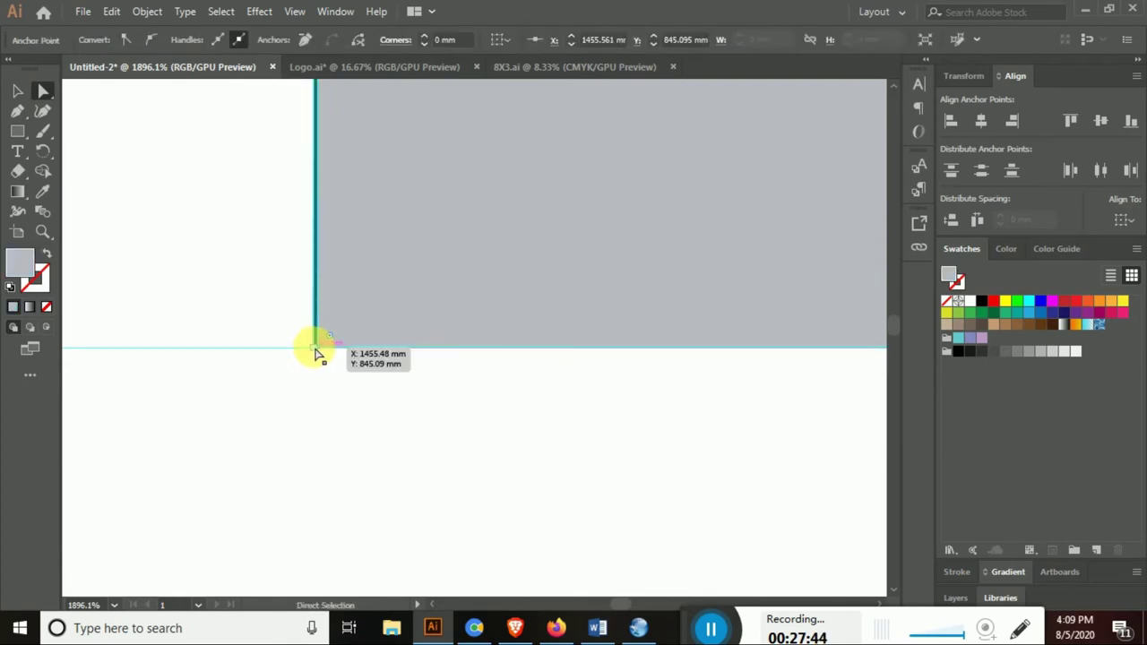
click(272, 318)
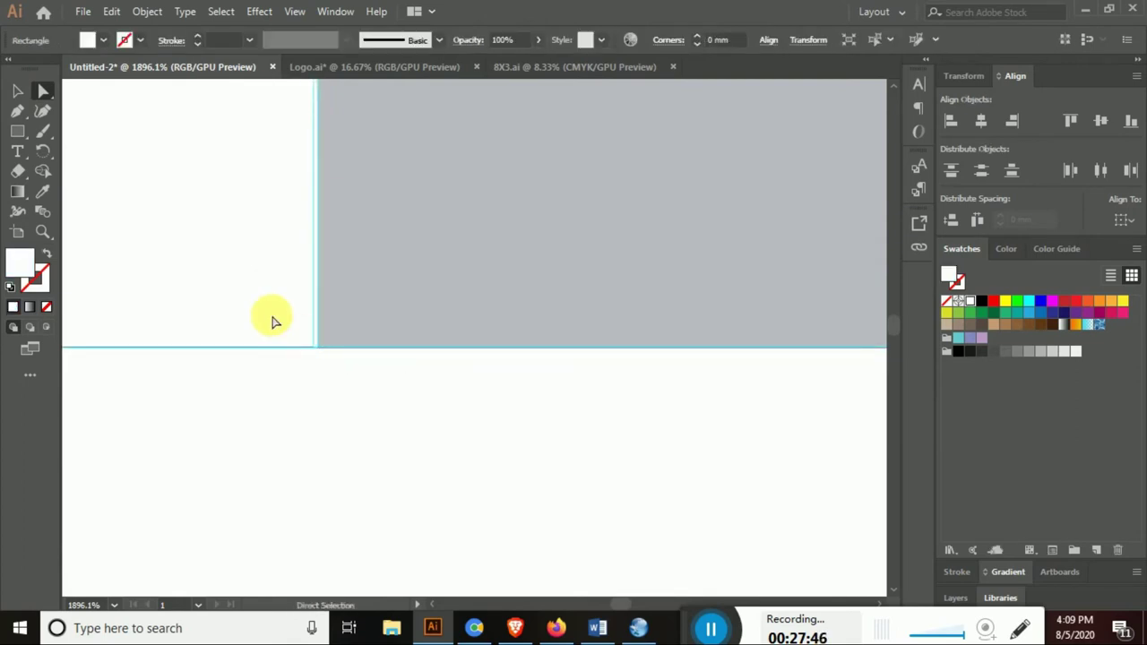
Zoom back out to view the wave and the side panel
key(z)
alt+click(450, 278)
alt+click(573, 250)
alt+click(578, 252)
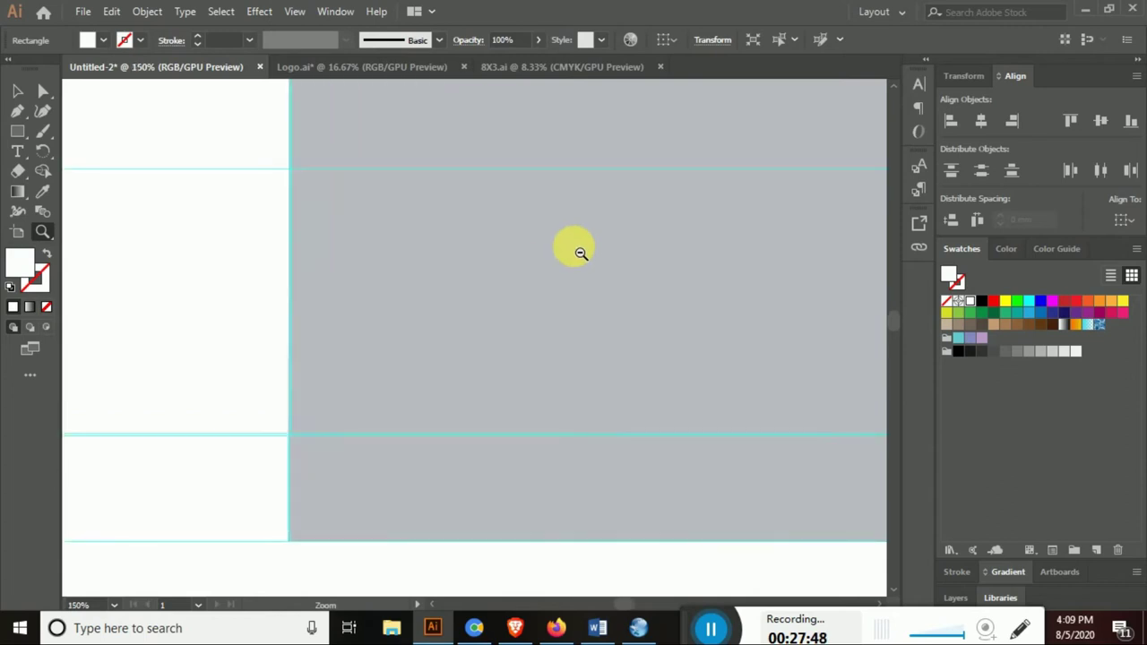
alt+click(580, 253)
alt+click(563, 349)
drag(538, 391, 600, 428)
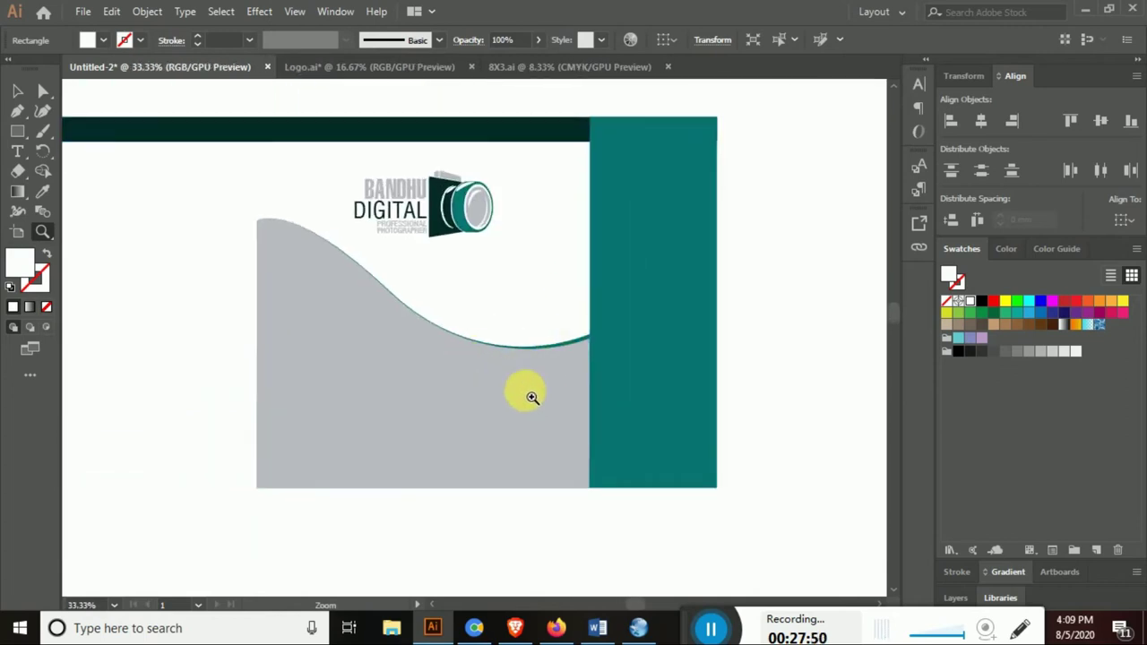
Alt-drag a slightly lowered copy of the wave and fill it with the logo's dark teal
click(22, 96)
drag(206, 248, 232, 272)
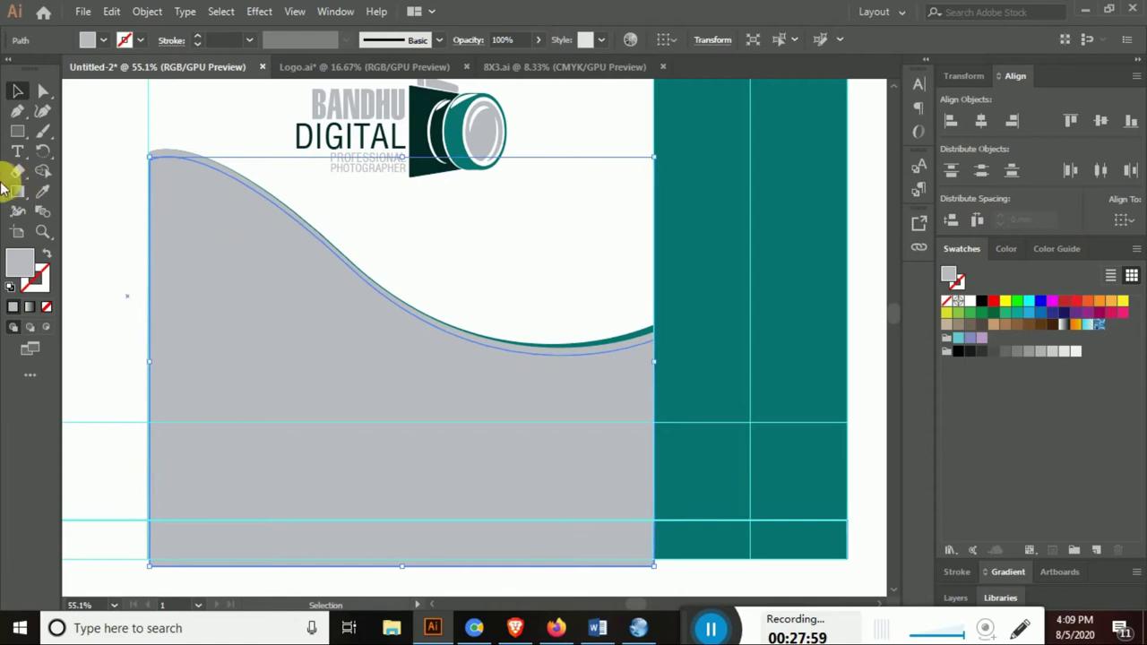
click(43, 196)
click(465, 154)
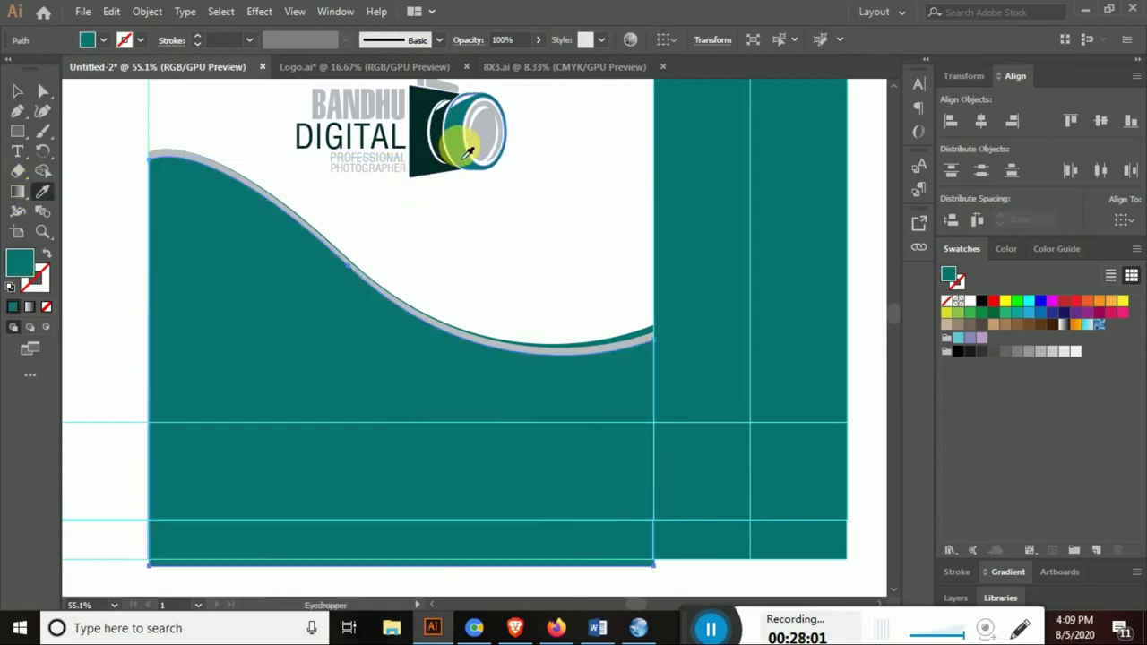
click(423, 124)
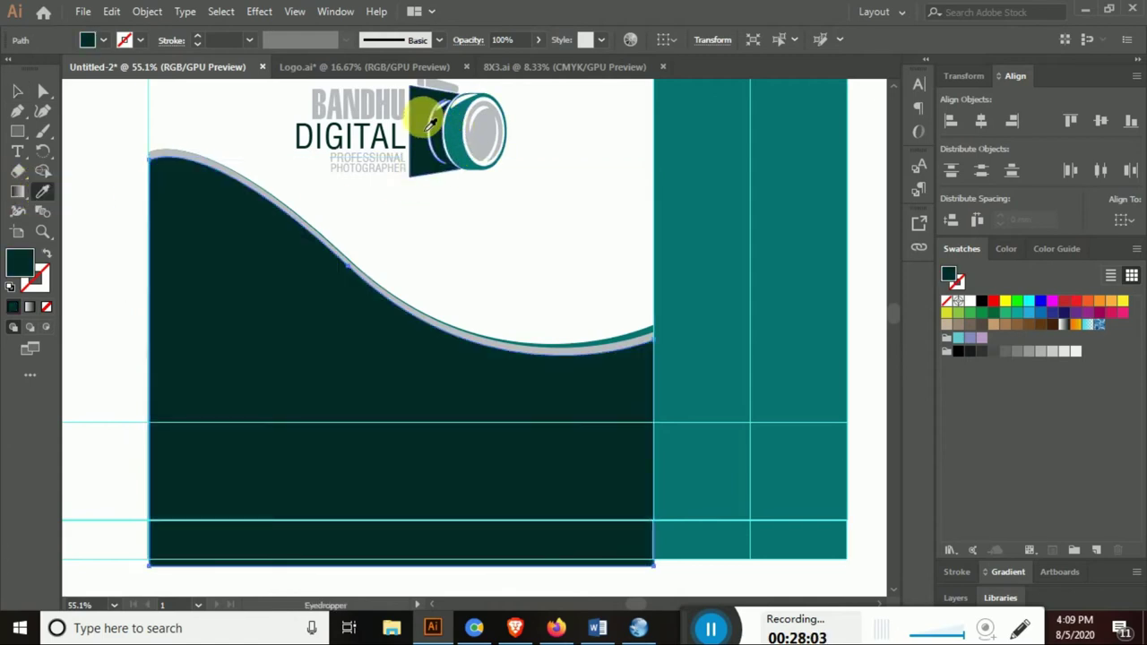
Nudge the grey wave behind the dark one down and back up to set the grey band
click(17, 95)
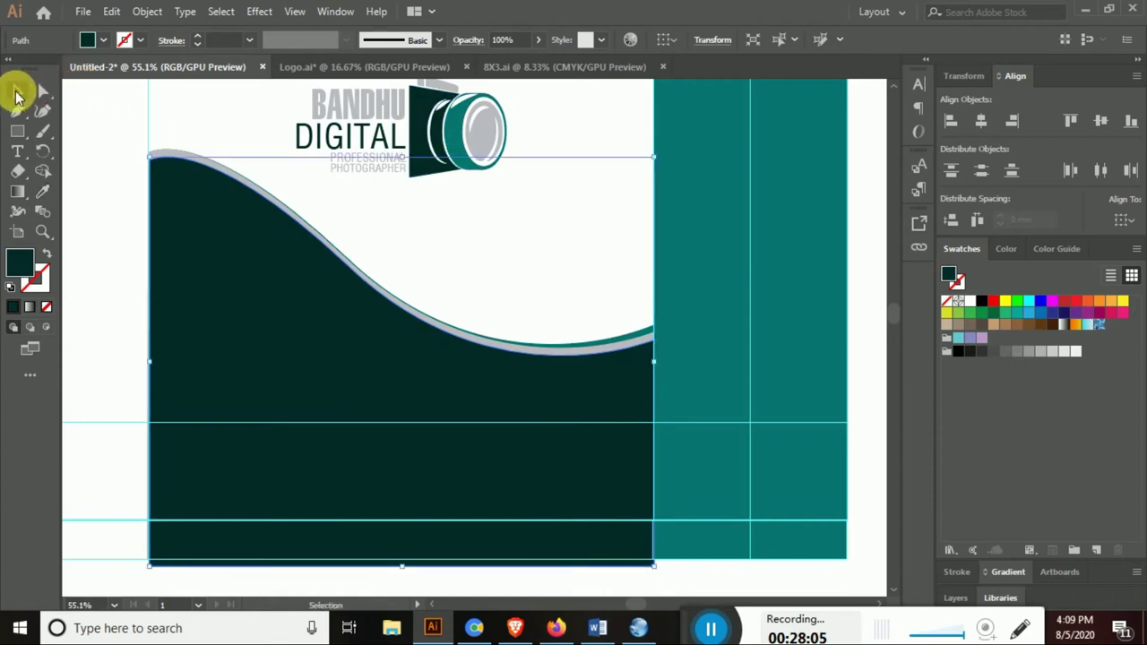
click(164, 150)
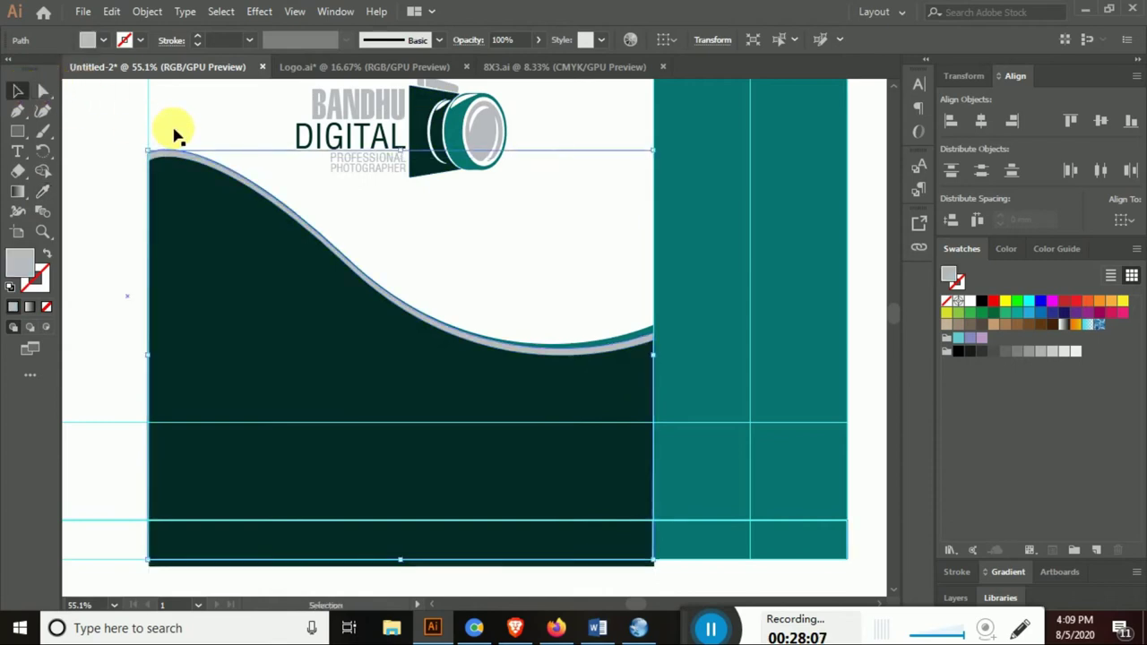
key(Down)
key(Down)
key(Down)
key(Down)
key(Up)
key(Up)
key(Up)
key(Up)
click(177, 201)
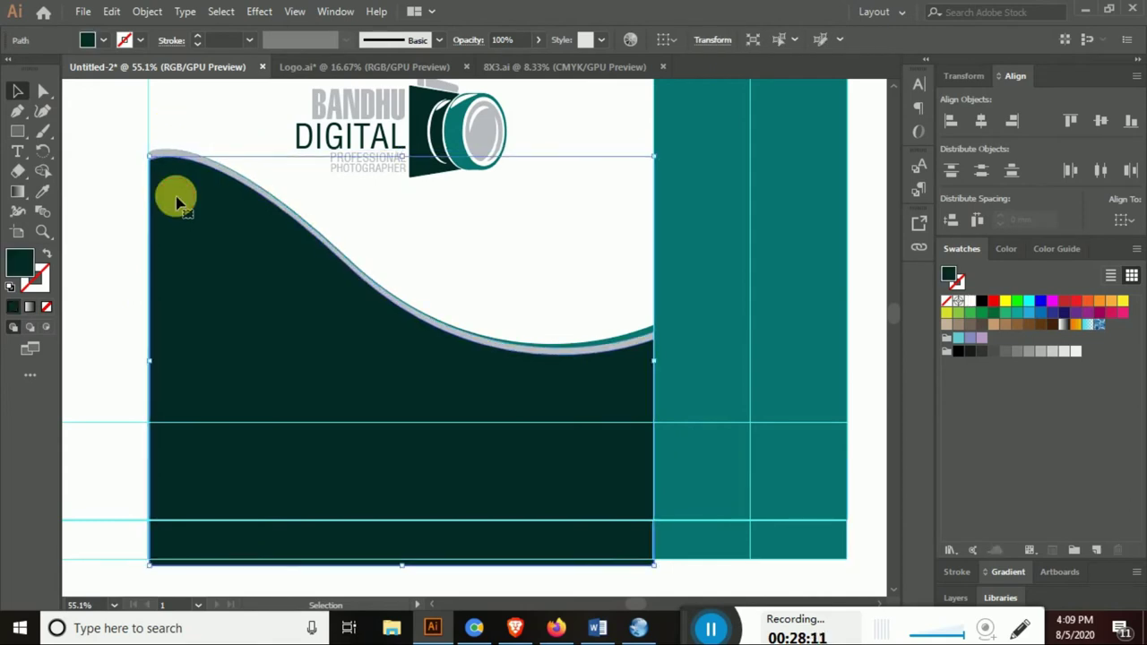
click(119, 222)
Pull the dark wave's top-left corner anchor into place on the guide
key(z)
drag(128, 174, 512, 402)
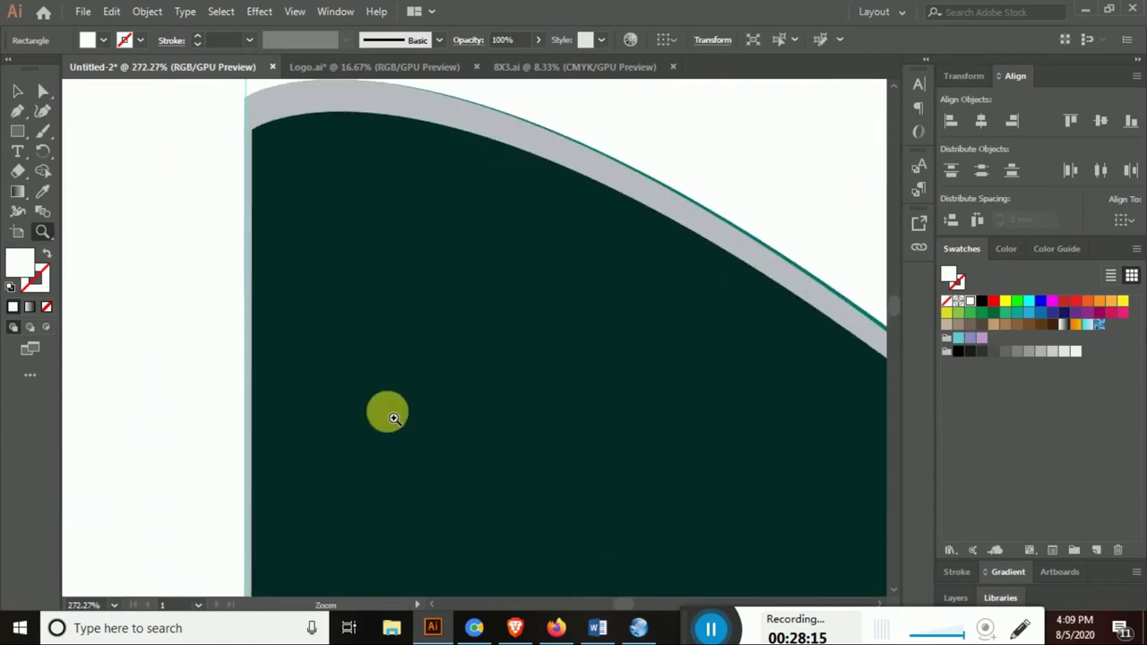
drag(289, 200, 356, 328)
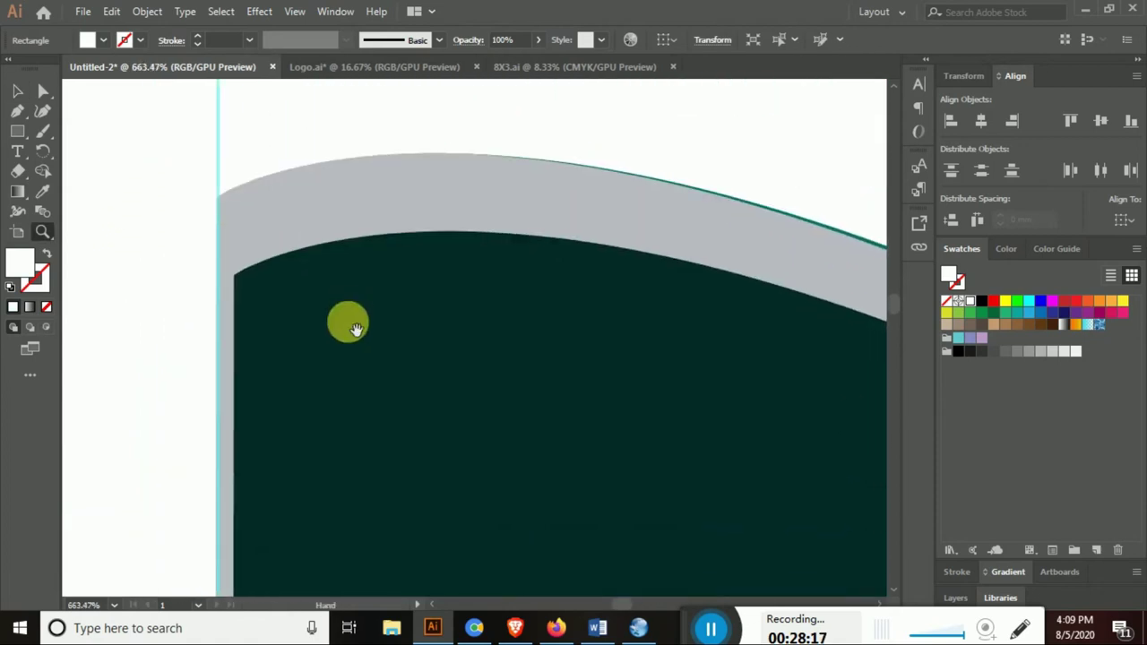
click(42, 90)
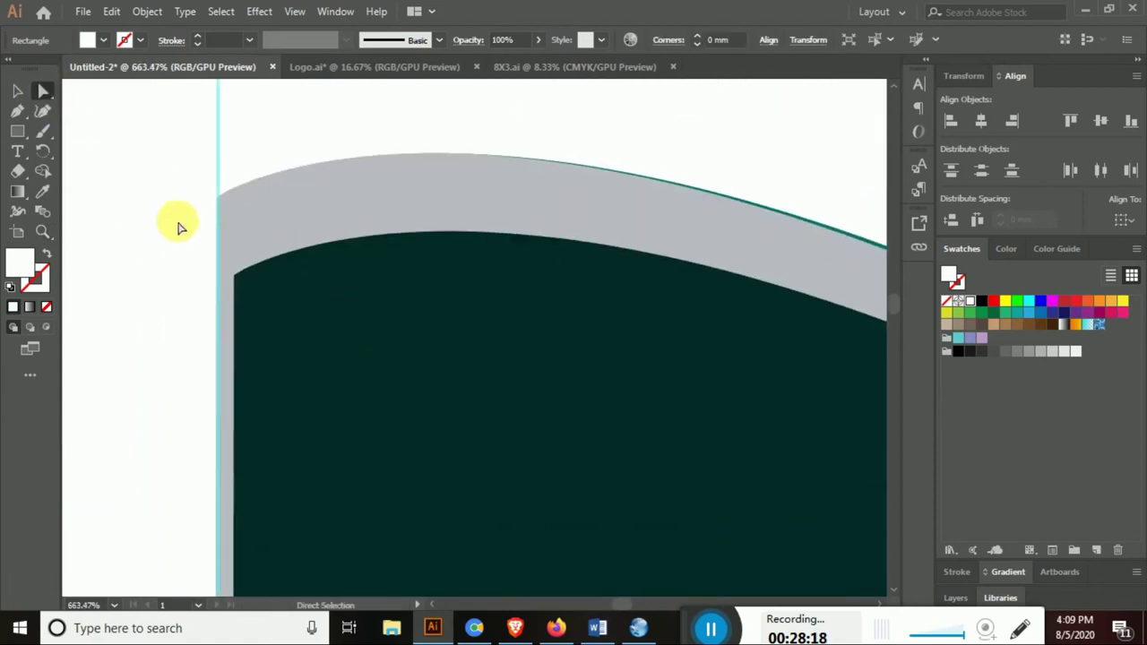
click(241, 280)
drag(236, 276, 219, 193)
key(ctrl+minus)
key(ctrl+minus)
key(ctrl+minus)
Raise the dark shape's bottom-left corner up to the guide
mouse_move(356, 415)
mouse_down()
mouse_move(612, 493)
mouse_move(426, 400)
mouse_move(308, 95)
mouse_move(282, 287)
mouse_up()
drag(281, 358, 277, 108)
mouse_move(309, 194)
mouse_down()
mouse_move(325, 520)
mouse_move(279, 460)
mouse_move(269, 340)
mouse_move(515, 487)
mouse_up()
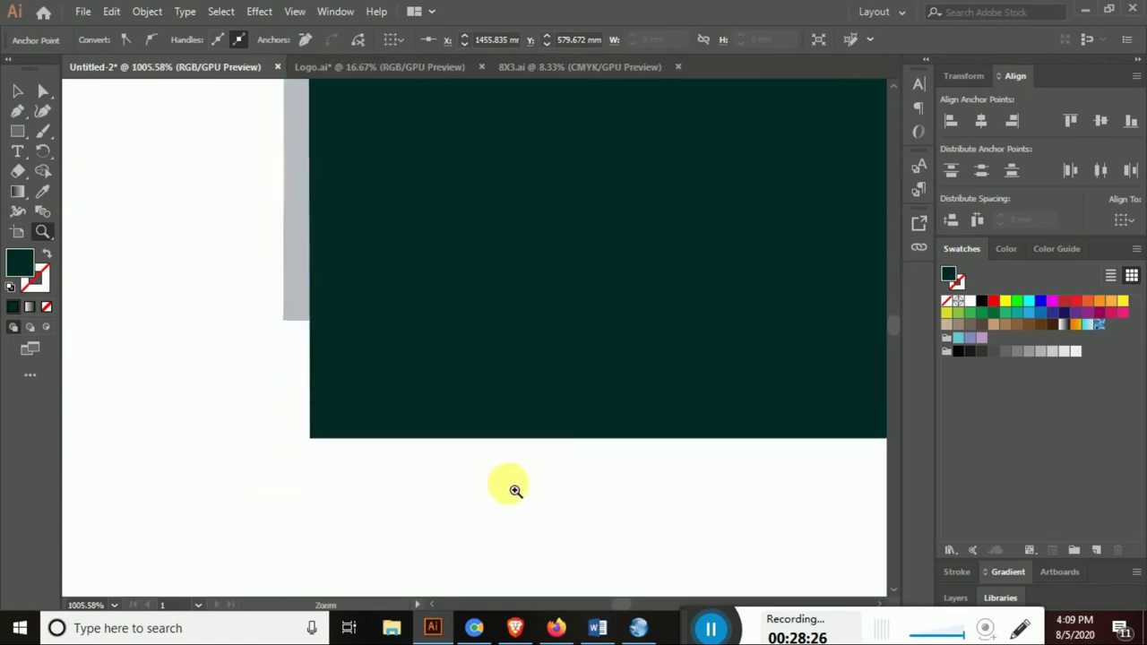
click(44, 93)
click(230, 448)
drag(310, 439, 289, 320)
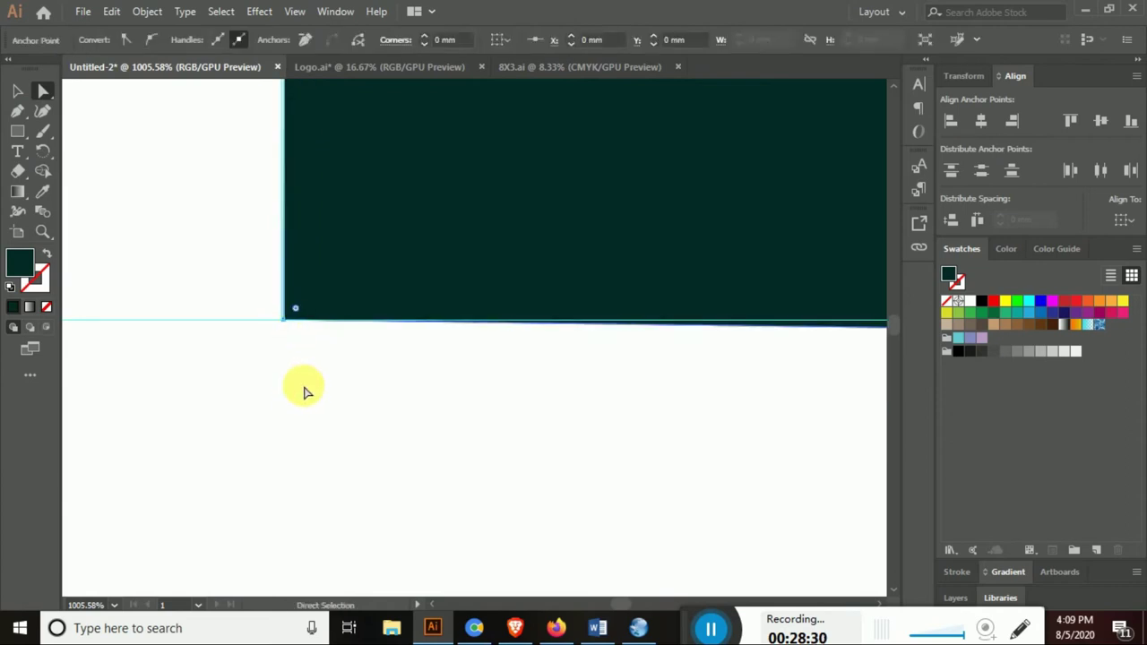
Move the dark shape's lower-right corner so it meets the panel edge
key(z)
alt+click(688, 290)
alt+click(688, 290)
mouse_move(740, 377)
mouse_down()
mouse_move(599, 386)
mouse_move(708, 399)
mouse_move(453, 451)
mouse_move(702, 543)
mouse_move(474, 299)
mouse_move(203, 199)
mouse_up()
click(49, 94)
drag(518, 330, 500, 218)
key(ctrl+z)
click(538, 340)
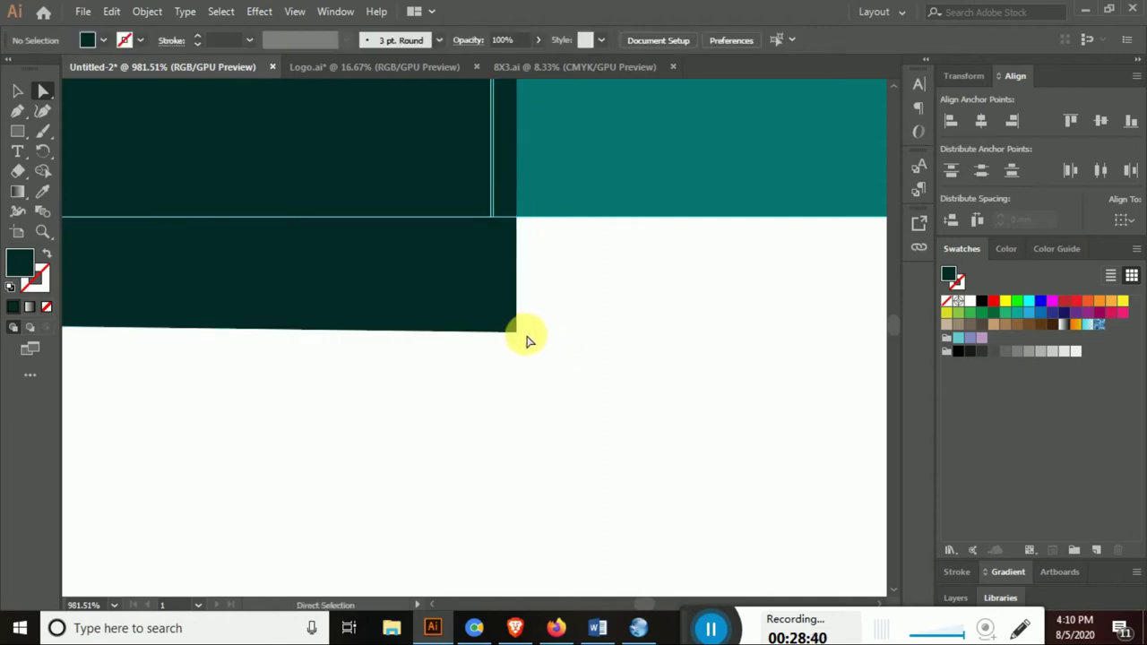
mouse_move(514, 331)
mouse_down()
mouse_move(492, 217)
mouse_move(511, 460)
mouse_up()
Align the dark wave's and teal band's right-end corners with the side panel edge
alt+click(502, 452)
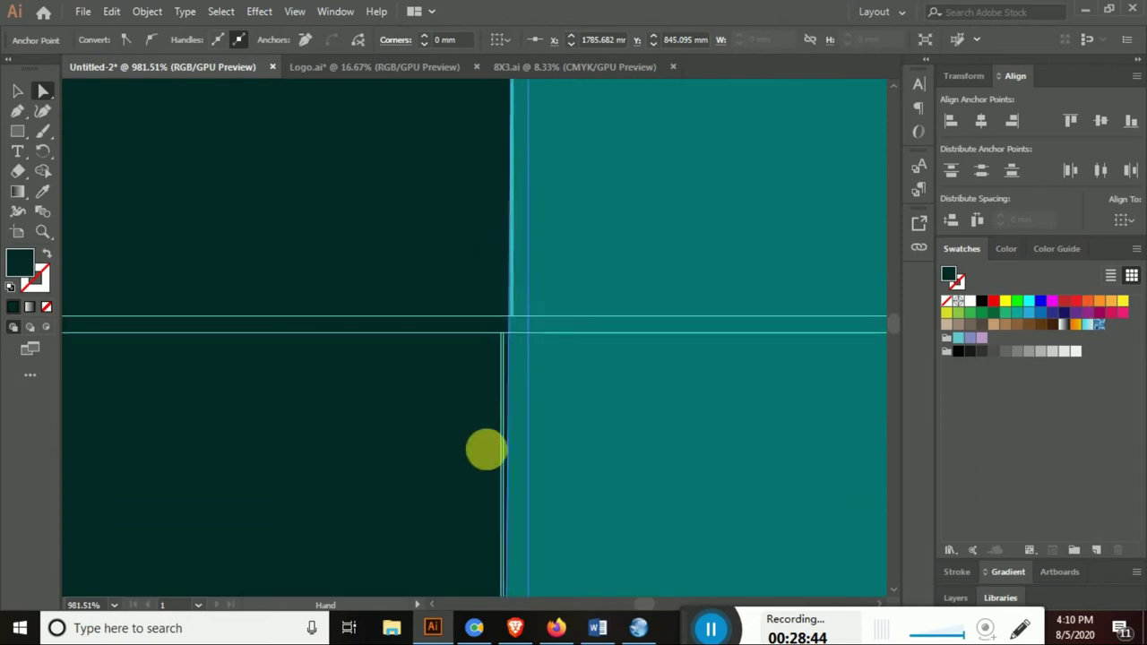
alt+click(499, 195)
alt+click(499, 194)
alt+click(436, 193)
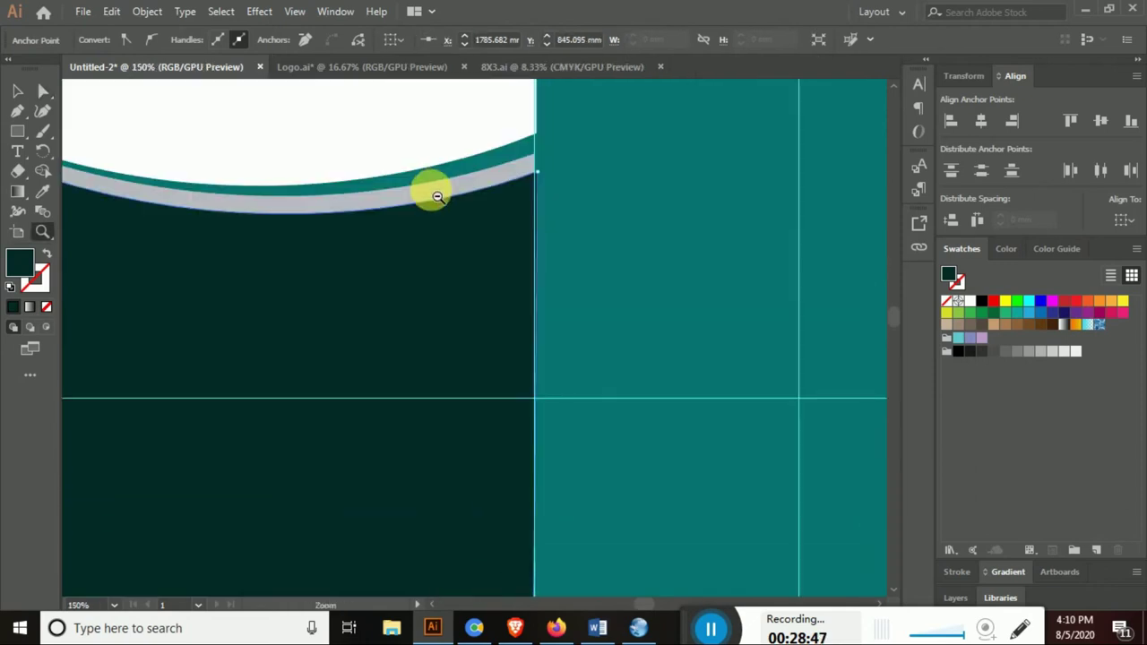
mouse_move(507, 174)
mouse_down()
mouse_move(523, 317)
mouse_move(794, 465)
mouse_up()
drag(583, 379, 570, 323)
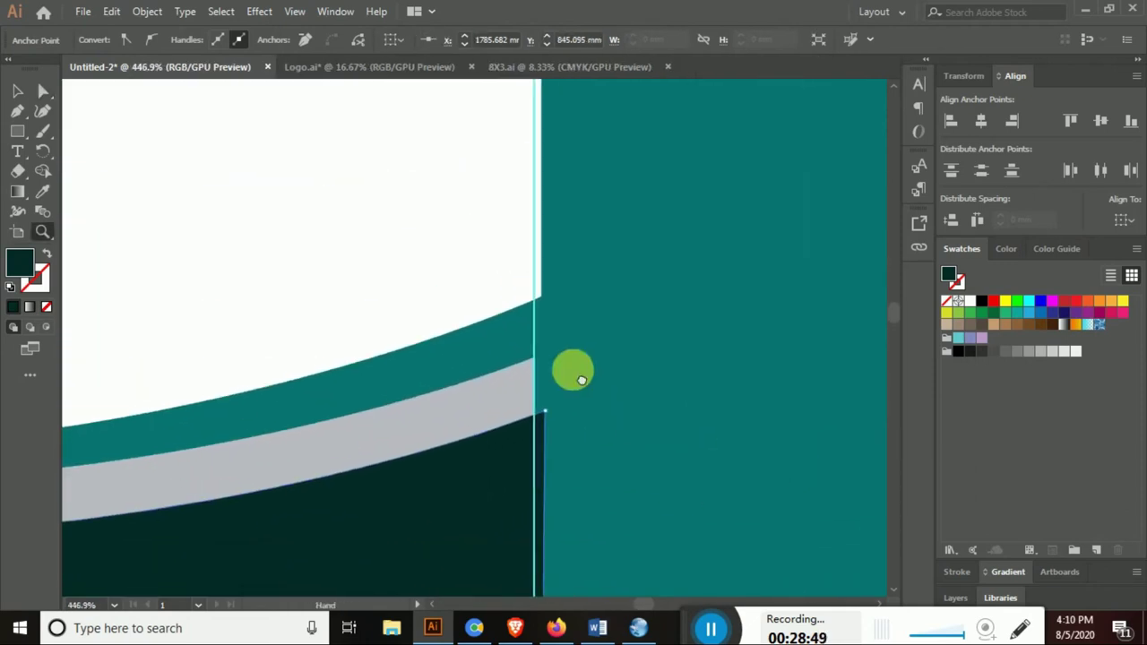
click(35, 89)
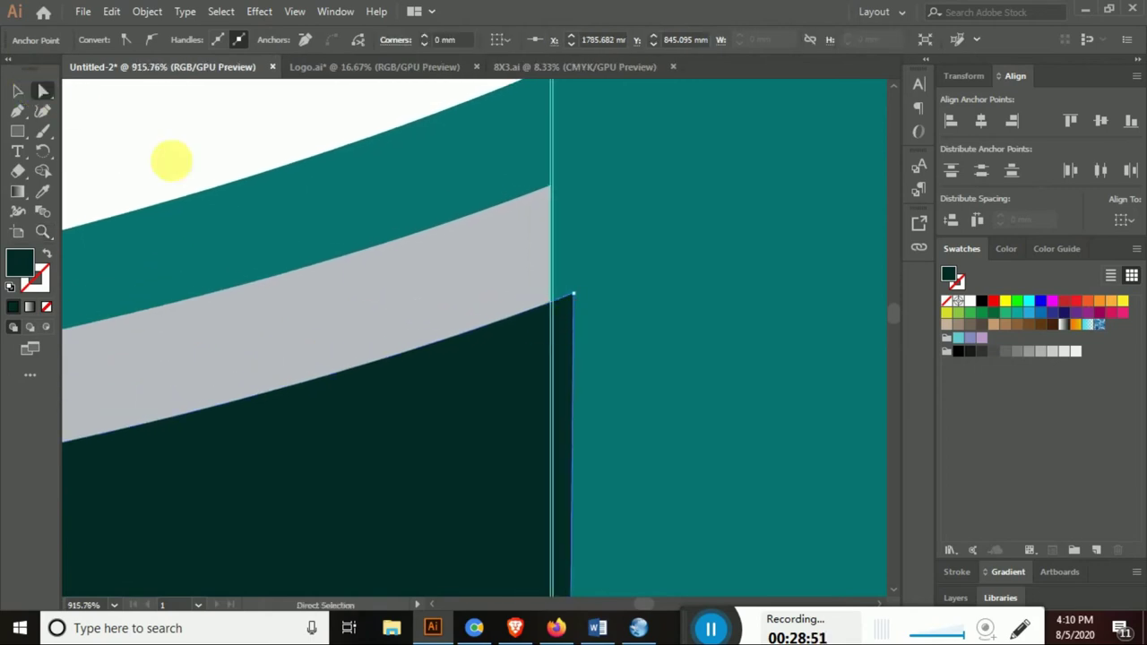
drag(574, 297, 543, 314)
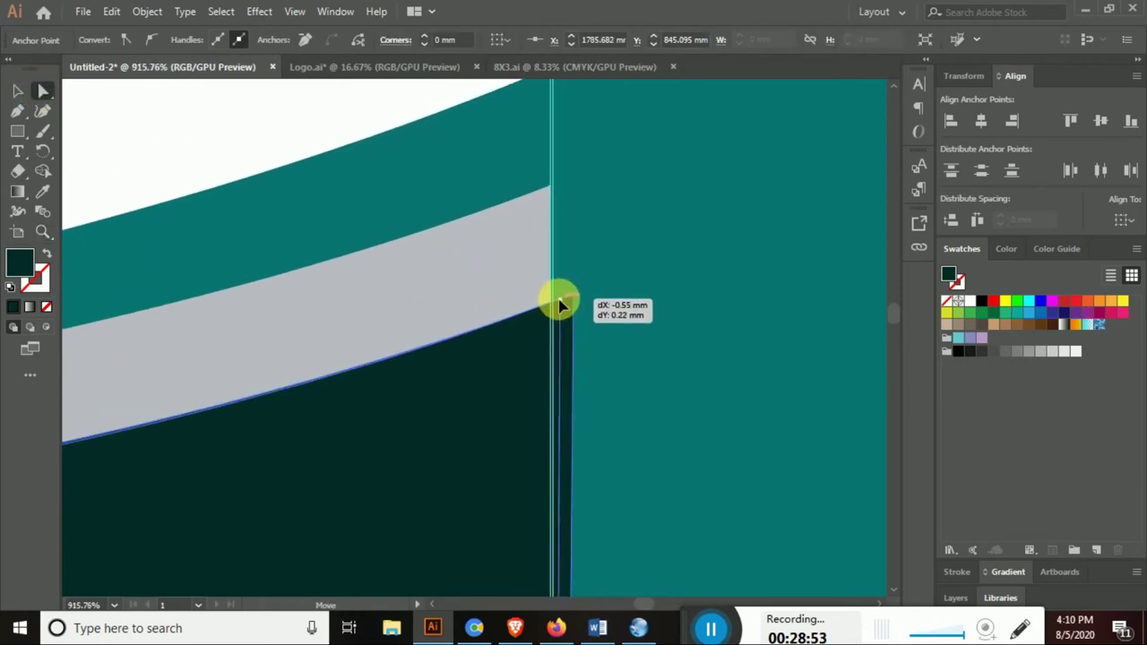
scroll(561, 249, up, 3)
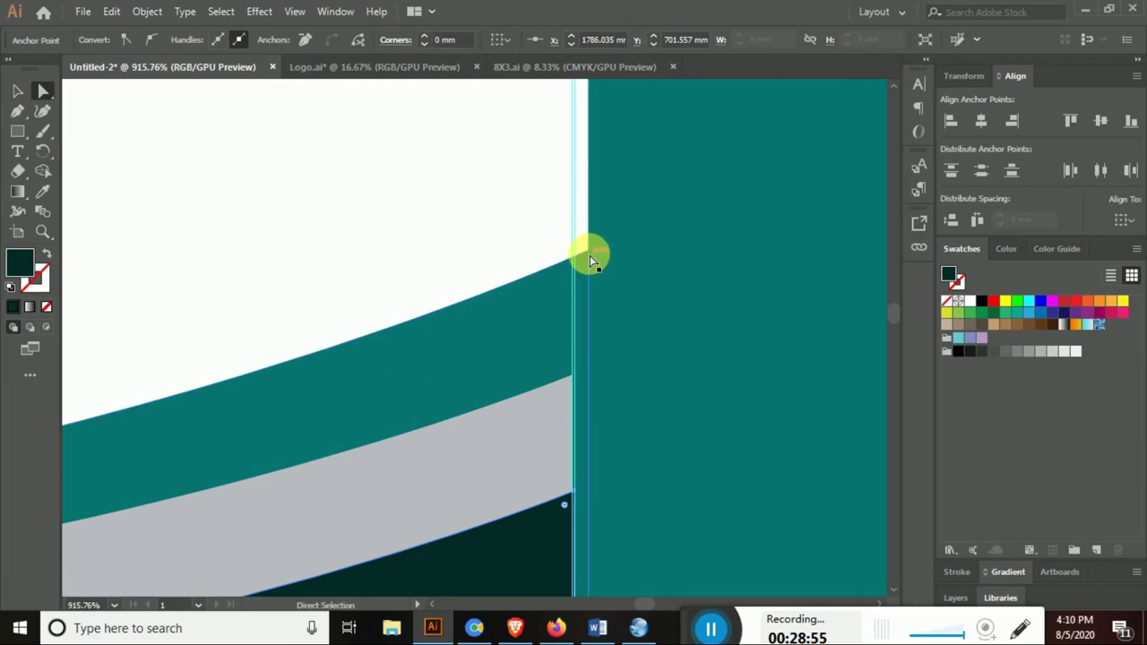
drag(588, 252, 575, 262)
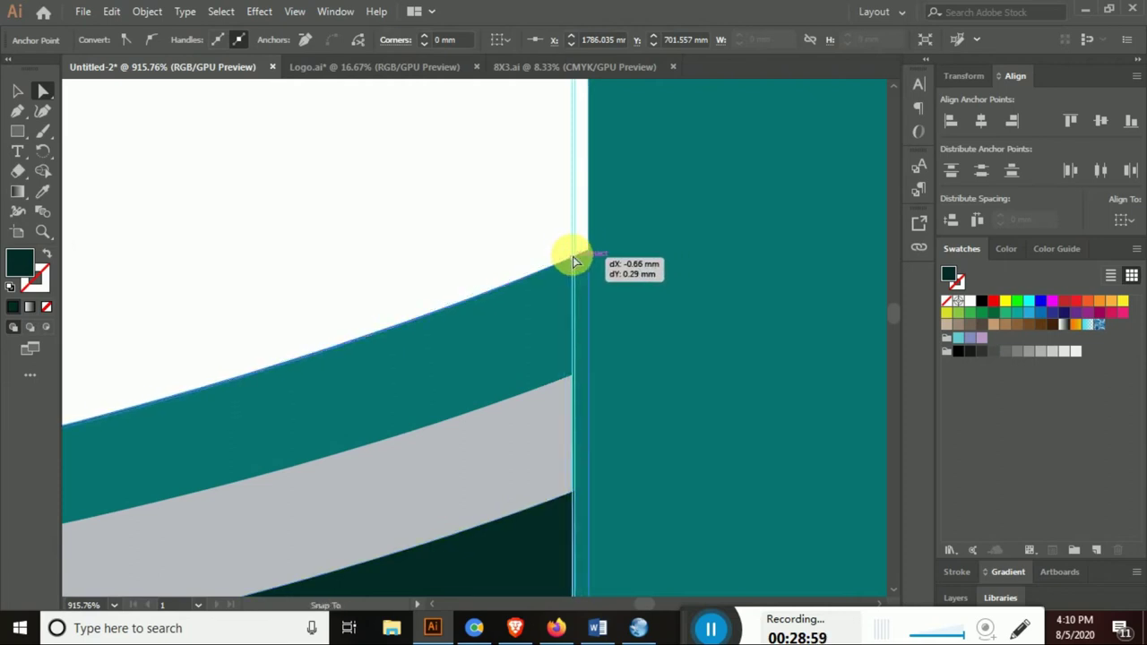
drag(572, 257, 572, 257)
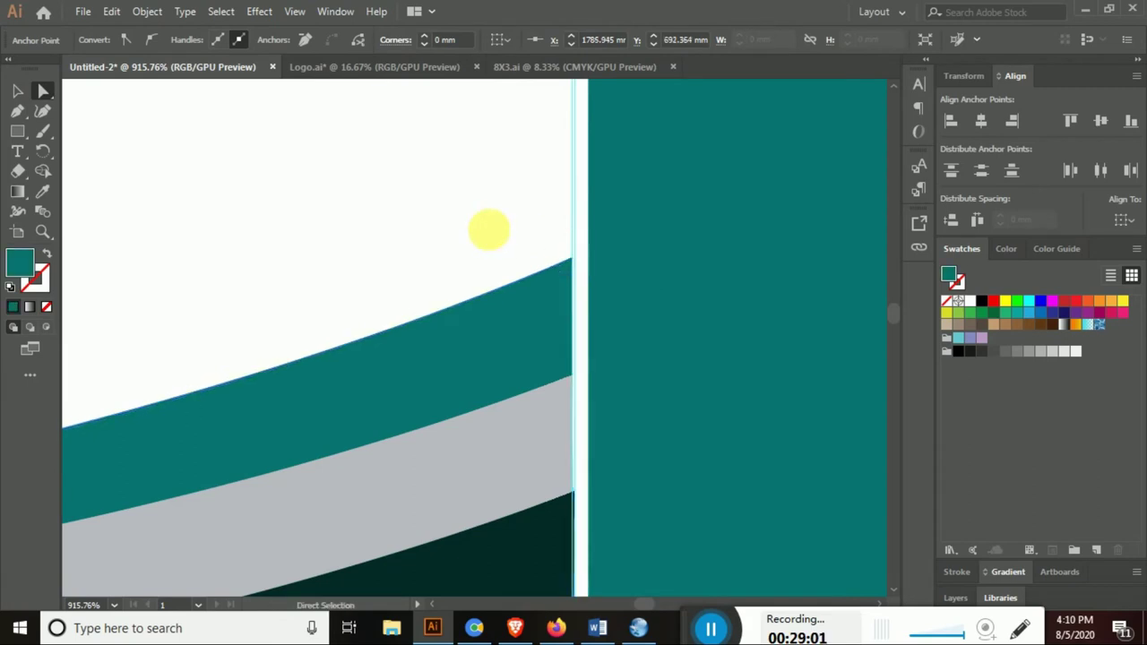
Zoom out to see the whole box layout
key(z)
alt+click(520, 469)
alt+click(533, 333)
alt+click(445, 299)
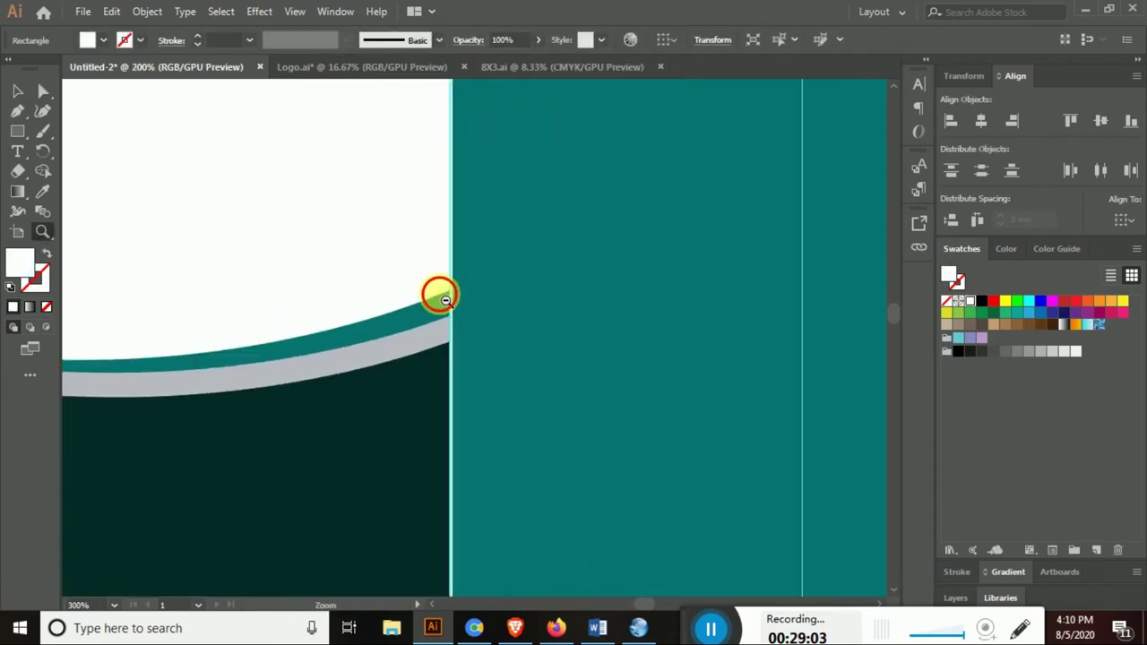
alt+click(445, 300)
alt+click(527, 353)
alt+click(533, 359)
alt+click(460, 315)
Shrink the camera logo and position it just above the wave curve
alt+click(464, 323)
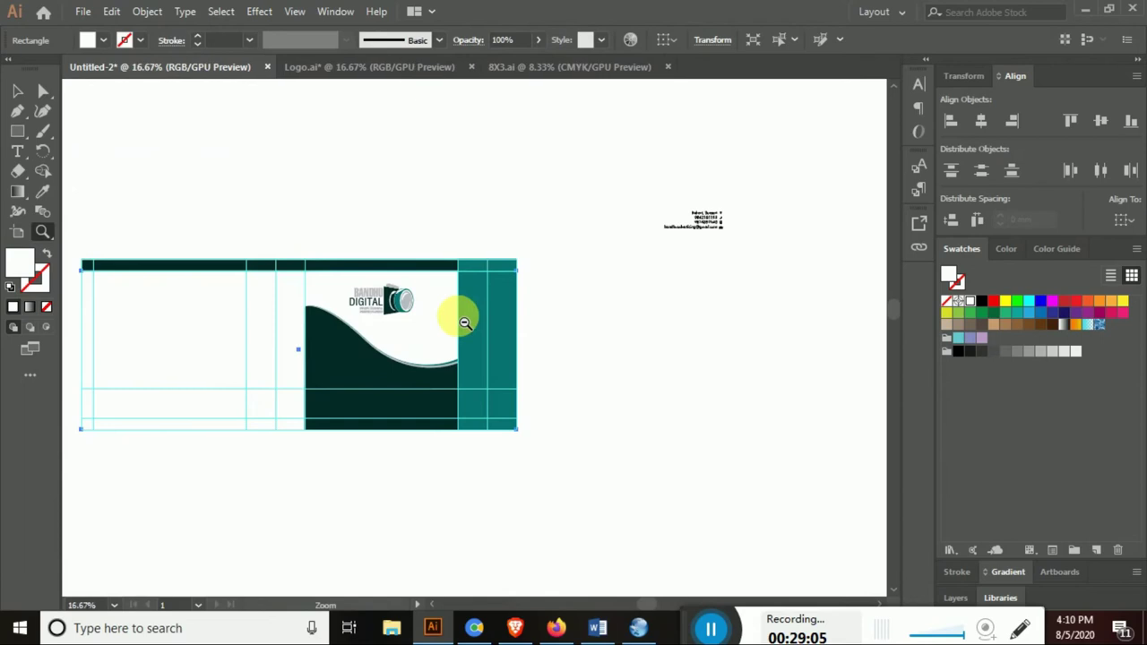
drag(368, 326, 505, 410)
click(16, 93)
click(342, 278)
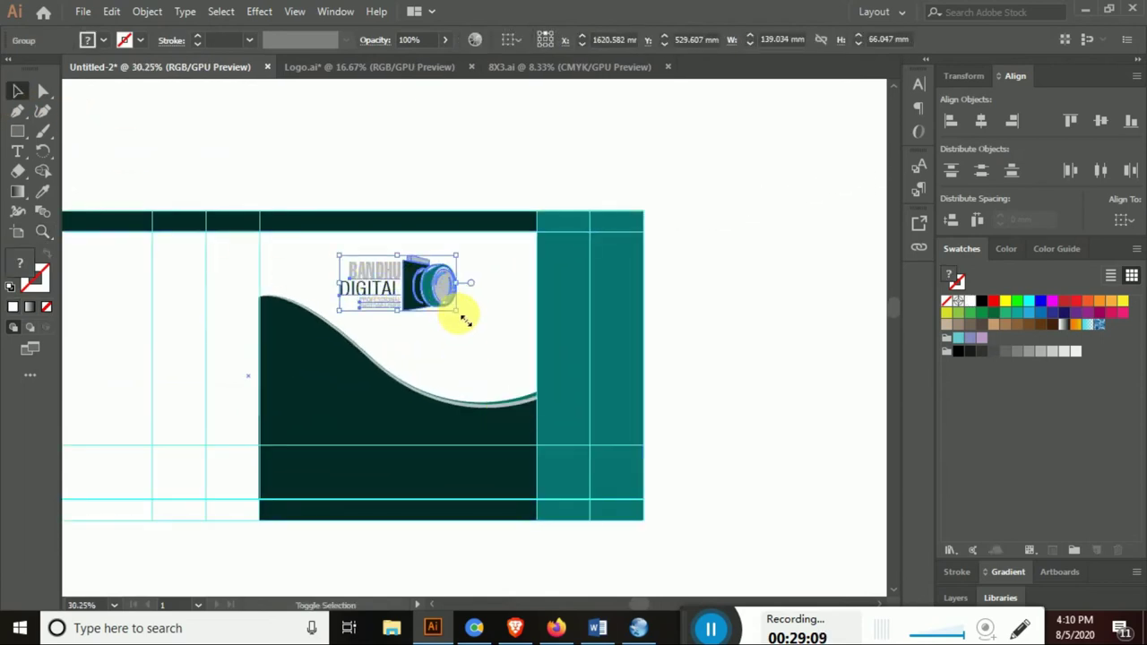
mouse_move(458, 314)
mouse_down()
mouse_move(439, 301)
mouse_move(487, 355)
mouse_up()
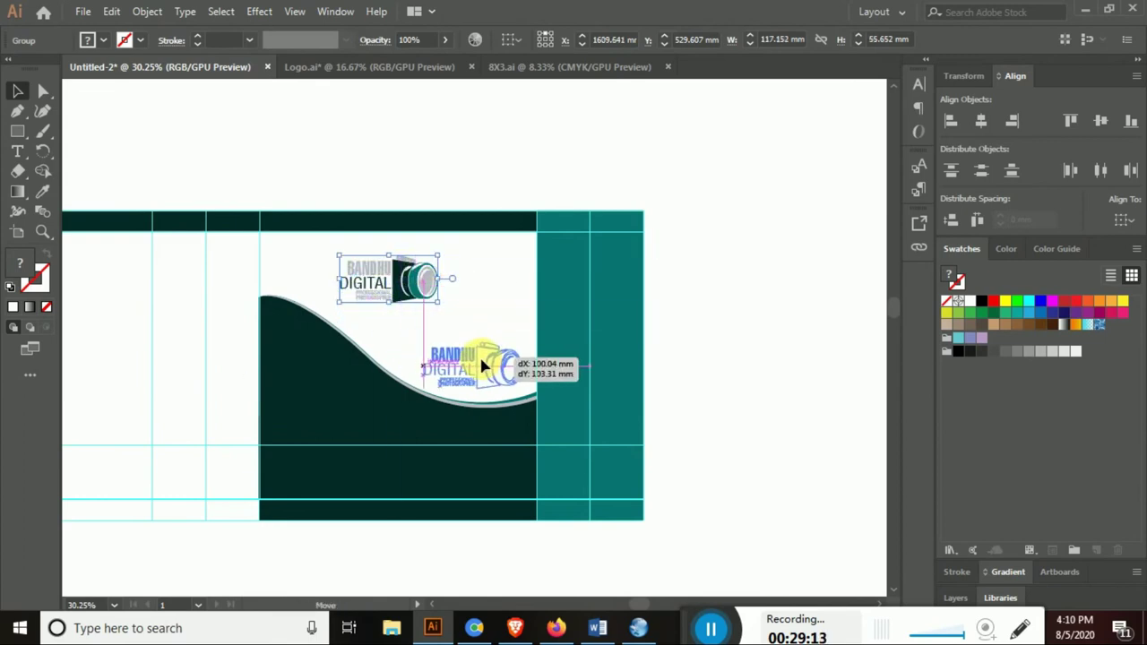
drag(487, 355, 490, 362)
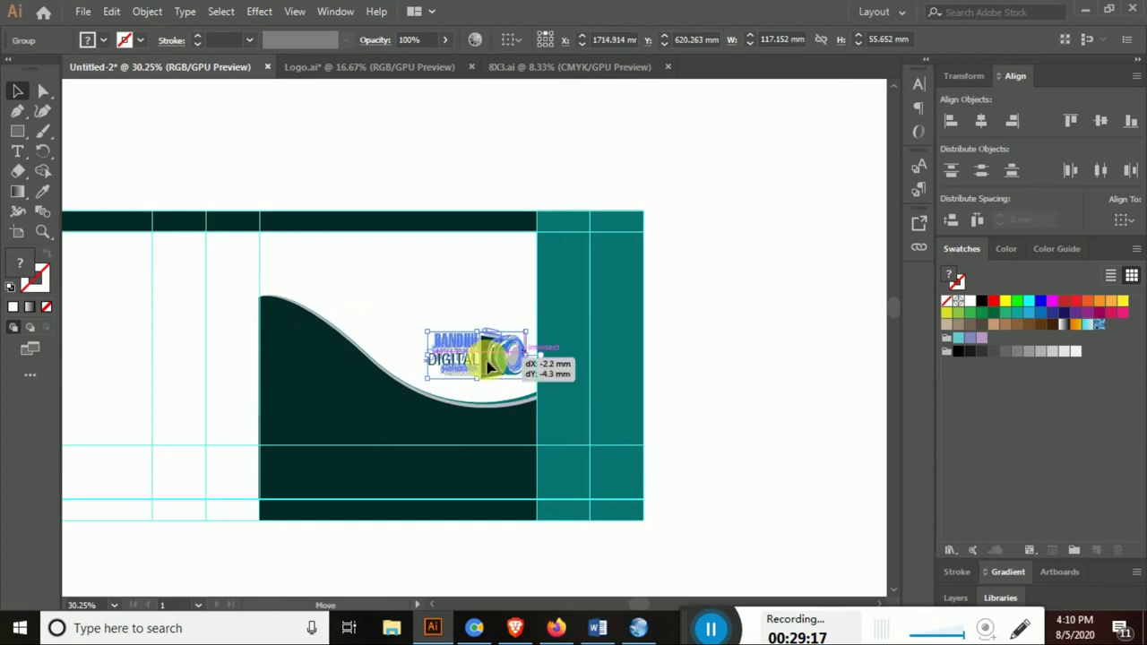
click(766, 395)
Move the contact details block onto the dark wave below the logo
key(z)
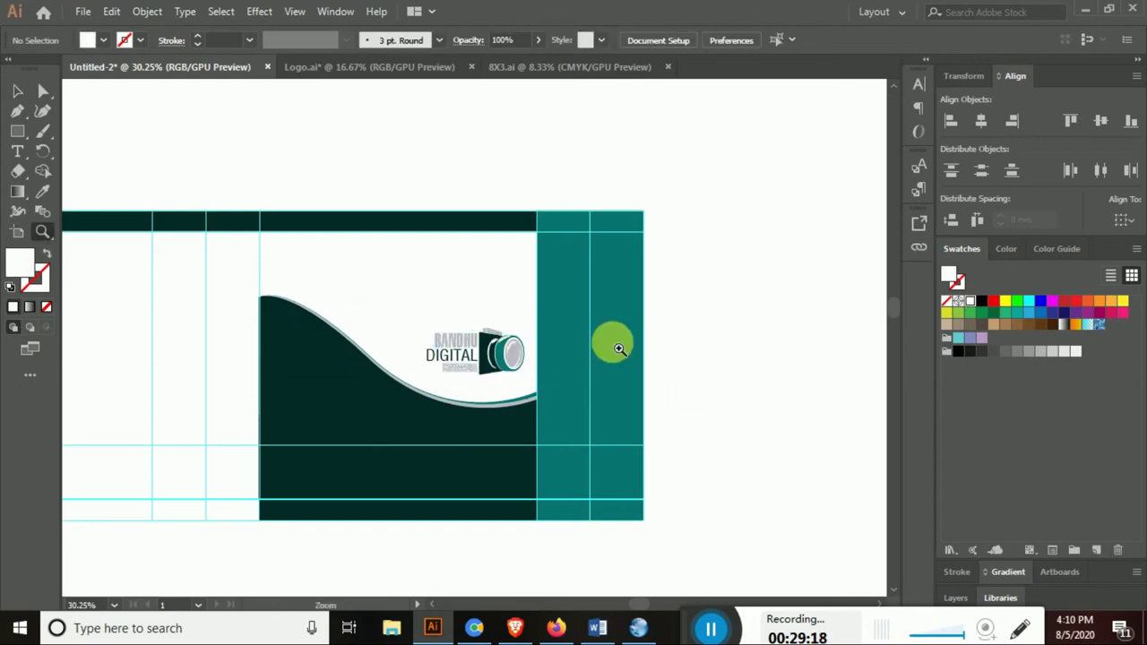
alt+click(618, 323)
click(565, 238)
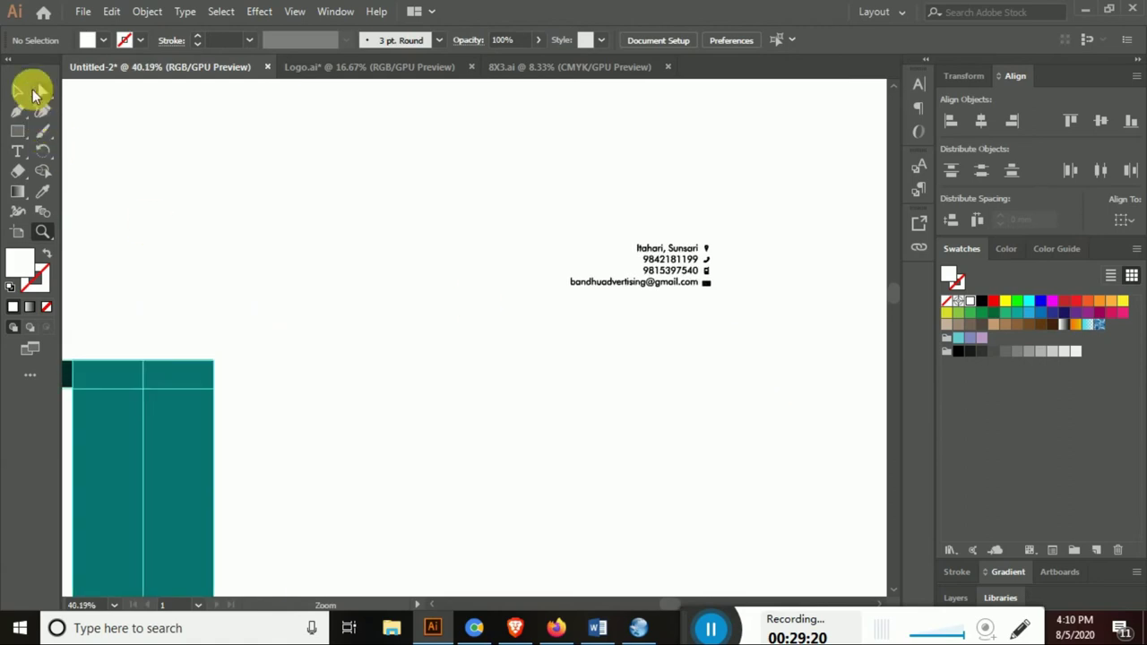
click(704, 270)
mouse_move(618, 282)
mouse_down()
mouse_move(313, 538)
mouse_move(681, 228)
mouse_move(768, 277)
mouse_up()
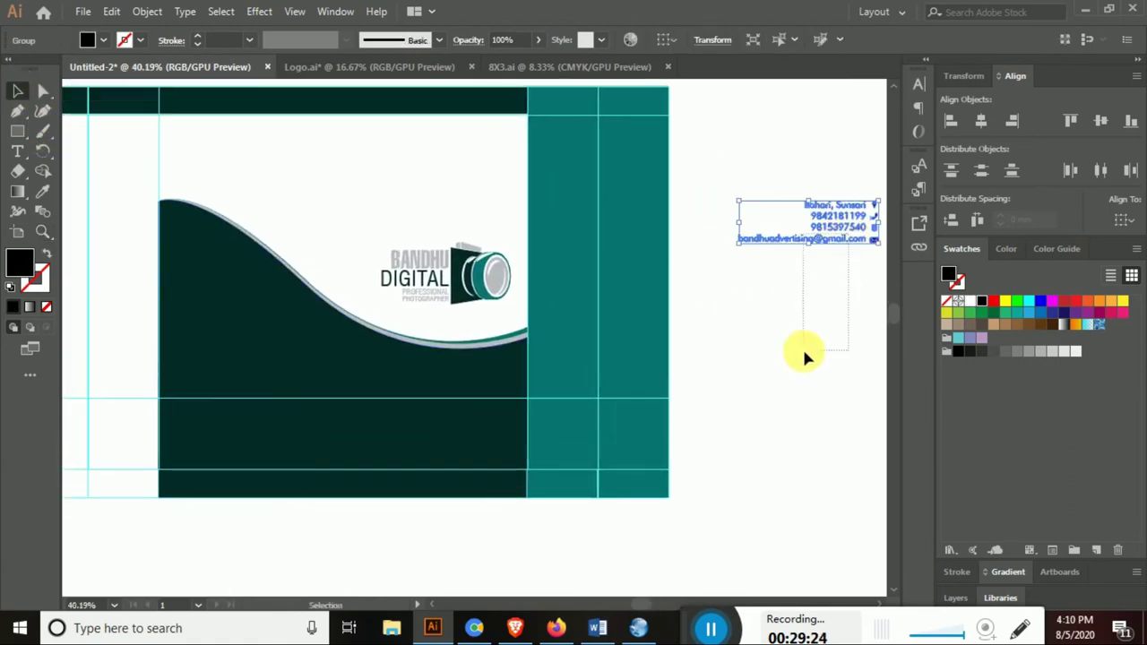
drag(804, 358, 729, 332)
mouse_move(768, 261)
mouse_down()
mouse_move(791, 386)
mouse_move(858, 355)
mouse_move(453, 381)
mouse_move(475, 392)
mouse_up()
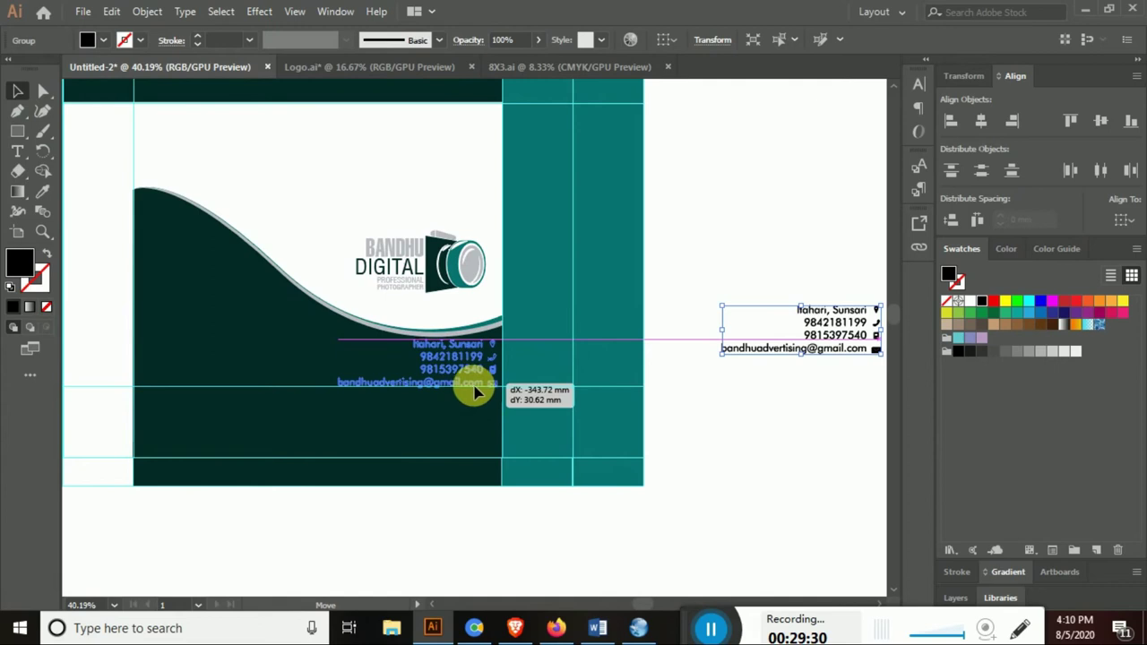
mouse_move(475, 391)
mouse_down()
mouse_move(341, 368)
mouse_move(368, 367)
mouse_up()
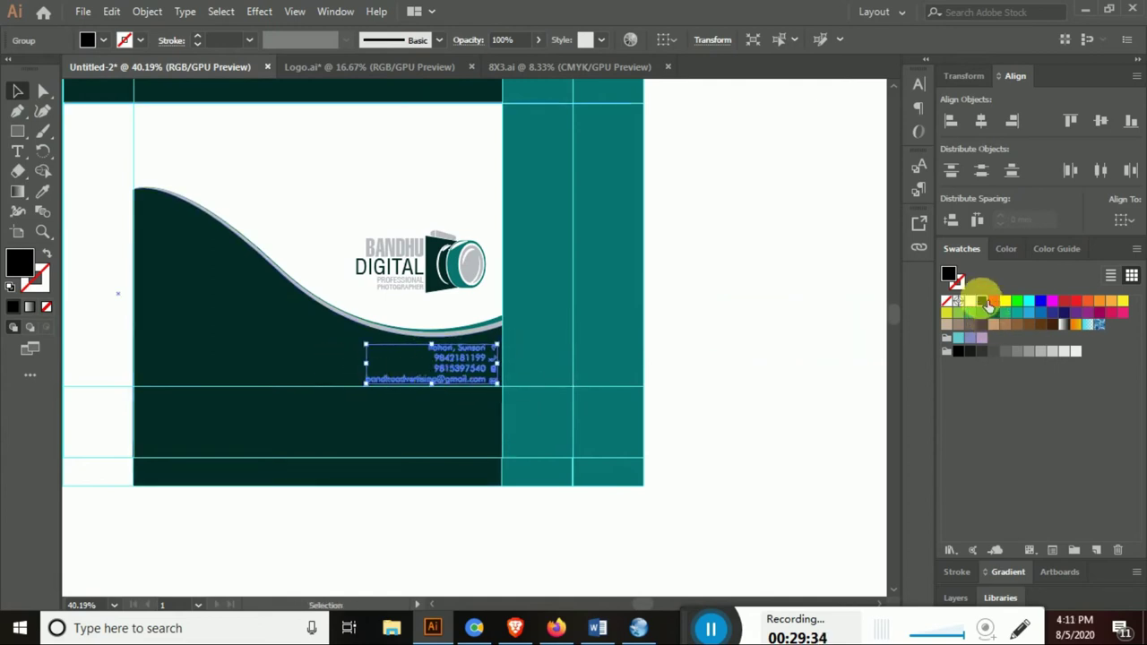
click(774, 330)
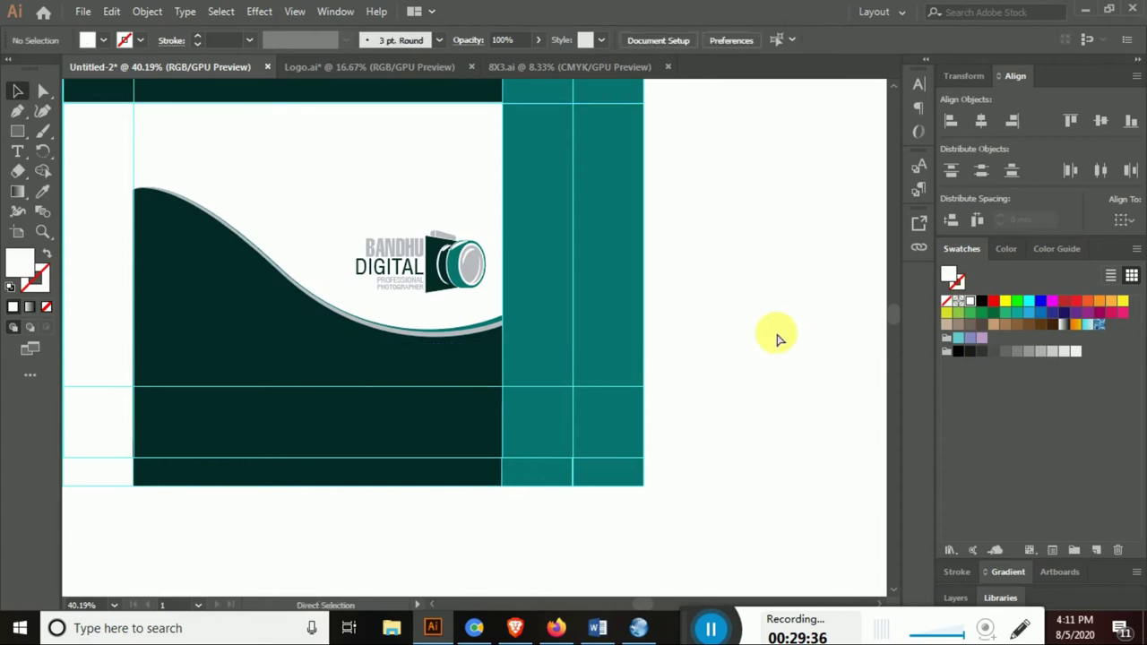
key(ctrl+z)
click(782, 362)
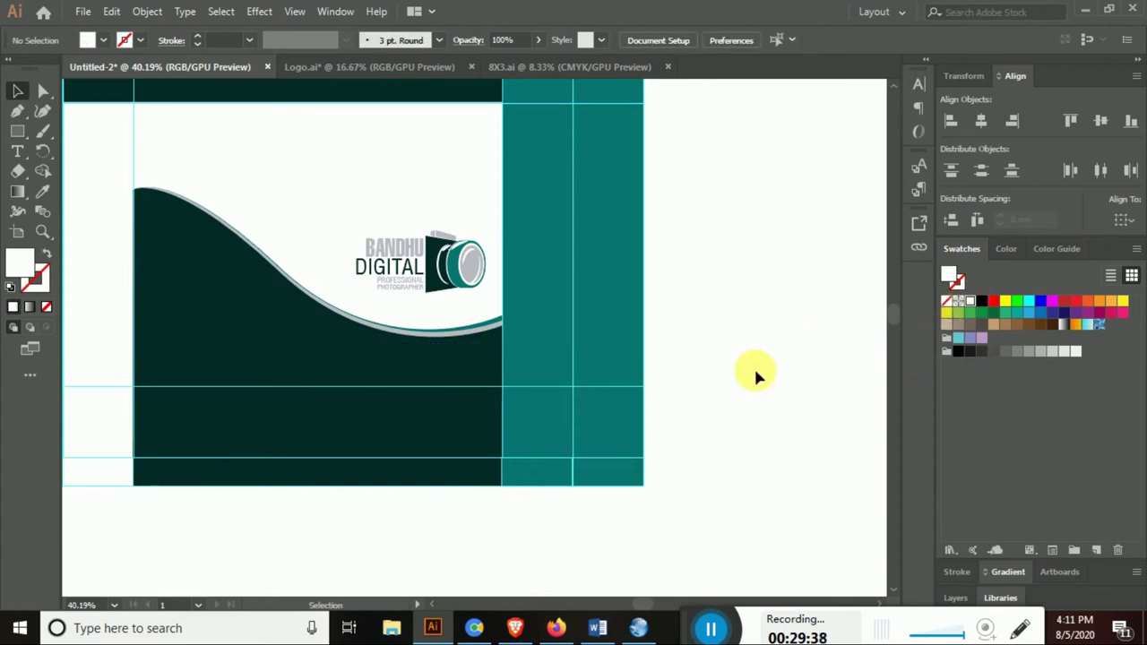
key(ctrl+z)
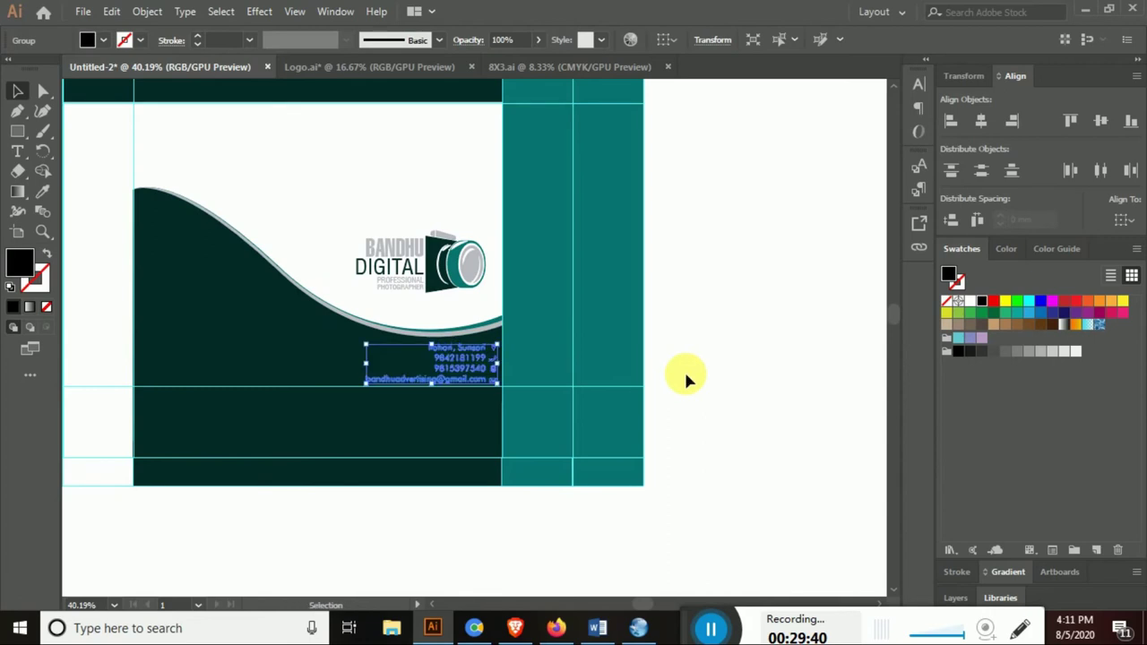
Make the contact details white, then zoom out to the whole layout
click(686, 379)
key(z)
drag(474, 363, 666, 448)
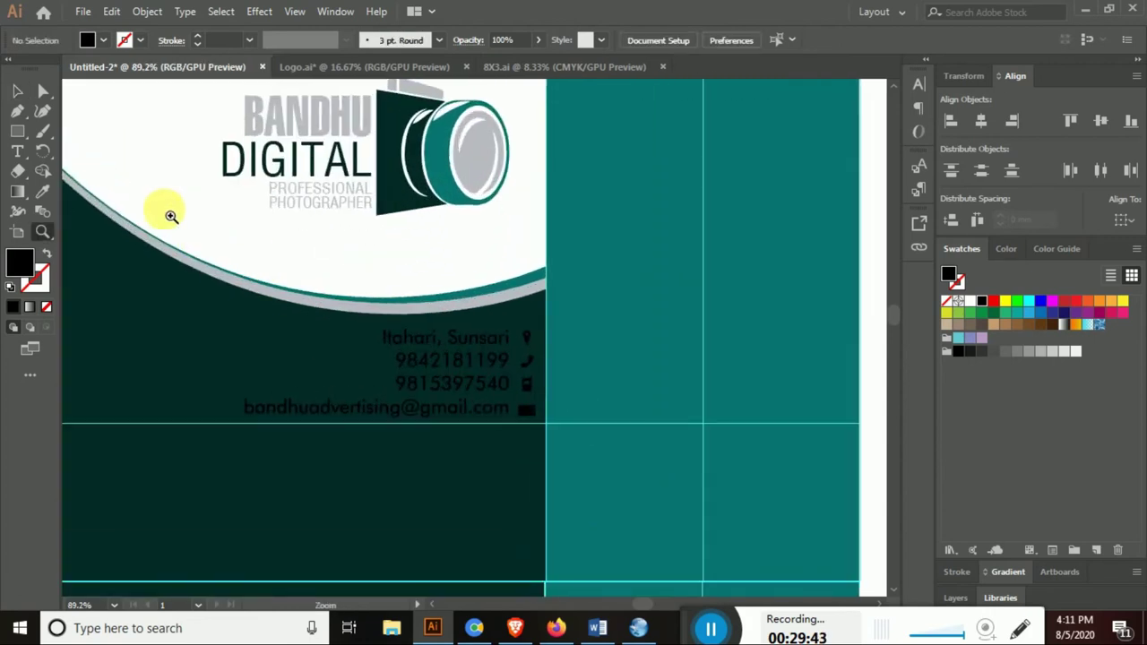
click(26, 100)
drag(443, 338, 484, 338)
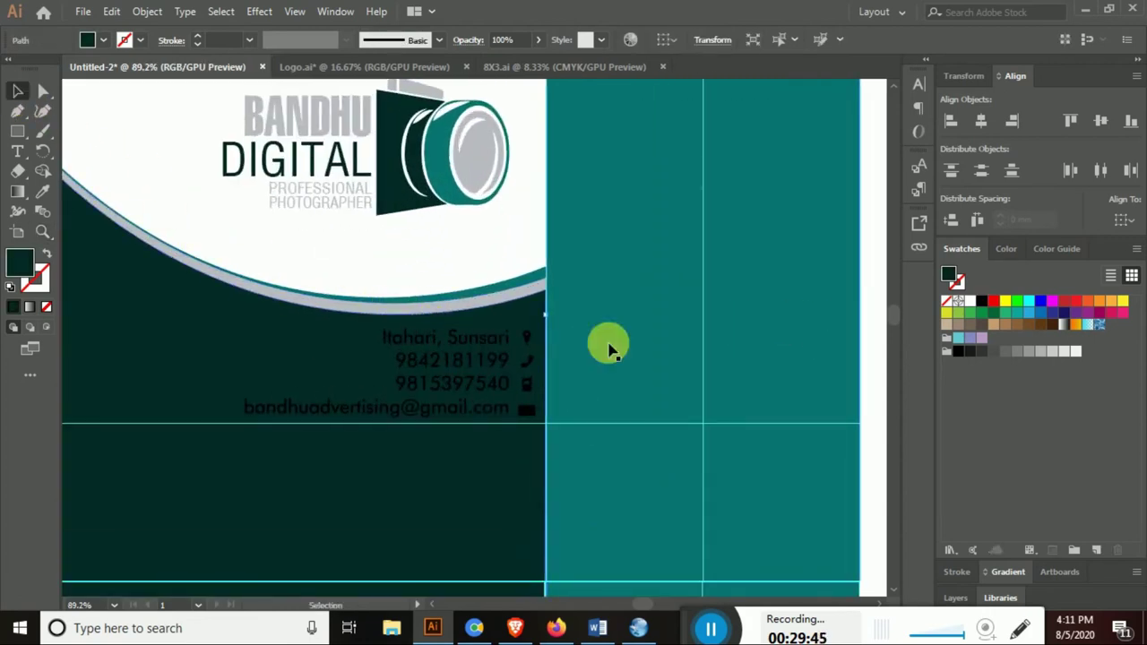
click(619, 302)
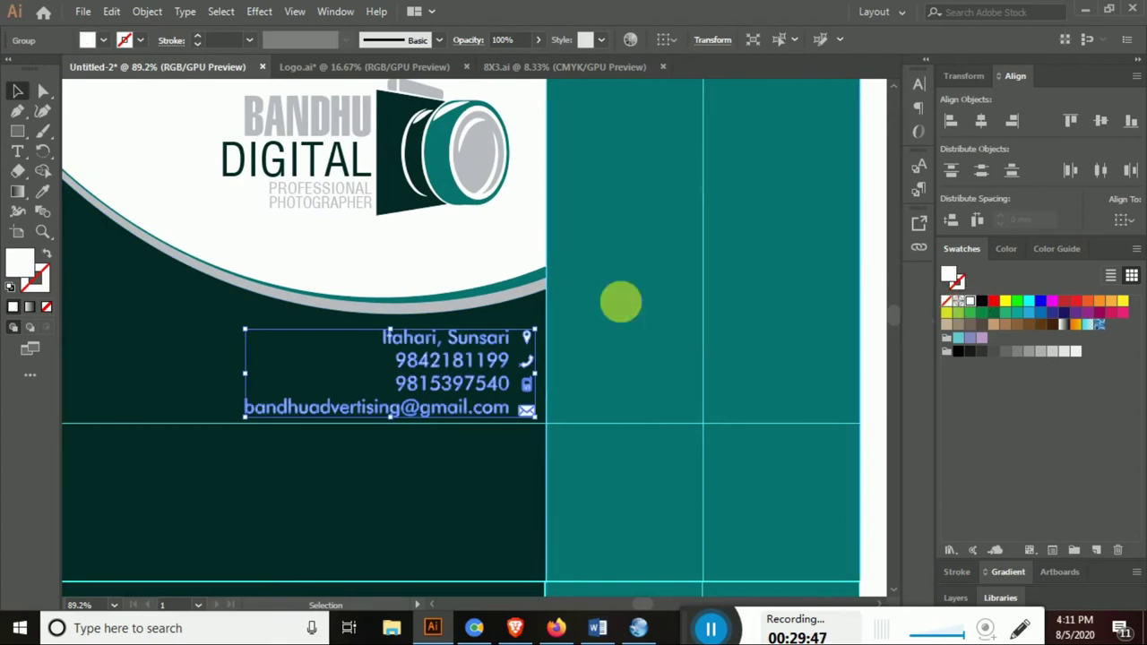
alt+click(412, 384)
alt+click(413, 383)
alt+click(472, 300)
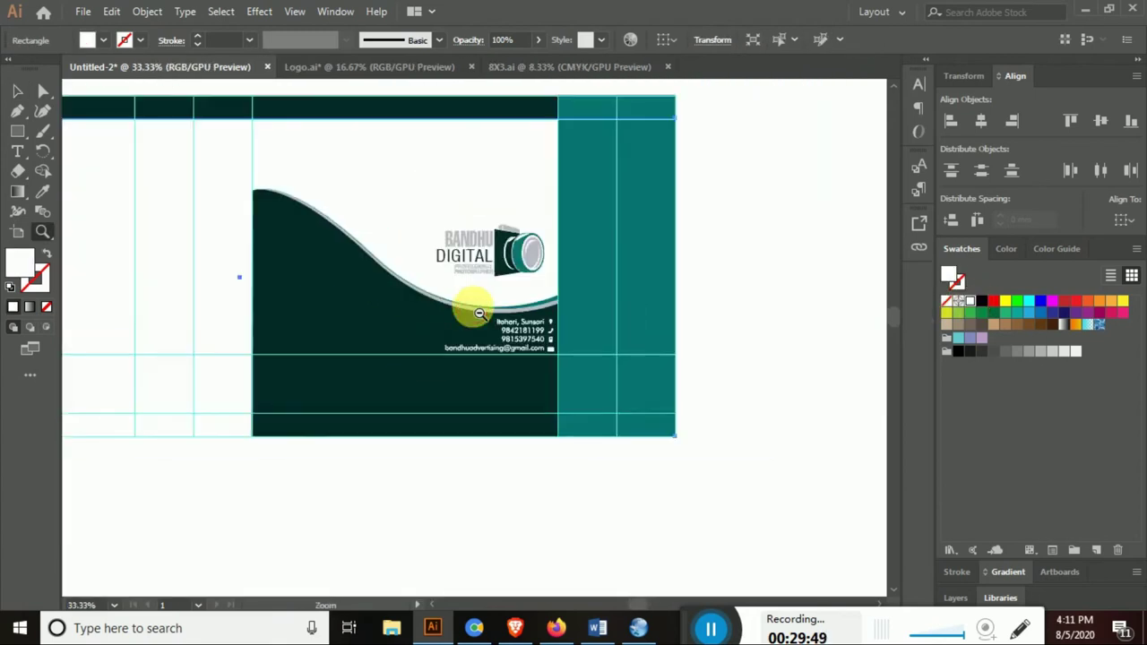
alt+click(465, 358)
alt+click(466, 358)
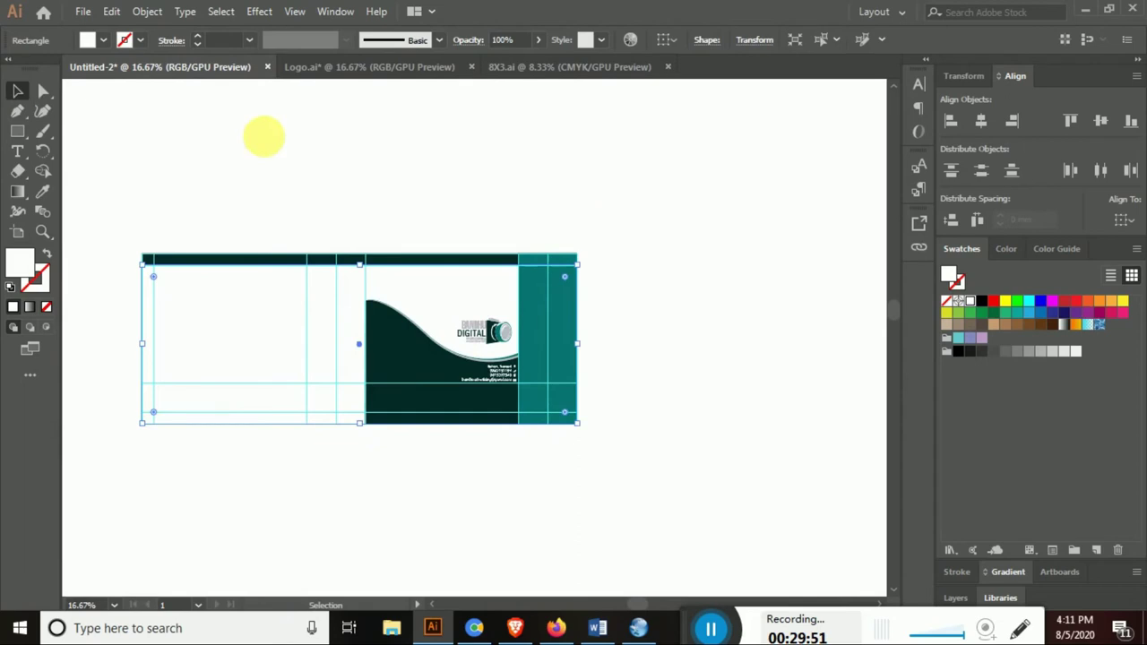
Alt-drag a copy of the camera logo into the teal side panel and nudge it into place
drag(604, 343, 798, 457)
click(42, 93)
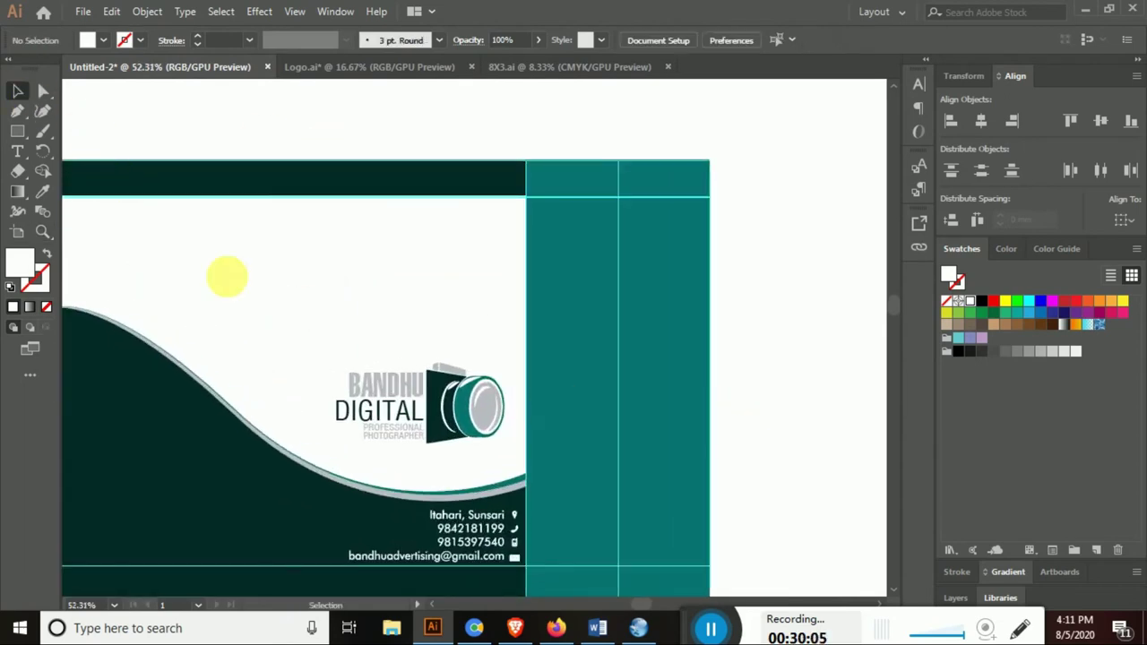
click(435, 394)
mouse_move(441, 427)
mouse_down()
mouse_move(702, 324)
mouse_move(677, 313)
mouse_up()
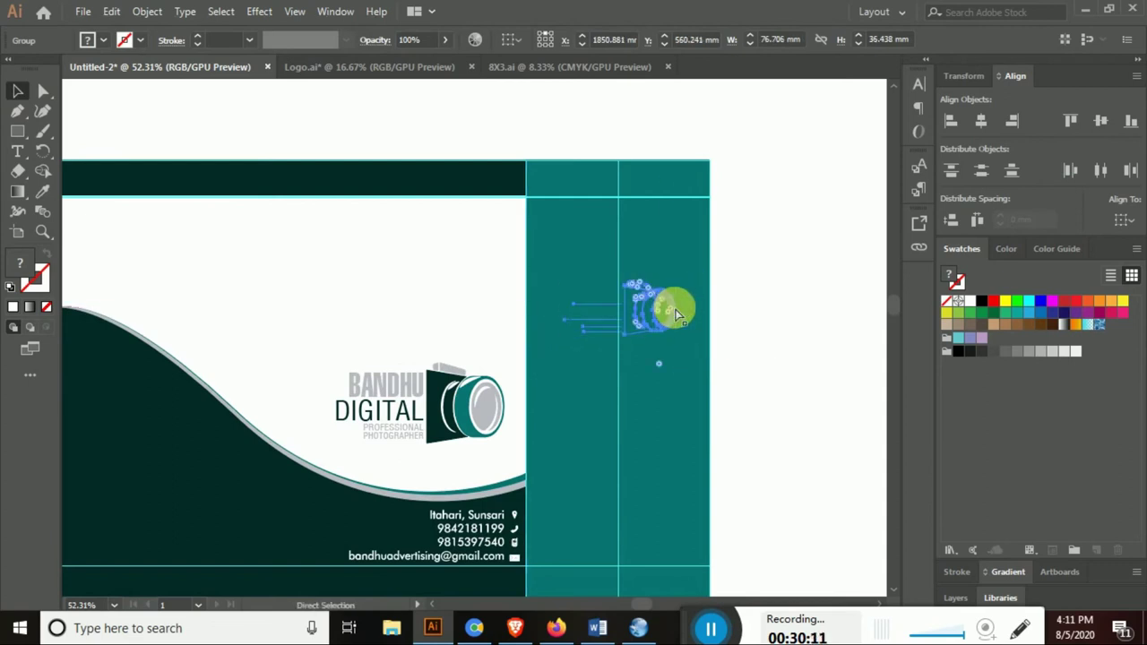
drag(664, 318, 672, 334)
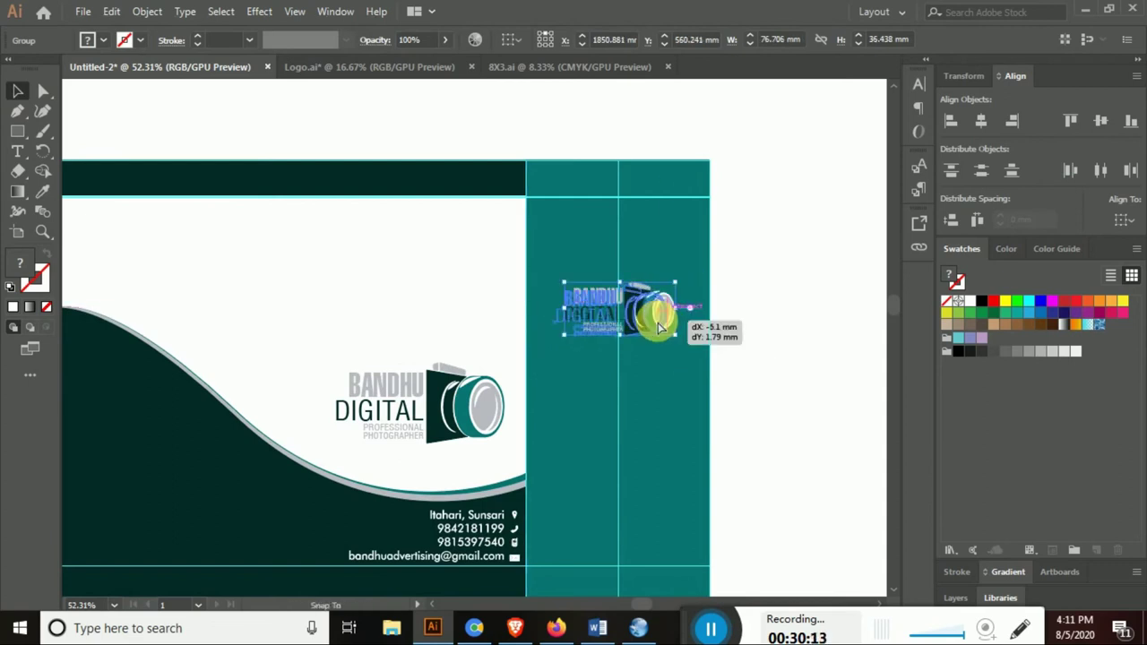
click(768, 397)
Alt-drag a copy of the contact details into the teal panel below the logo
drag(570, 520, 555, 410)
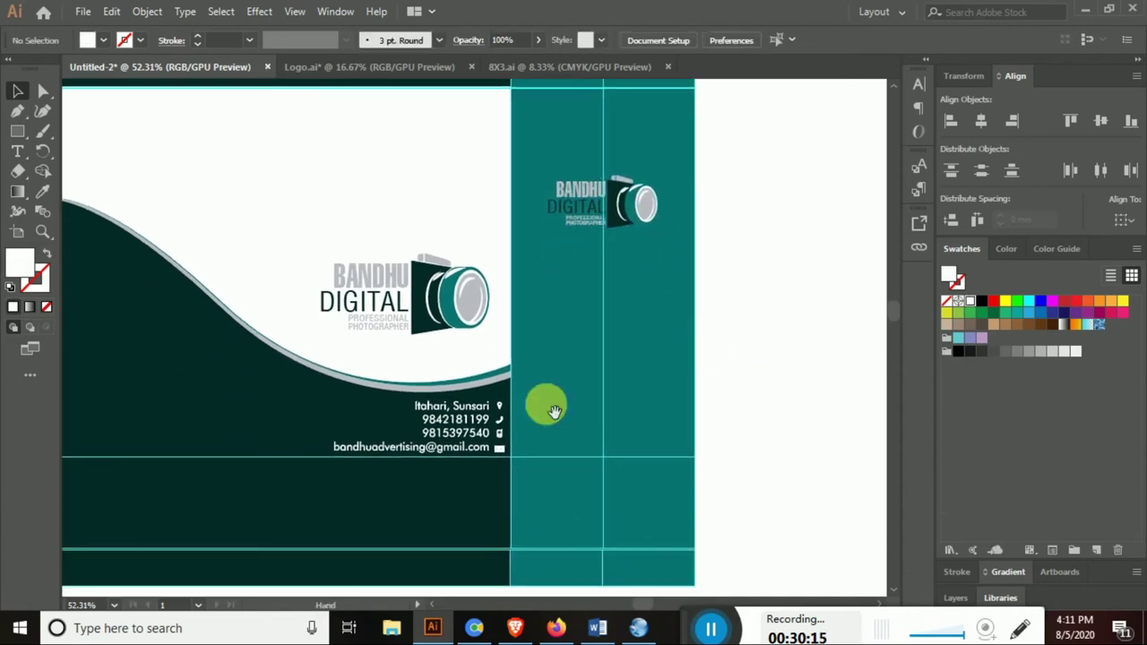
mouse_move(492, 432)
mouse_down()
mouse_move(644, 272)
mouse_move(663, 284)
mouse_up()
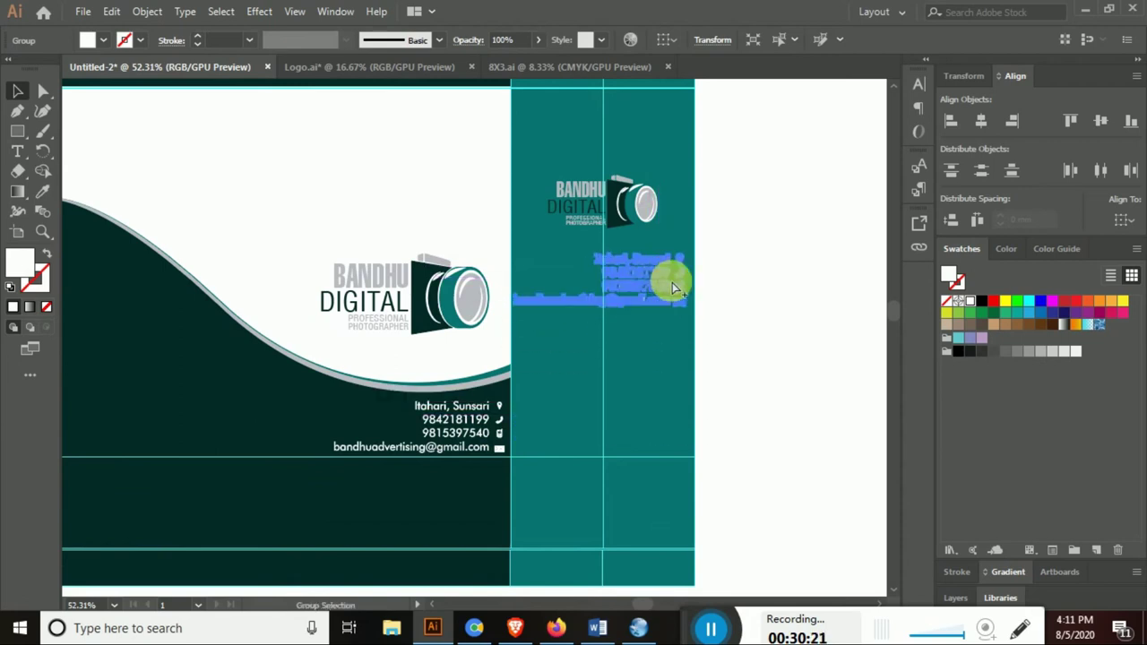
click(735, 301)
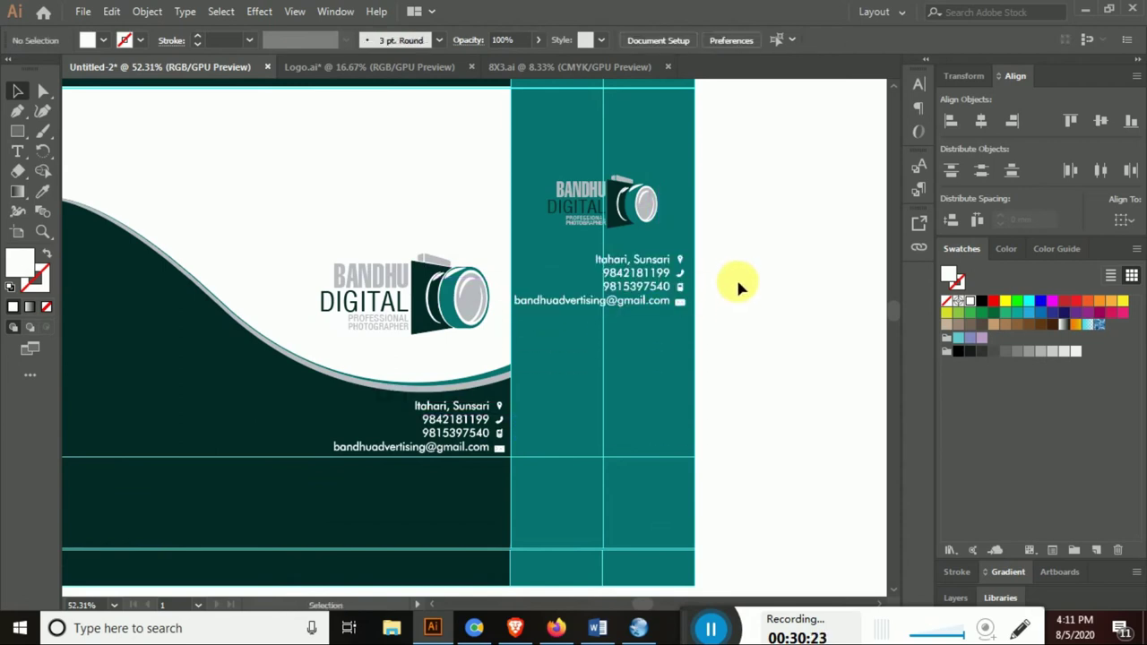
click(665, 292)
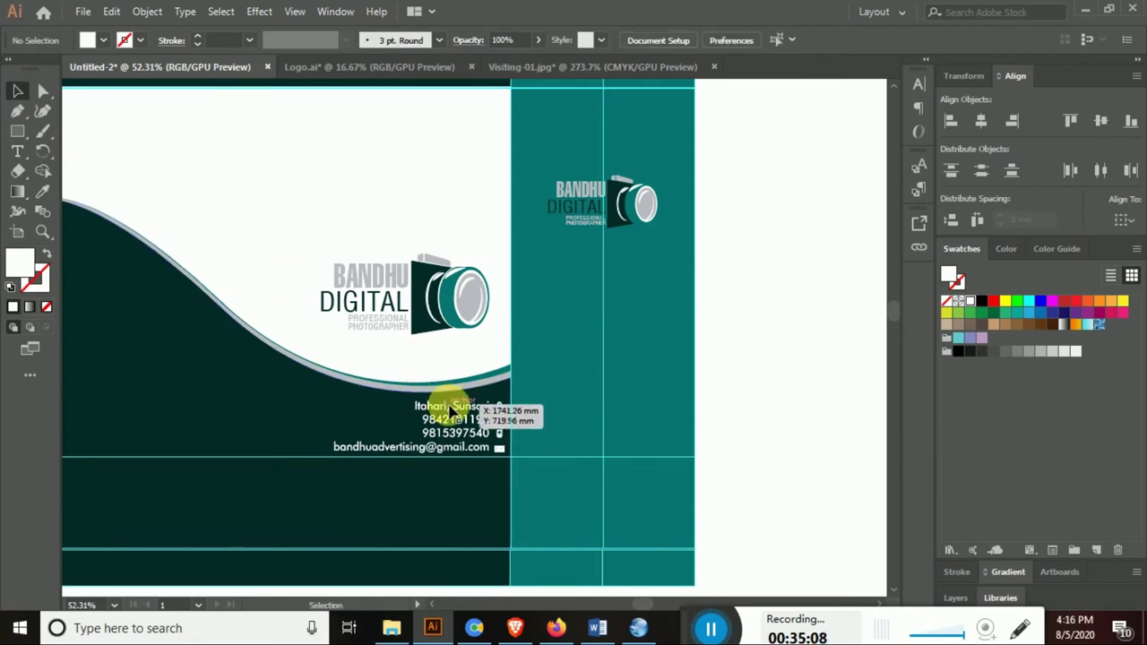
Paste a second contact text block into the blank area and enlarge it to readable size
click(453, 411)
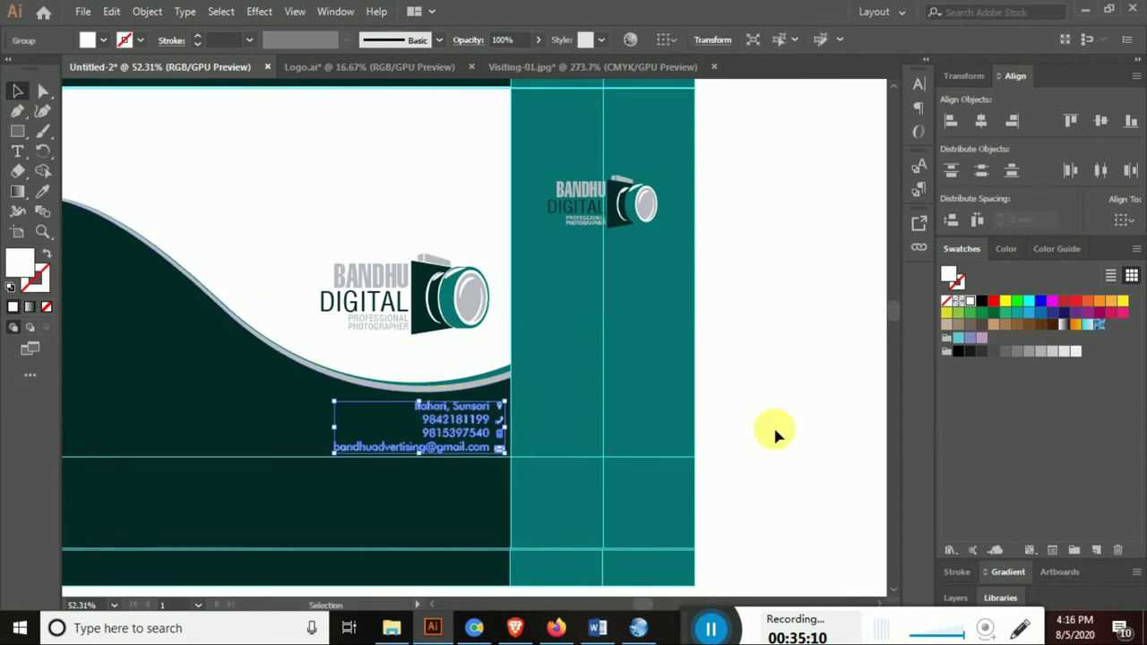
click(753, 387)
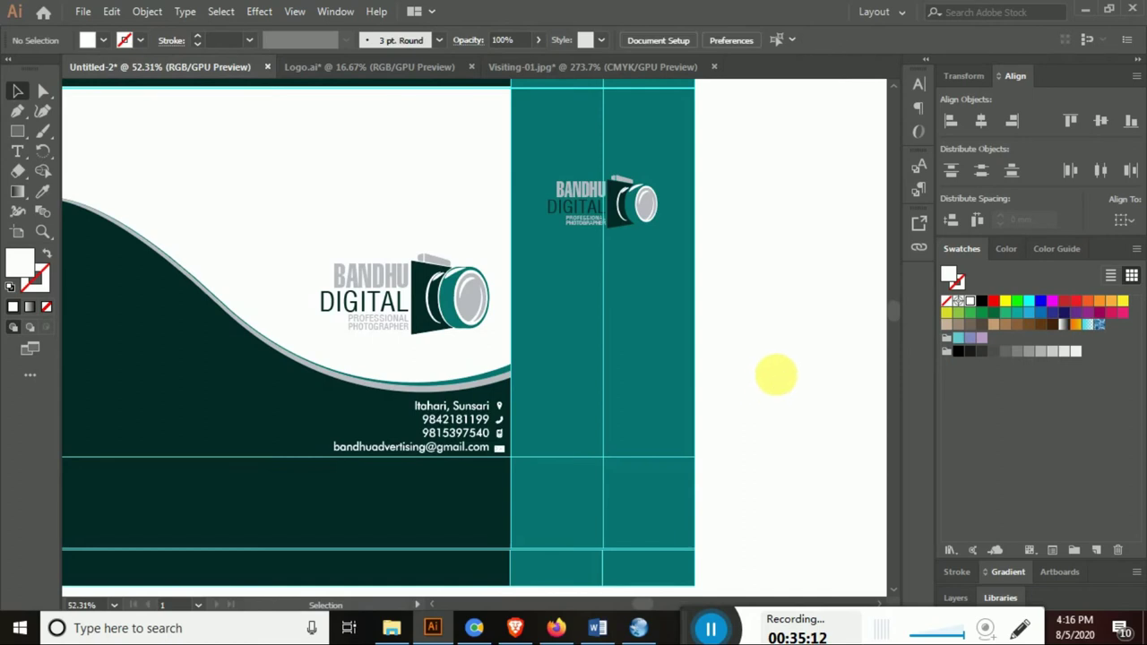
scroll(776, 375, right, 3)
scroll(628, 389, right, 2)
key(ctrl+v)
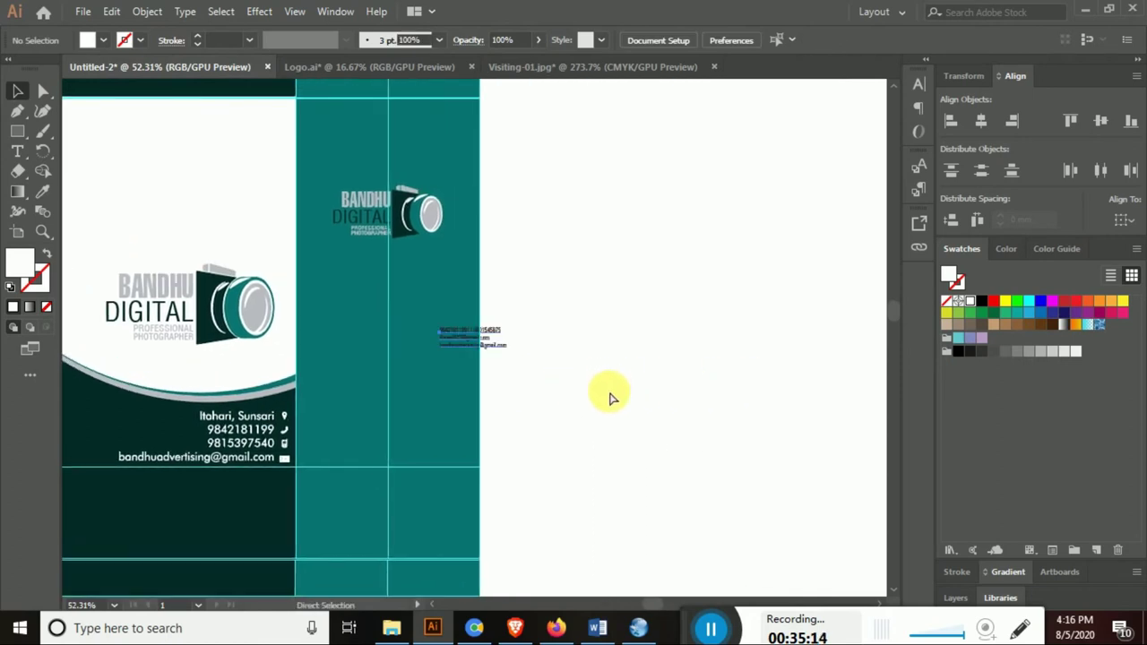
drag(489, 337, 599, 383)
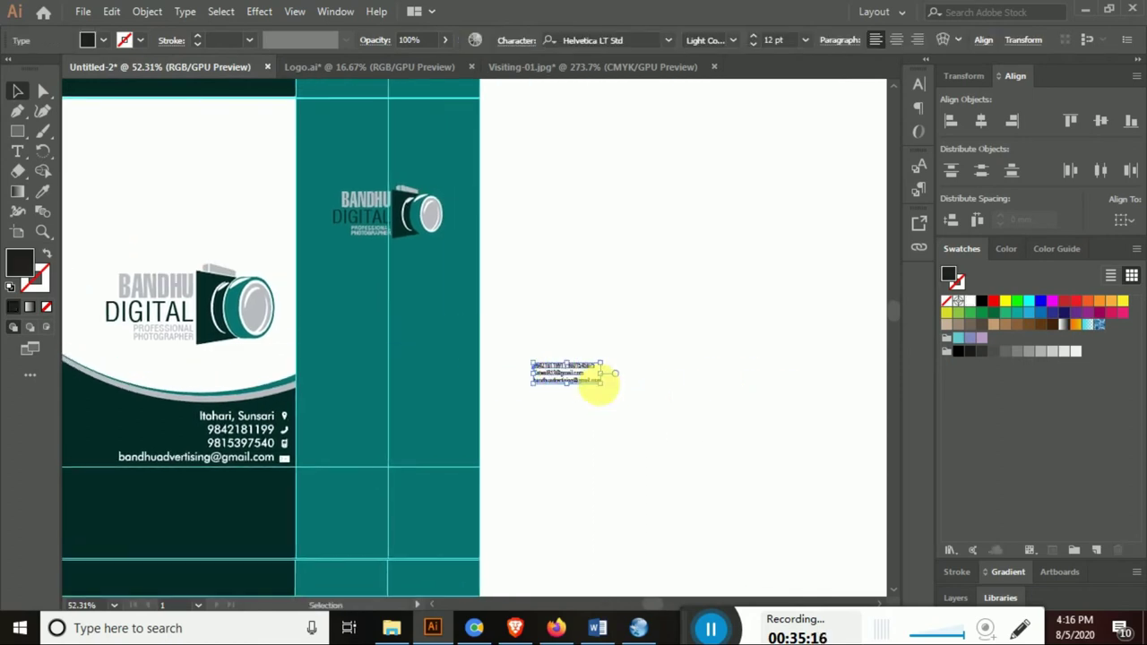
drag(606, 387, 704, 430)
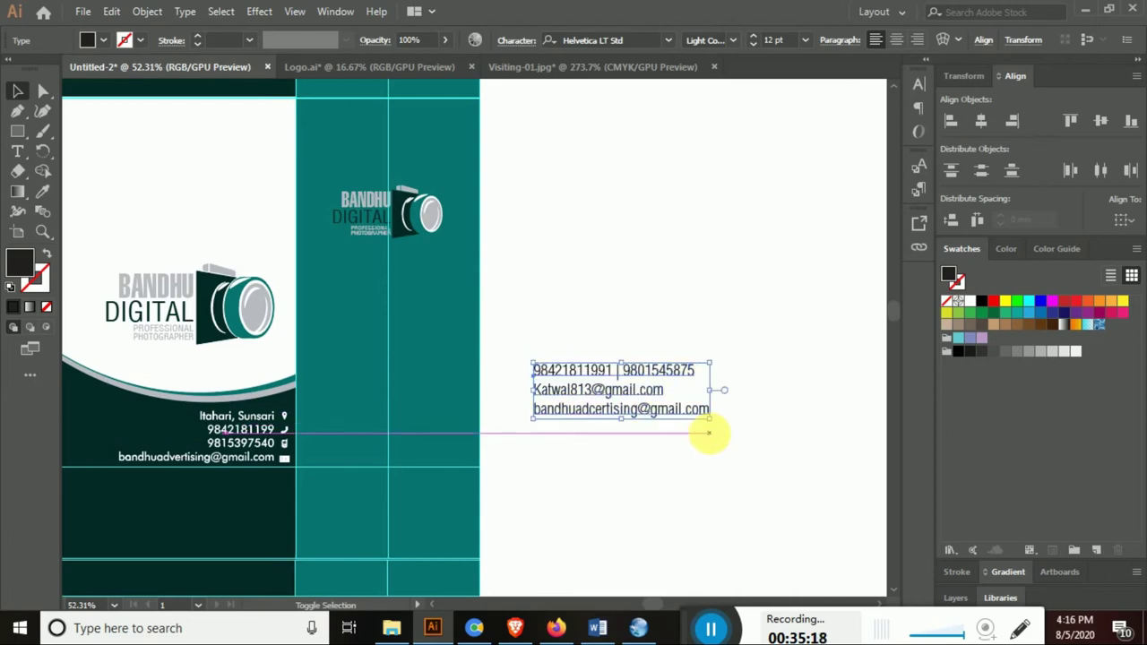
click(671, 450)
Try moving the front panel's contact details, then undo so the icon contact group stays intact
key(z)
drag(536, 369, 611, 411)
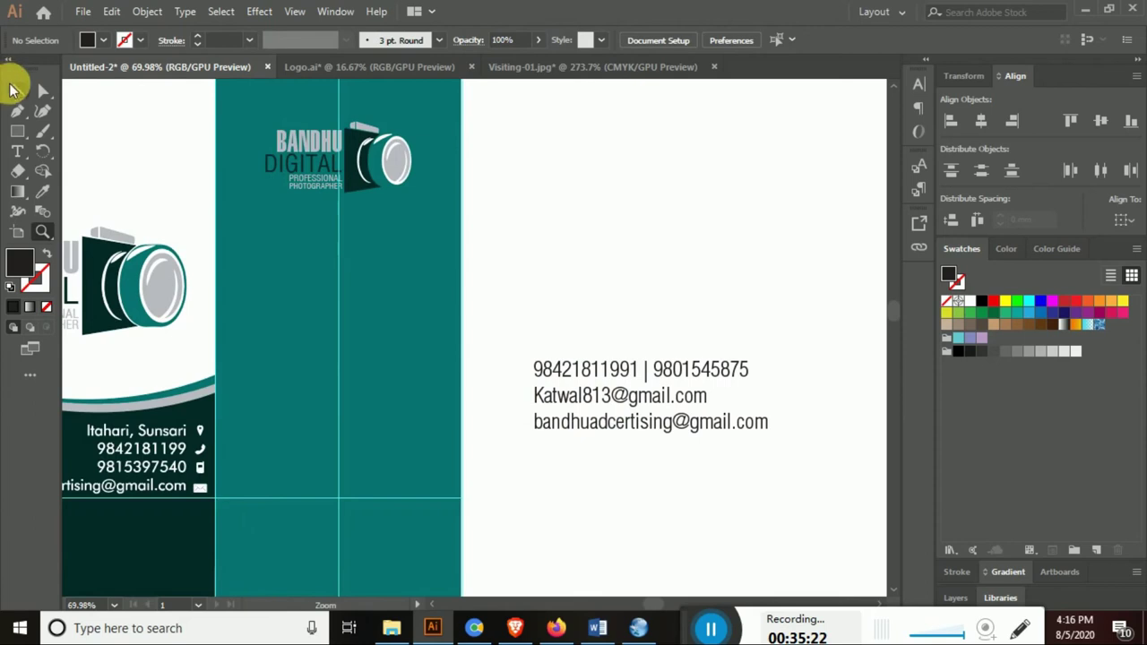
click(164, 450)
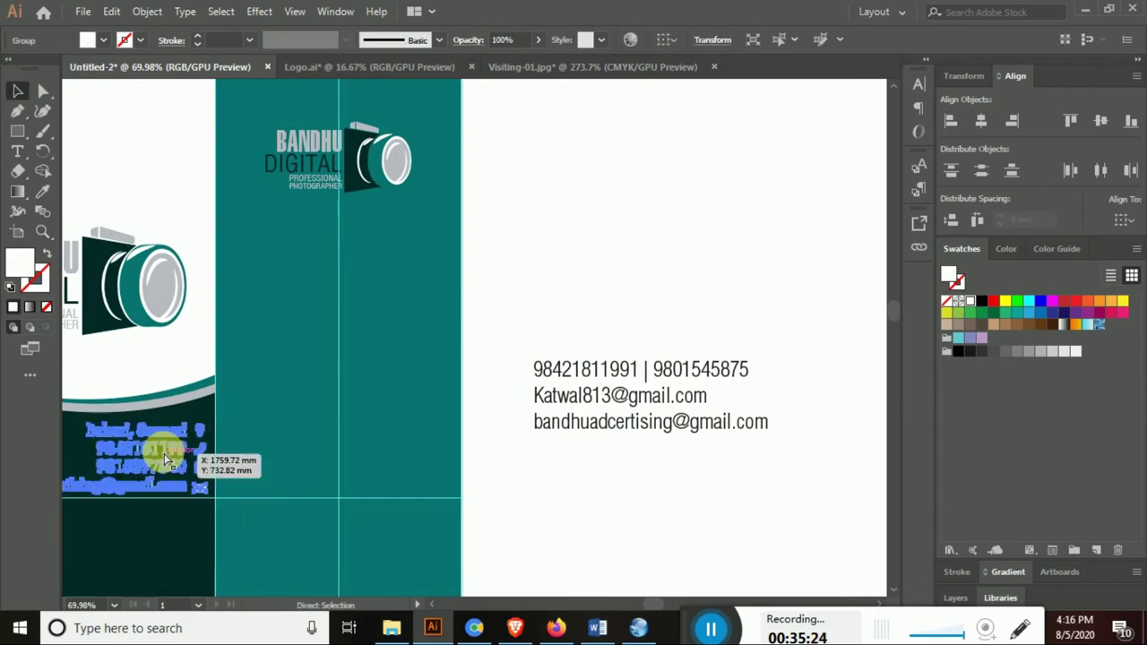
mouse_move(165, 455)
mouse_down()
mouse_move(857, 224)
mouse_move(322, 488)
mouse_up()
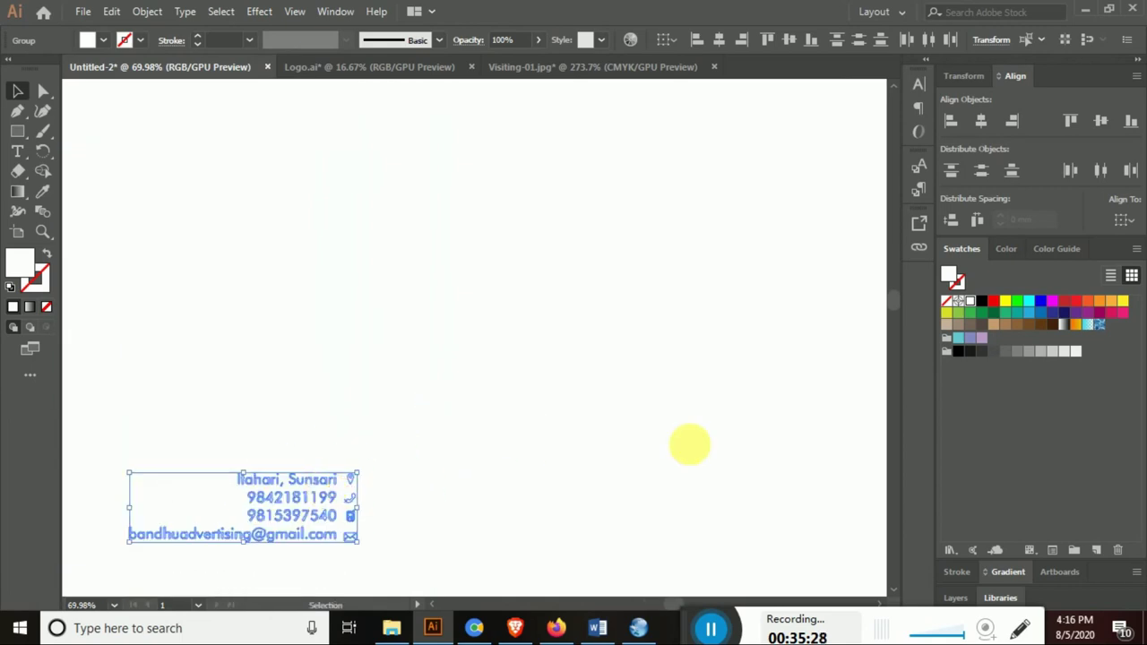
key(ctrl+z)
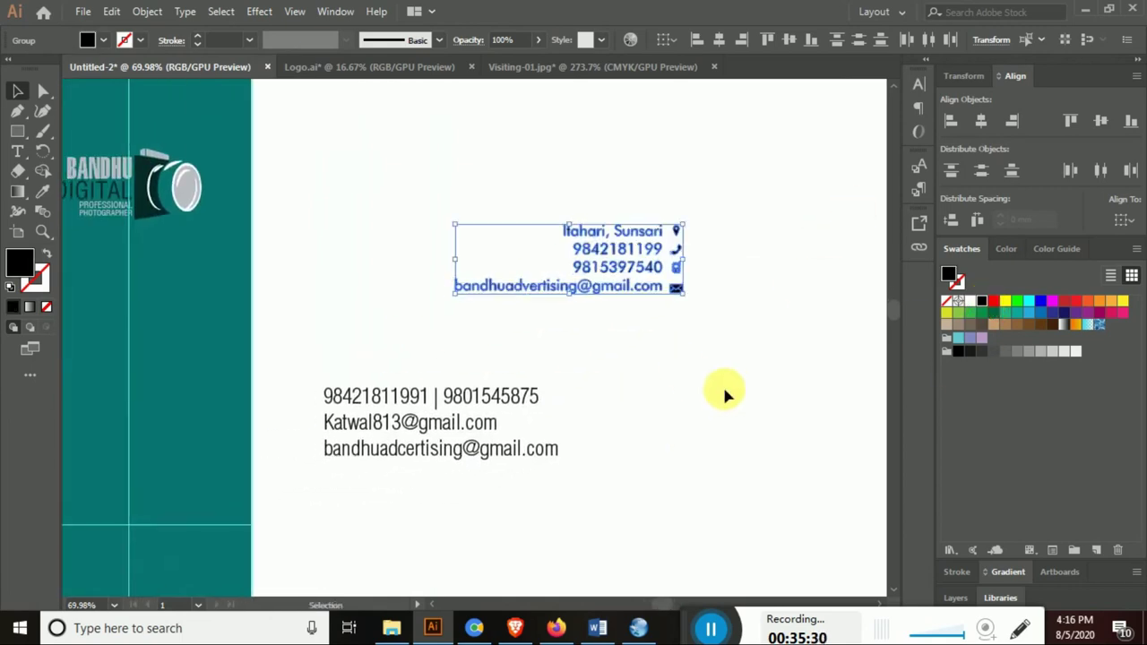
click(699, 283)
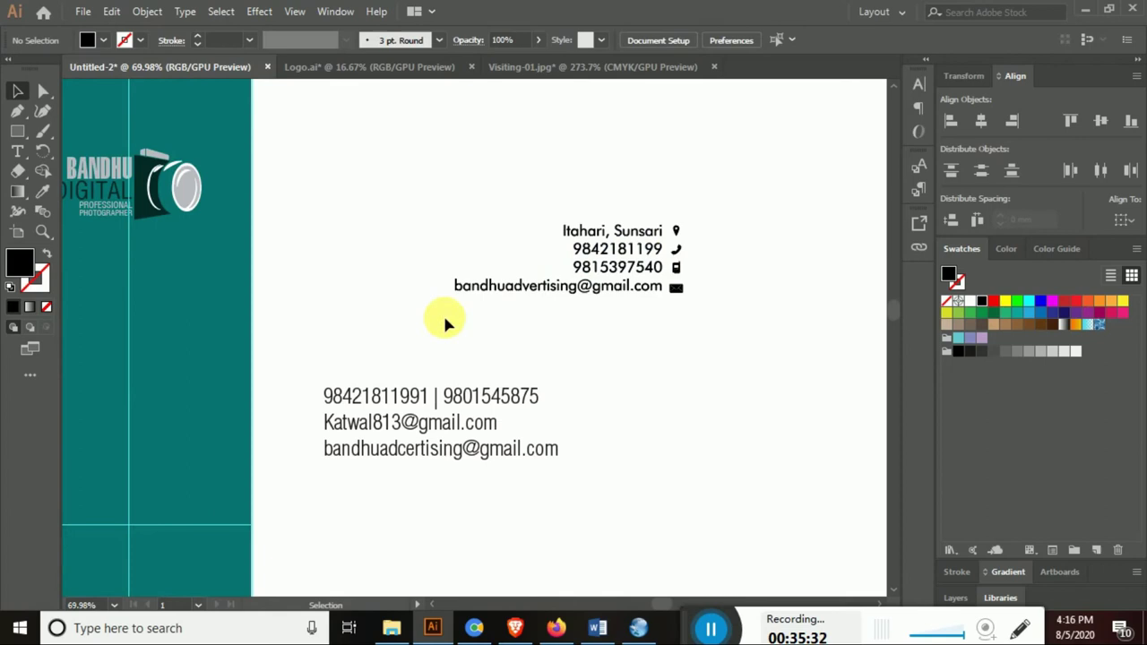
Add an empty first line to the lower contact text and move the four icons beside it
double_click(330, 396)
key(Return)
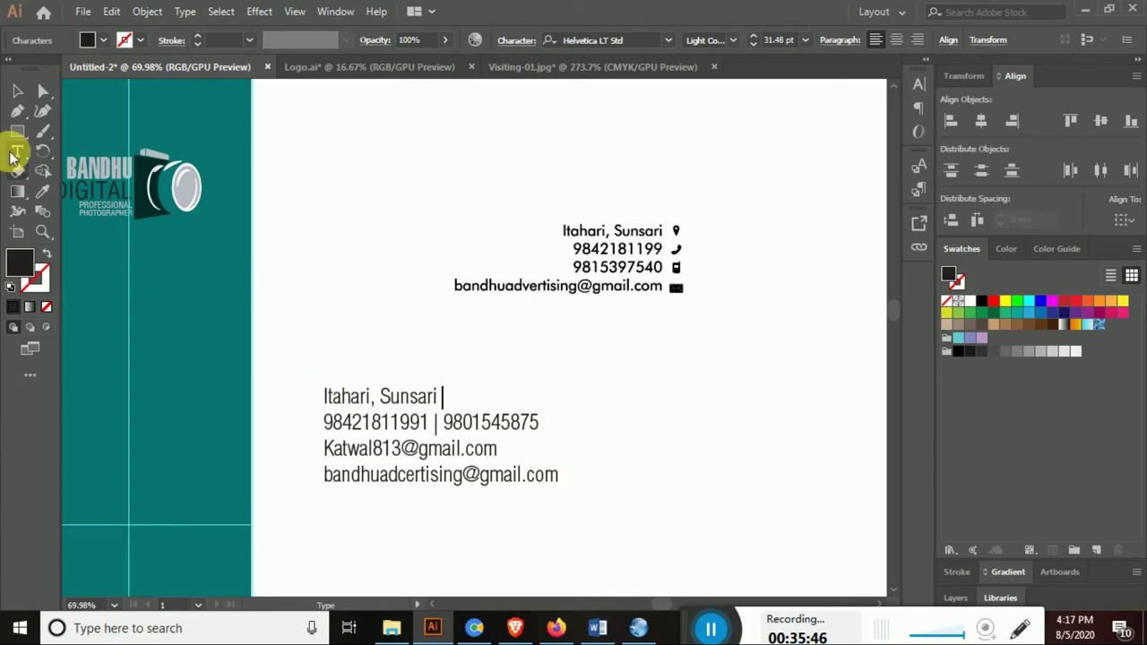
click(17, 91)
mouse_move(674, 205)
mouse_down()
mouse_move(697, 302)
mouse_move(308, 451)
mouse_up()
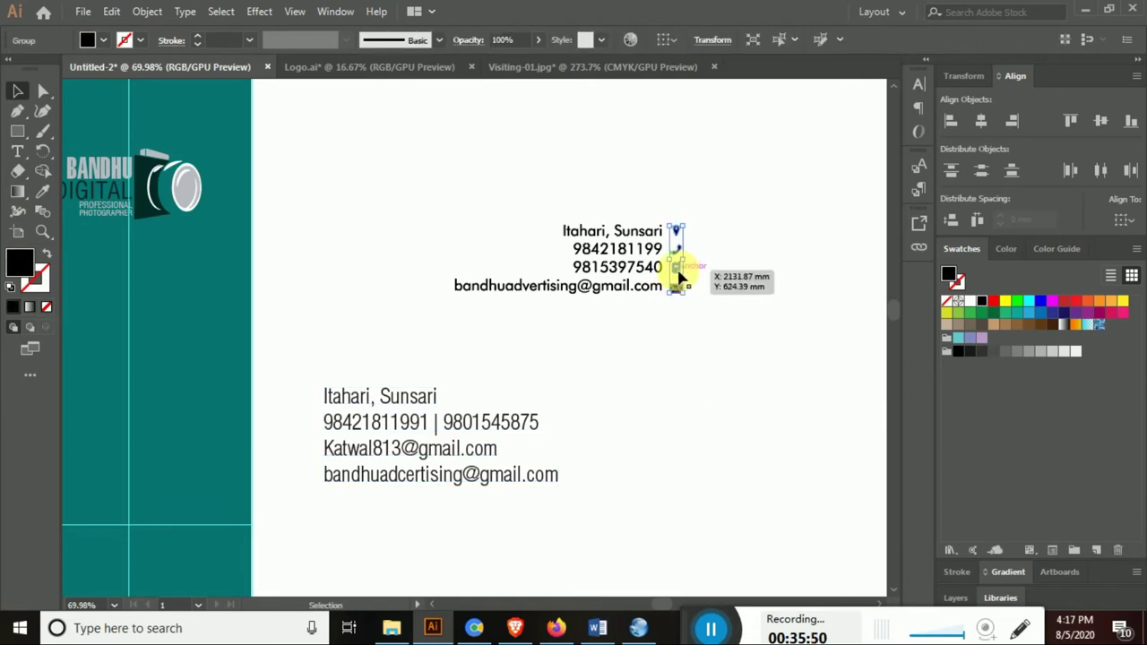
mouse_move(307, 448)
mouse_down()
mouse_move(299, 531)
mouse_move(304, 510)
mouse_up()
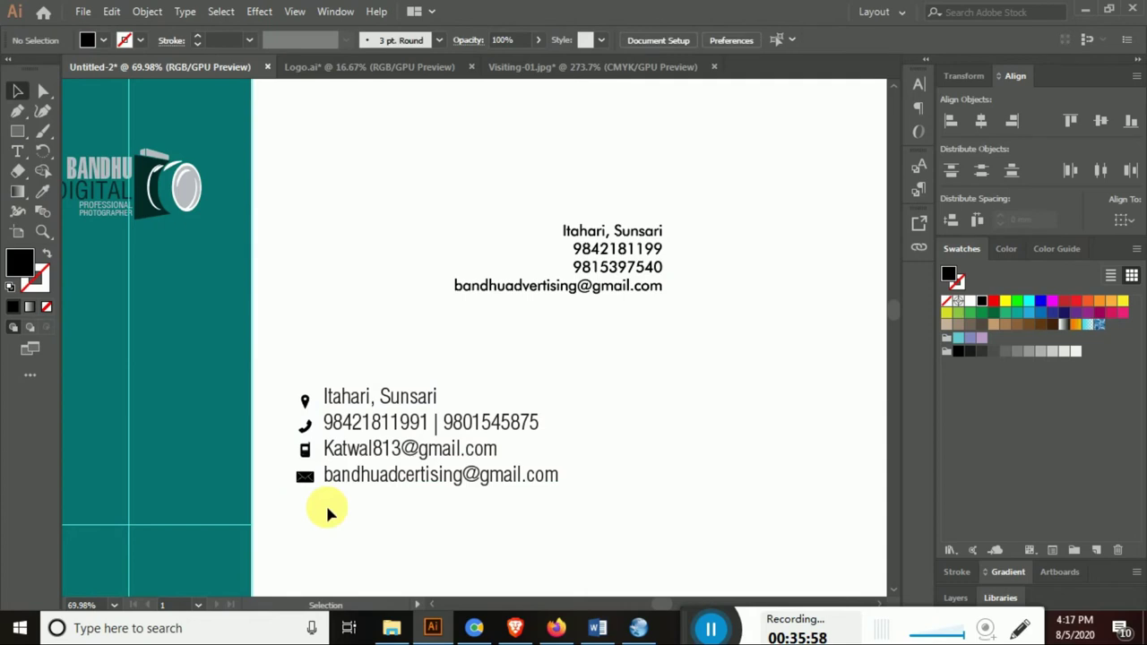
Line the contact text up with the icons and stretch the icon group taller to match
key(z)
drag(326, 502, 569, 525)
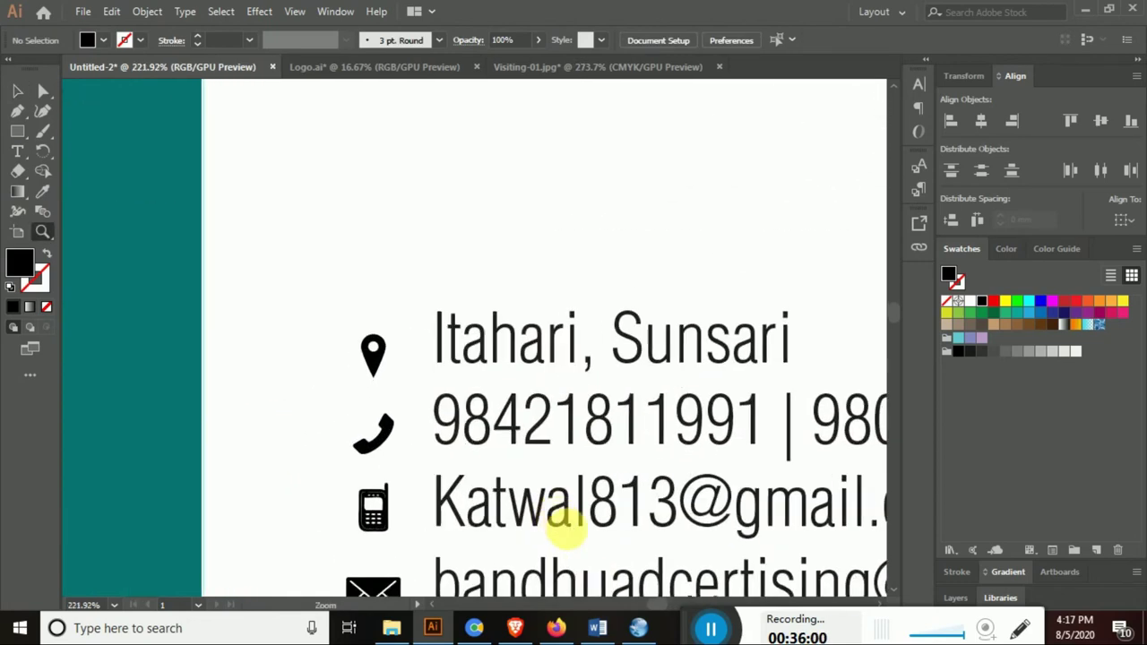
click(17, 90)
click(318, 190)
mouse_move(318, 223)
mouse_down()
mouse_move(318, 196)
mouse_move(300, 207)
mouse_up()
click(238, 205)
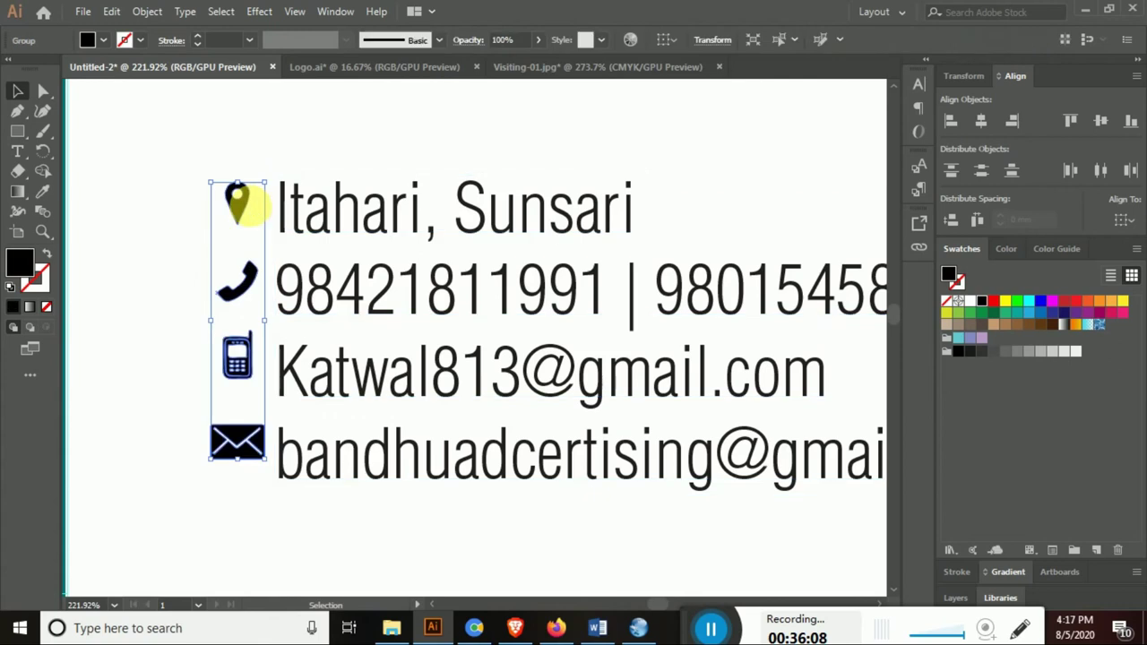
drag(238, 459, 248, 484)
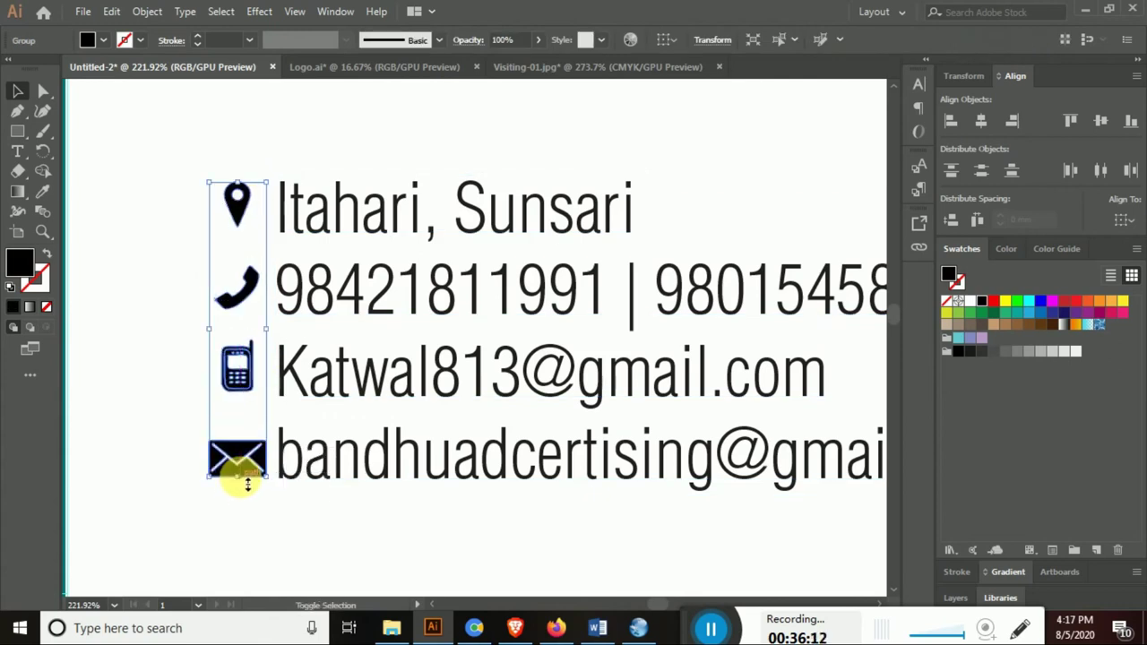
drag(238, 182, 239, 185)
Reposition the mobile-phone and phone-handset icons beside their lines, then view the whole card
click(137, 300)
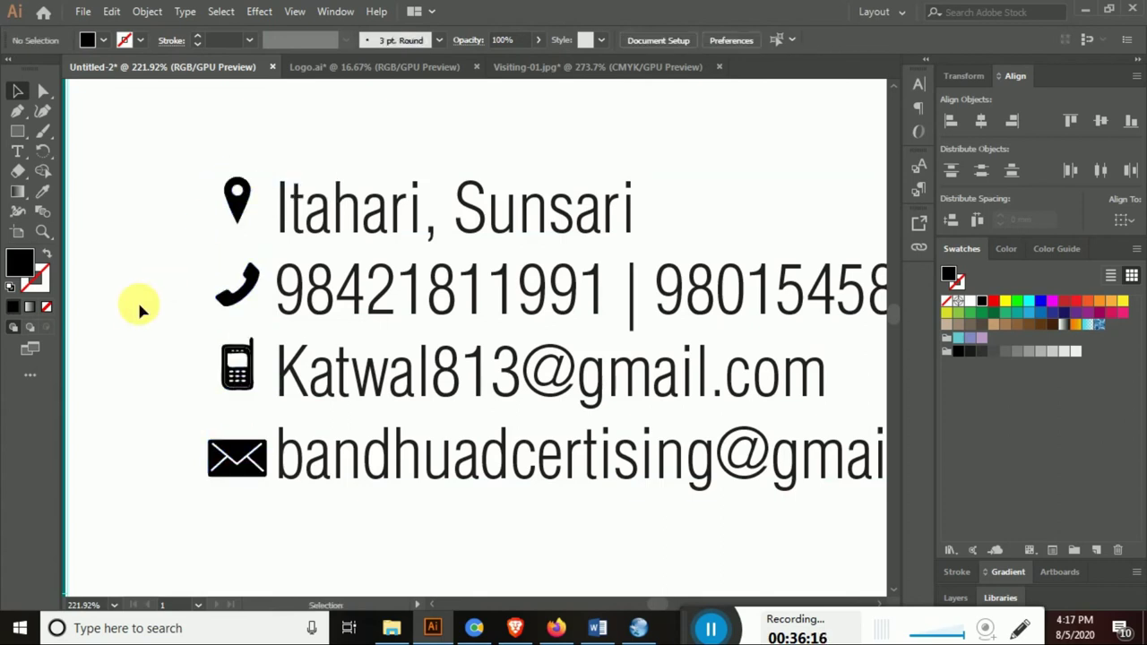
click(249, 383)
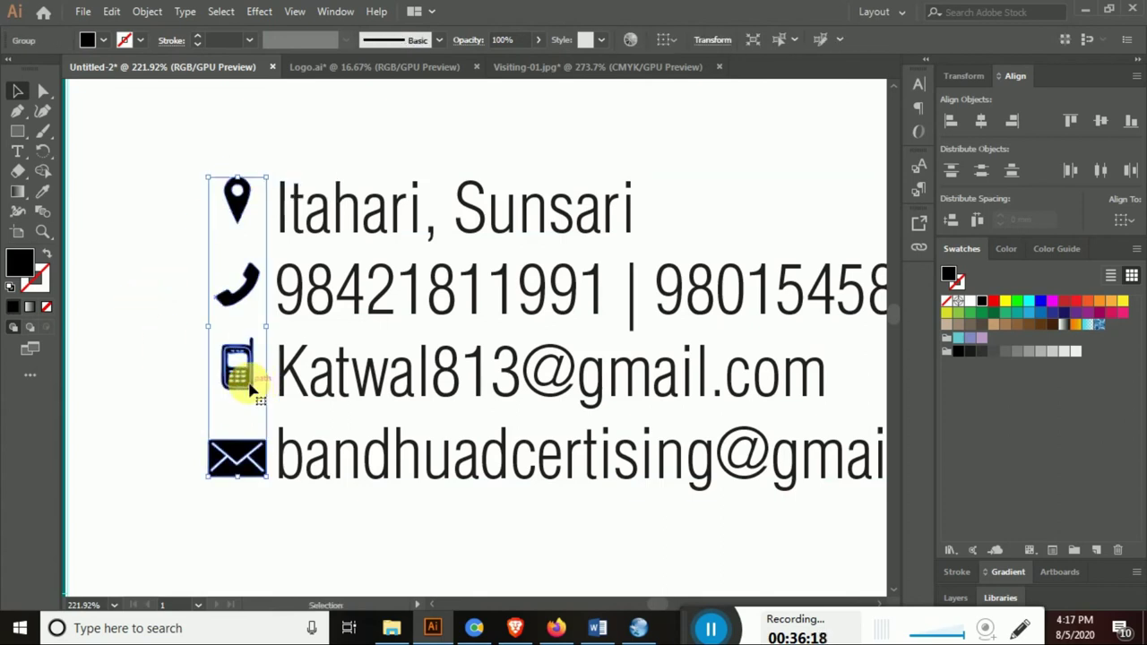
click(237, 380)
drag(236, 380, 242, 358)
click(240, 296)
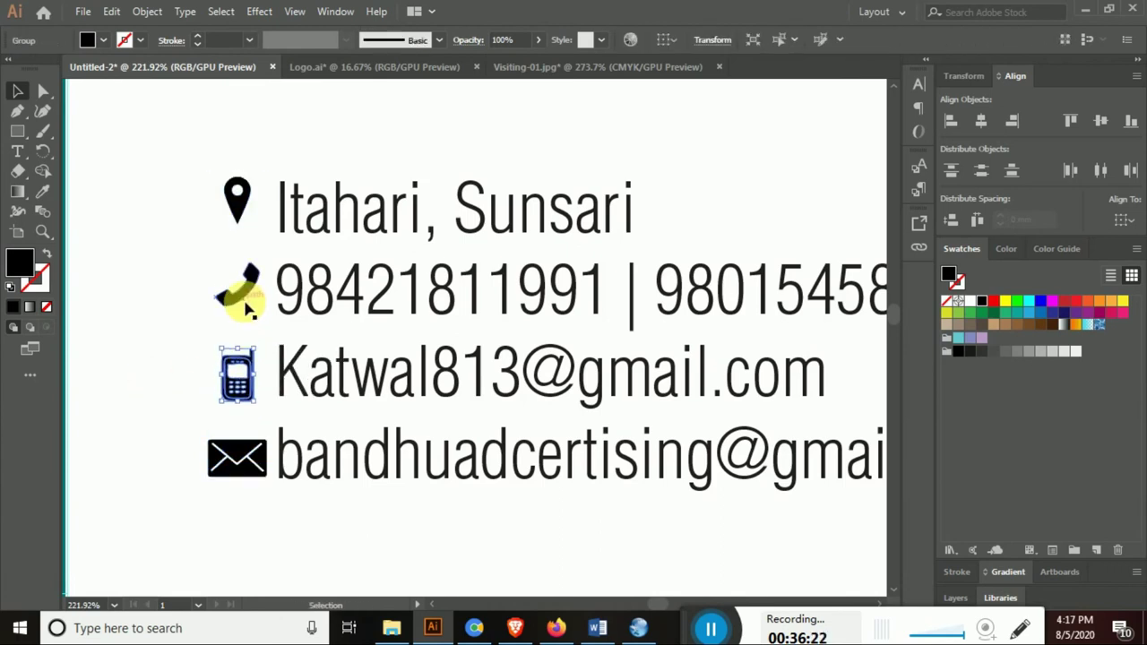
mouse_move(242, 301)
mouse_down()
mouse_move(244, 208)
mouse_move(242, 296)
mouse_up()
click(149, 417)
key(z)
key(ctrl+minus)
key(ctrl+minus)
key(ctrl+minus)
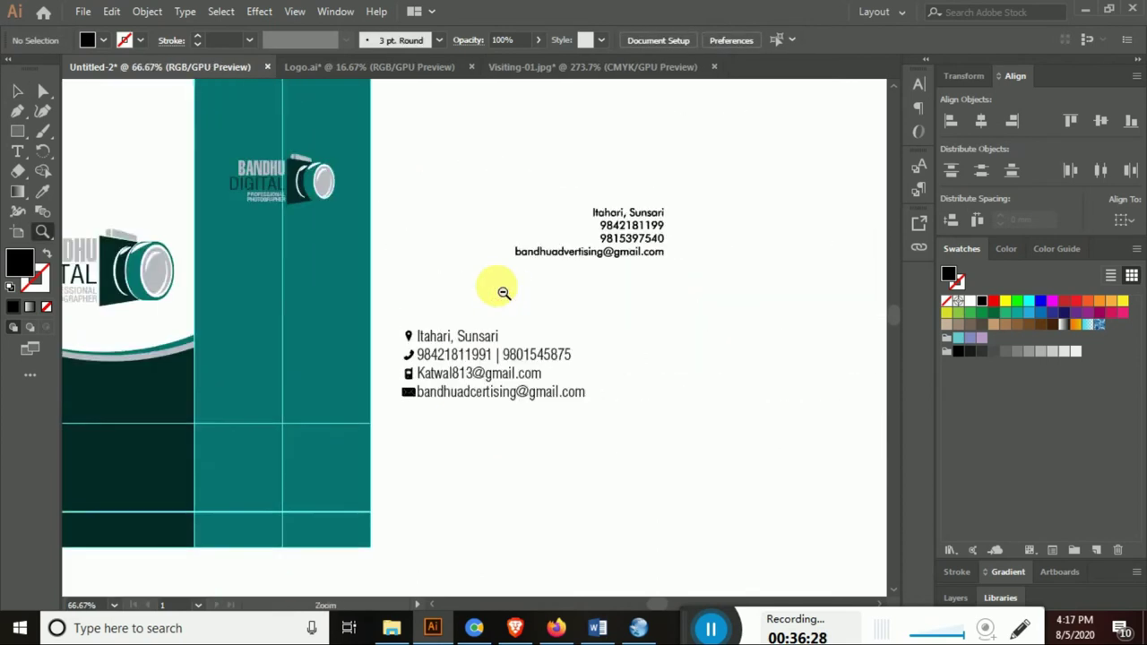
Move the contact group onto the dark front panel, shrinking and lowering it
drag(503, 292, 487, 409)
click(17, 90)
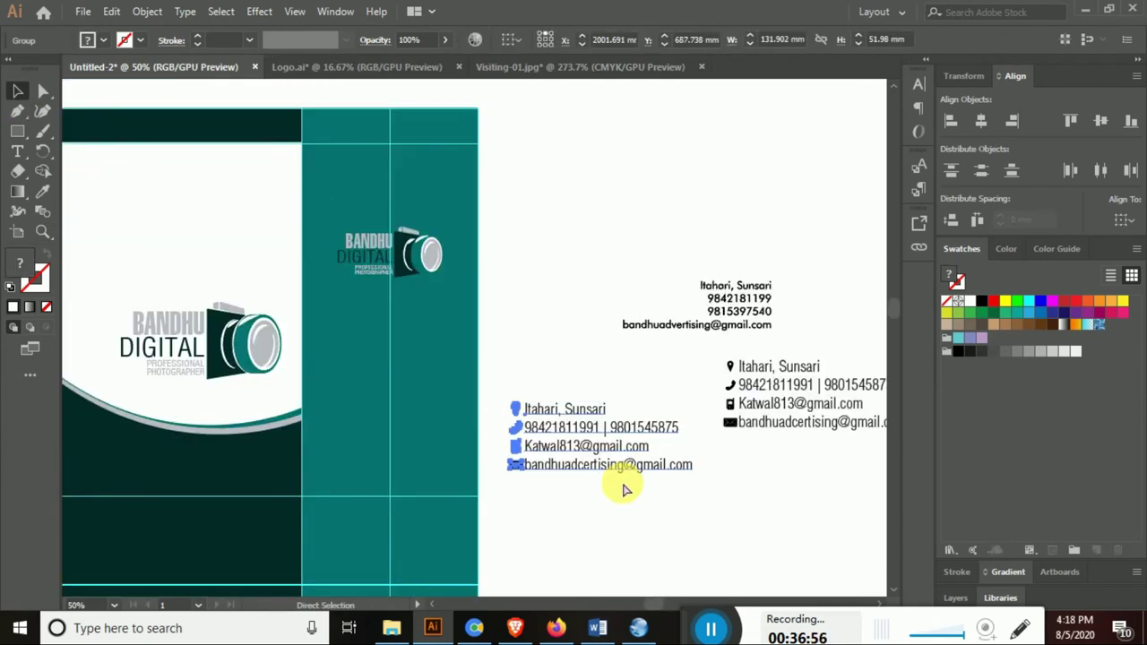
click(621, 479)
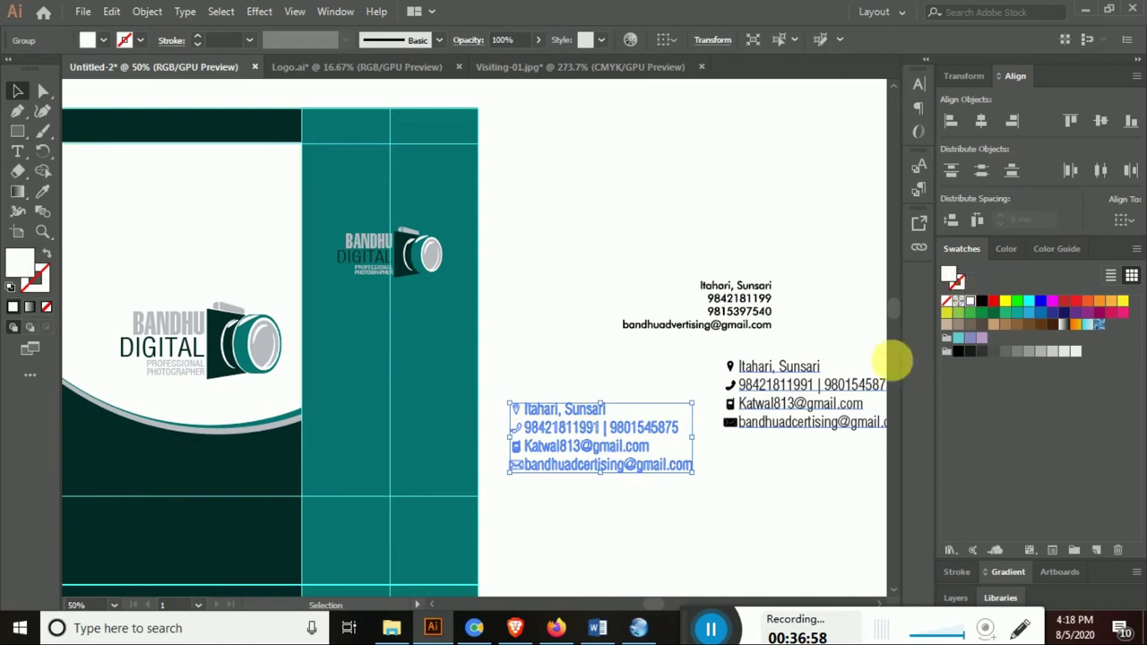
scroll(896, 361, left, 5)
mouse_move(814, 379)
mouse_down()
mouse_move(182, 378)
mouse_move(193, 365)
mouse_up()
mouse_move(336, 416)
mouse_down()
mouse_move(294, 392)
mouse_move(243, 430)
mouse_up()
Make the other contact list white using the Swatches panel
scroll(708, 439, right, 4)
drag(708, 439, 516, 463)
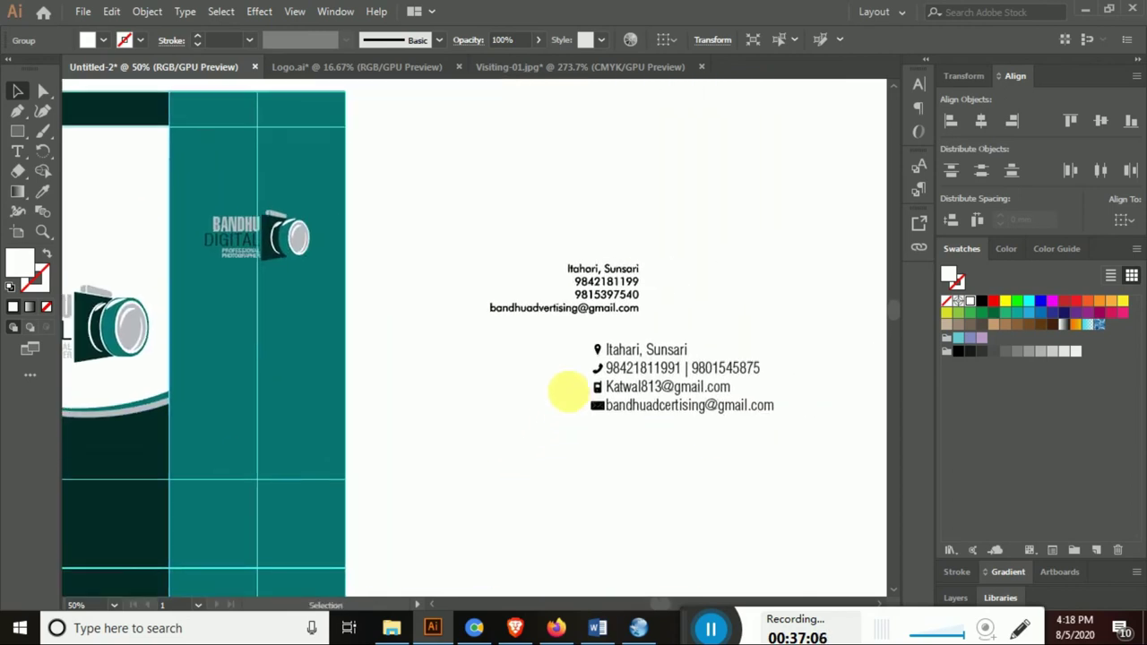
drag(787, 425, 789, 430)
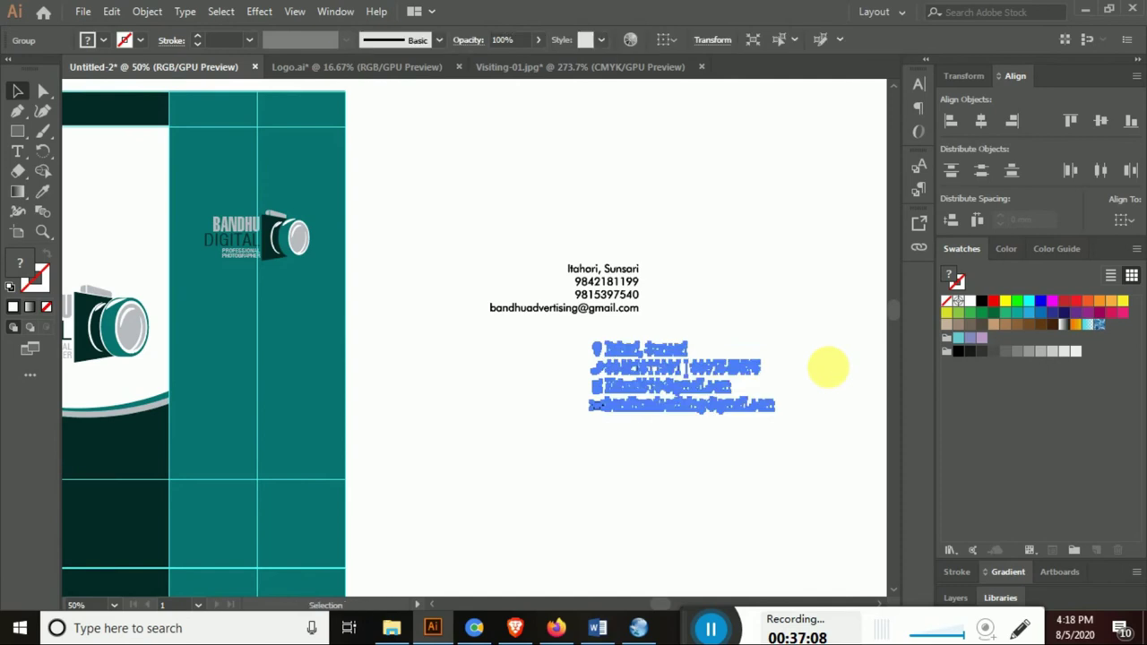
click(970, 302)
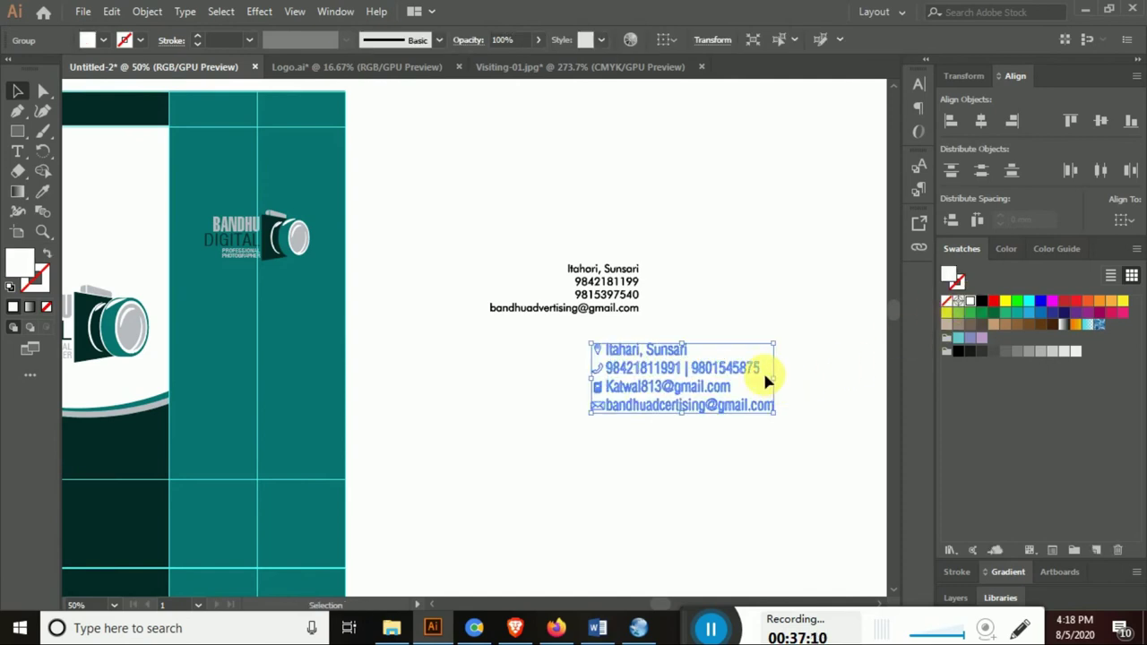
key(a)
key(v)
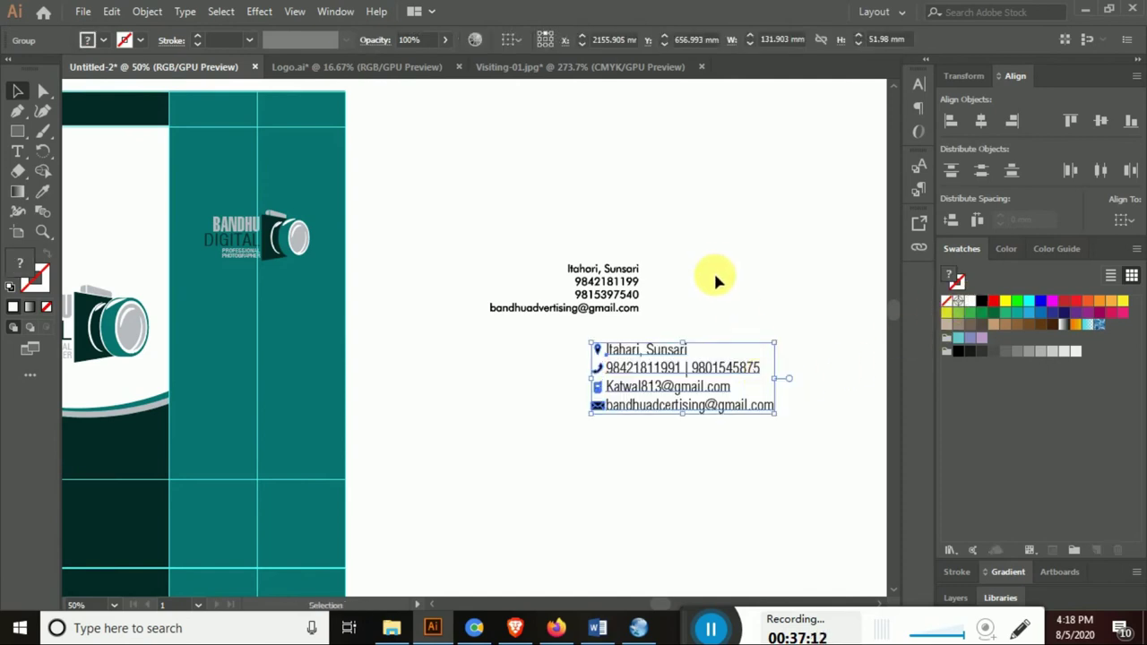
click(714, 273)
key(ctrl+z)
click(723, 349)
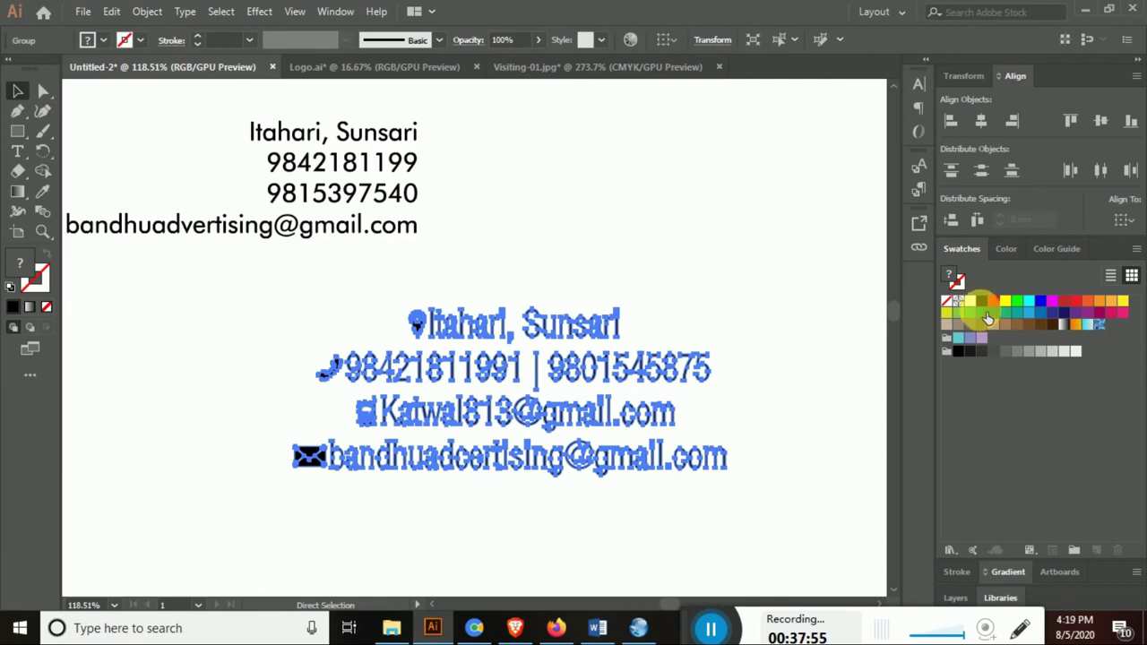
Move the white contact list onto the teal side panel and scale it to fit
scroll(520, 348, down, 2)
scroll(350, 346, down, 2)
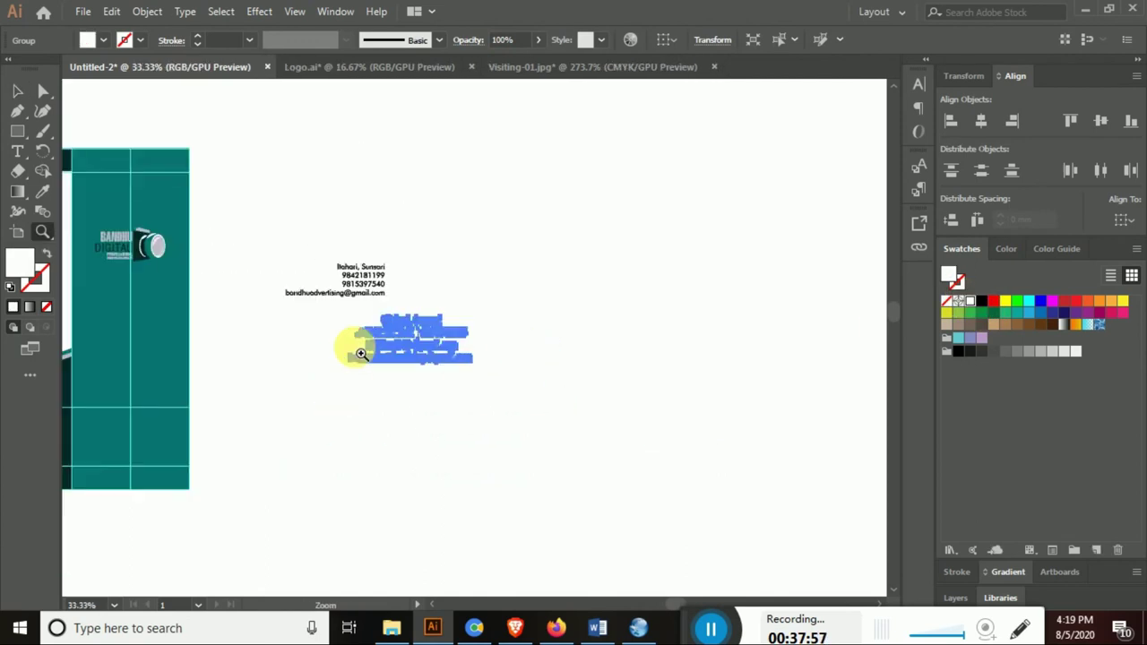
drag(350, 346, 482, 357)
click(17, 91)
mouse_move(556, 375)
mouse_down()
mouse_move(303, 393)
mouse_move(300, 402)
mouse_up()
drag(321, 392, 332, 396)
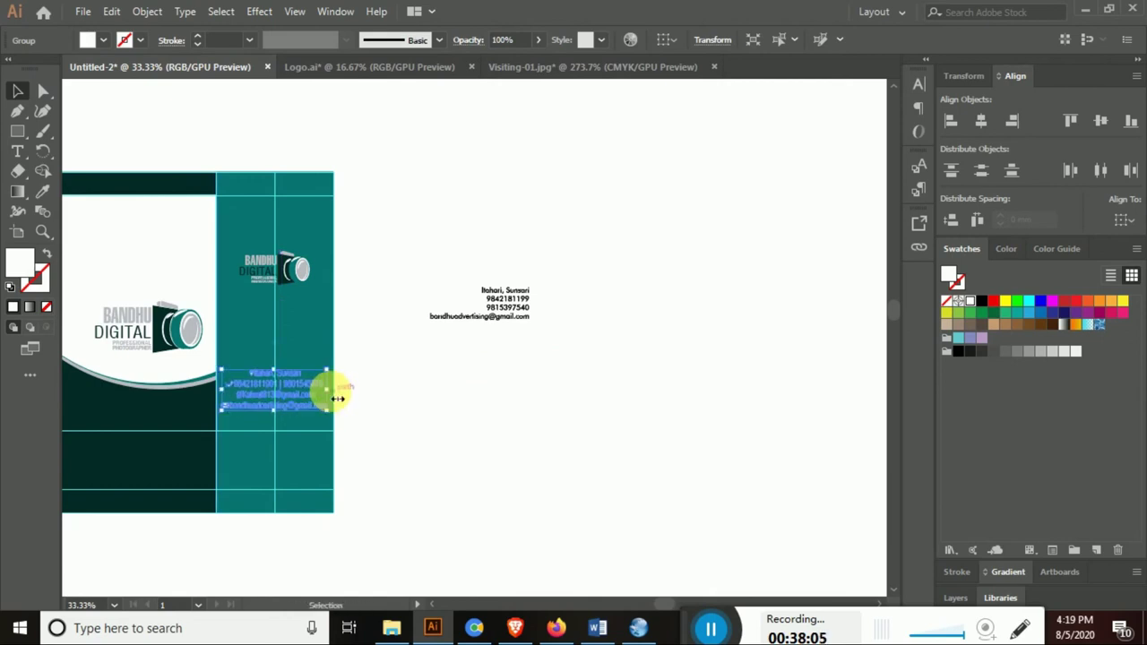
Move the camera logo lower on the teal panel above the contact list
mouse_move(301, 277)
mouse_down()
mouse_move(298, 348)
mouse_move(299, 337)
mouse_up()
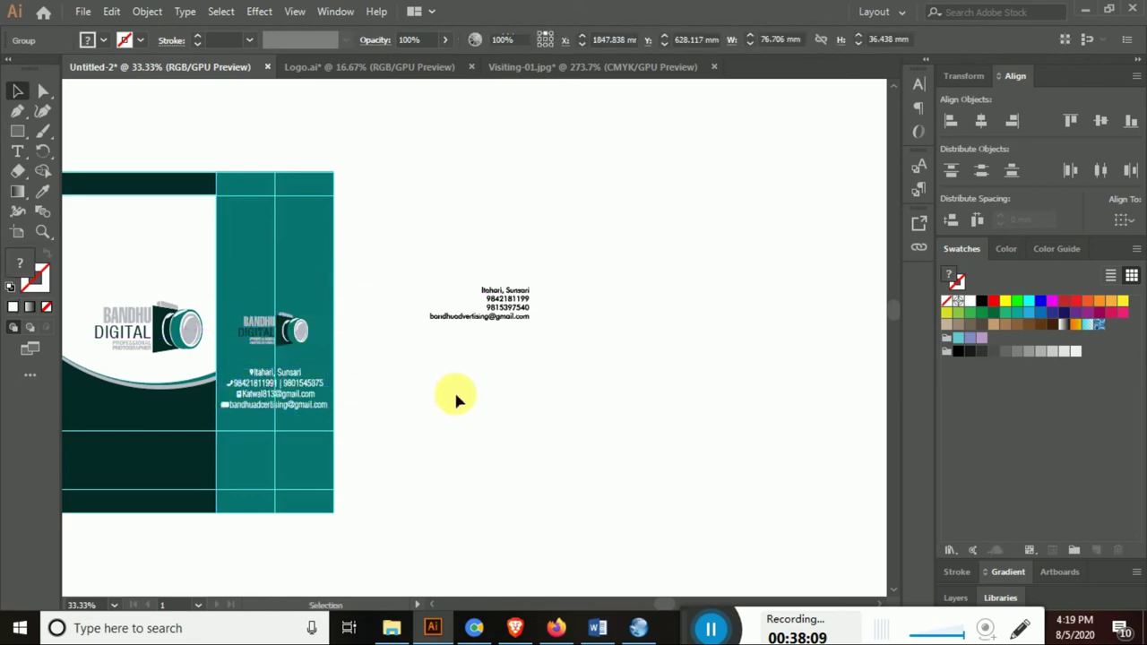
click(454, 389)
key(z)
alt+click(264, 333)
drag(403, 328, 499, 383)
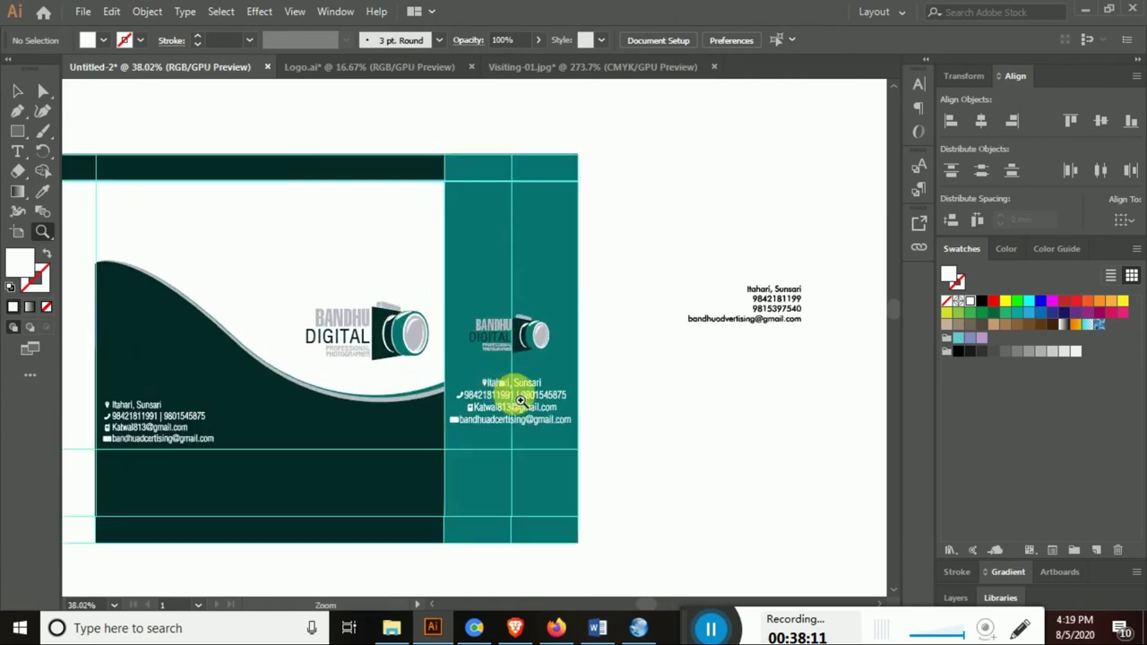
key(v)
click(525, 296)
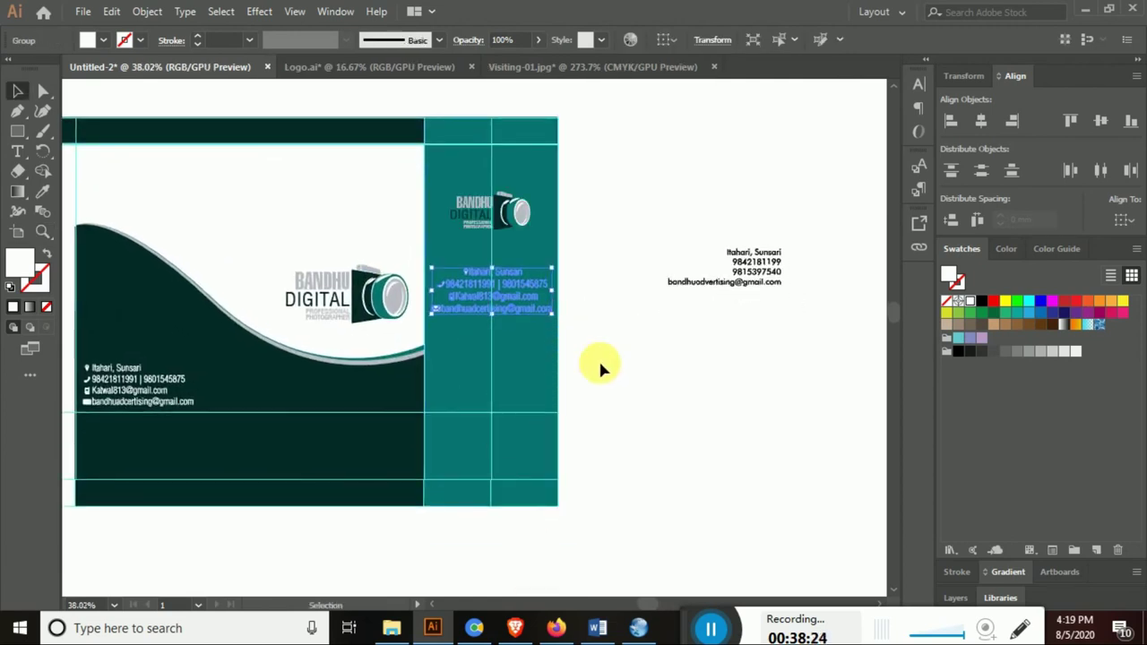
click(598, 359)
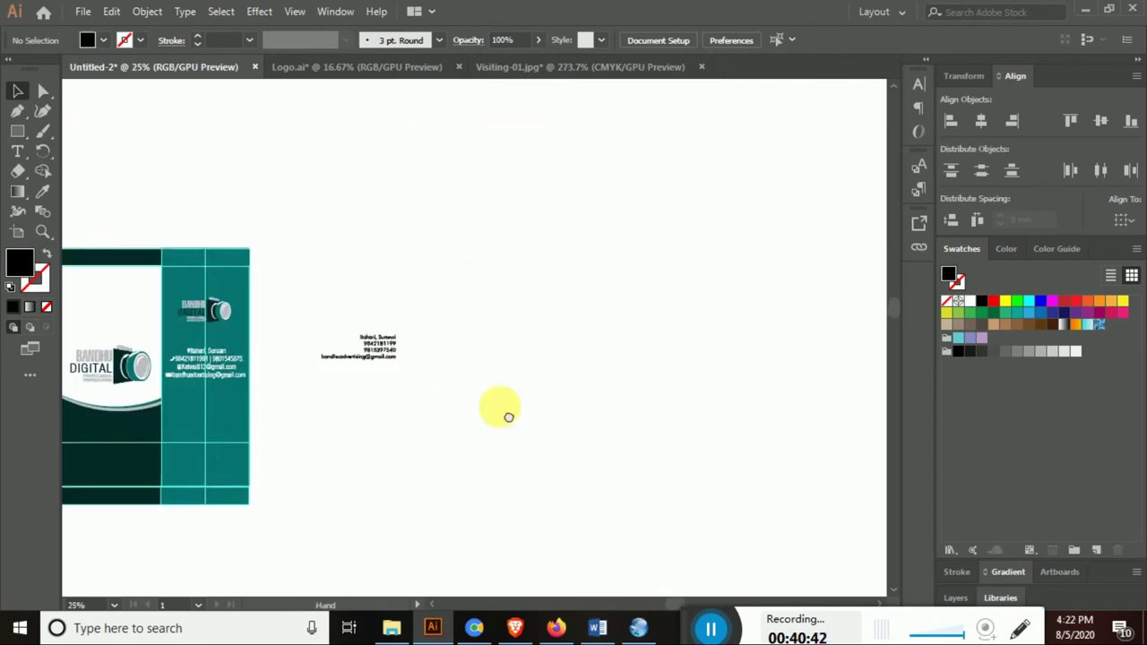
Shrink the QR code and move it onto the teal side panel
scroll(484, 430, up, 5)
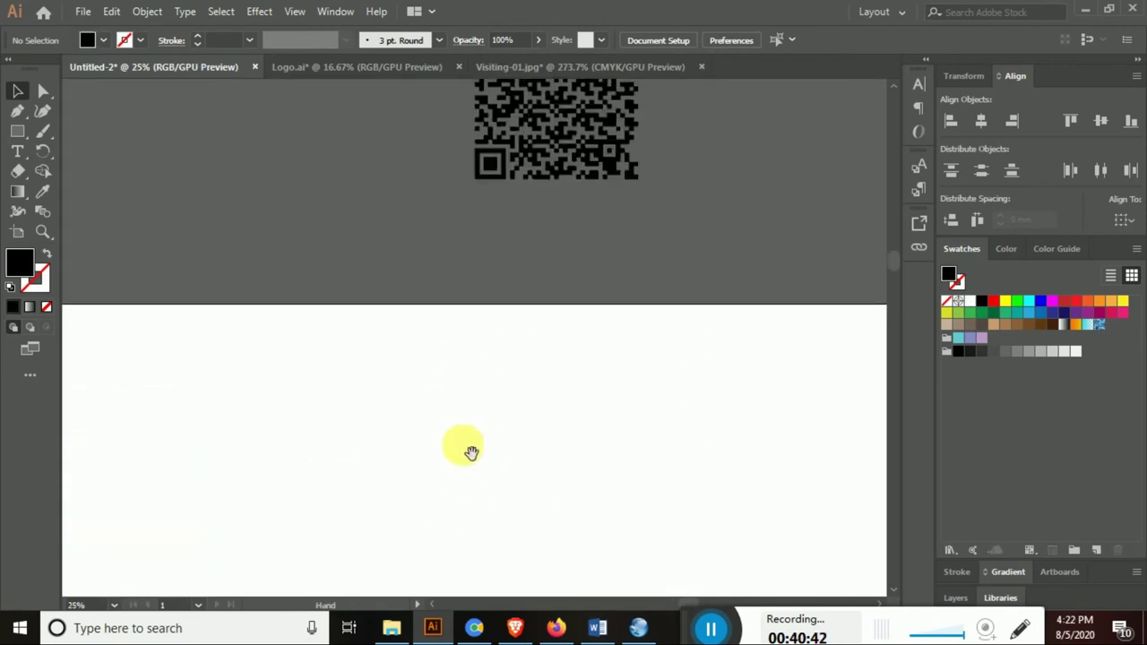
scroll(461, 466, up, 4)
drag(371, 194, 645, 422)
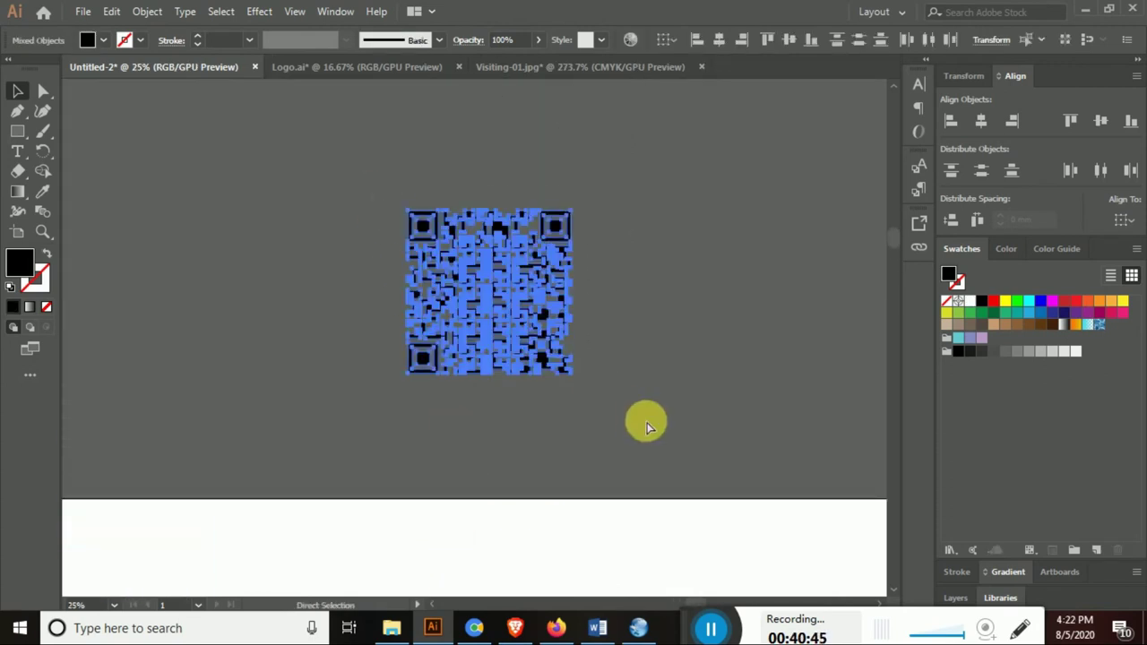
key(z)
alt+click(299, 322)
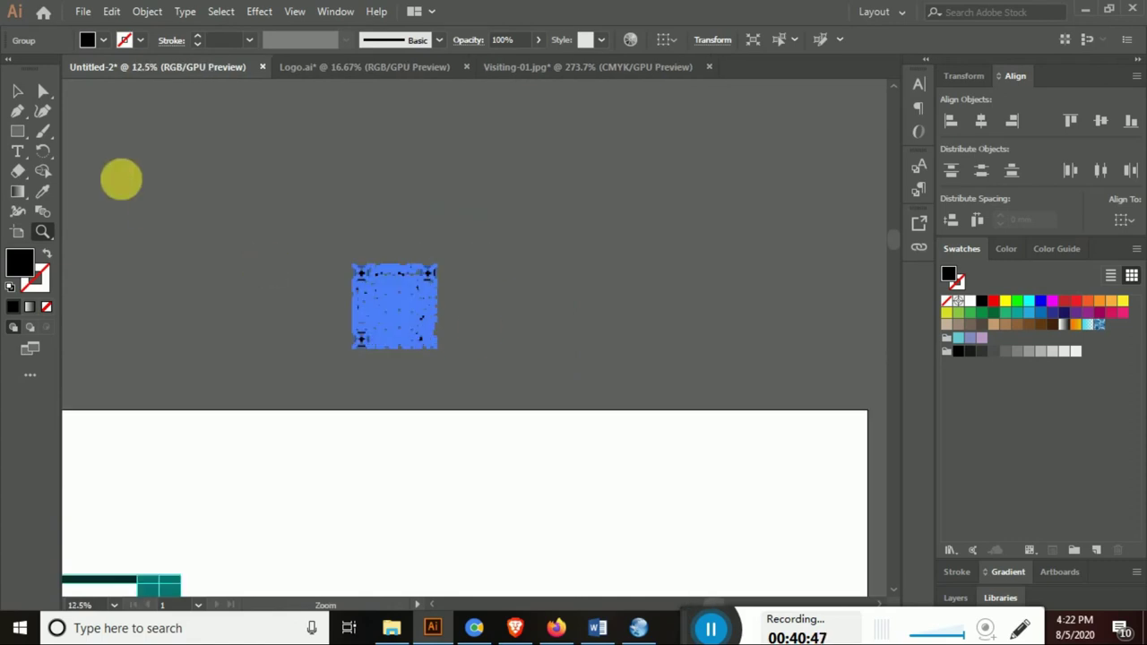
click(18, 91)
mouse_move(371, 282)
mouse_down()
mouse_move(638, 158)
mouse_move(463, 322)
mouse_up()
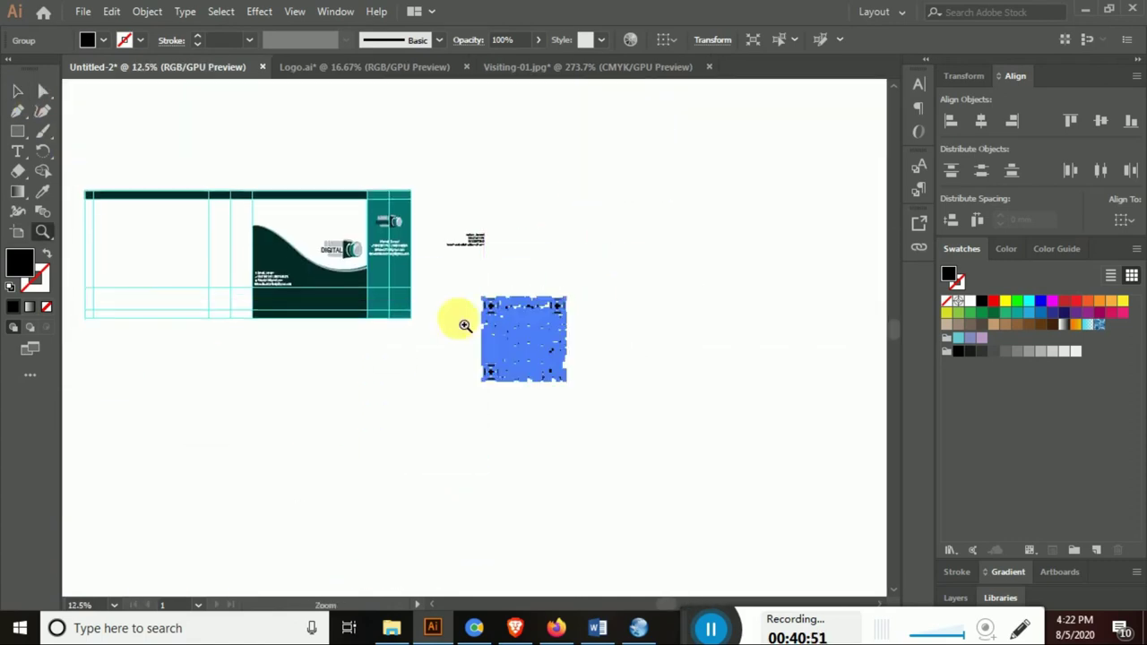
scroll(537, 349, up, 3)
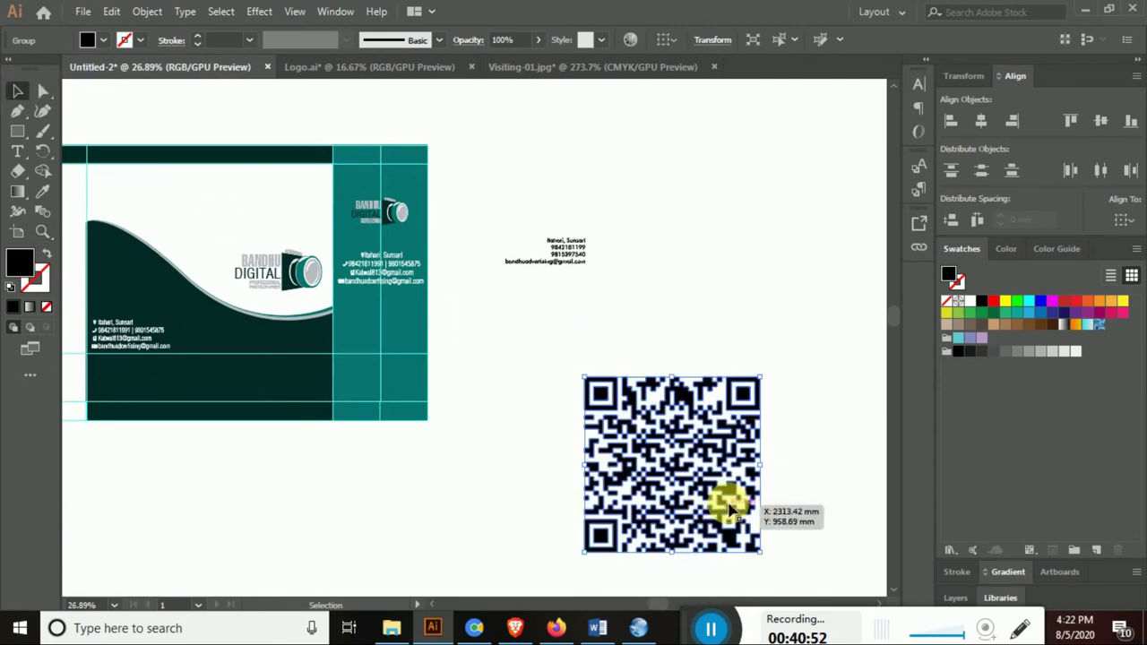
shift+click(679, 459)
drag(679, 458, 391, 319)
Centre the QR code, about 48 mm square, under the contacts and zoom out to the dieline
scroll(609, 466, up, 5)
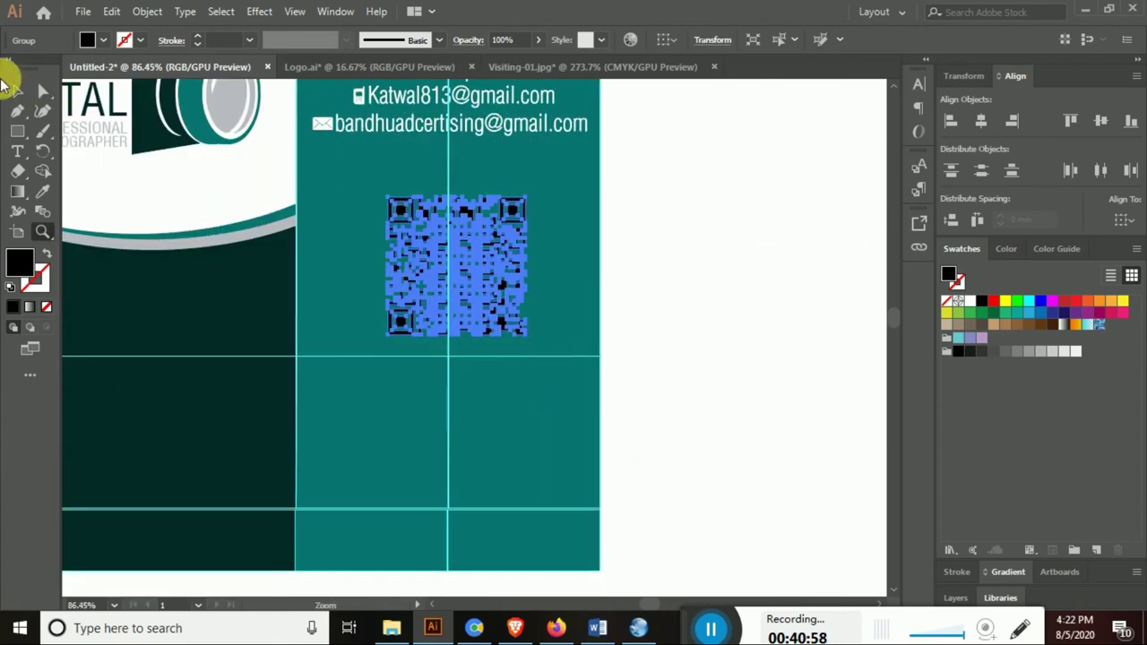
click(17, 91)
drag(475, 298, 461, 297)
drag(524, 280, 481, 281)
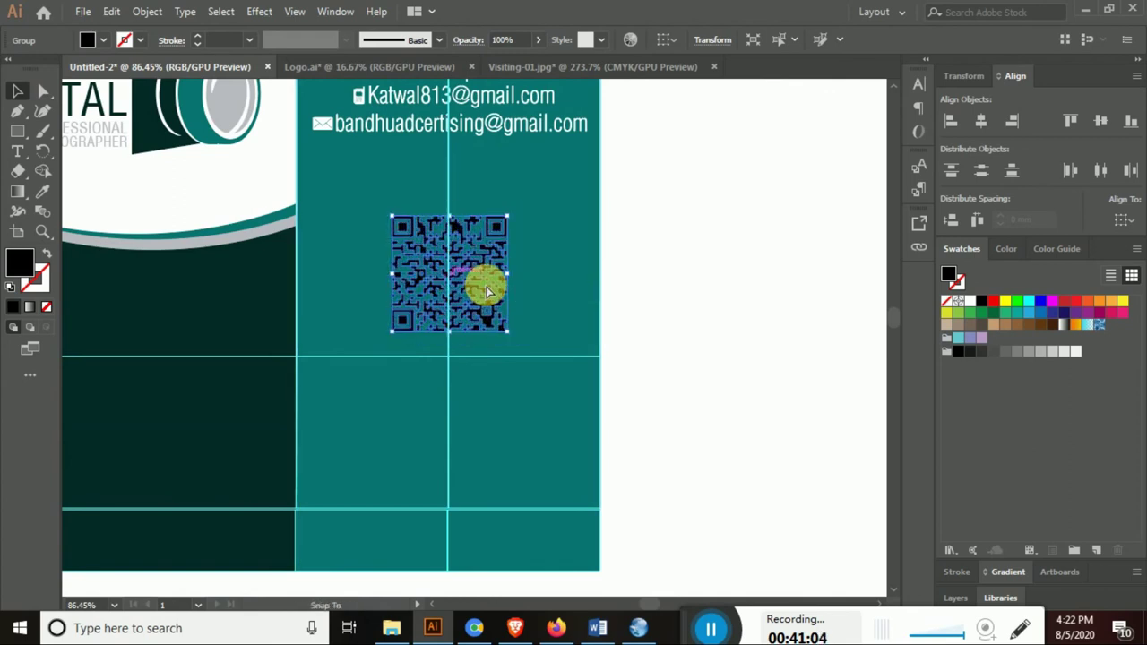
click(640, 292)
key(z)
alt+click(498, 289)
alt+click(491, 300)
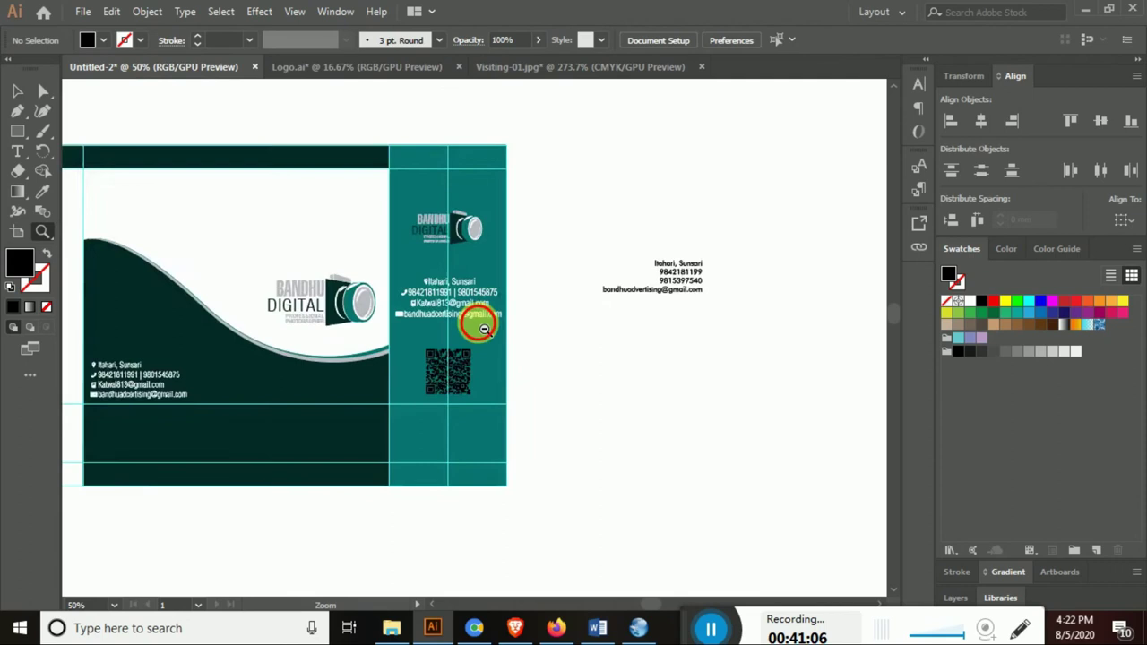
alt+click(479, 317)
alt+click(464, 345)
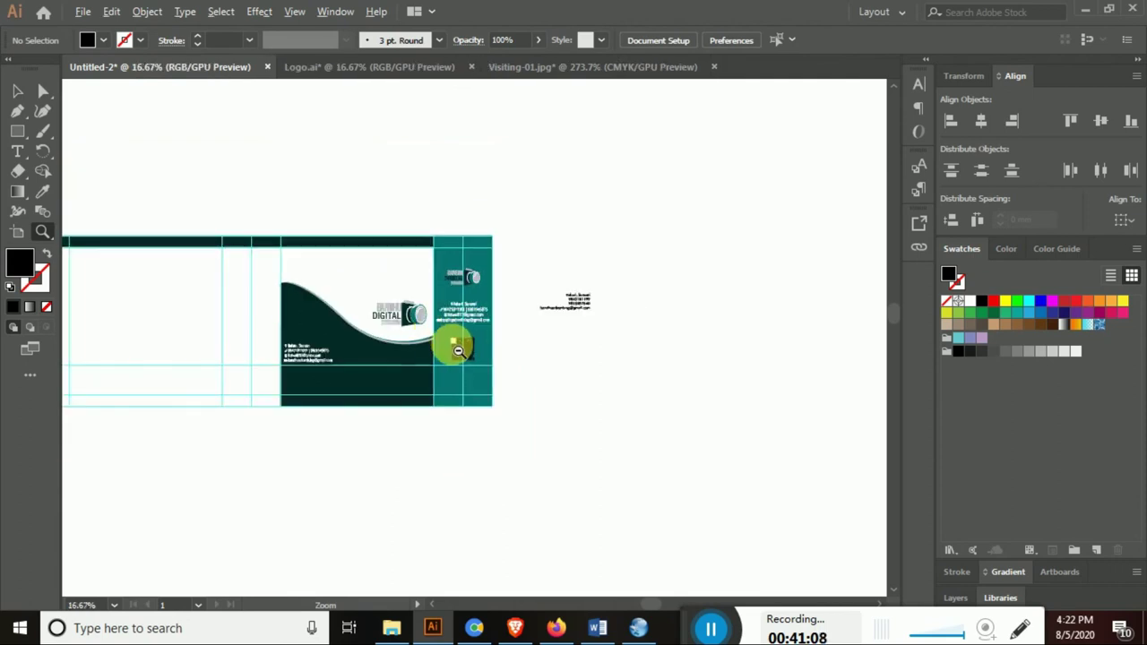
Alt-drag a copy of the logo, contact text and QR code onto the left teal side panel
mouse_move(479, 345)
mouse_down()
mouse_move(555, 397)
mouse_move(540, 404)
mouse_move(610, 461)
mouse_move(616, 404)
mouse_up()
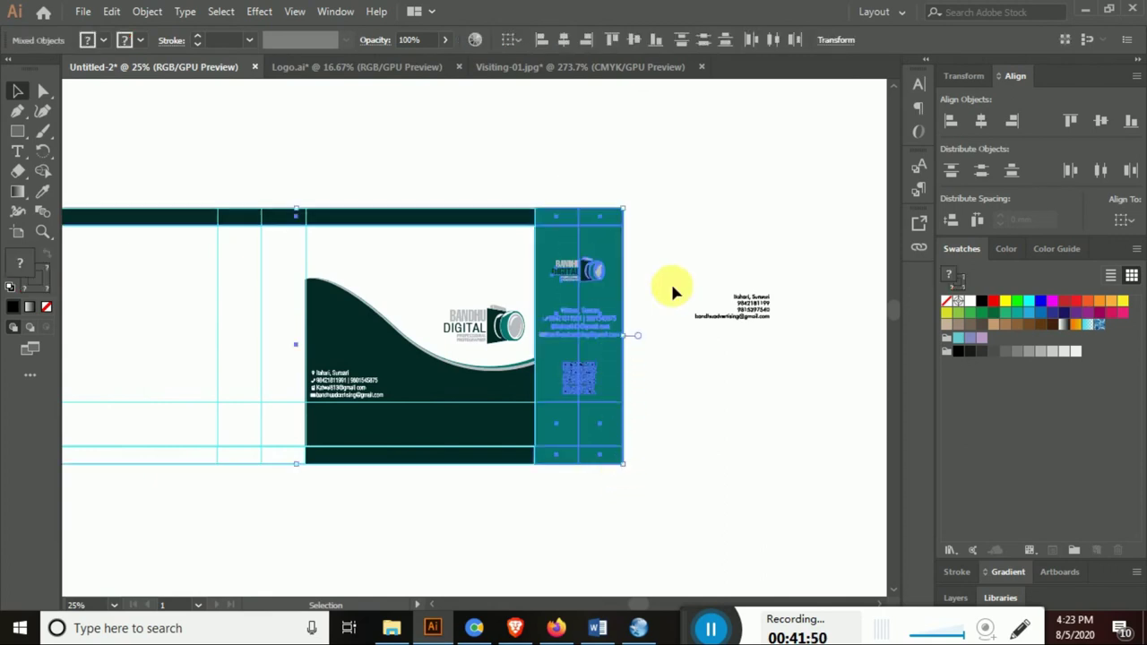
click(672, 287)
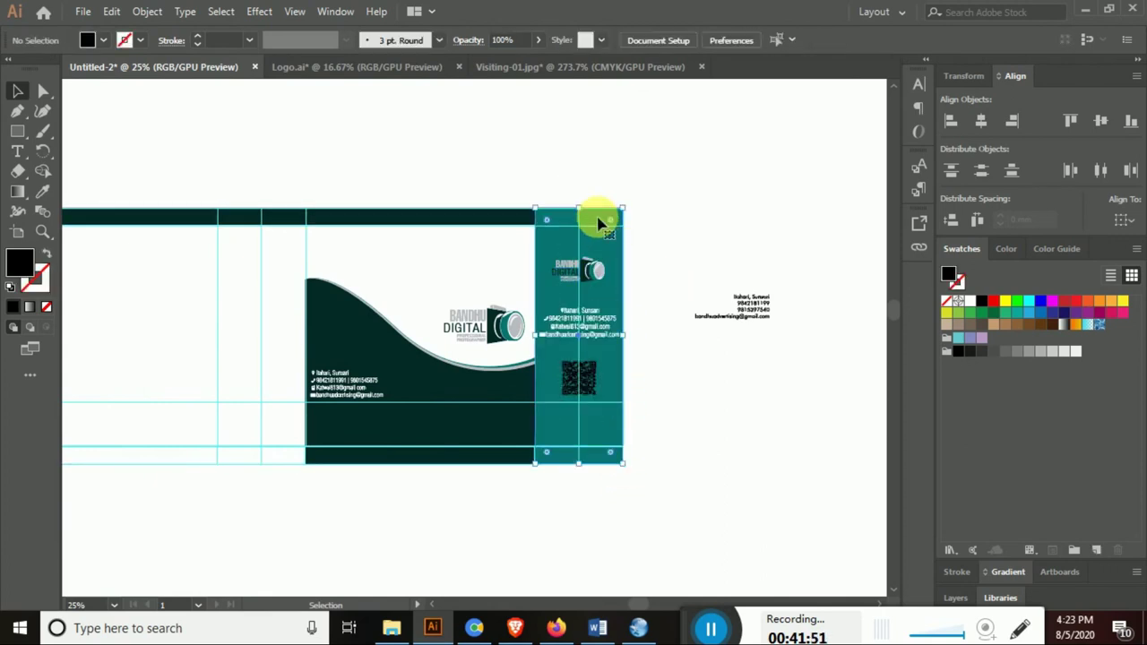
click(600, 223)
shift+click(584, 269)
shift+click(589, 318)
shift+click(599, 384)
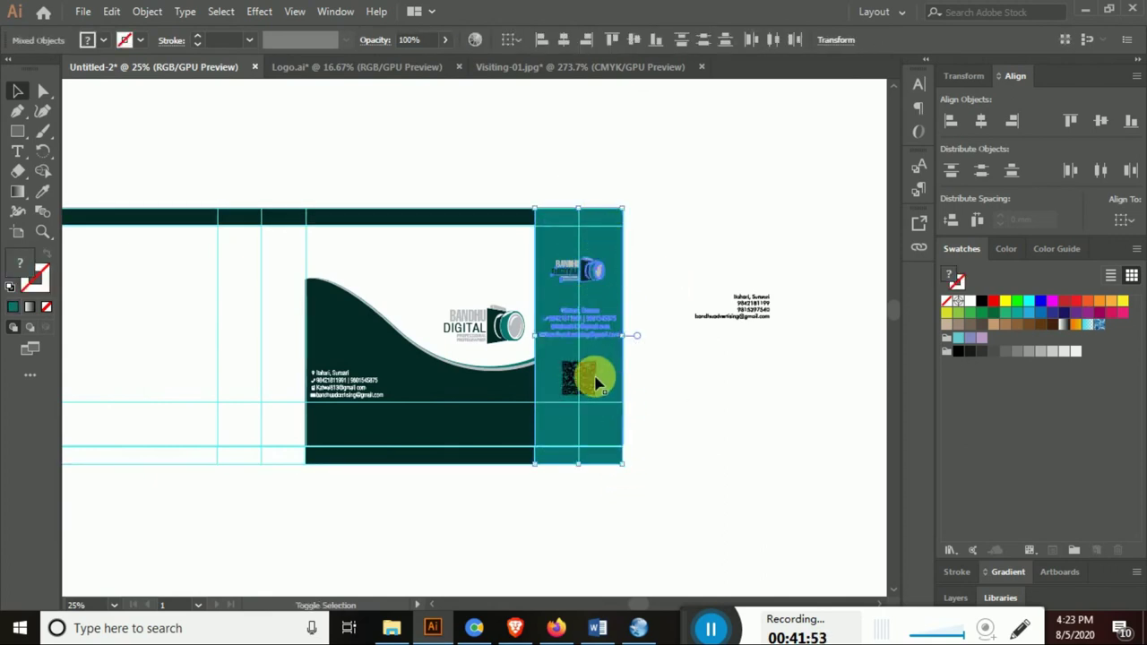
drag(579, 376, 760, 385)
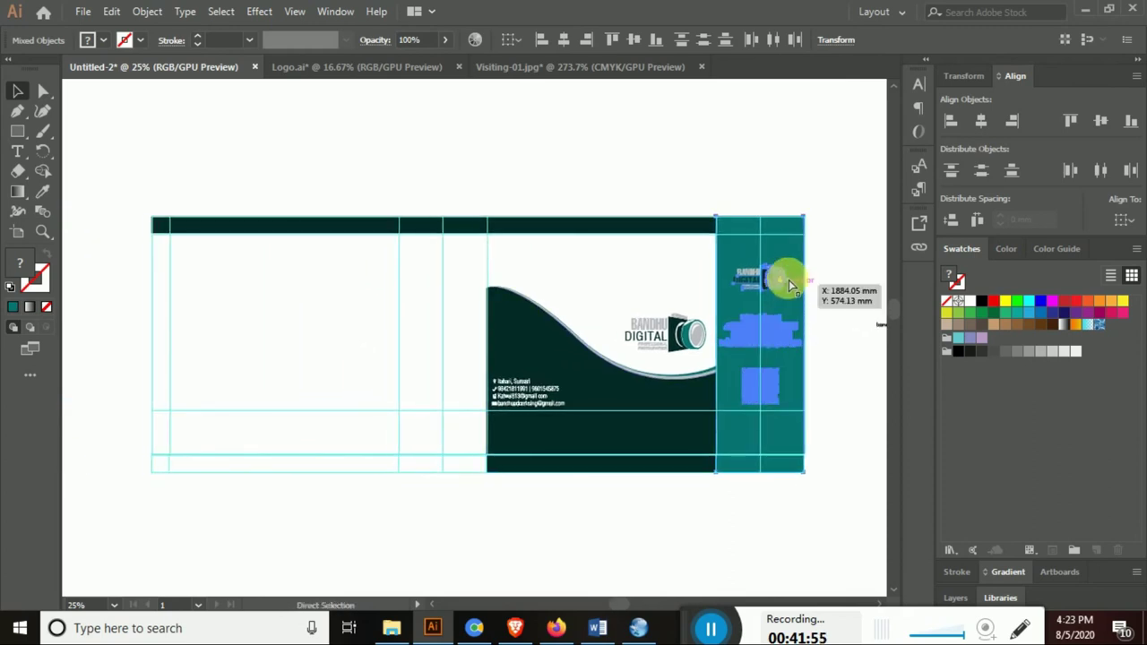
drag(781, 268, 474, 260)
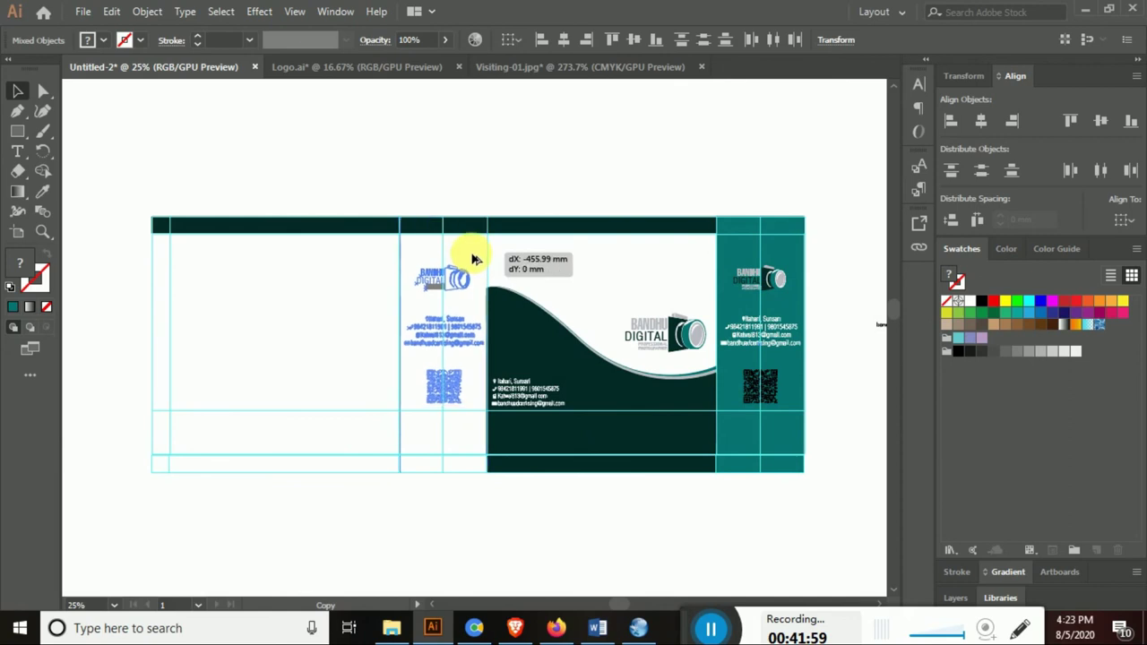
click(532, 174)
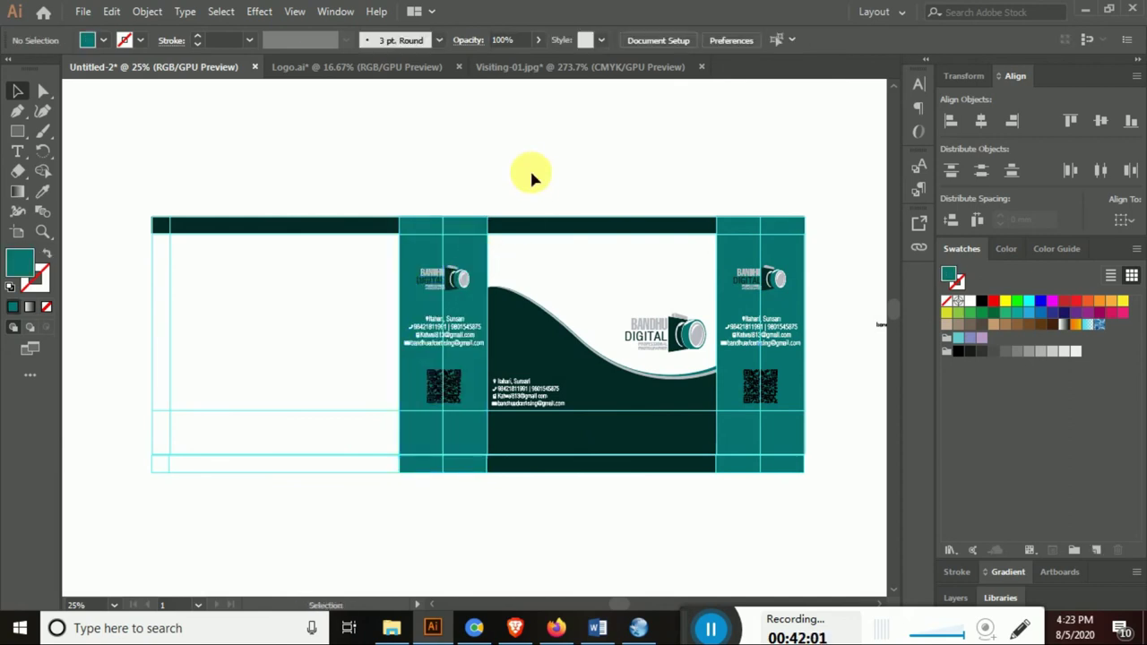
Move the large white background rectangle down out of the way
scroll(528, 215, down, 1)
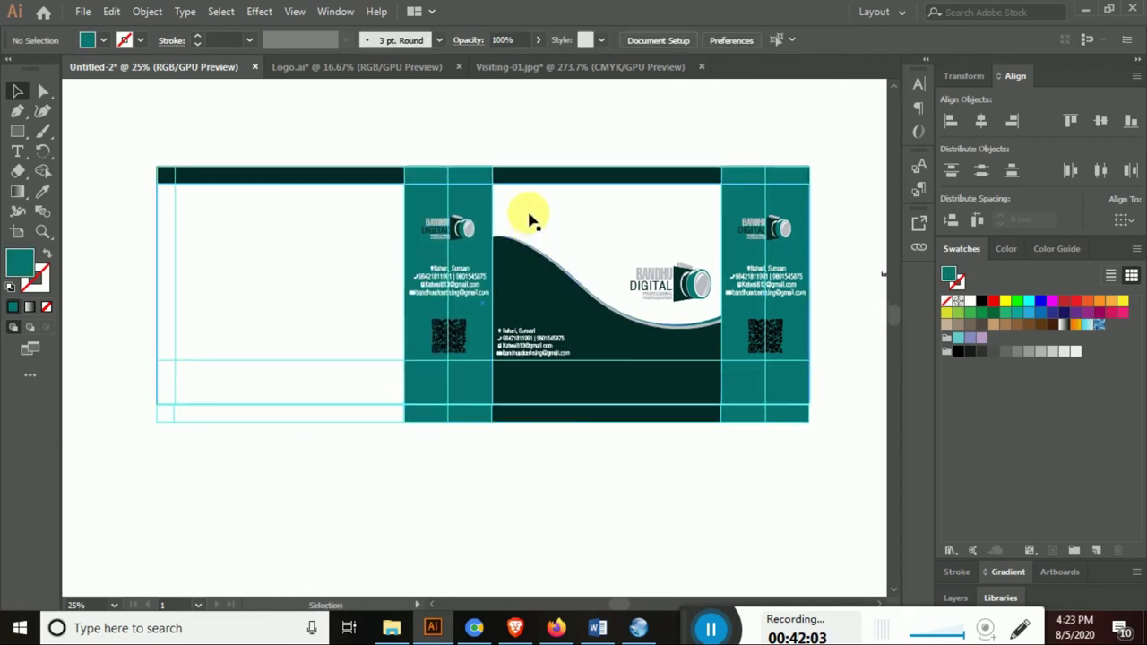
click(529, 217)
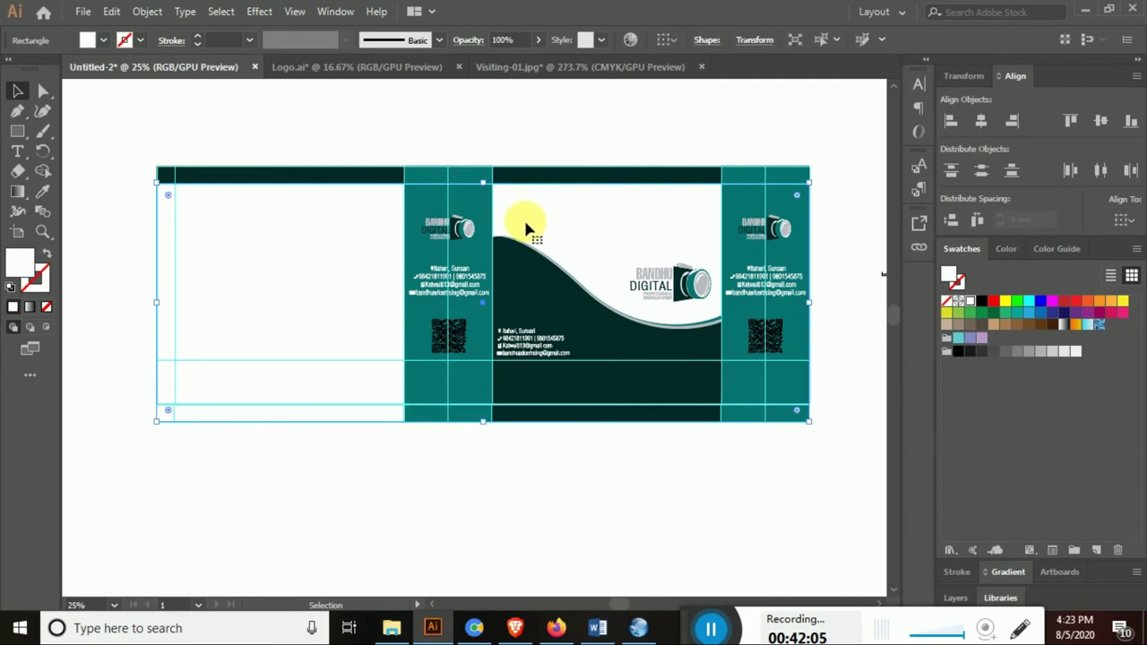
click(531, 123)
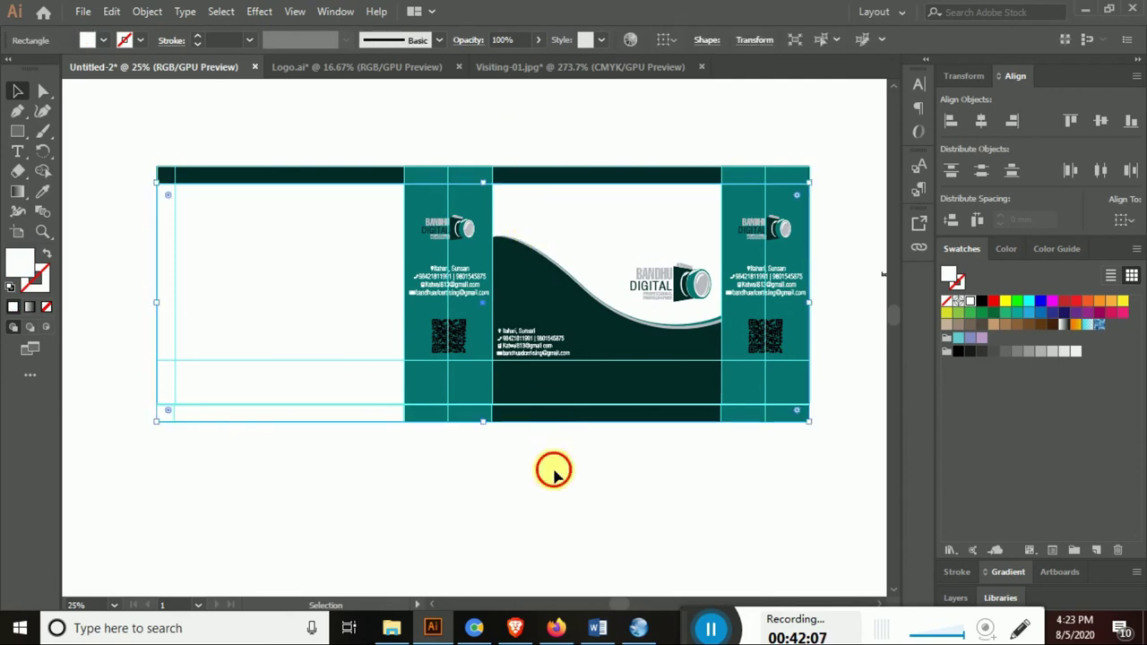
drag(538, 220, 540, 249)
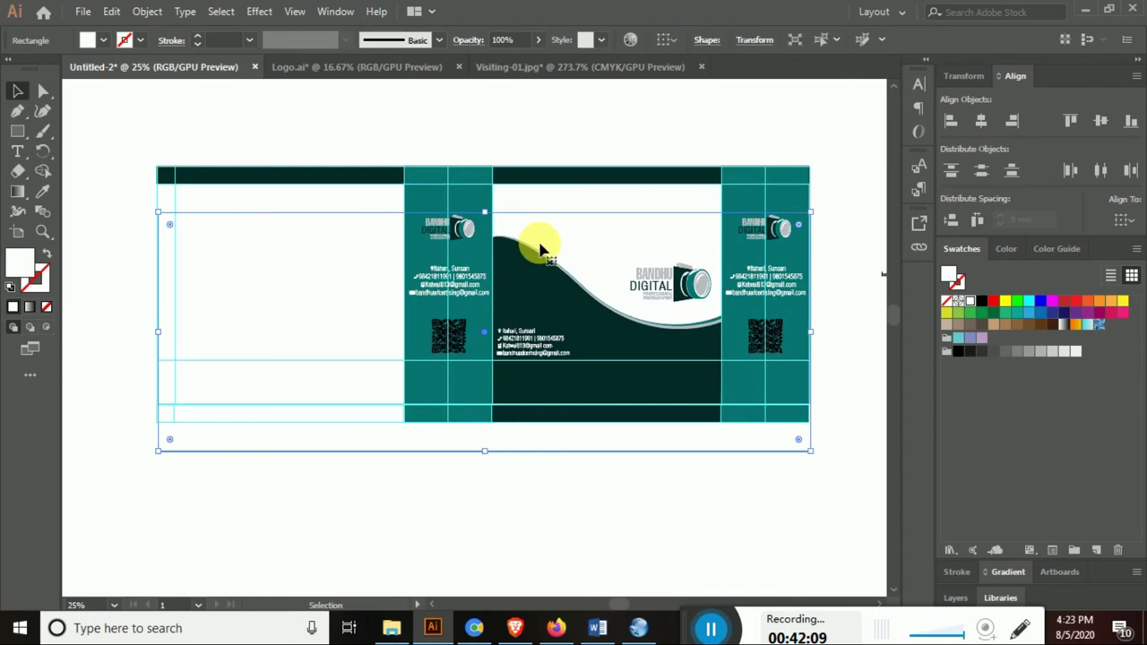
click(539, 245)
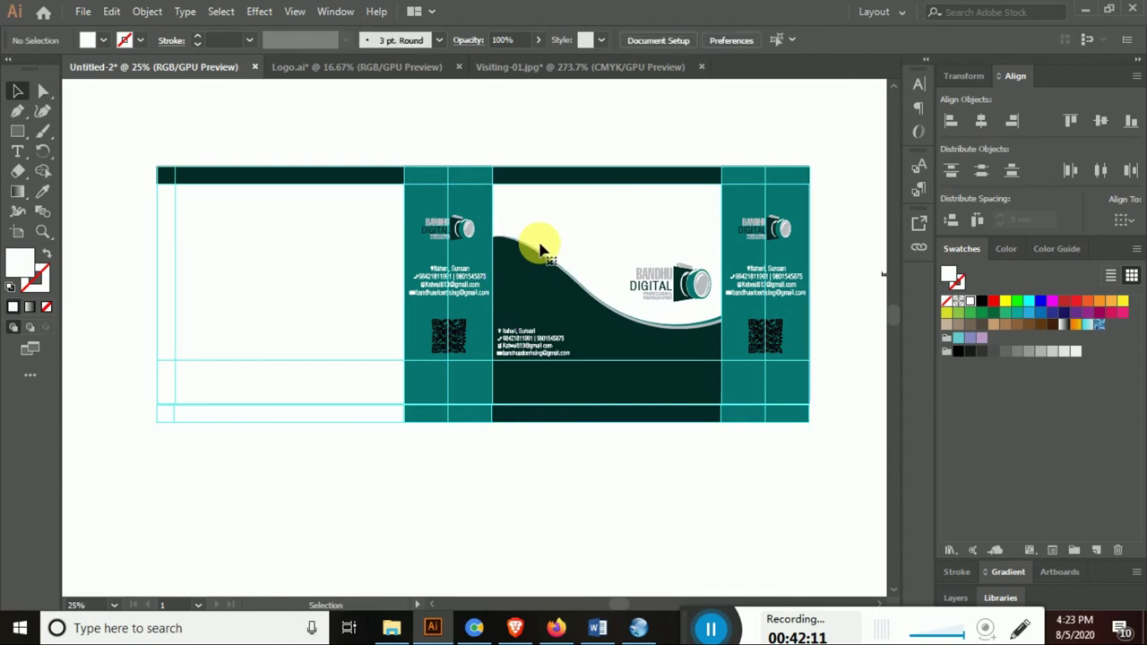
Alt-drag a copy of the dark-wave front panel group below the box
mouse_move(536, 204)
mouse_down()
mouse_move(667, 363)
mouse_move(691, 347)
mouse_up()
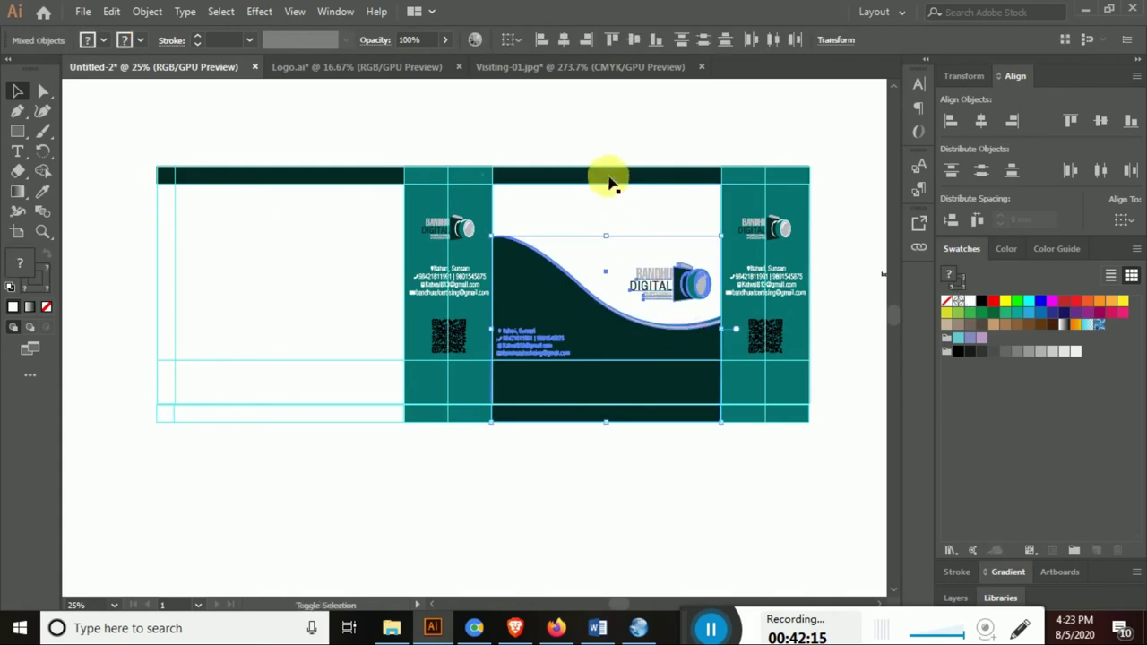
drag(545, 294, 689, 302)
click(507, 184)
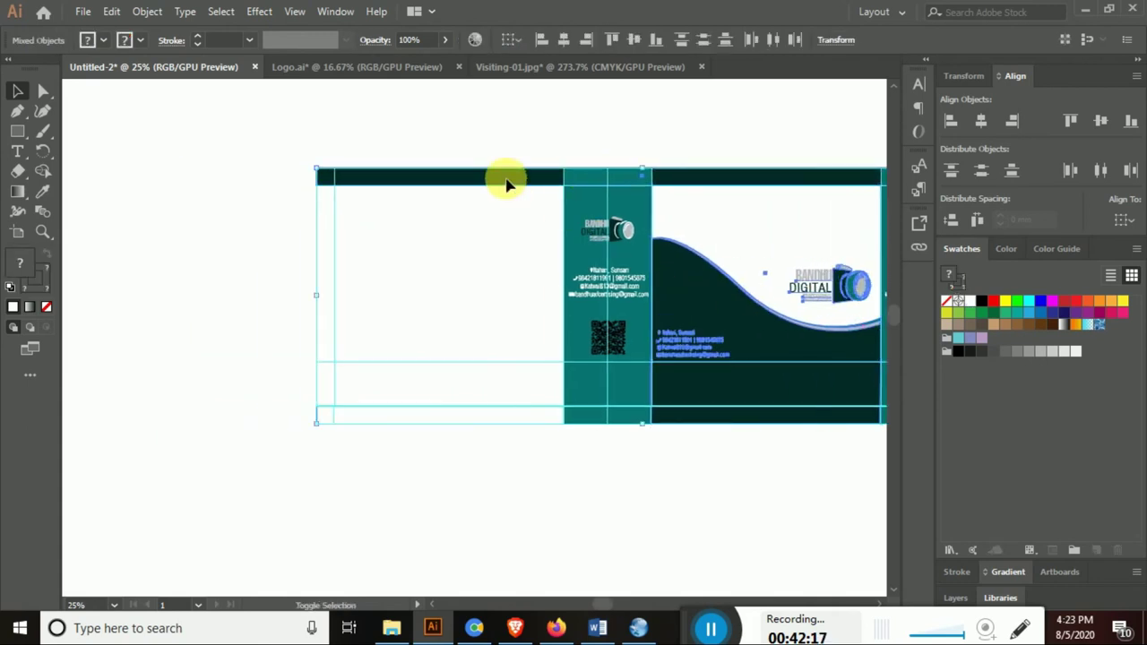
click(688, 300)
mouse_move(689, 305)
mouse_down()
mouse_move(141, 423)
mouse_move(108, 498)
mouse_up()
click(409, 511)
Delete the copy's outline frame and move the wave copy into the left front panel
scroll(389, 339, left, 3)
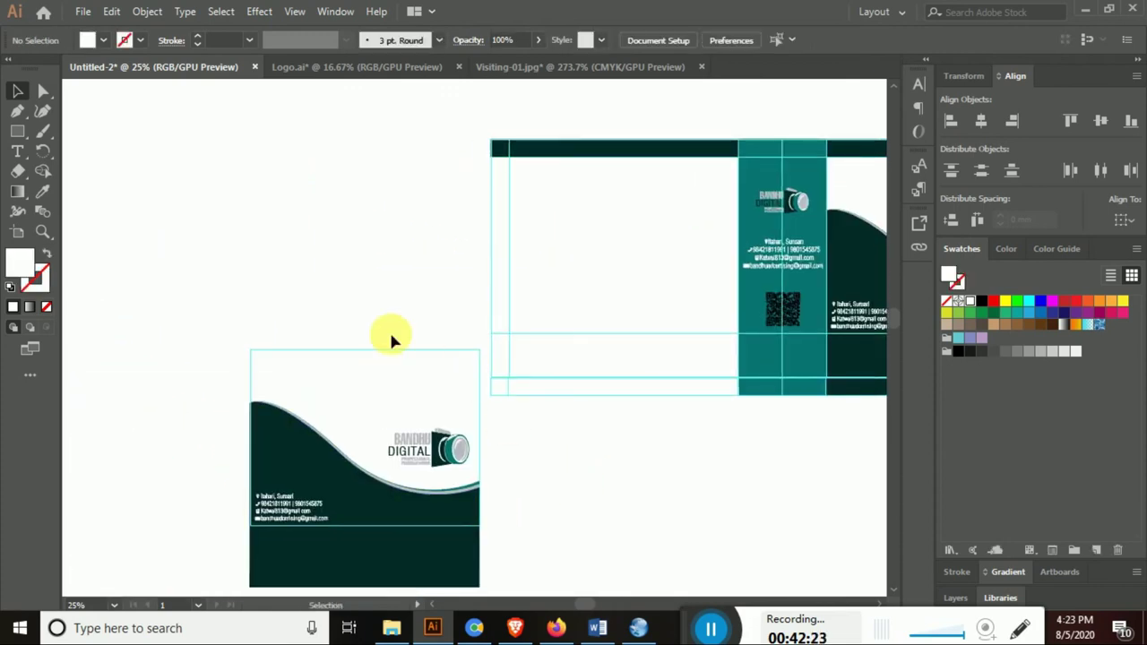
click(418, 379)
key(Delete)
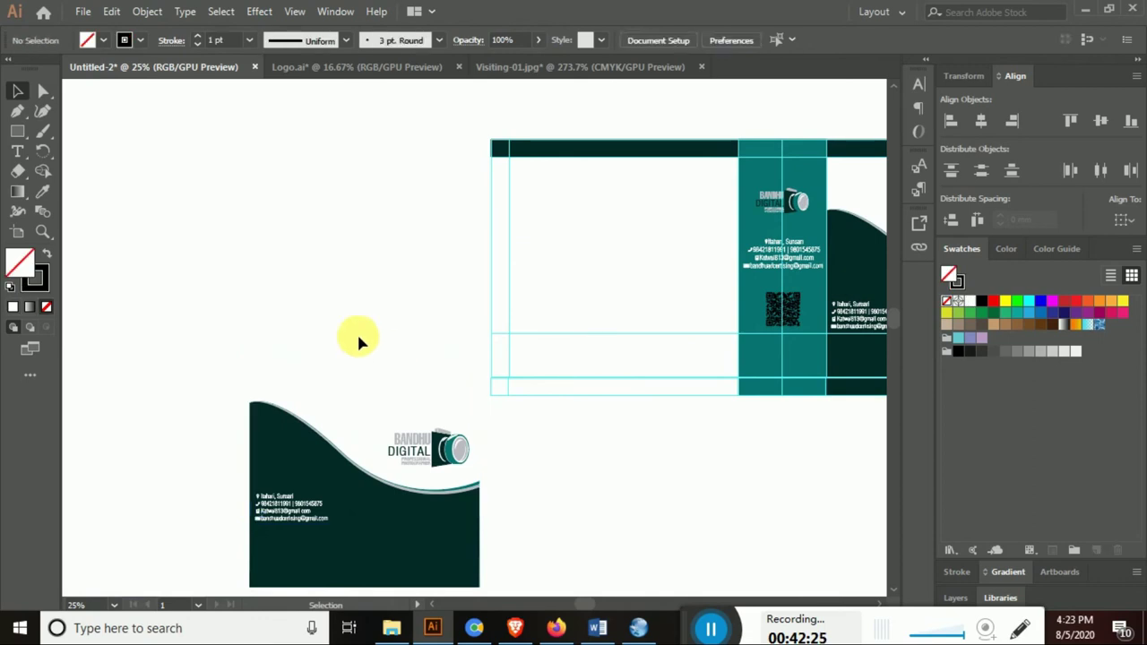
drag(224, 340, 473, 538)
scroll(377, 537, right, 3)
mouse_move(341, 515)
mouse_down()
mouse_move(529, 311)
mouse_move(589, 321)
mouse_move(587, 334)
mouse_up()
Nudge the wave copy flush against the teal panel and fit the artboard in the window
key(Right)
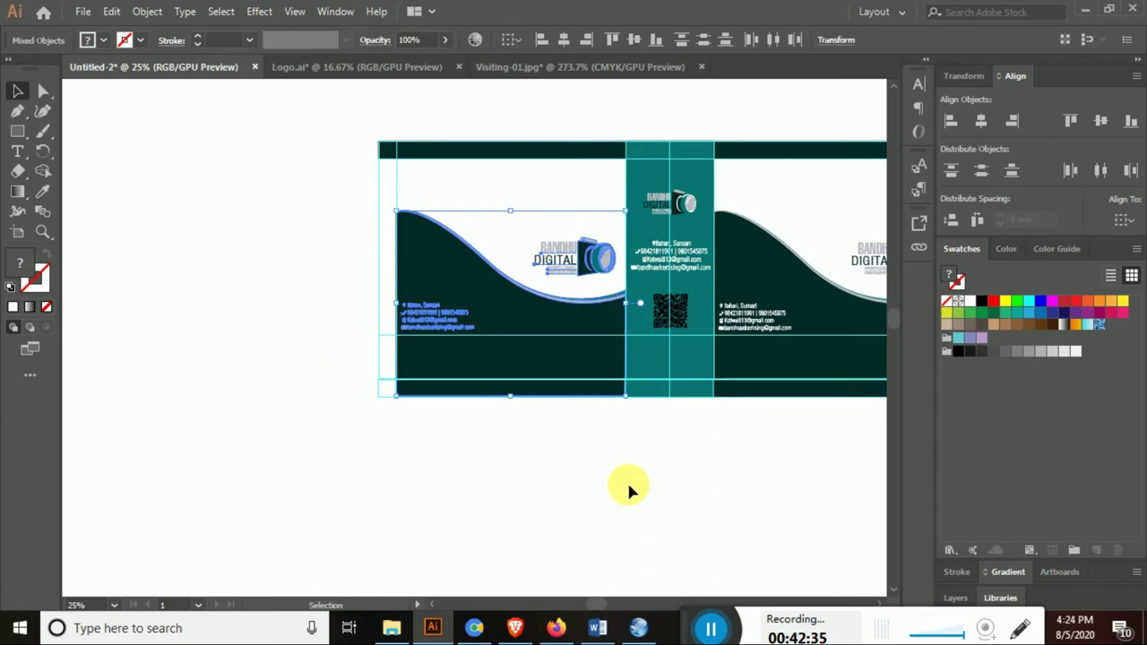
click(628, 487)
key(z)
alt+click(702, 274)
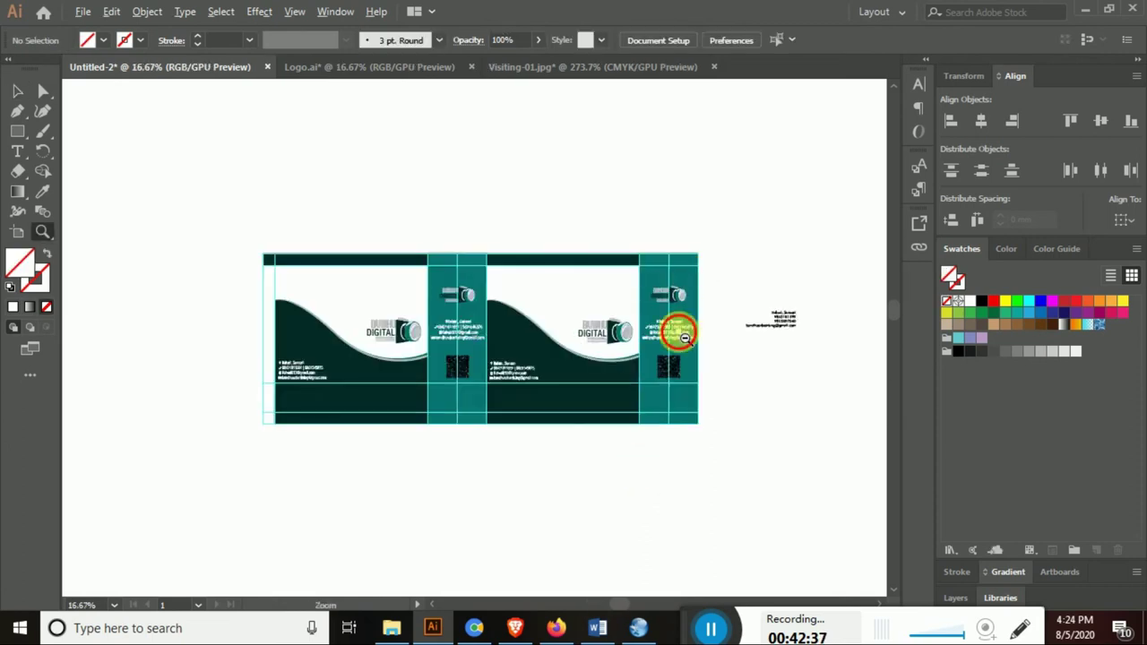
key(ctrl+0)
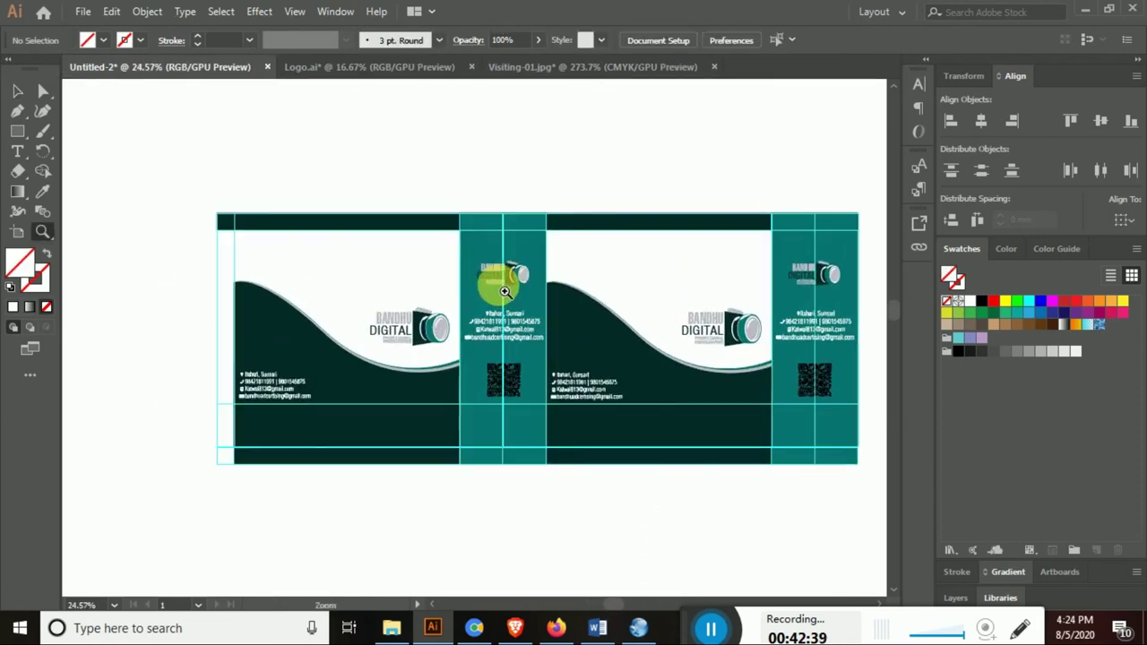
Delete the stray contact text block beside the dieline and recentre the view
click(18, 92)
scroll(762, 230, right, 4)
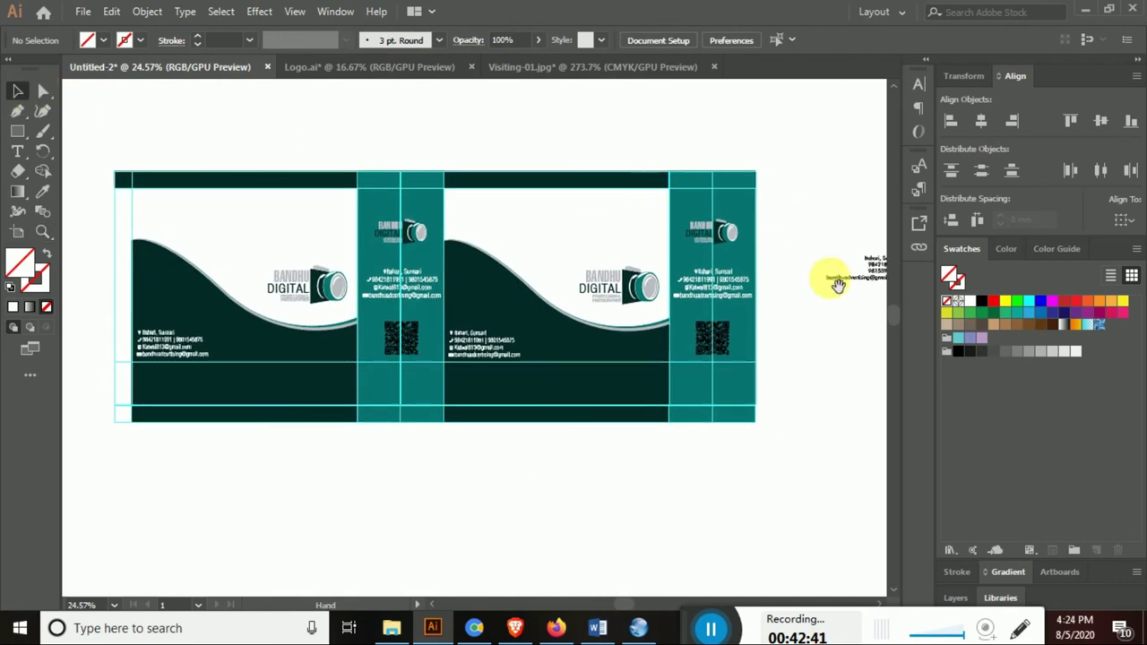
scroll(831, 281, right, 1)
scroll(709, 257, right, 5)
key(ctrl+a)
key(Delete)
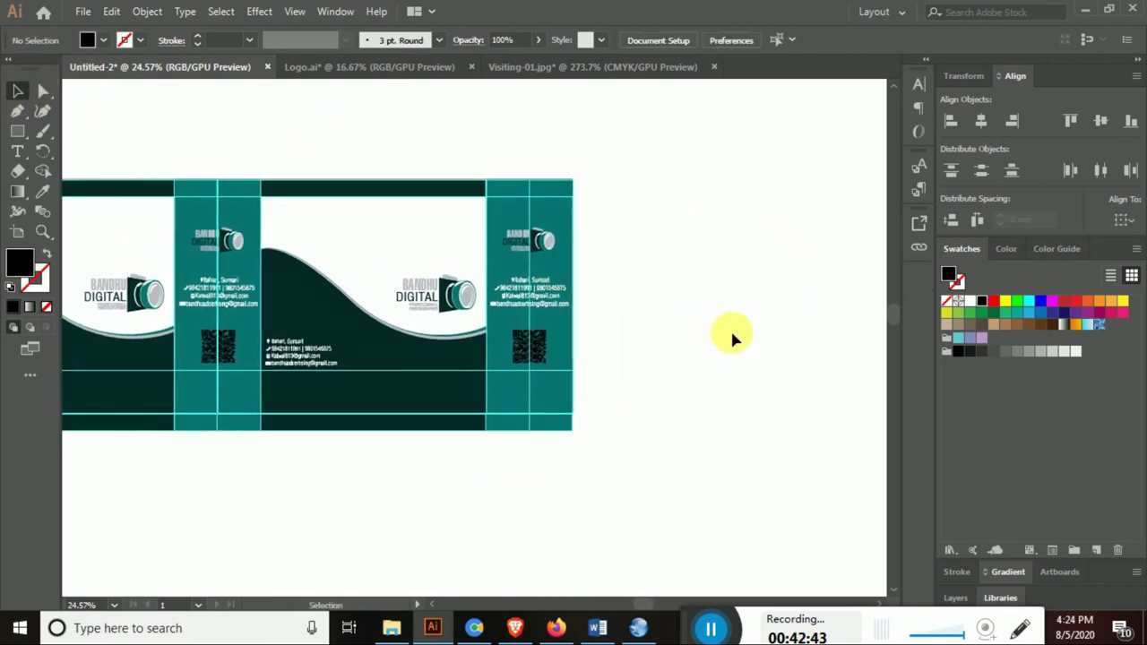
mouse_move(289, 302)
mouse_down()
mouse_move(529, 343)
mouse_move(532, 310)
mouse_up()
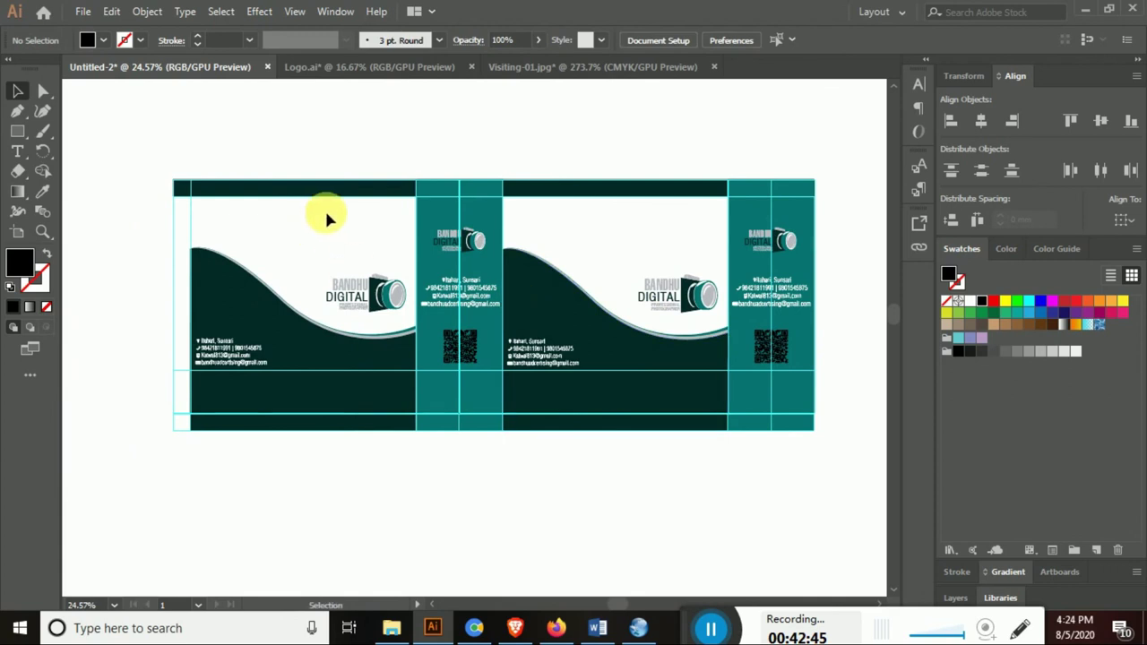
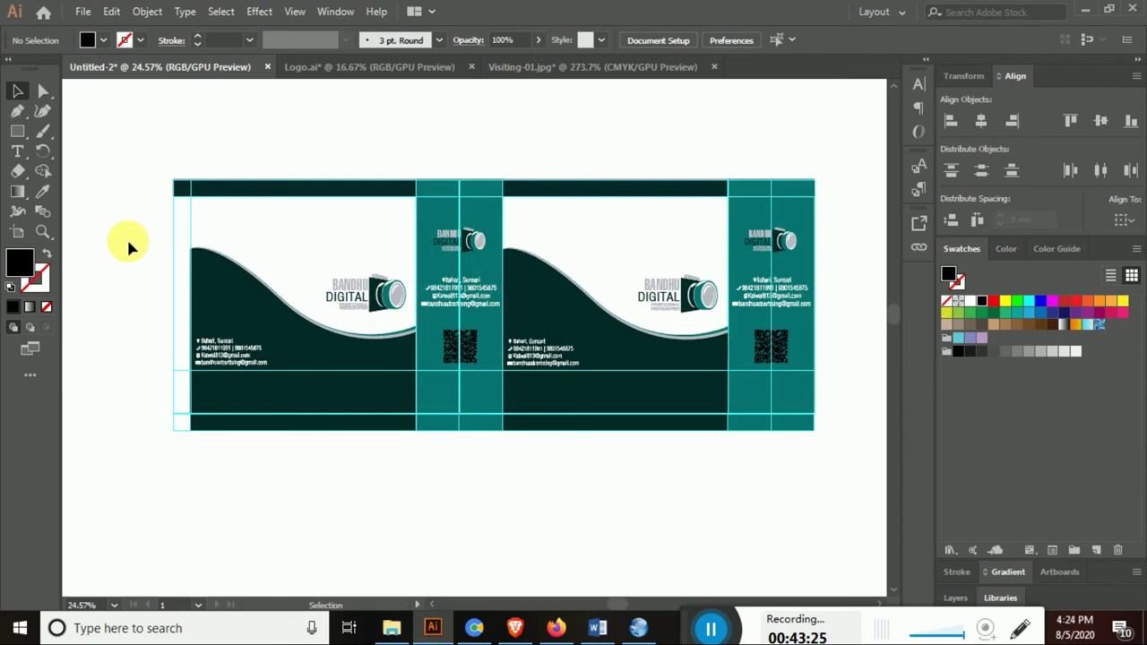
Recolour the QR code on the first teal panel white
key(z)
drag(424, 325, 675, 460)
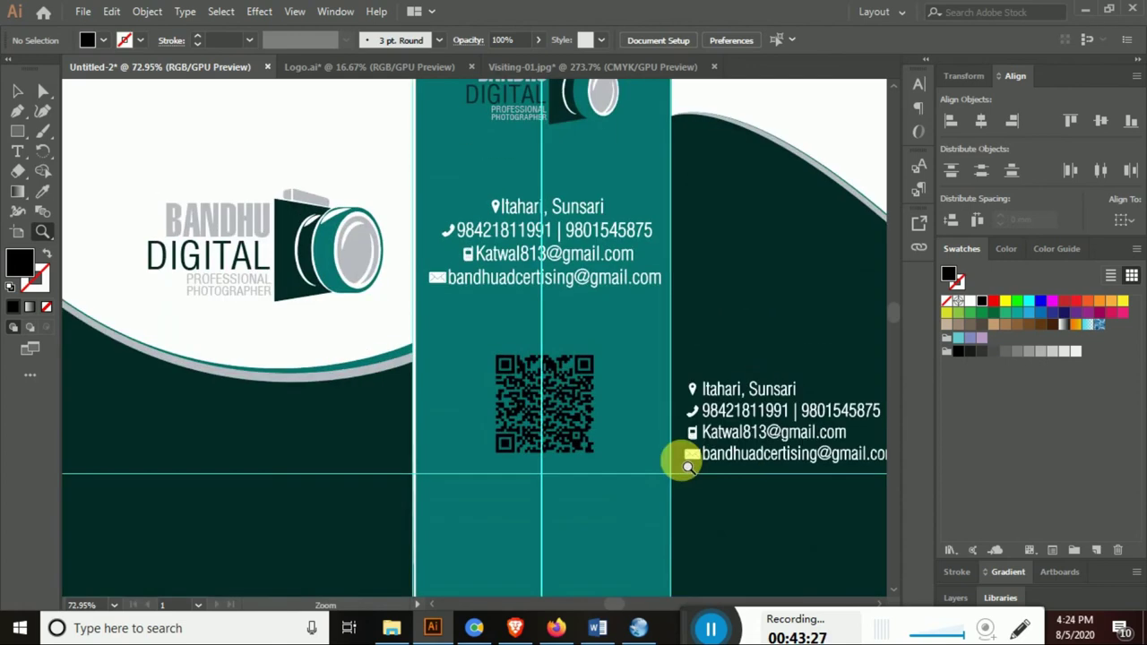
drag(551, 333, 437, 204)
click(18, 90)
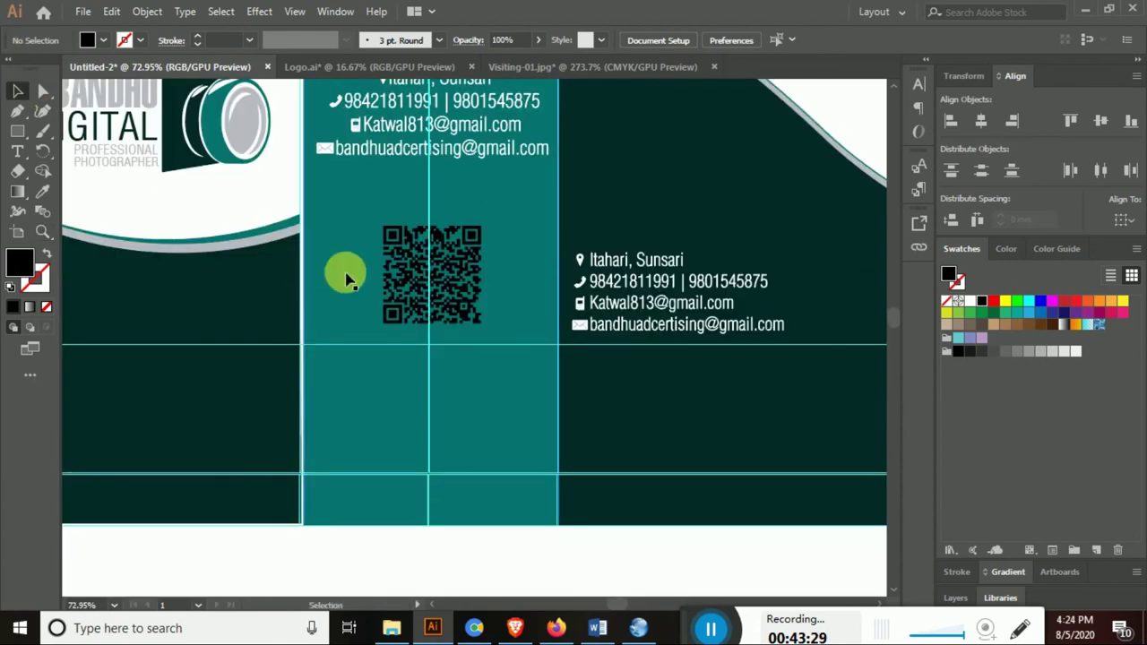
click(470, 301)
click(975, 305)
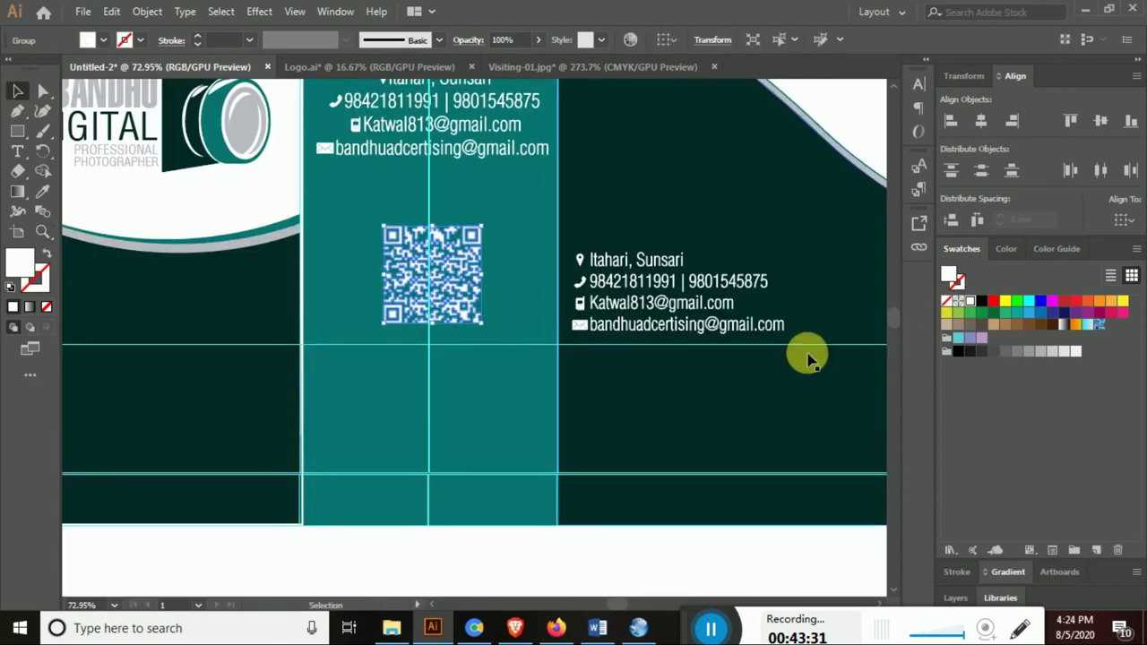
Recolour the second teal panel's QR code white, then deselect and zoom out
drag(807, 353, 648, 297)
key(ctrl+minus)
key(ctrl+minus)
drag(588, 384, 610, 307)
scroll(609, 308, up, 2)
click(15, 90)
click(661, 277)
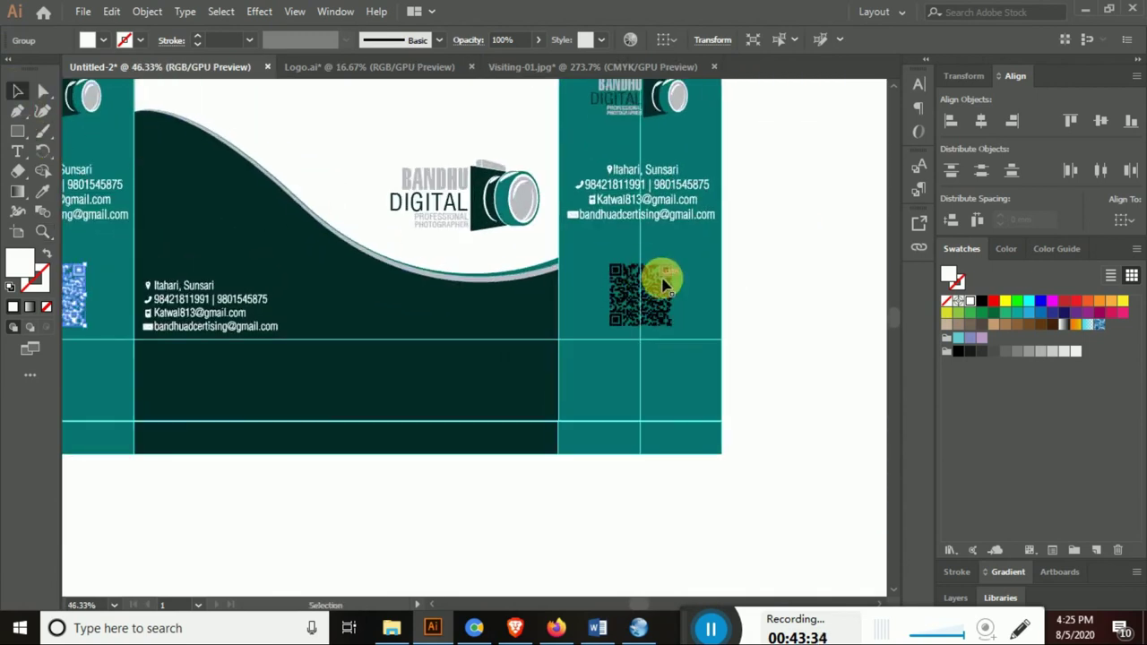
click(970, 301)
click(827, 359)
key(z)
alt+click(514, 299)
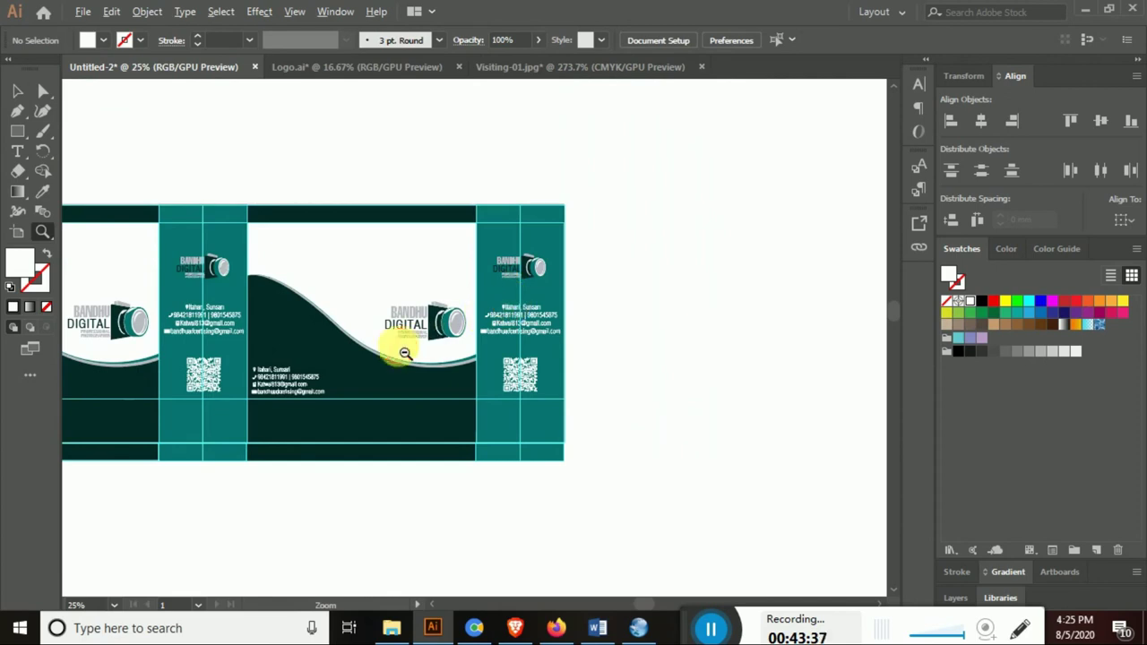
Bring the top dark band in front of the teal columns
alt+click(403, 351)
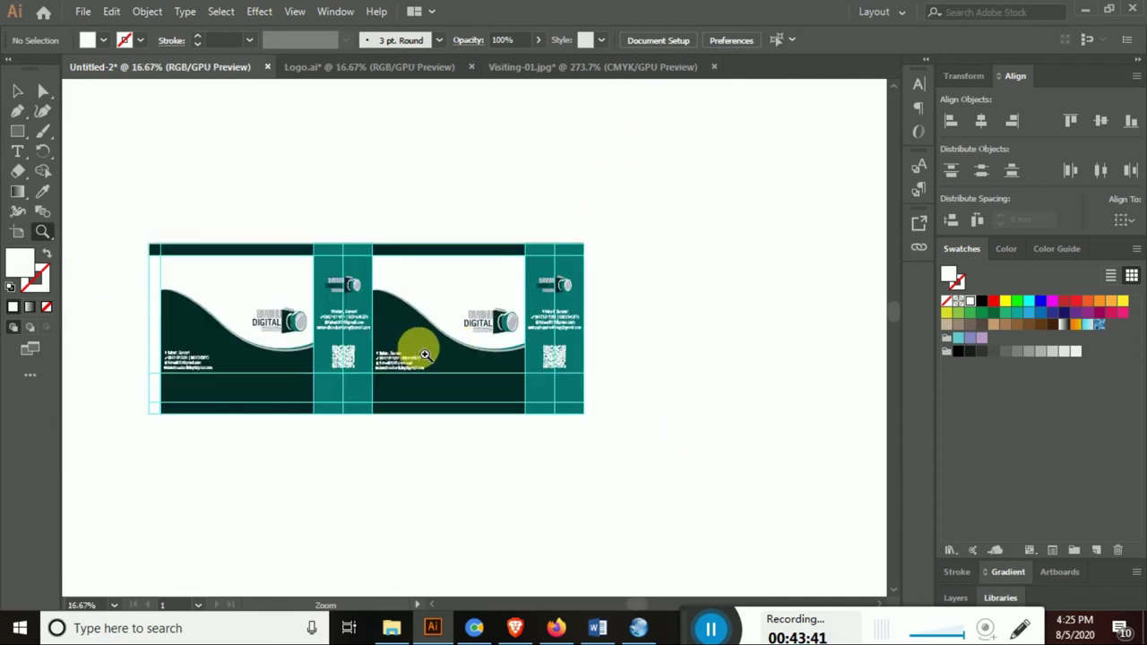
drag(410, 346, 478, 332)
mouse_move(274, 256)
mouse_down()
mouse_move(558, 396)
mouse_move(460, 307)
mouse_up()
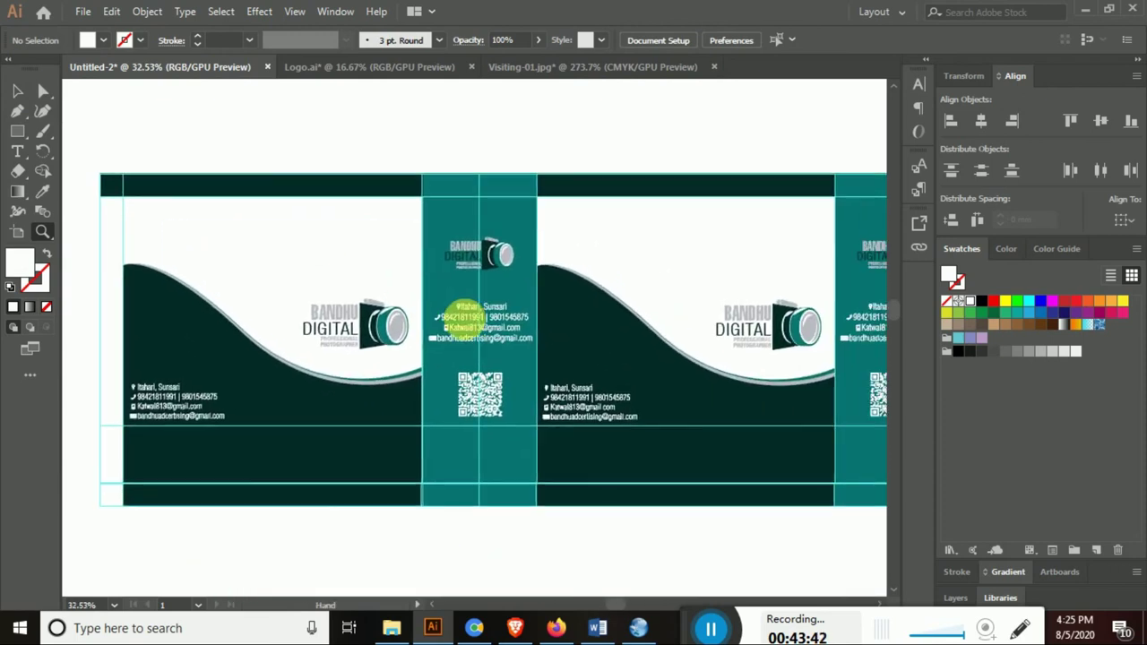
key(ctrl+minus)
key(ctrl+minus)
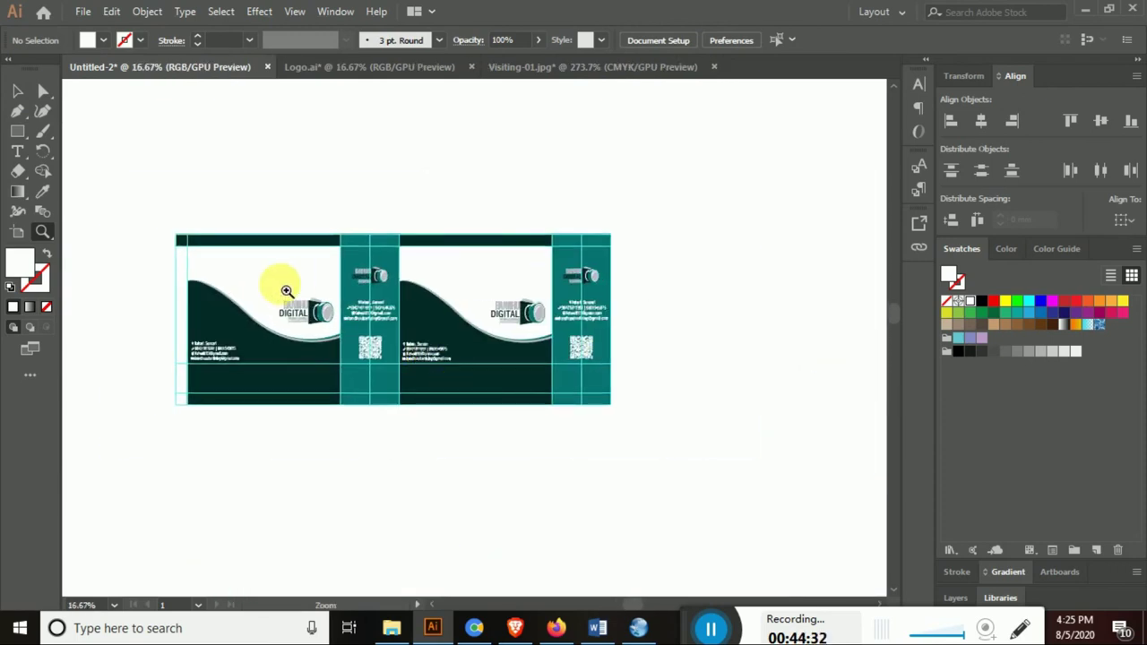
drag(291, 294, 450, 395)
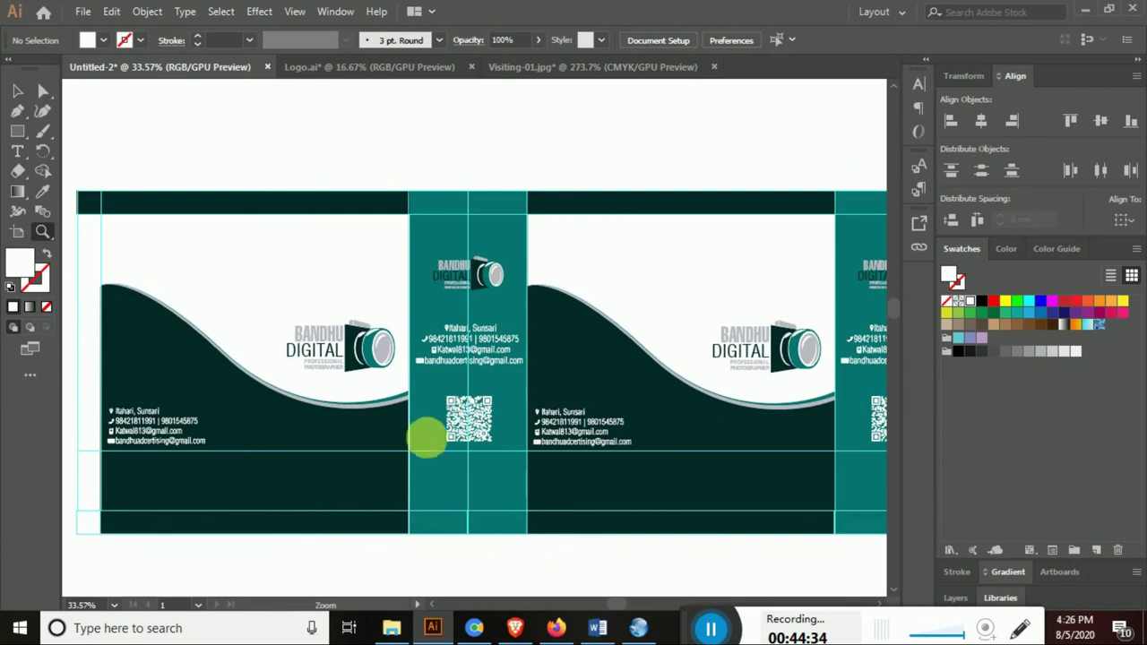
click(18, 93)
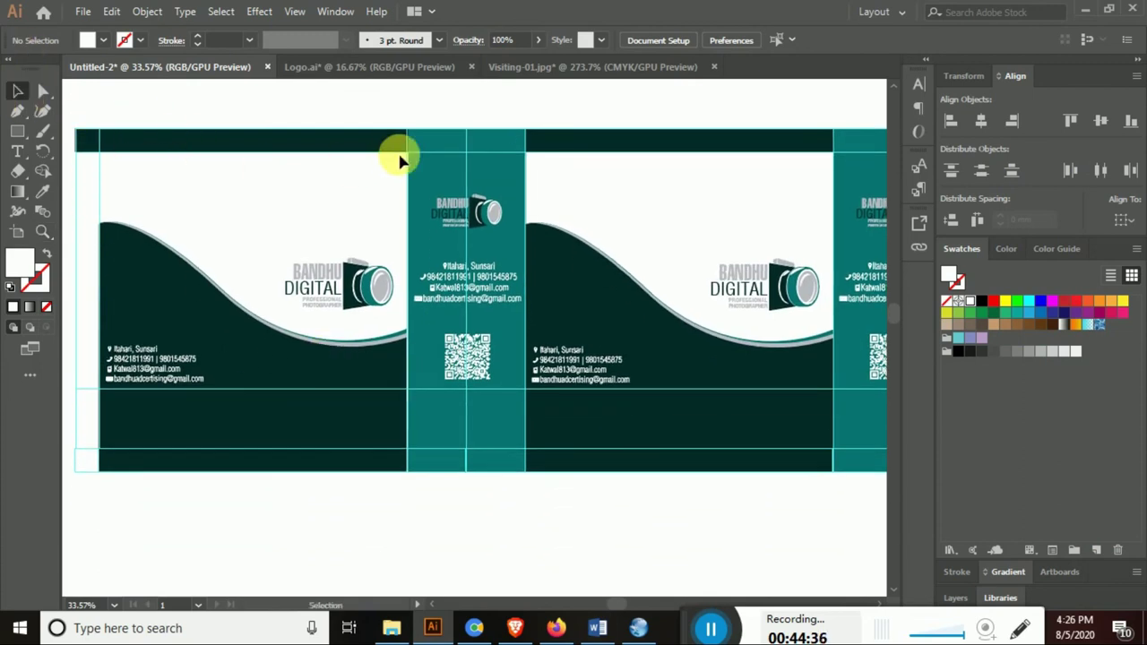
click(435, 148)
key(a)
click(371, 143)
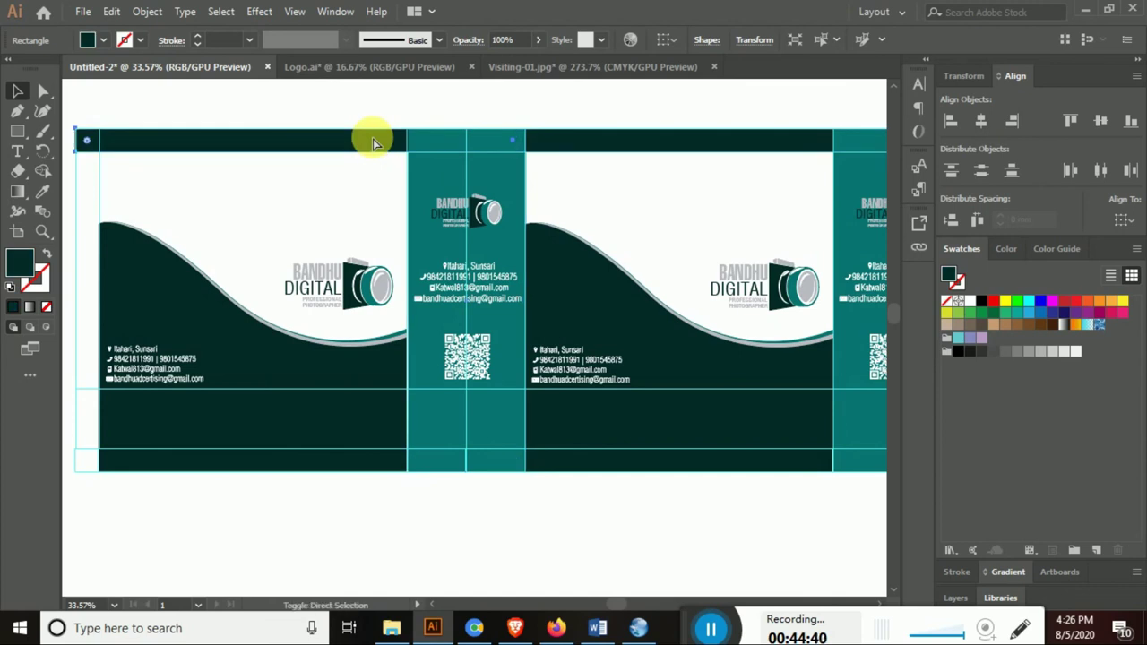
key(ctrl+shift+bracketright)
Deselect everything and hide the cyan guides over the layout
key(ctrl+shift+a)
key(ctrl+minus)
right_click(226, 88)
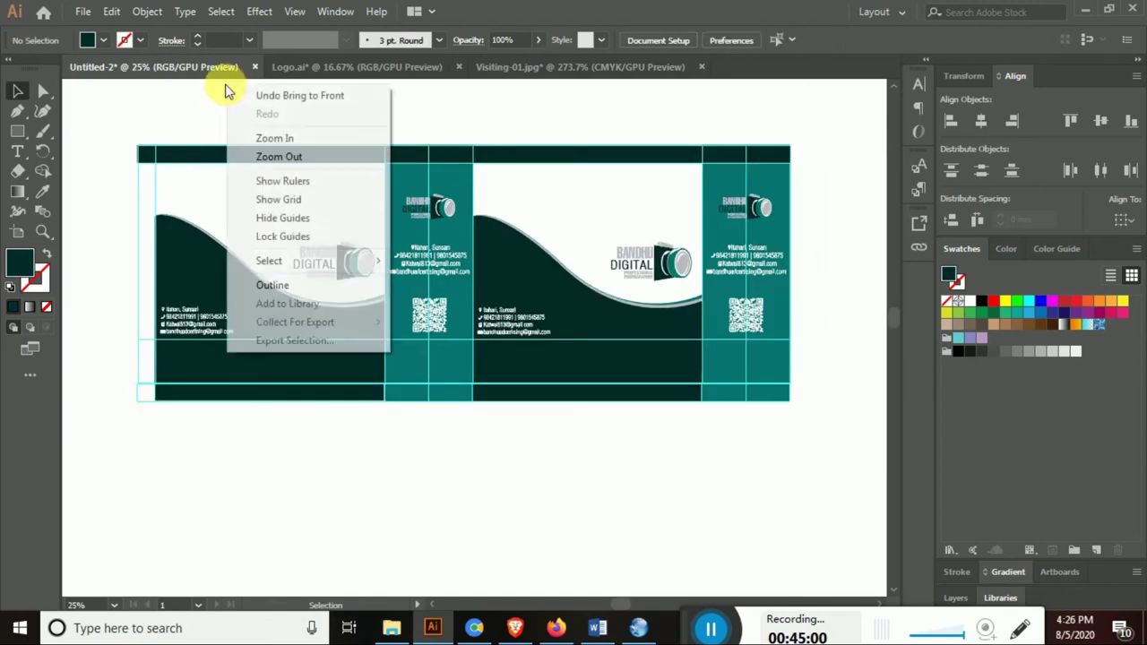
click(295, 219)
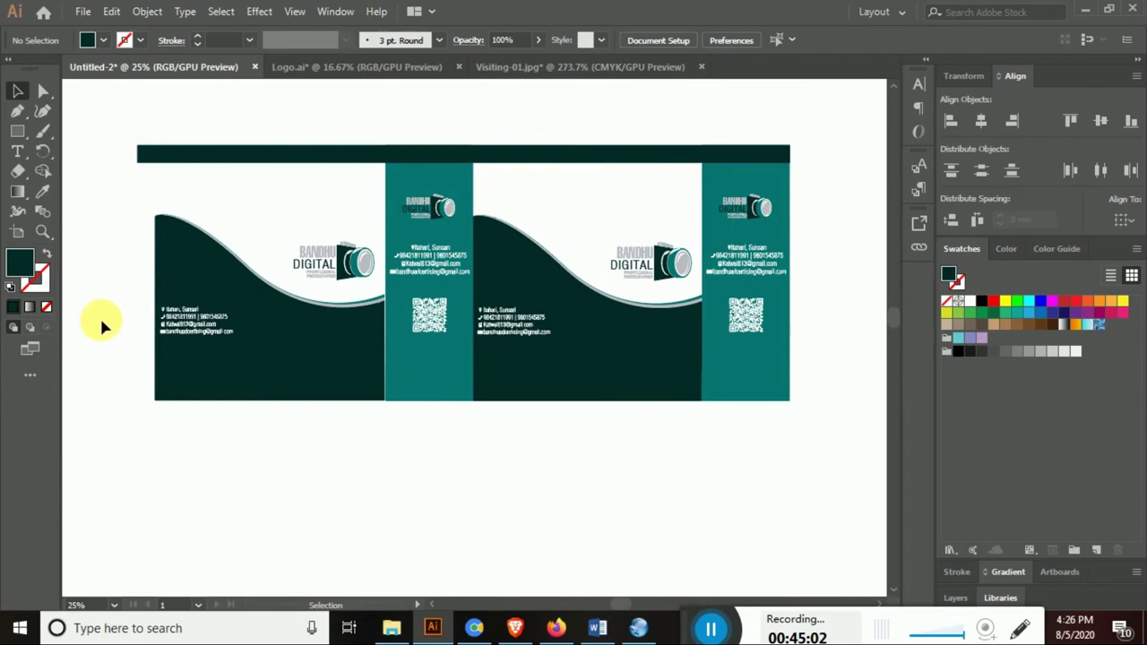
Zoom around to inspect the finished two-card layout and QR codes
key(z)
alt+click(542, 360)
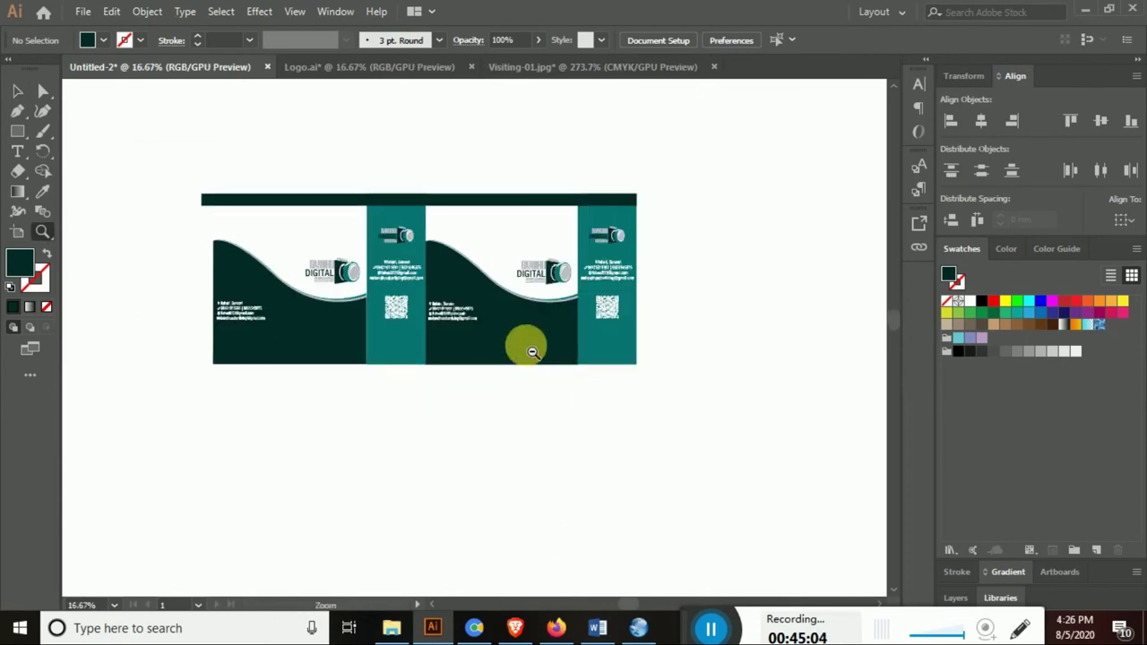
alt+click(531, 349)
drag(402, 314, 708, 415)
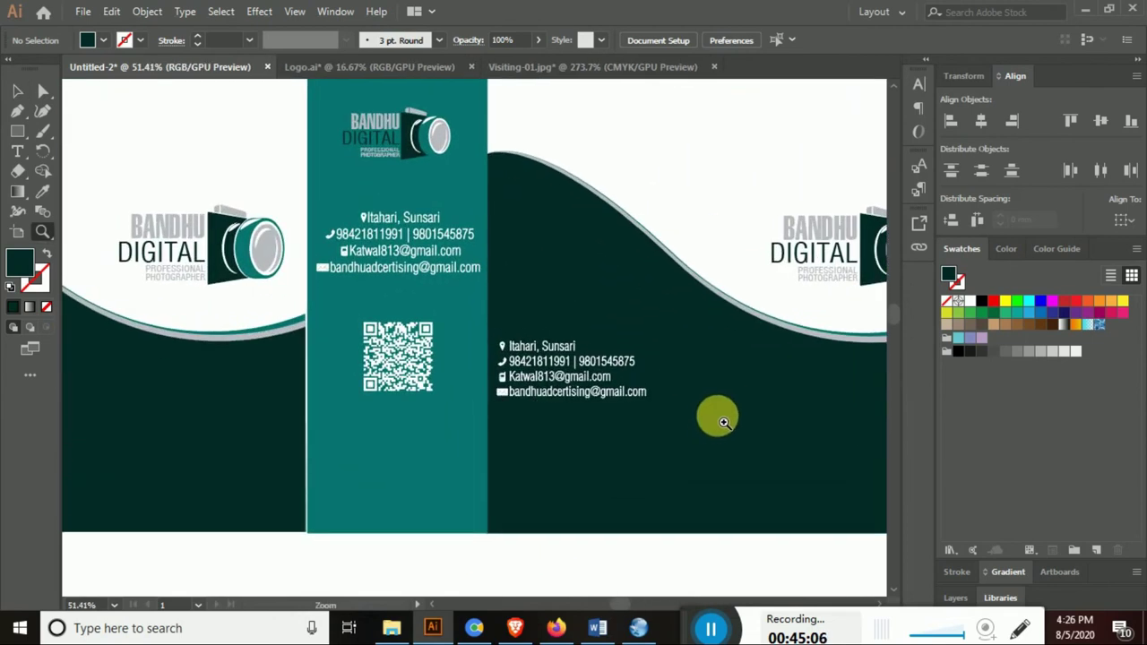
drag(526, 328, 451, 325)
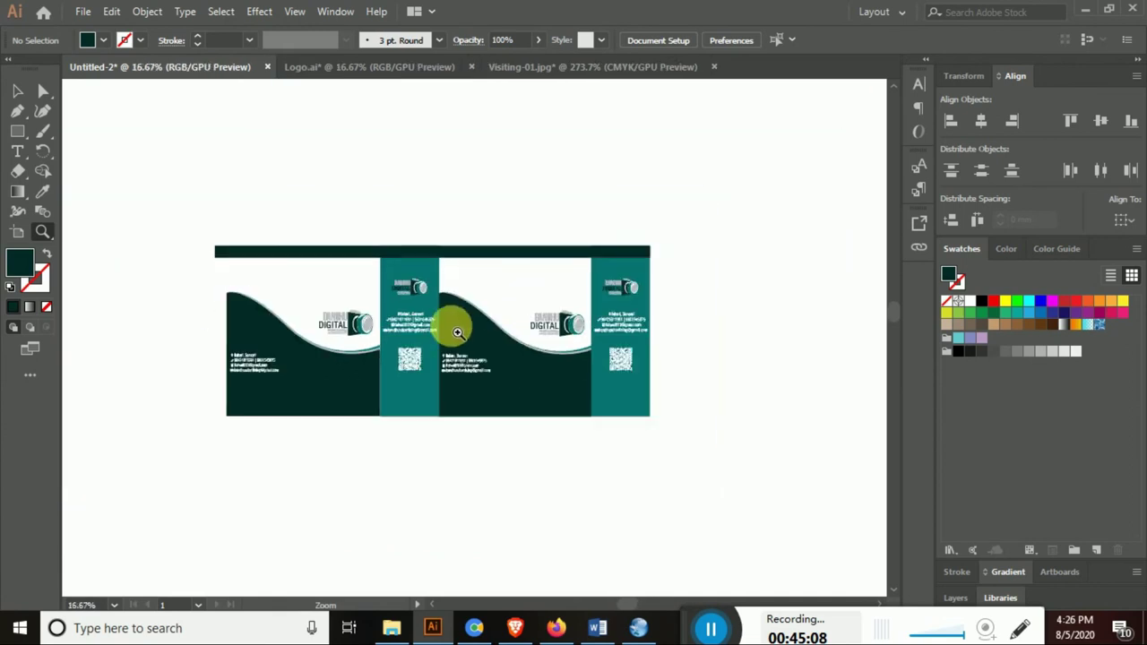
click(432, 301)
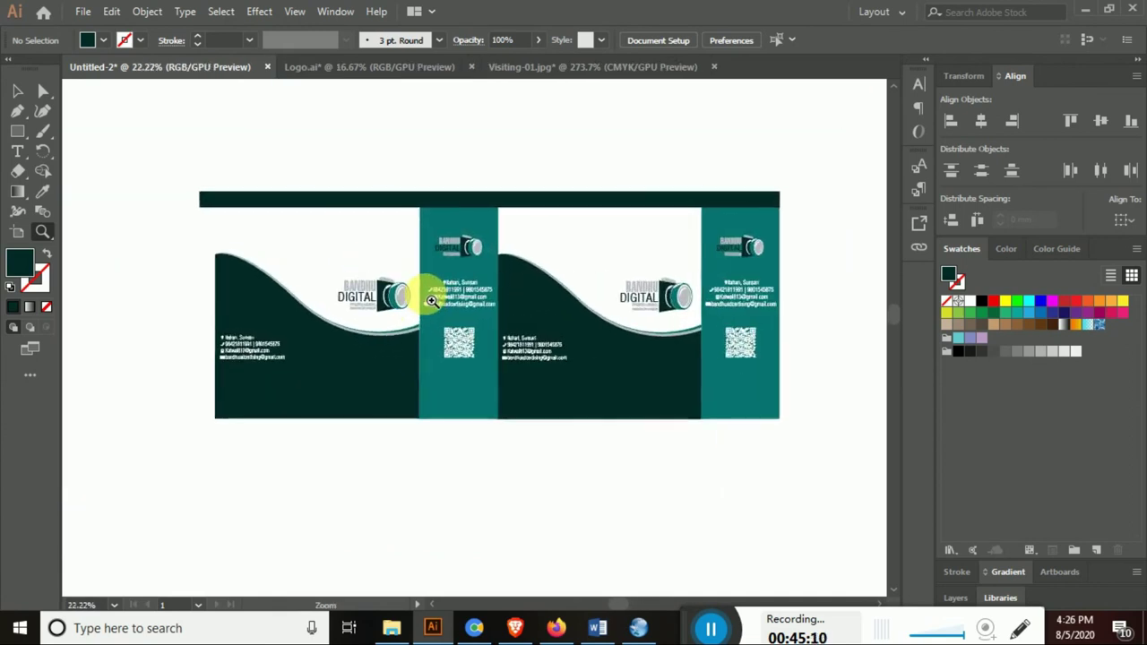